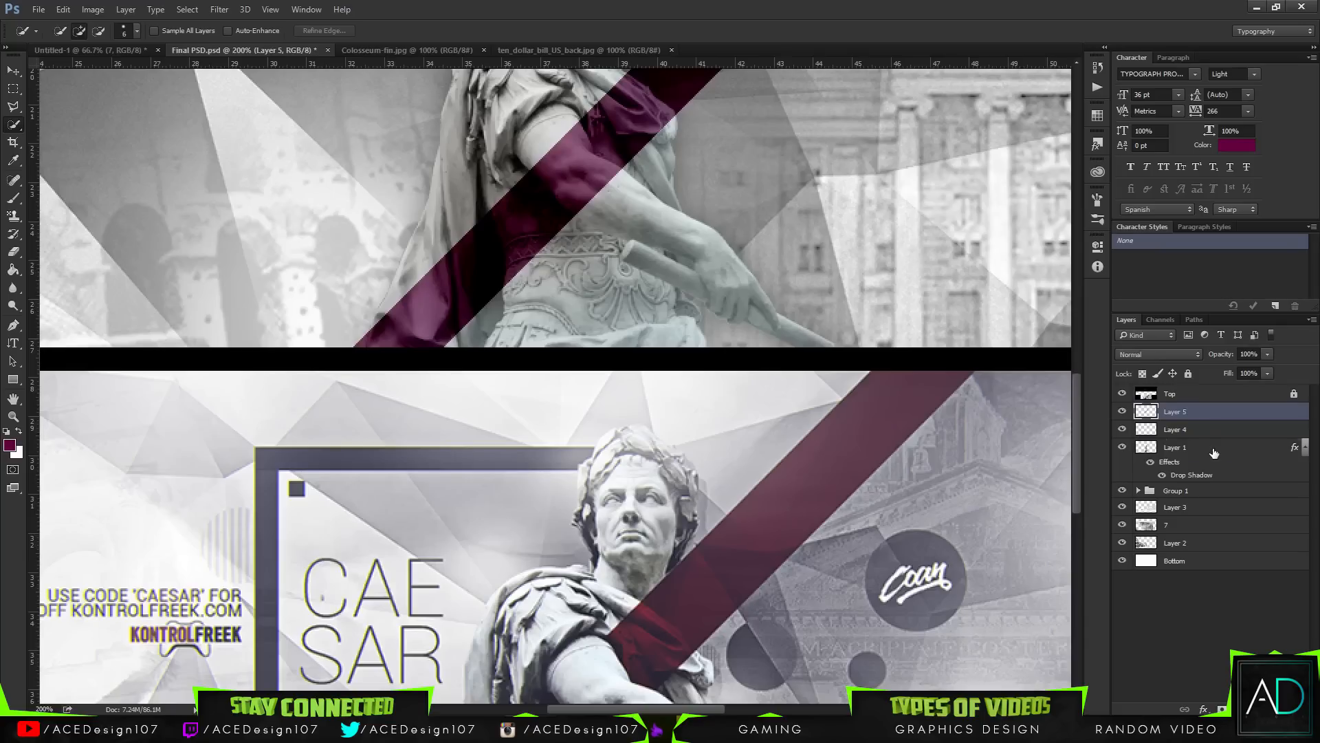
- Make the statue layer, Layer 1, active, hide Layer 4, and keep the purple stripe layer visible
left_click(1213, 448)
left_click(1122, 429)
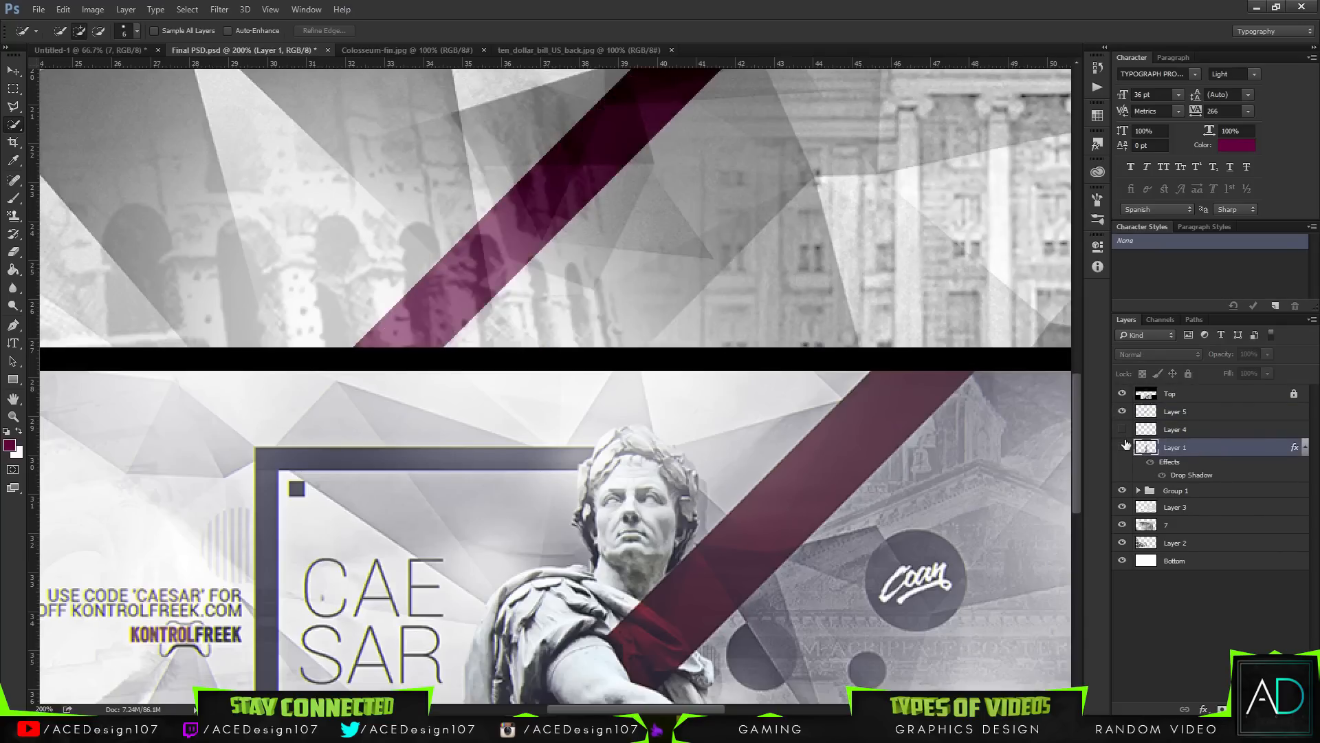
left_click(1123, 447)
left_click(1122, 411)
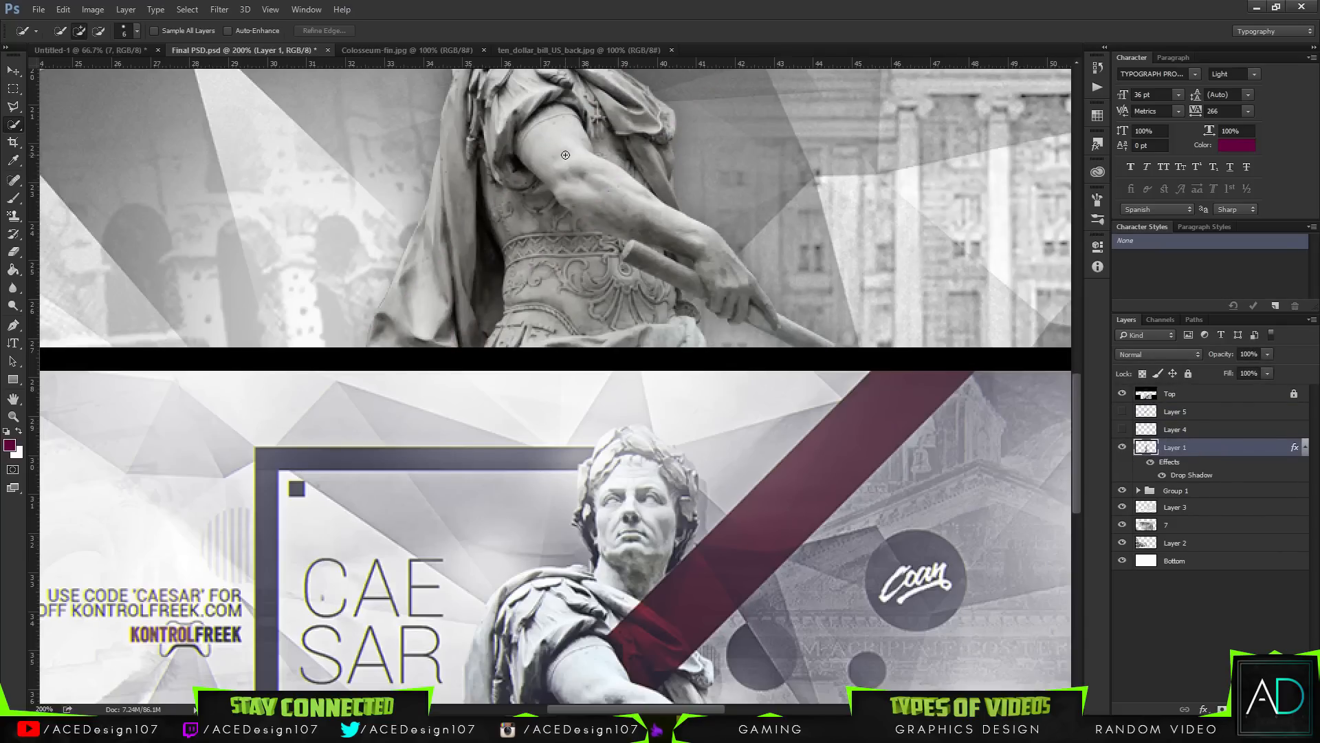
left_click(1122, 411)
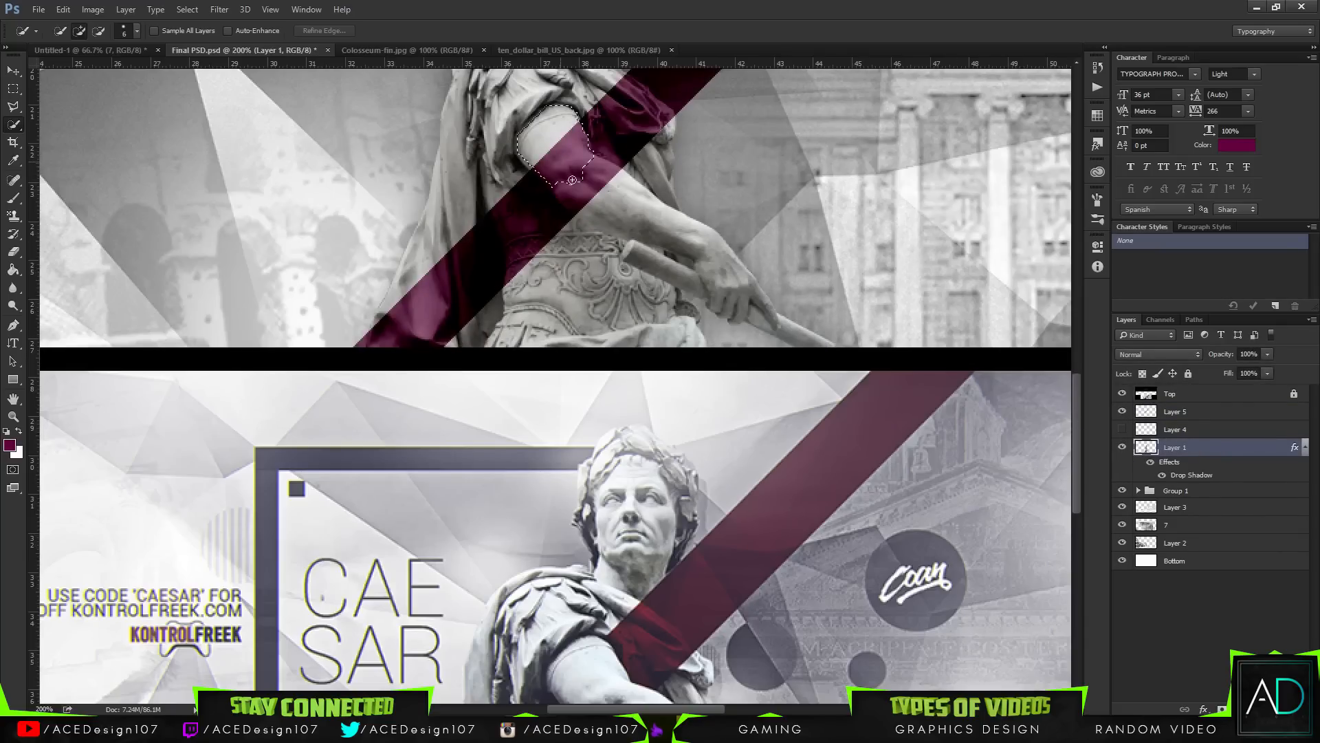
- Select the statue's bare arm with the Quick Selection tool, subtracting the torso and stray areas from the selection
mouse_move(553, 148)
left_mouse_down()
mouse_move(589, 197)
mouse_move(563, 189)
mouse_move(578, 202)
mouse_move(603, 212)
mouse_move(618, 188)
left_mouse_up()
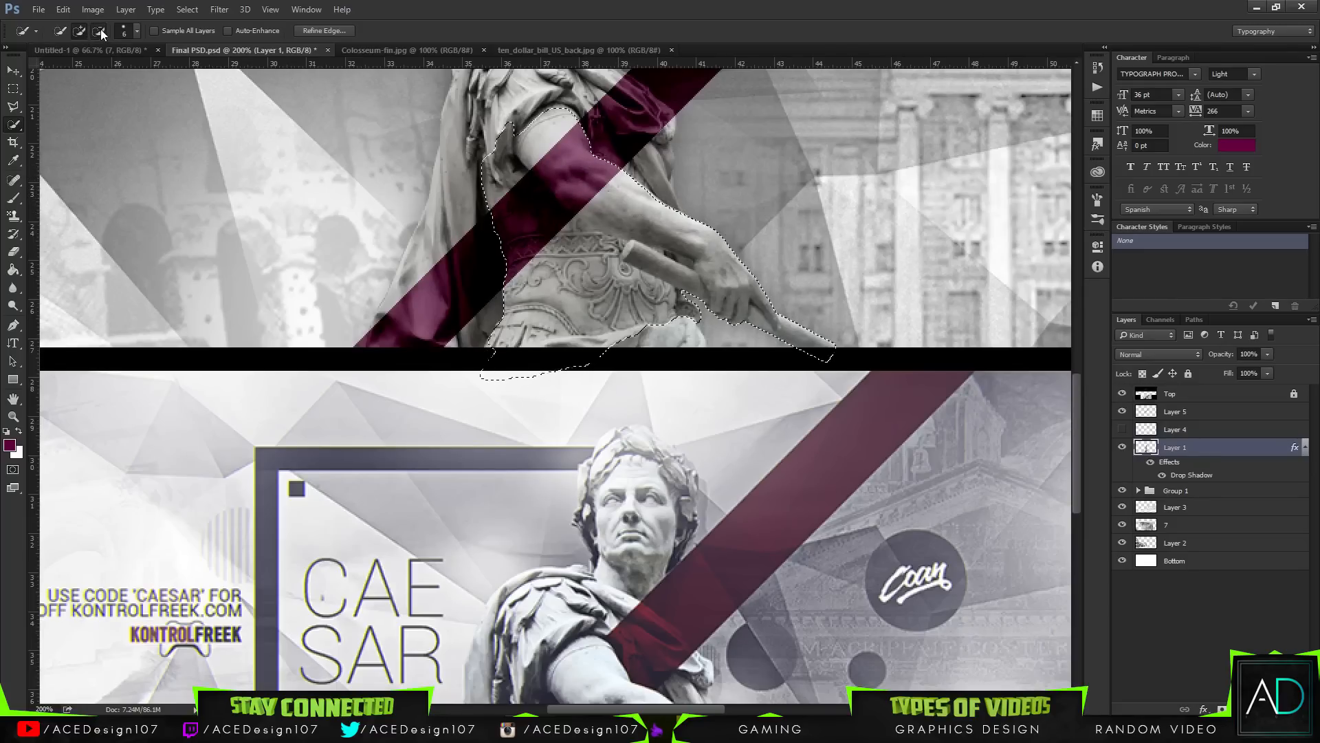
mouse_move(514, 272)
left_mouse_down()
mouse_move(508, 185)
mouse_move(528, 211)
left_mouse_up()
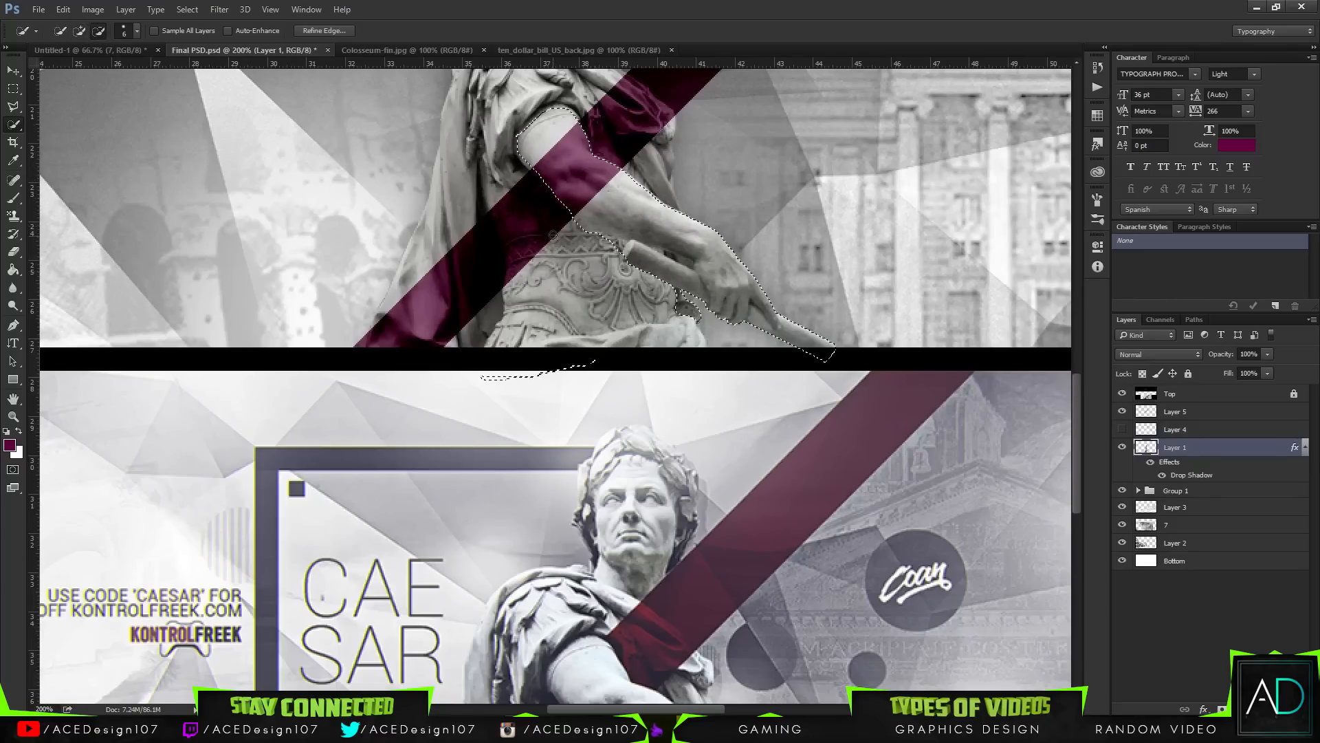
left_click_drag(589, 354, 546, 374)
mouse_move(656, 324)
left_mouse_down()
mouse_move(691, 312)
mouse_move(671, 298)
mouse_move(742, 281)
mouse_move(690, 272)
mouse_move(707, 230)
mouse_move(667, 266)
mouse_move(678, 202)
left_mouse_up()
left_click(79, 31)
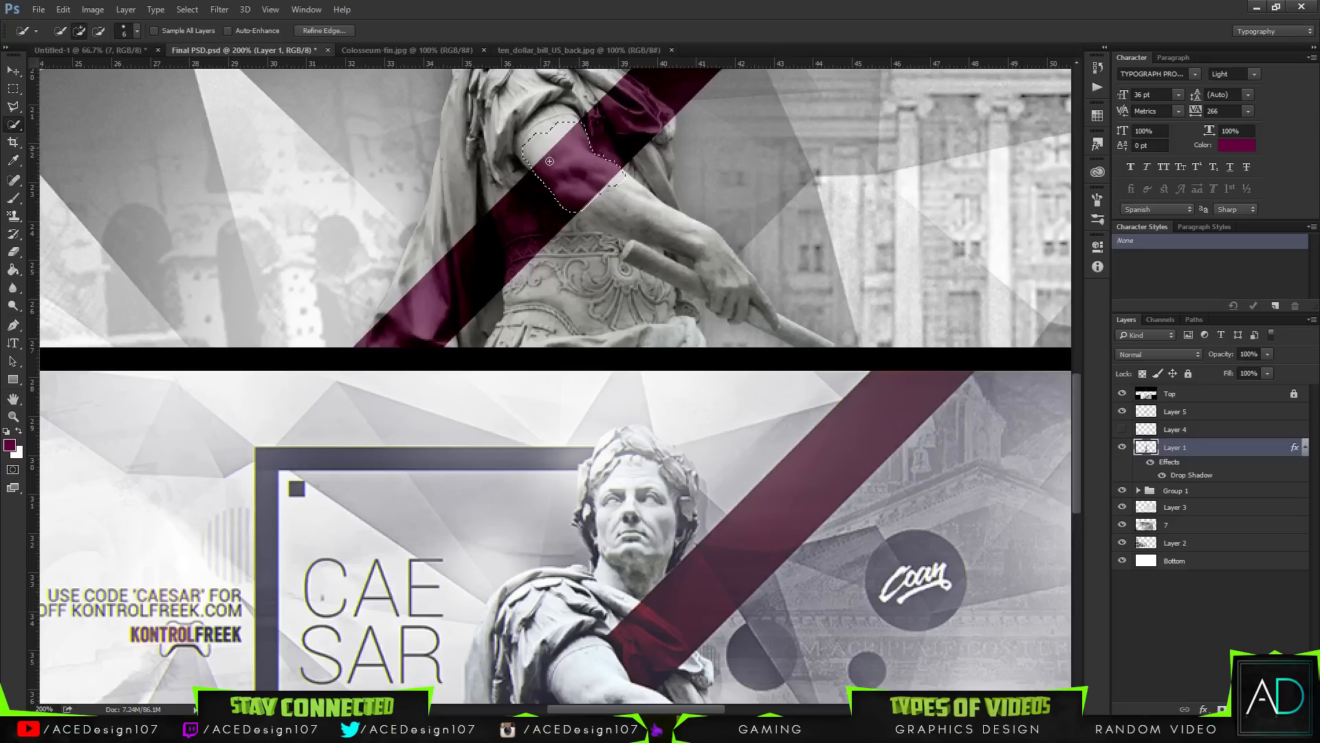
left_click(98, 31)
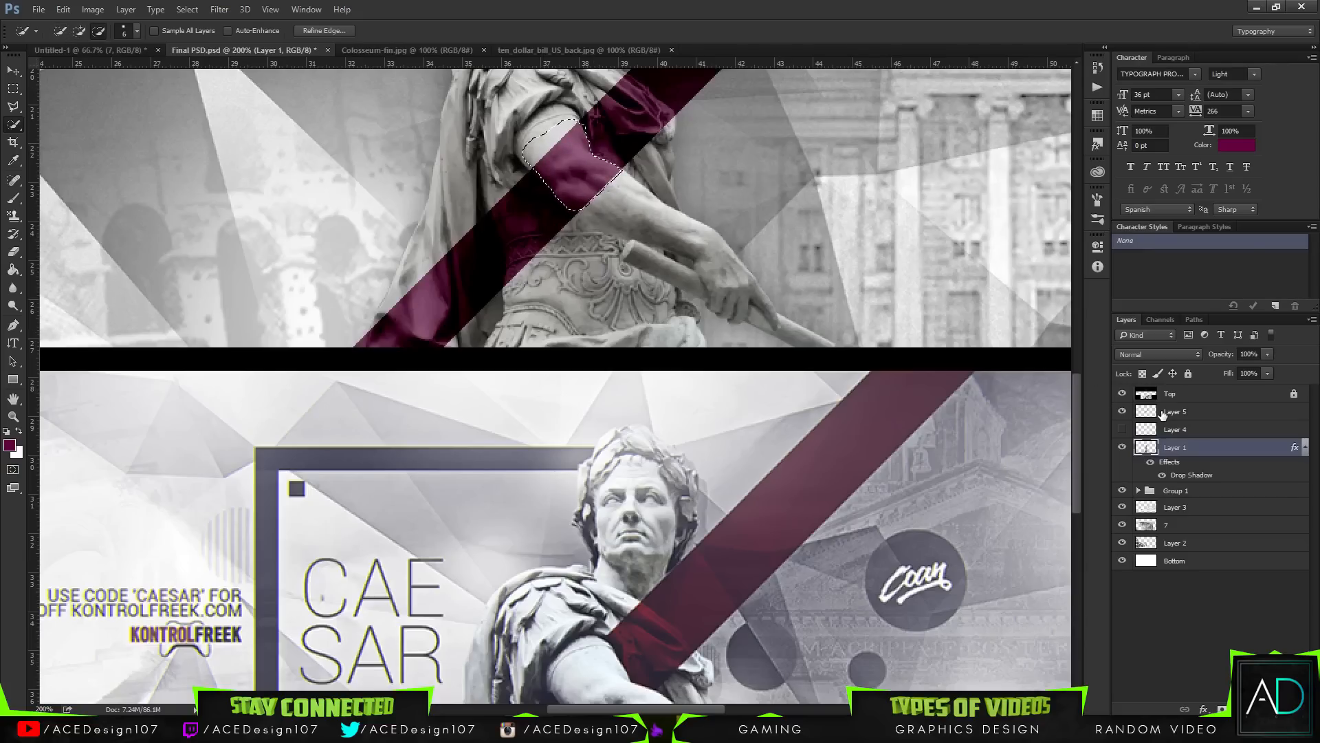
- Paste the copied arm as a new layer, align it over the statue's original arm, and stack it above Layer 5
key("ctrl+d")
key("ctrl+v")
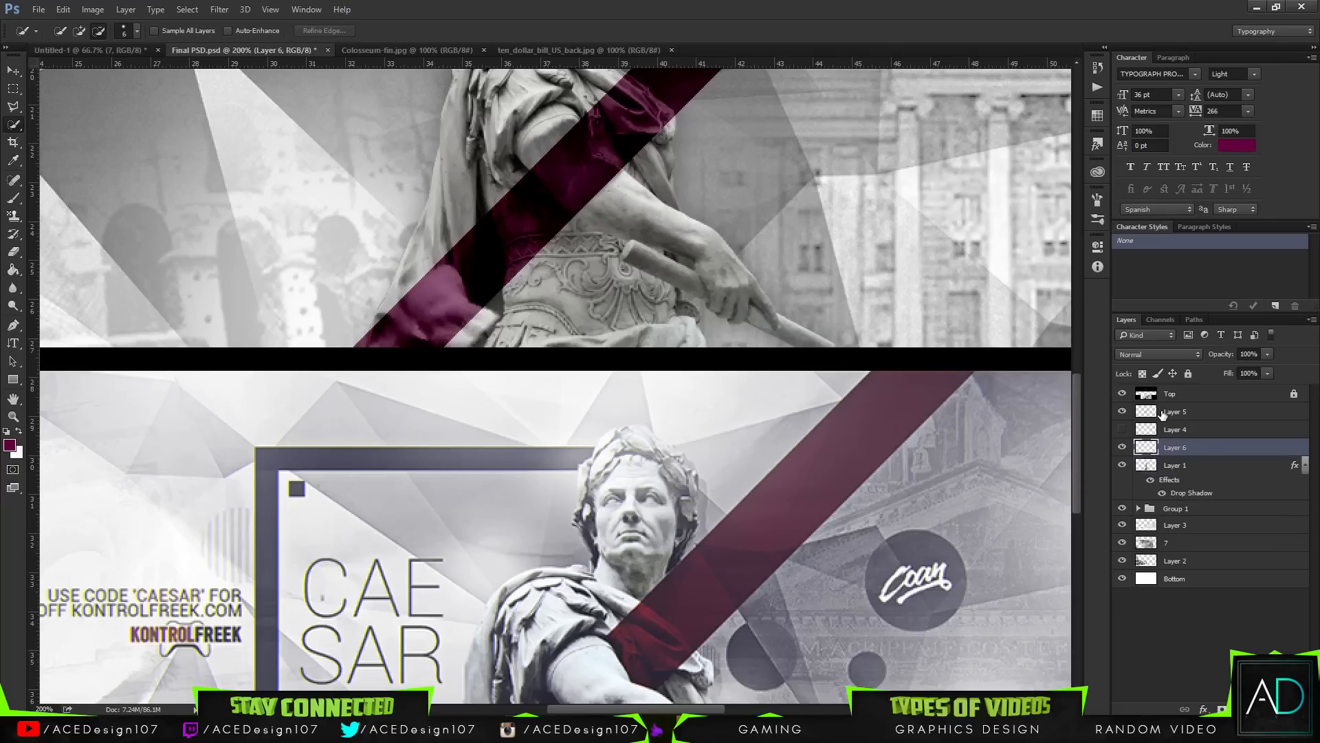
key("v")
mouse_move(484, 338)
left_mouse_down()
mouse_move(596, 225)
mouse_move(606, 190)
left_mouse_up()
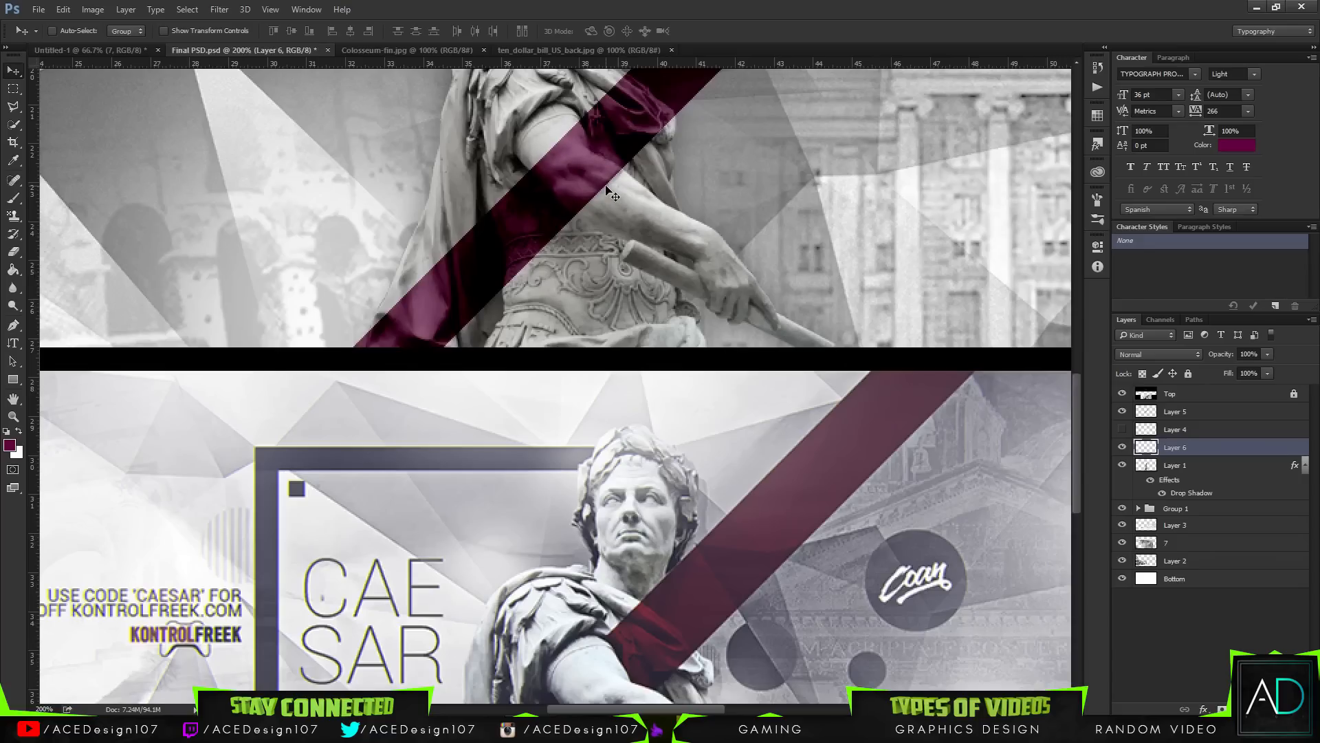
left_click_drag(1184, 448, 1220, 412)
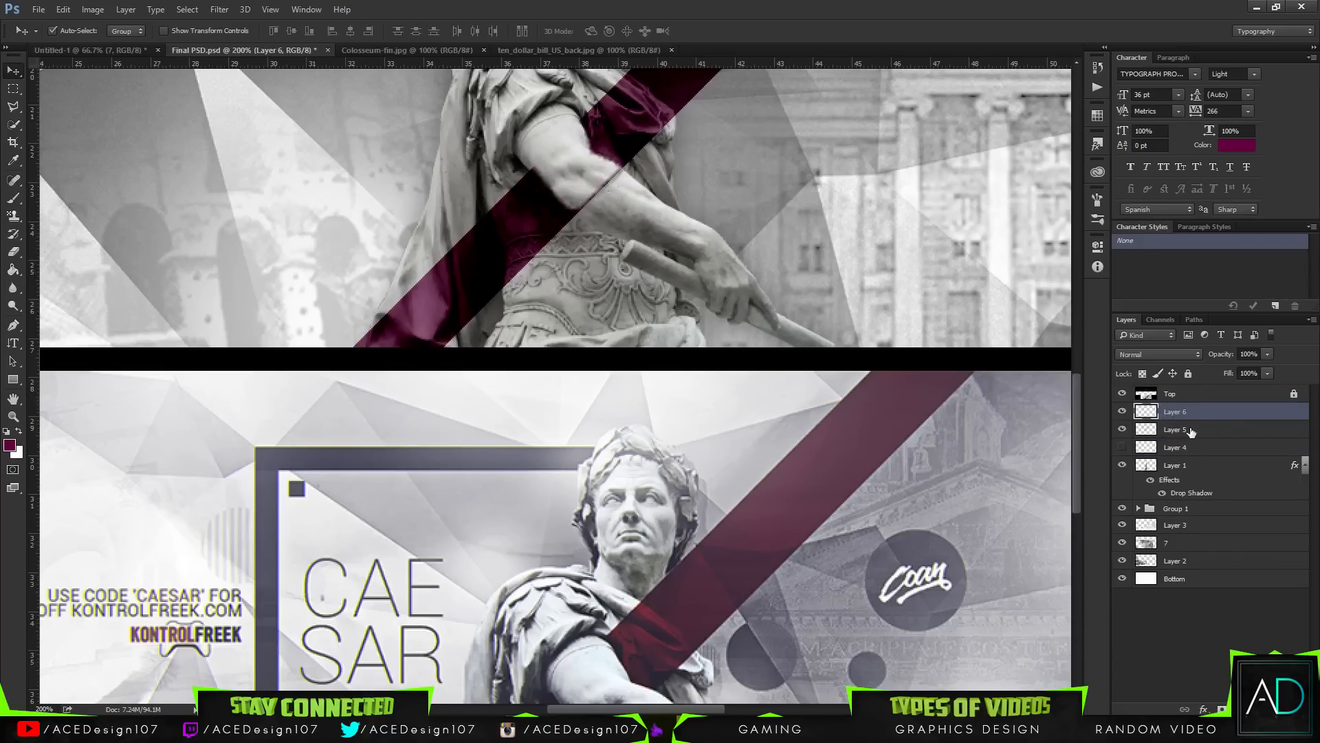
- Warp the pasted arm slightly at its upper edge and shoulder so it matches the statue's original arm
key("ctrl+t")
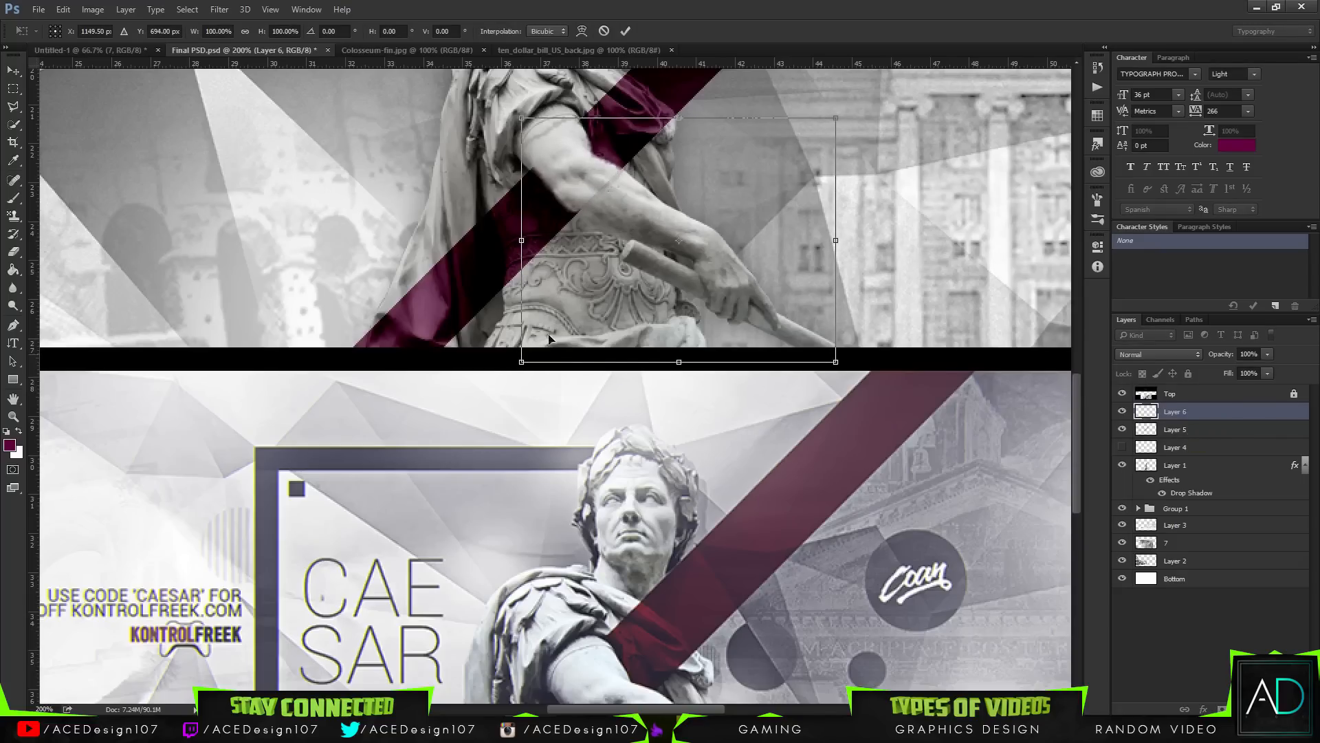
right_click(595, 177)
left_click(628, 280)
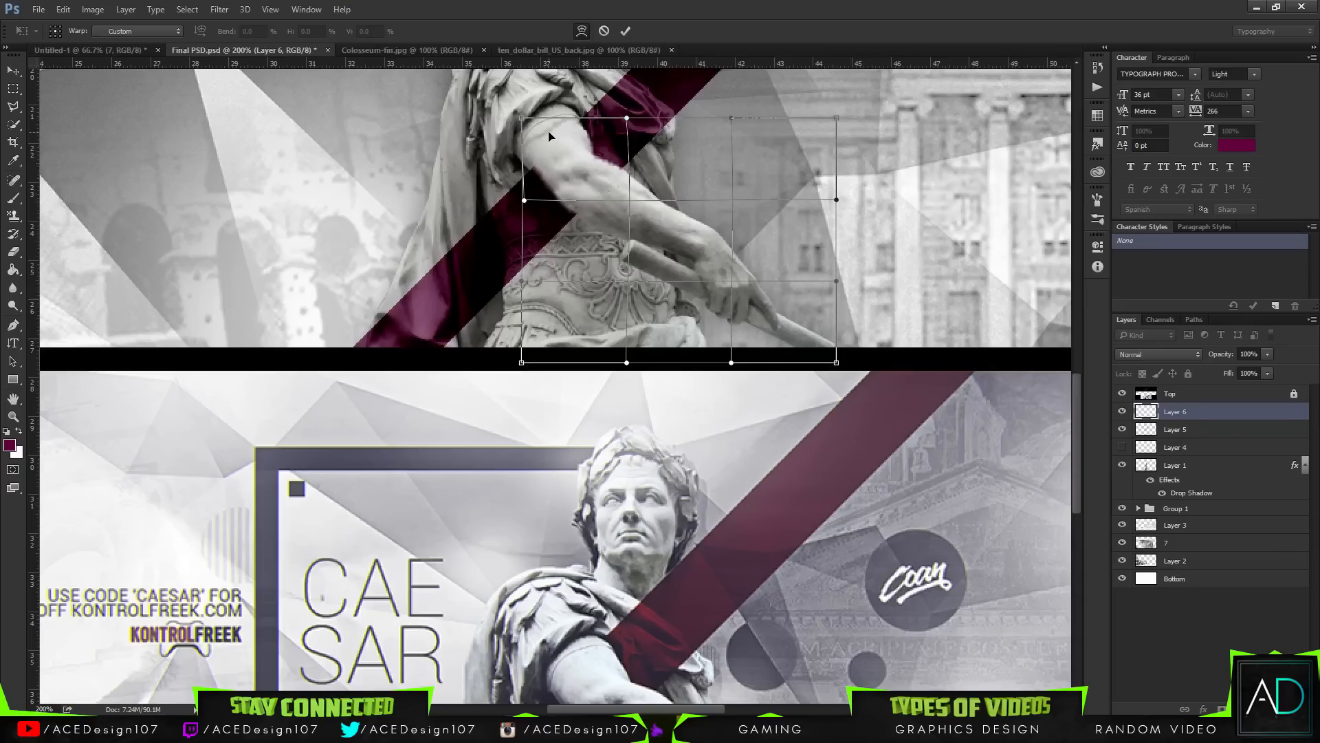
left_click_drag(546, 129, 545, 131)
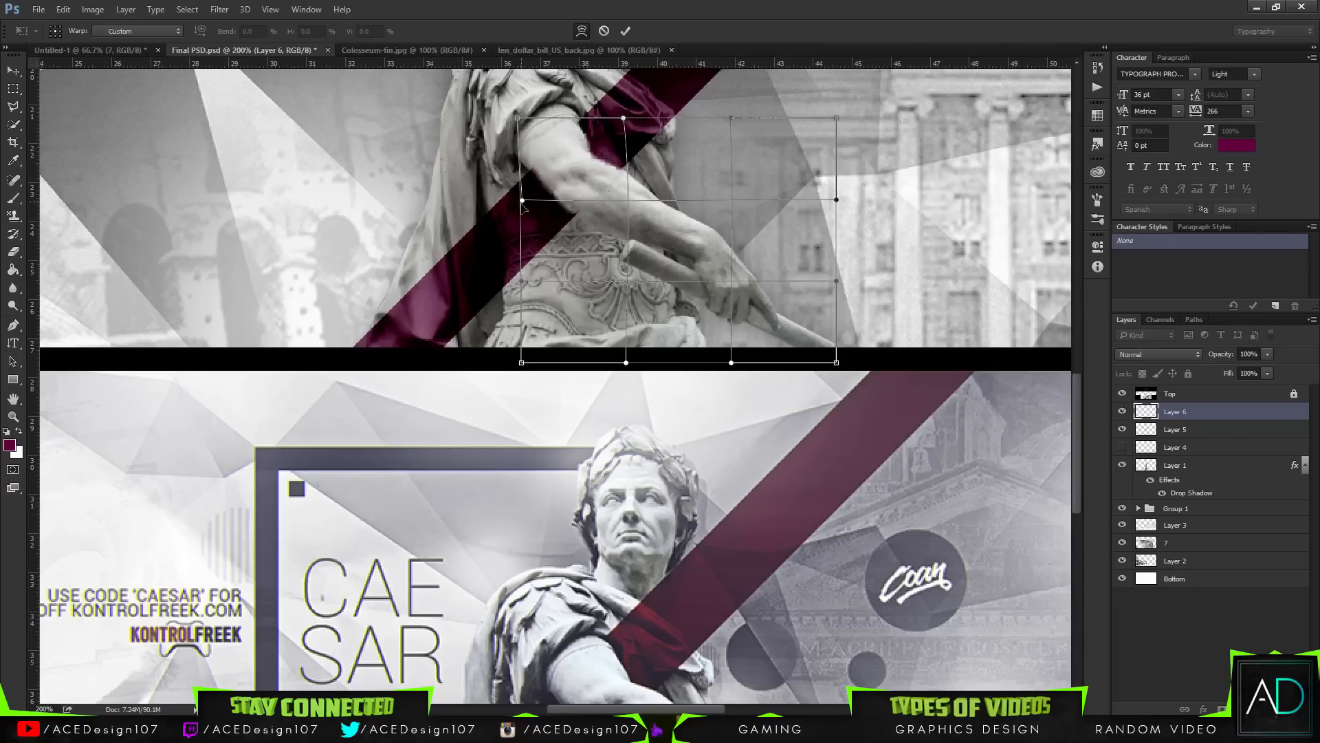
left_click_drag(522, 203, 522, 207)
left_click_drag(623, 120, 626, 106)
left_click_drag(630, 202, 634, 204)
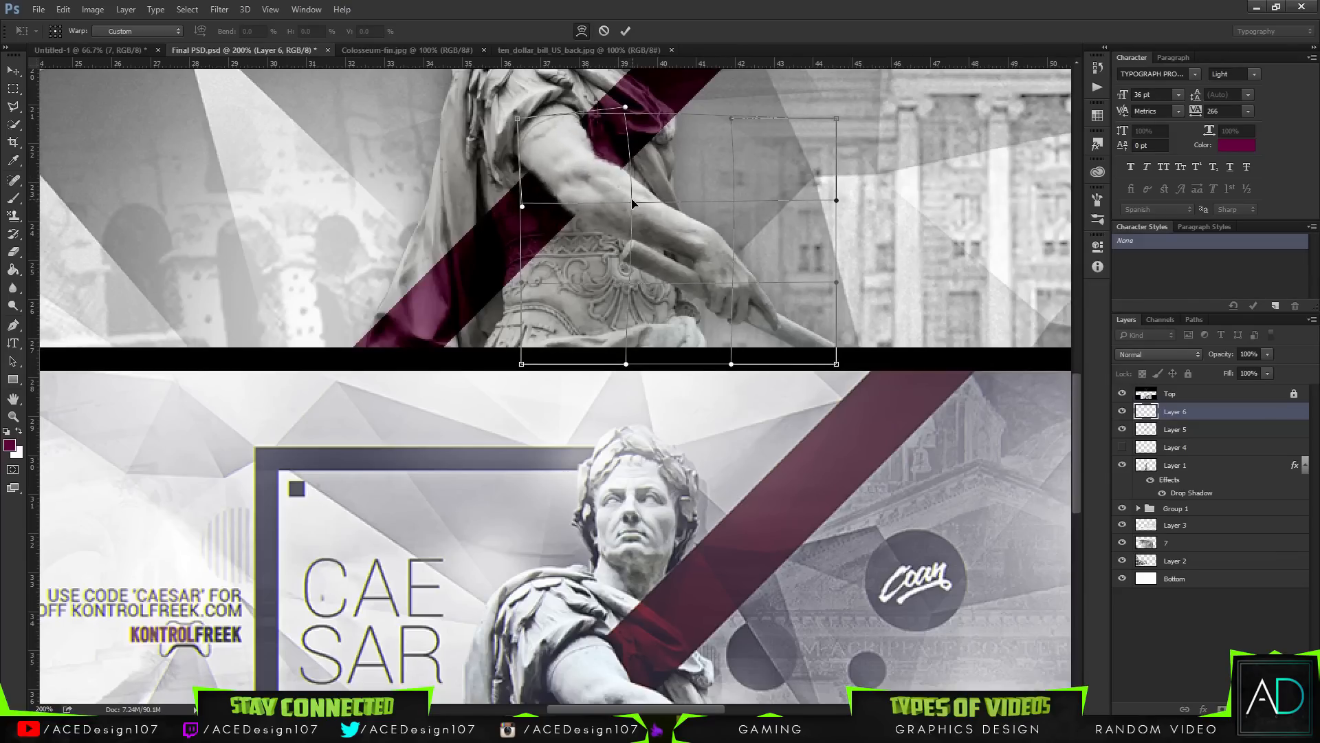
key("Return")
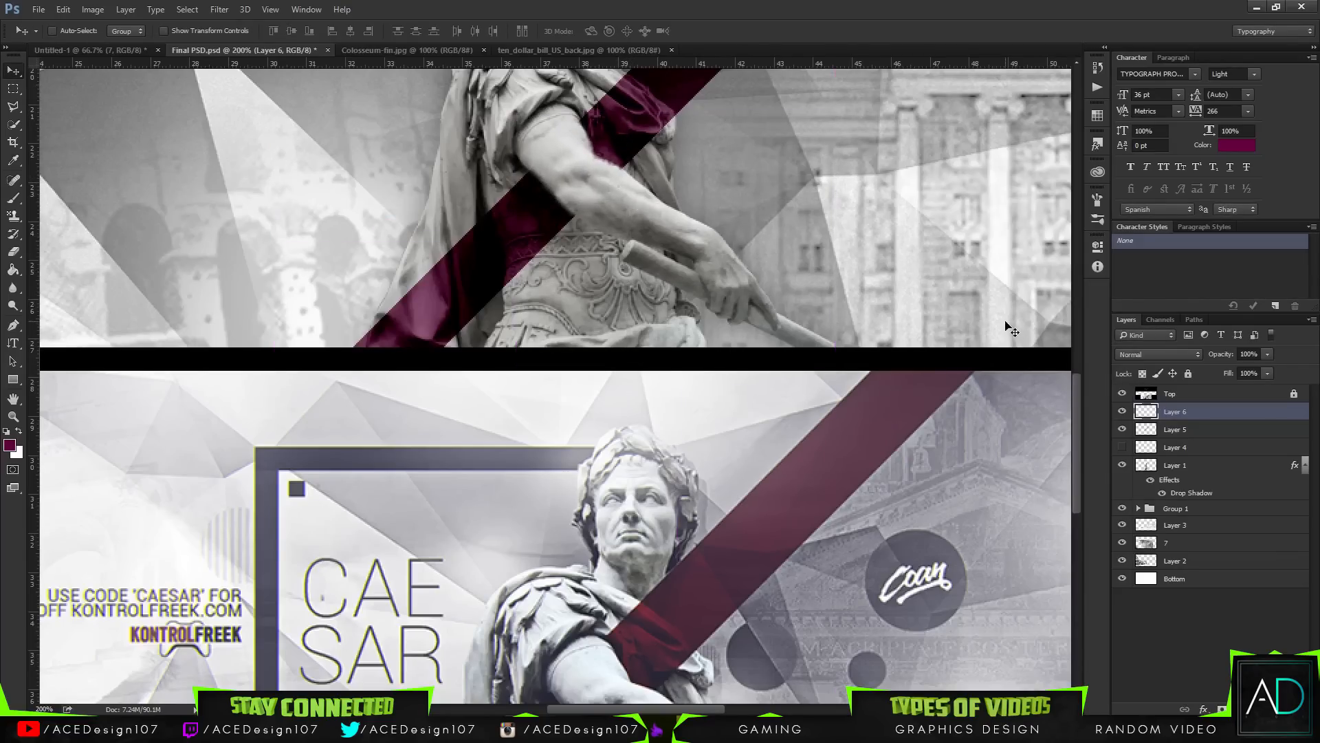
- Try a Drop Shadow with a size of 2 px on Layer 6 and clear the layer style
right_click(1226, 411)
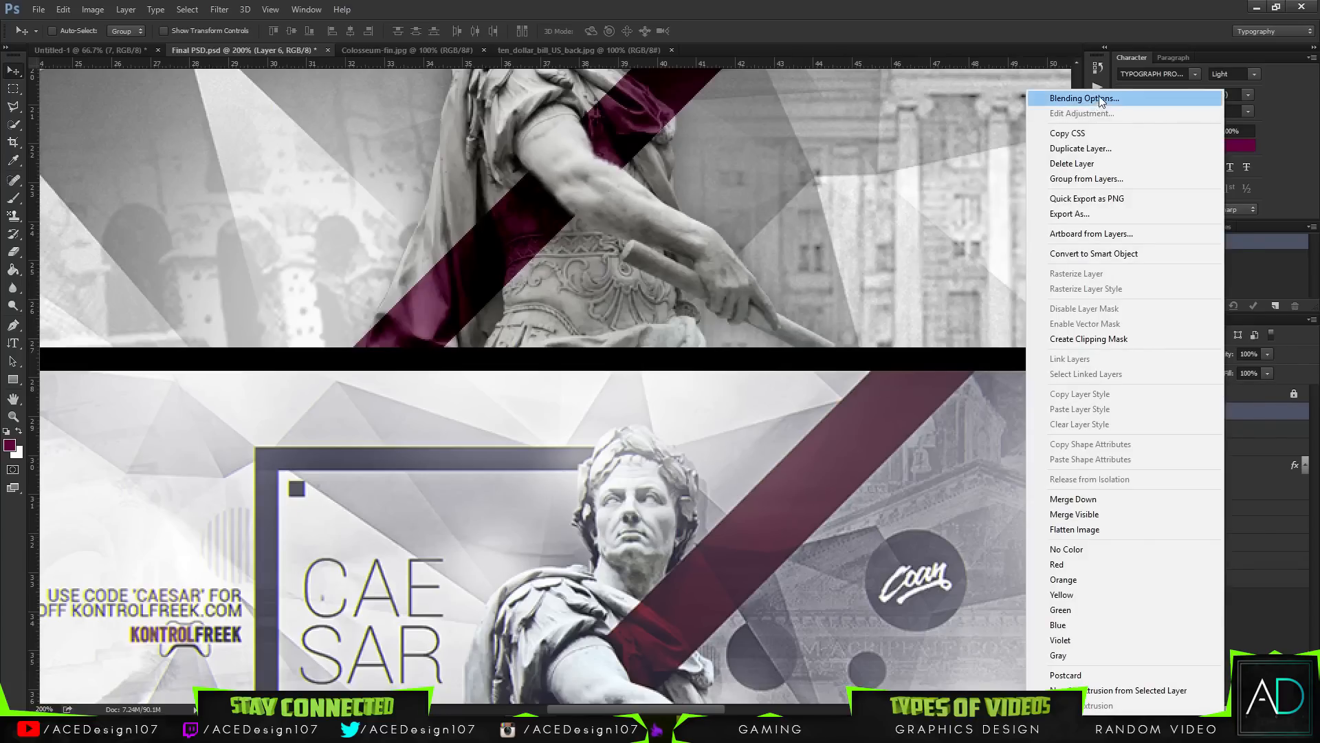
left_click(1097, 97)
left_click(815, 301)
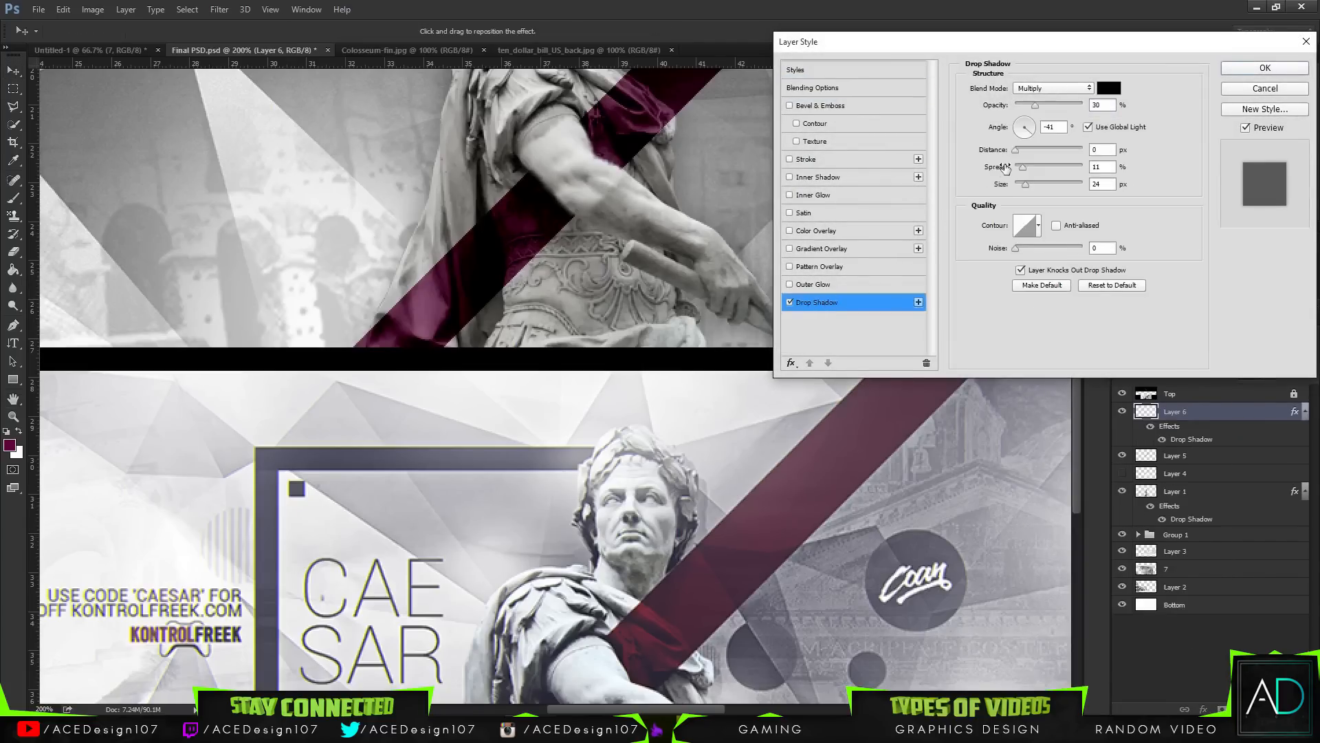
left_click(1017, 184)
left_click_drag(1017, 185, 1018, 189)
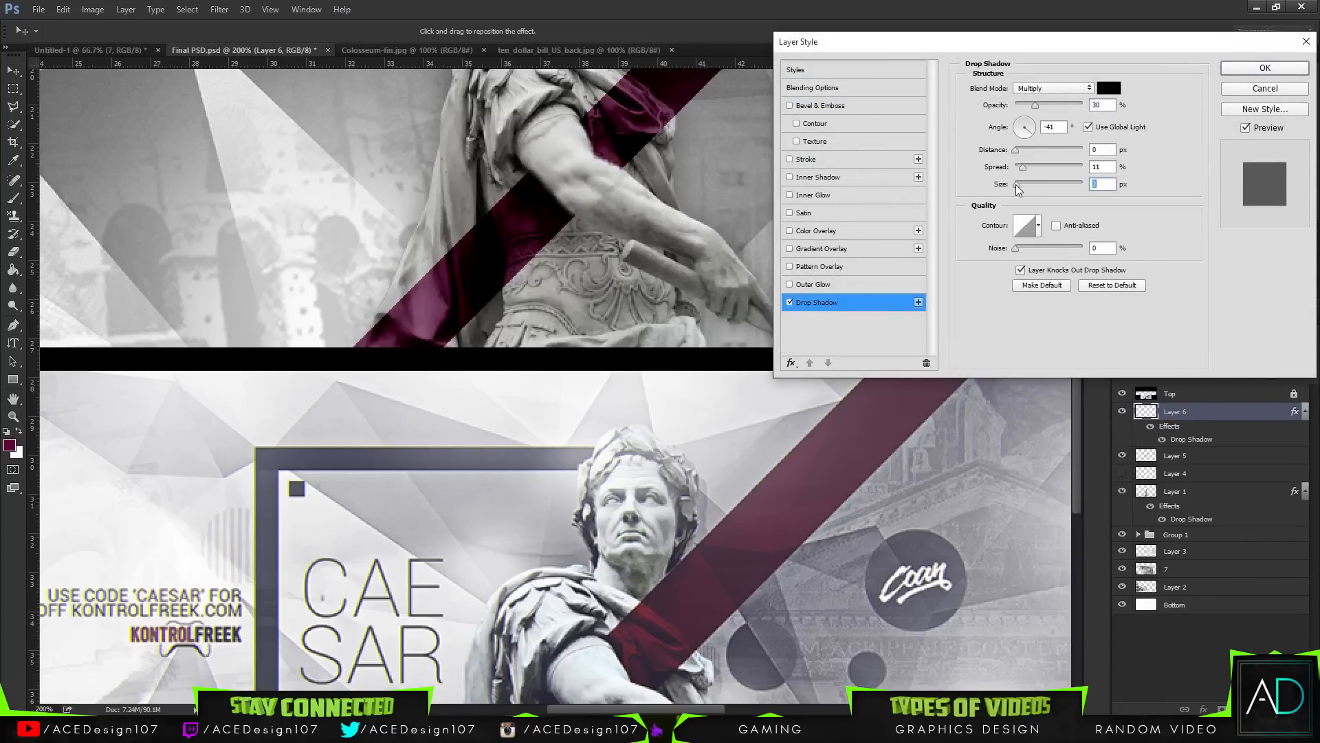
left_click(1245, 68)
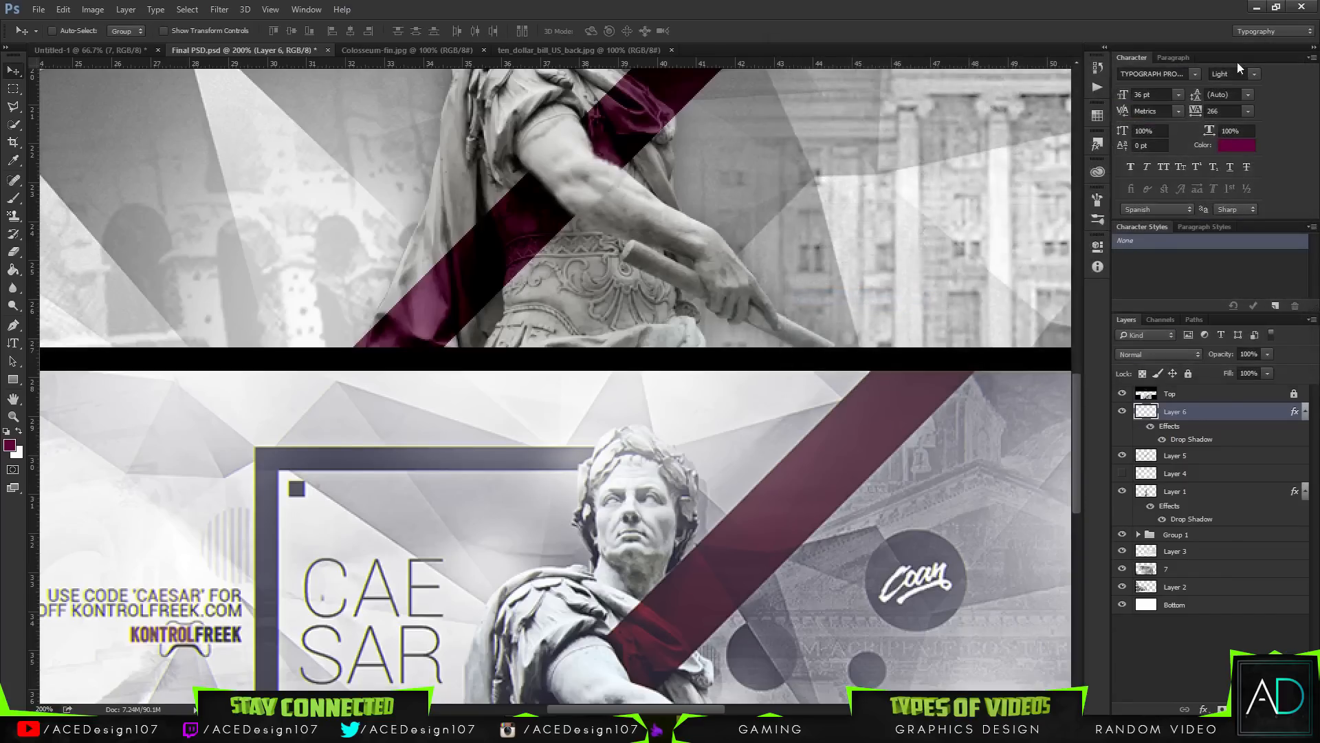
right_click(1202, 412)
left_click(1063, 425)
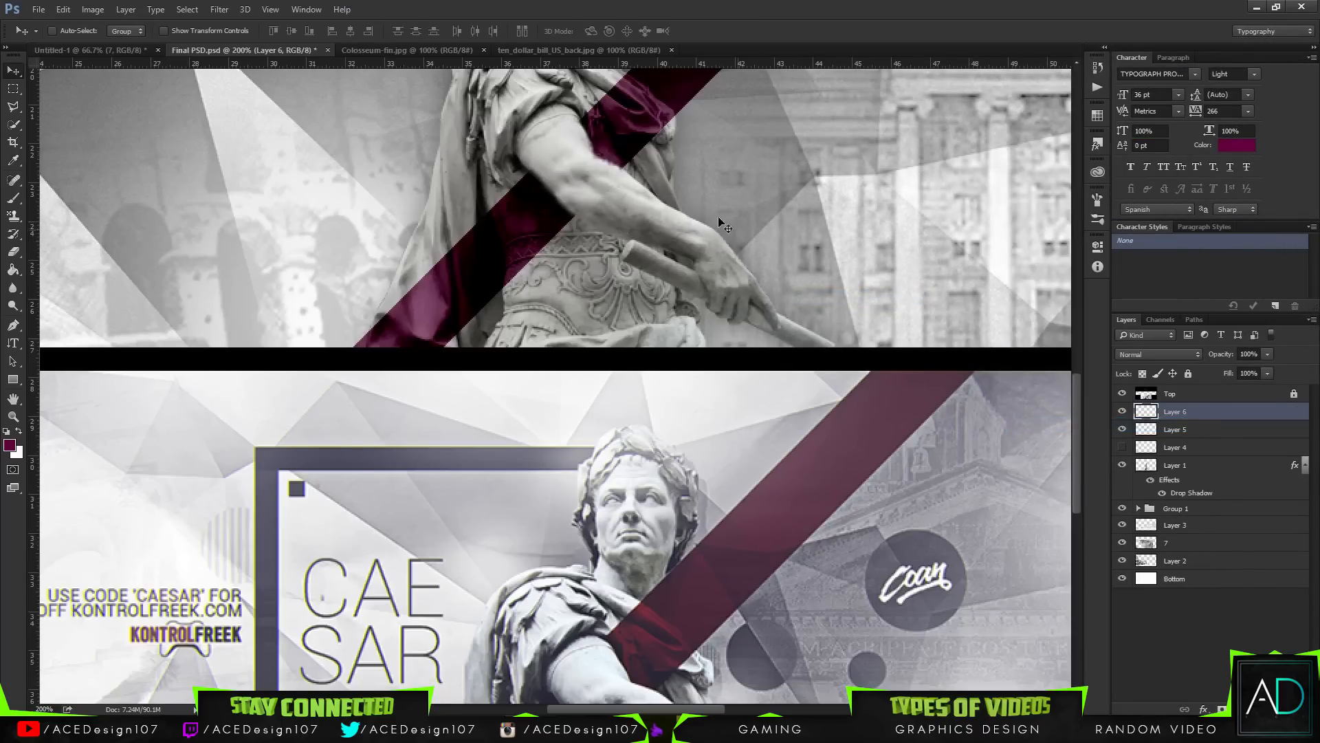
- Draw a rectangular selection over the seam on the statue's upper arm and make Layer 1 active
key("ctrl+0")
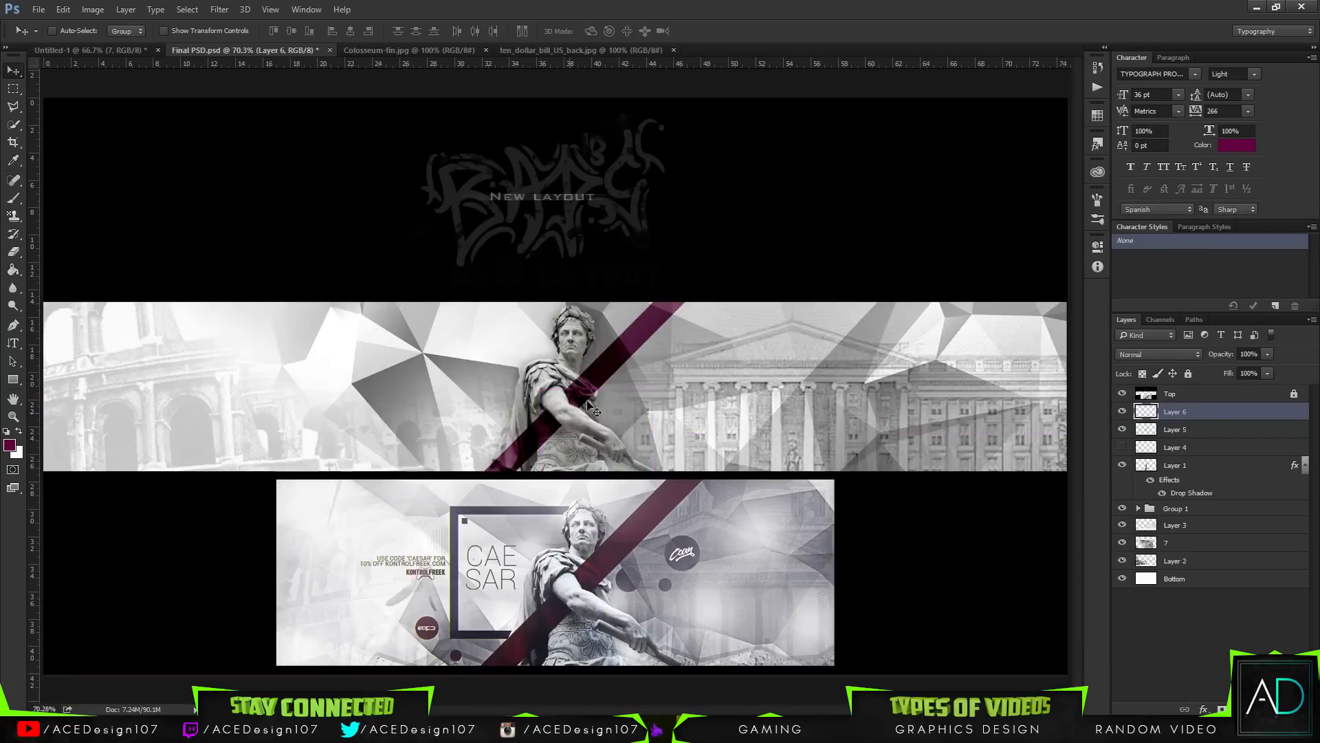
key("ctrl+plus")
key("ctrl+plus")
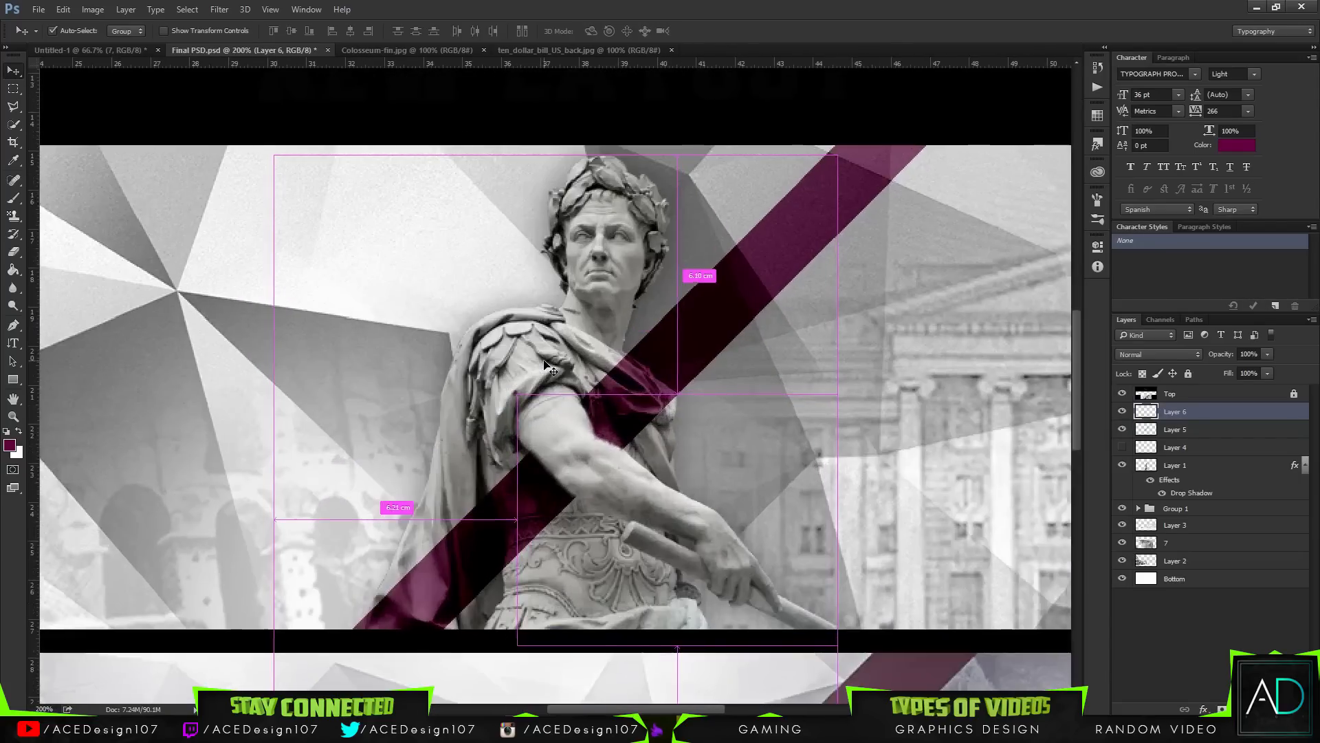
key("ctrl+plus")
key("ctrl+plus")
key("m")
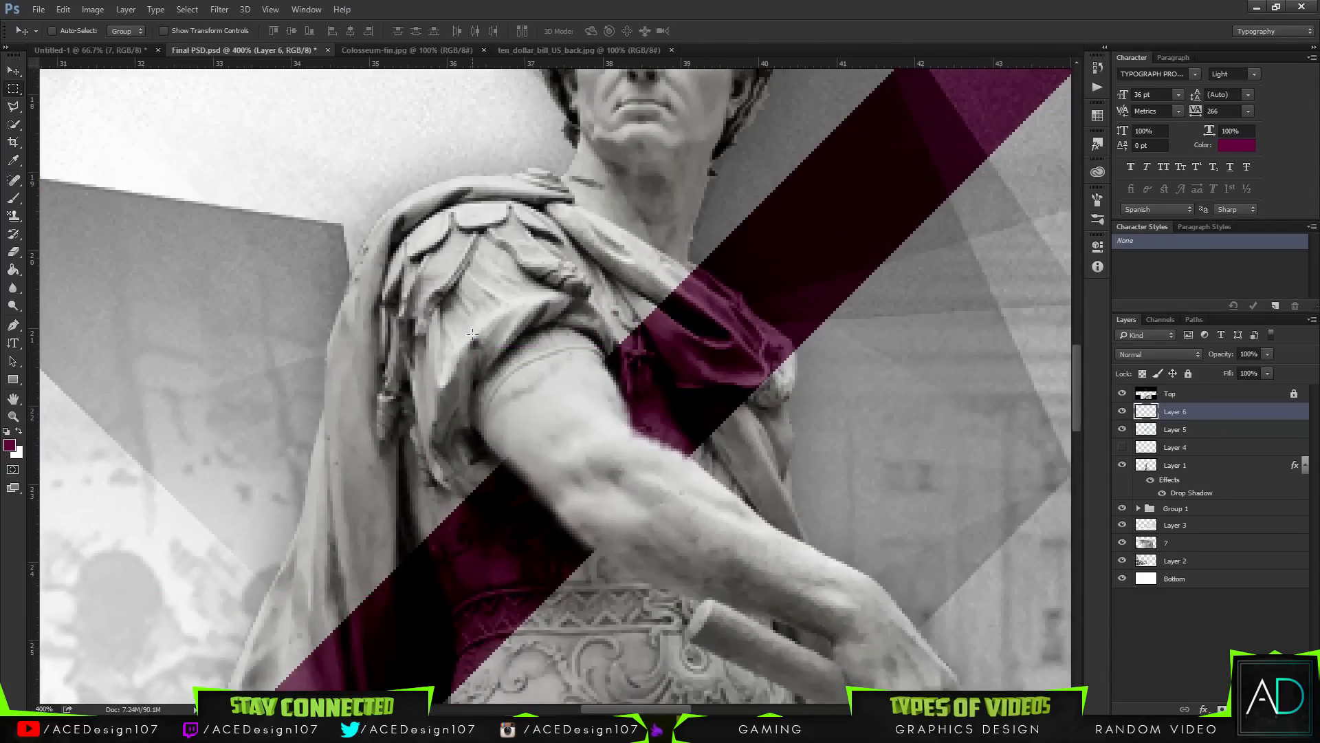
left_click_drag(583, 337, 540, 394)
key("ctrl+d")
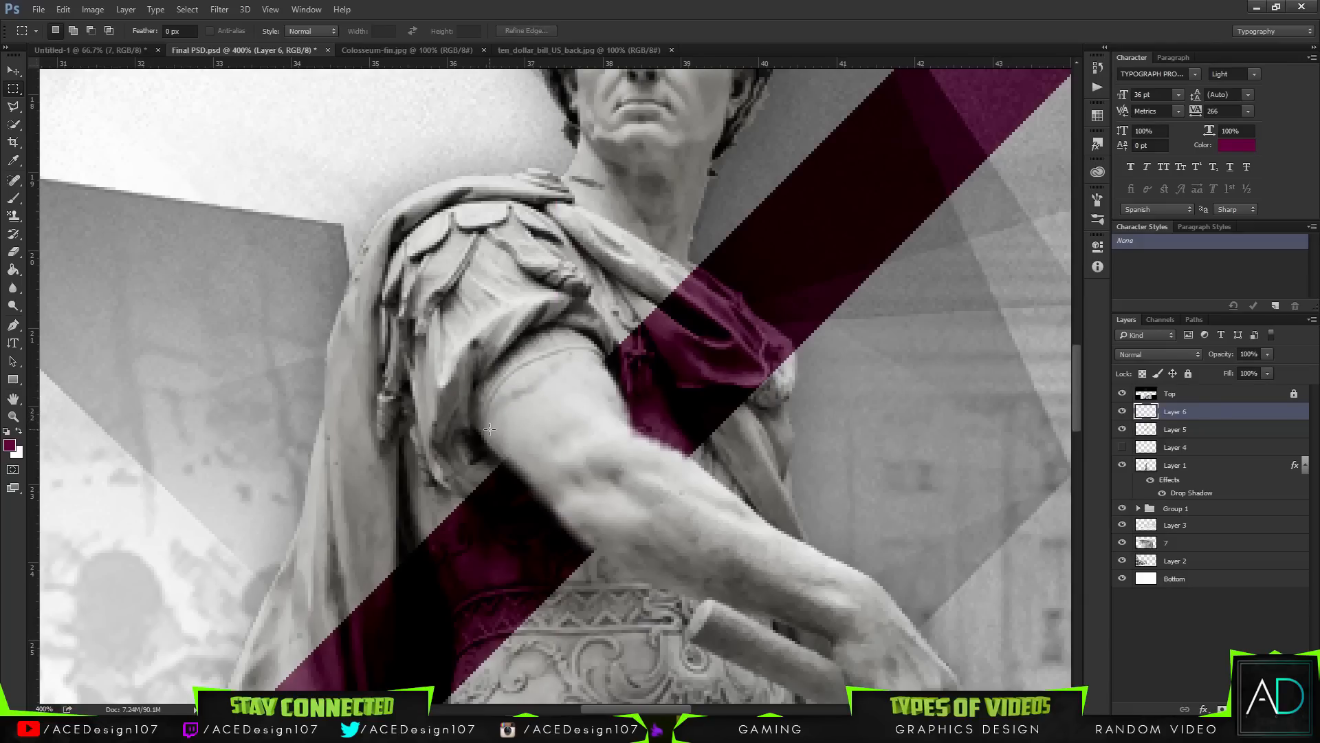
left_click_drag(490, 429, 581, 352)
left_click(1197, 467)
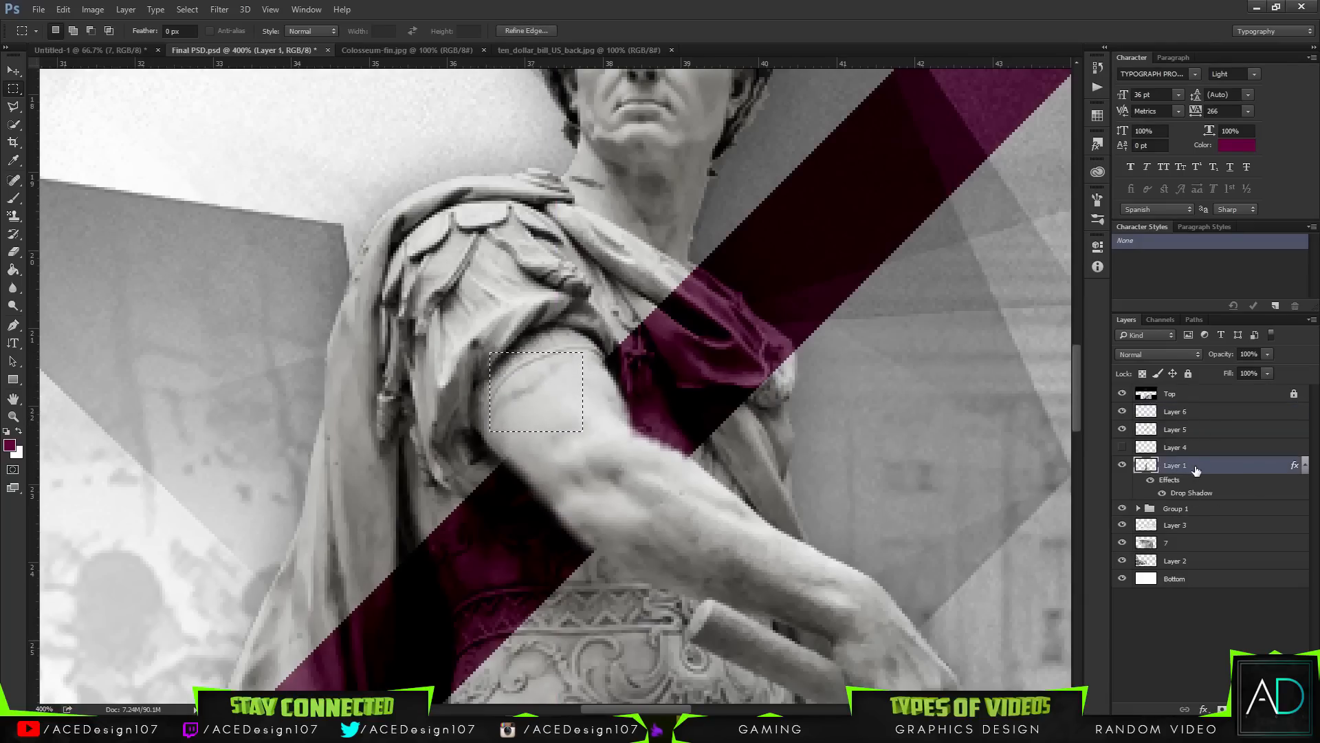
- Try filling the selected patch of the upper arm on Layer 1 and undo the fill
right_click(548, 398)
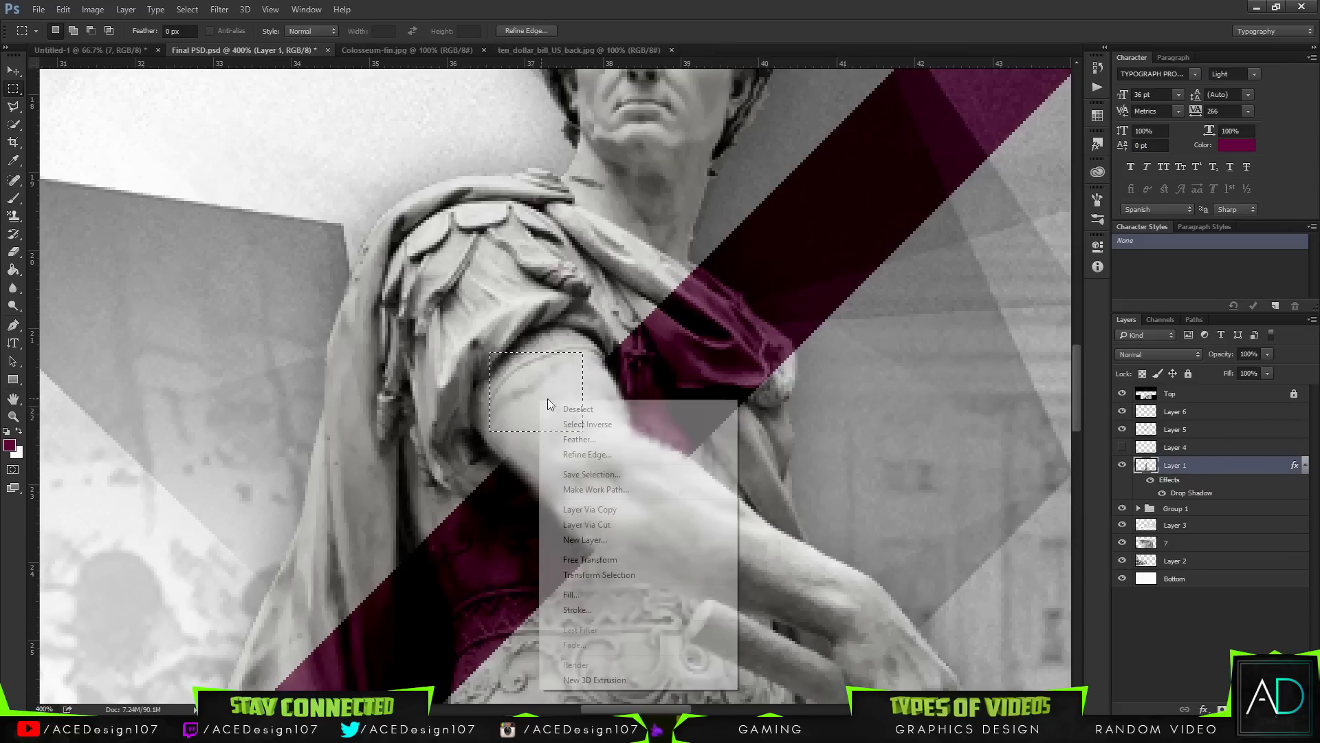
left_click(574, 594)
left_click(754, 212)
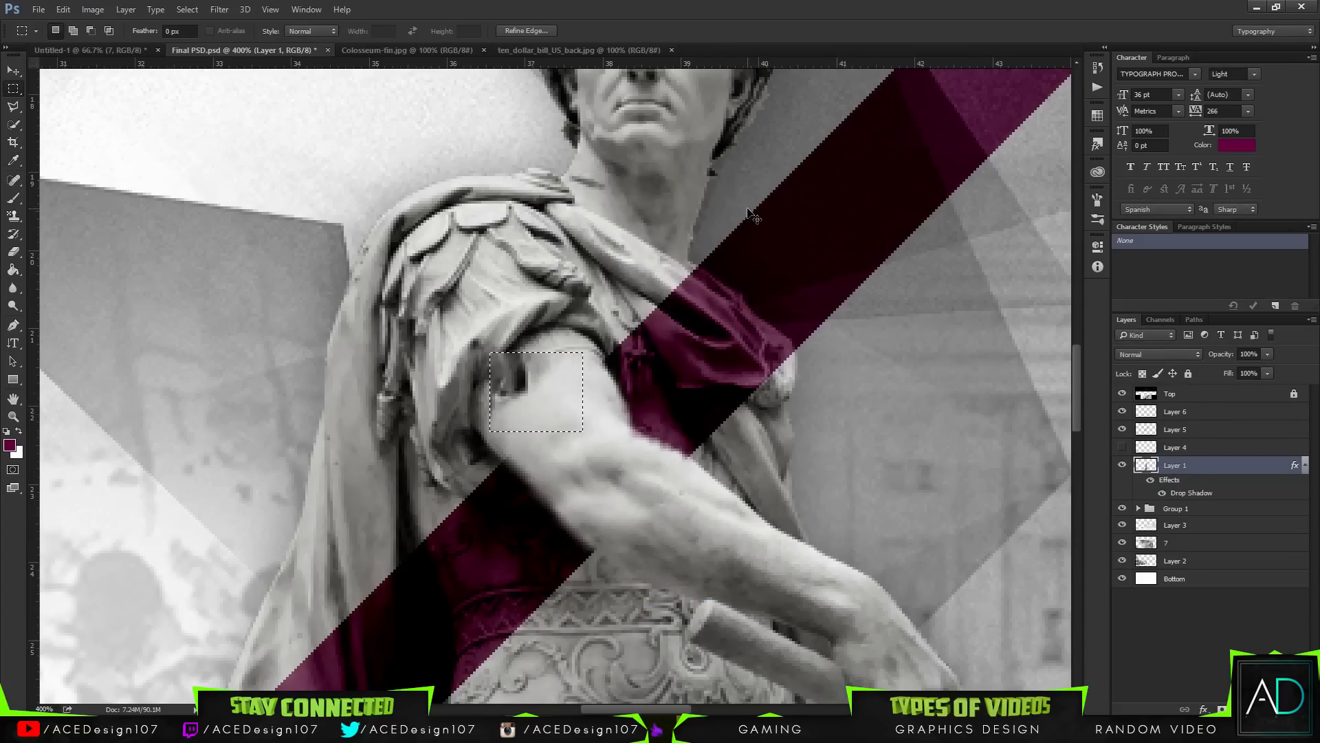
right_click(528, 383)
left_click(589, 560)
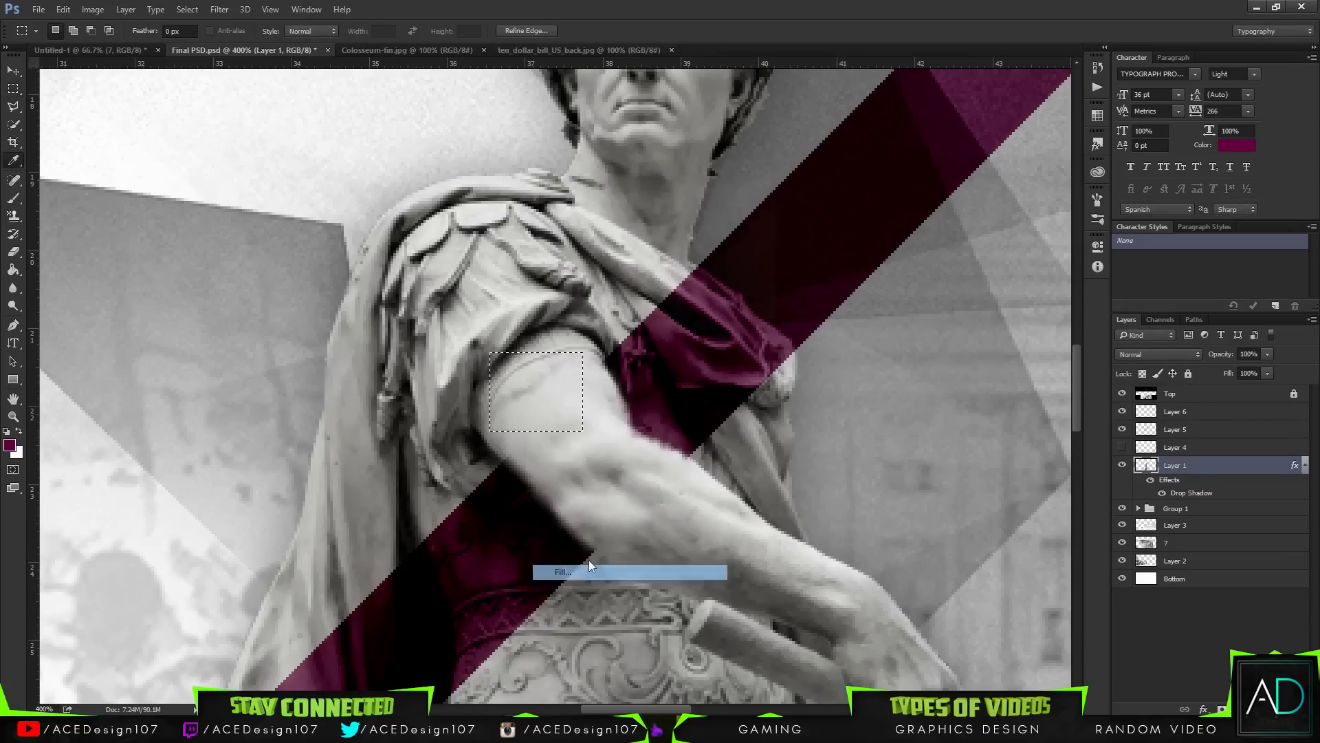
left_click(754, 212)
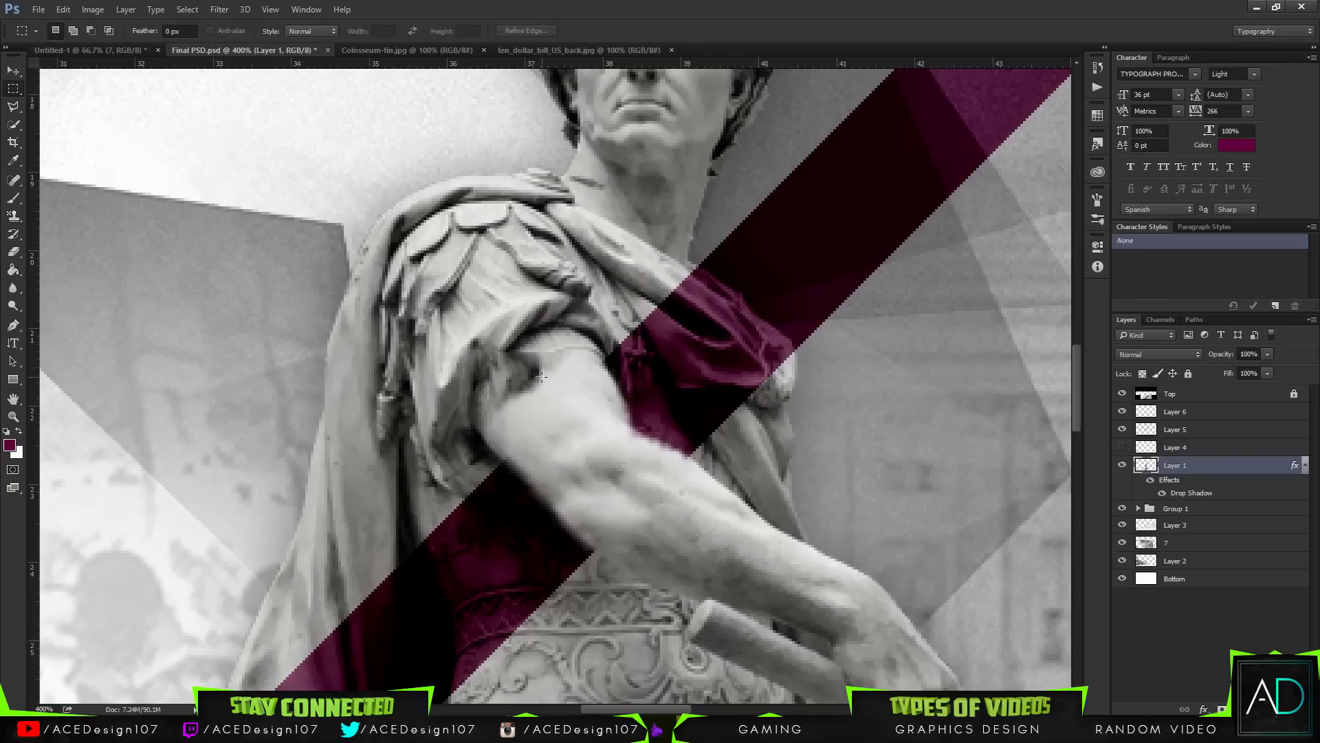
key("ctrl+shift+d")
key("ctrl+z")
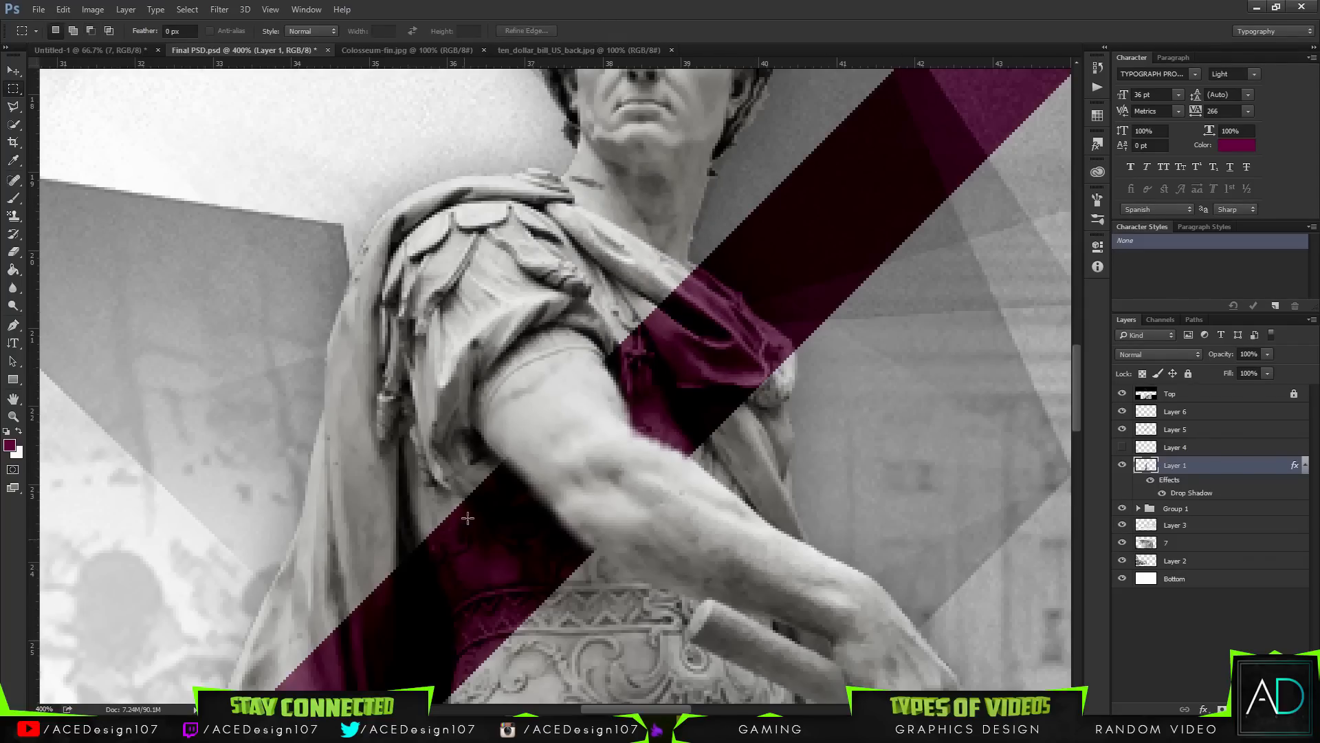
- Fill two small rectangular patches over the seam on the statue's upper arm in Layer 1, ending with nothing selected
left_click_drag(571, 355, 520, 404)
right_click(529, 402)
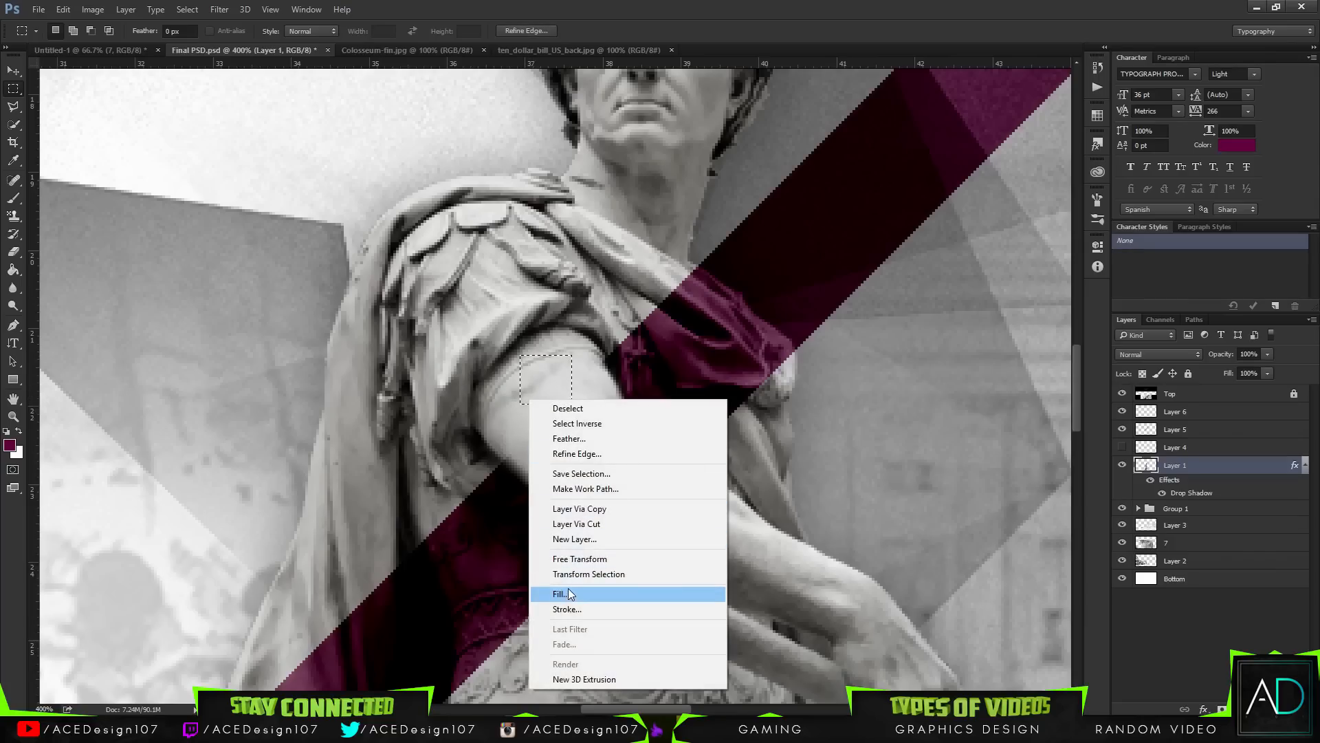
left_click(571, 593)
left_click(743, 211)
left_click_drag(544, 382, 502, 415)
right_click(524, 410)
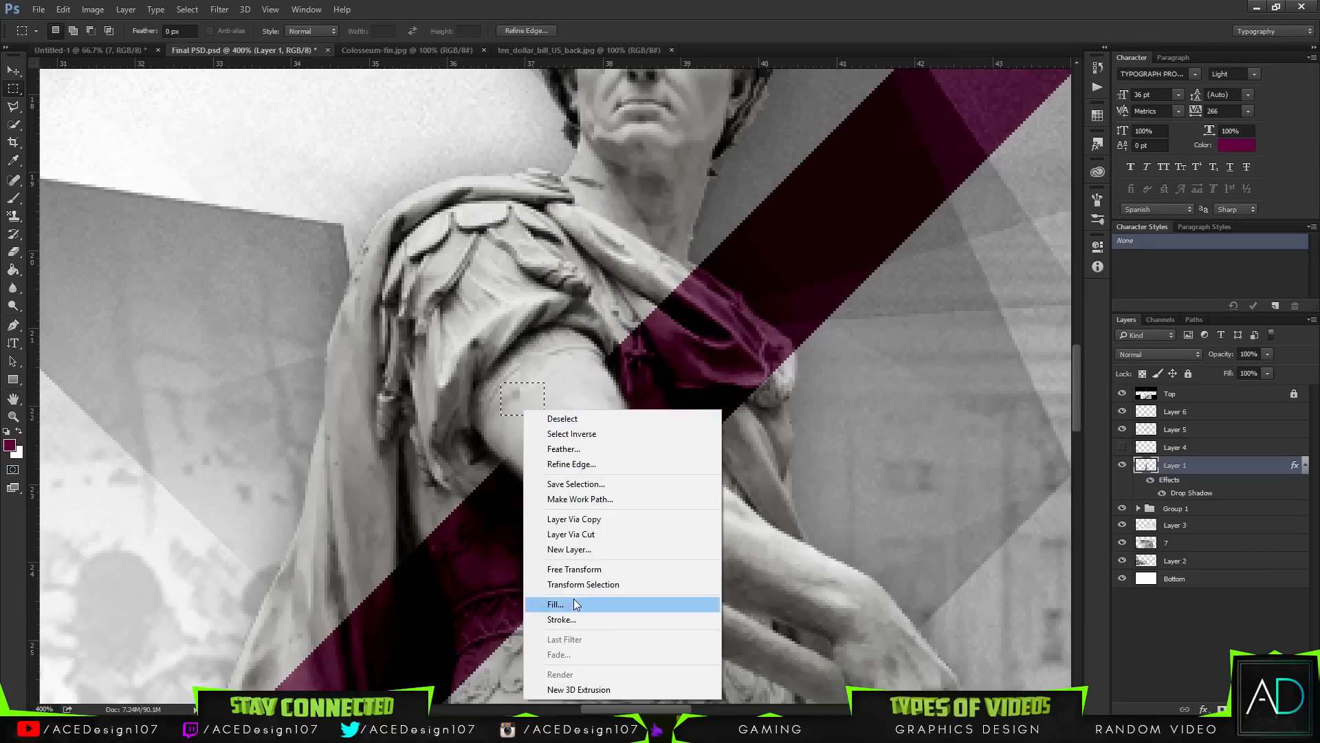
left_click(573, 602)
left_click(759, 213)
key("ctrl+d")
- Set the Eraser size to 10 px and erase a spot at the outer edge of the statue's upper arm on Layer 1
key("e")
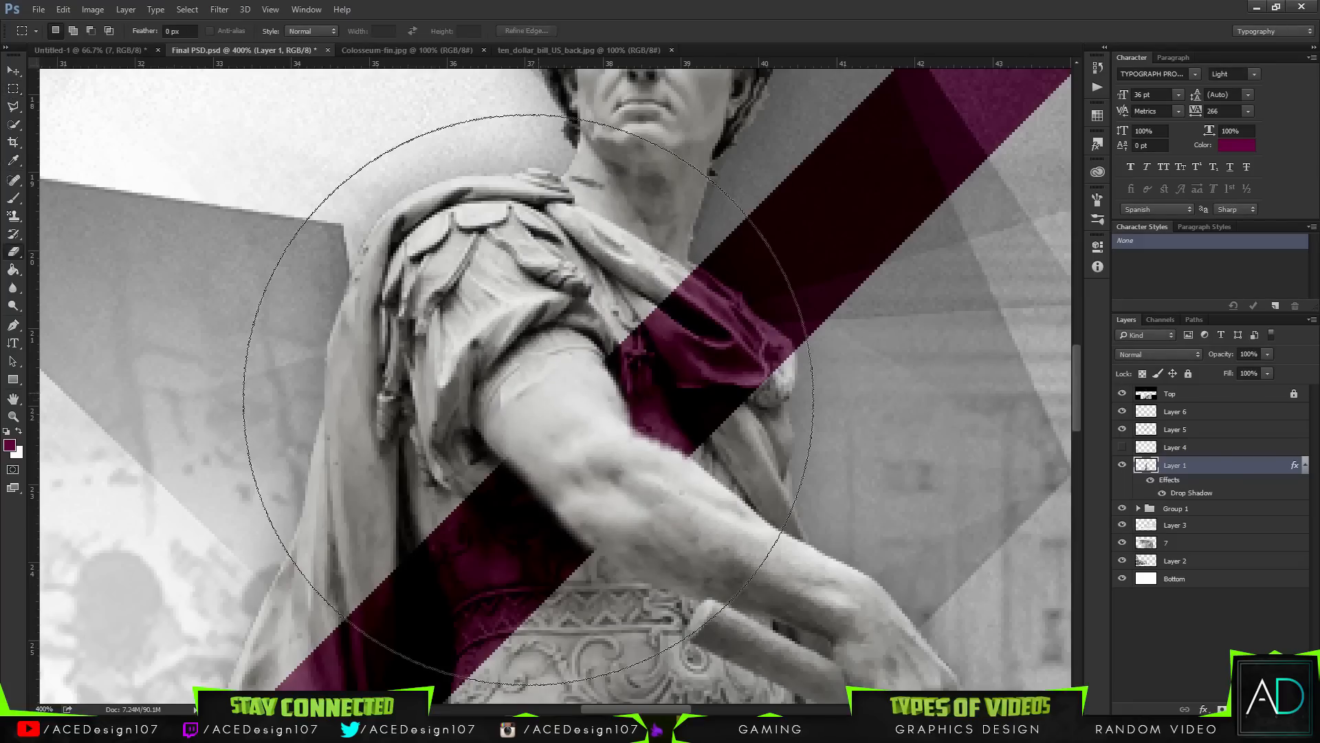
left_click(70, 31)
left_click_drag(83, 69, 77, 75)
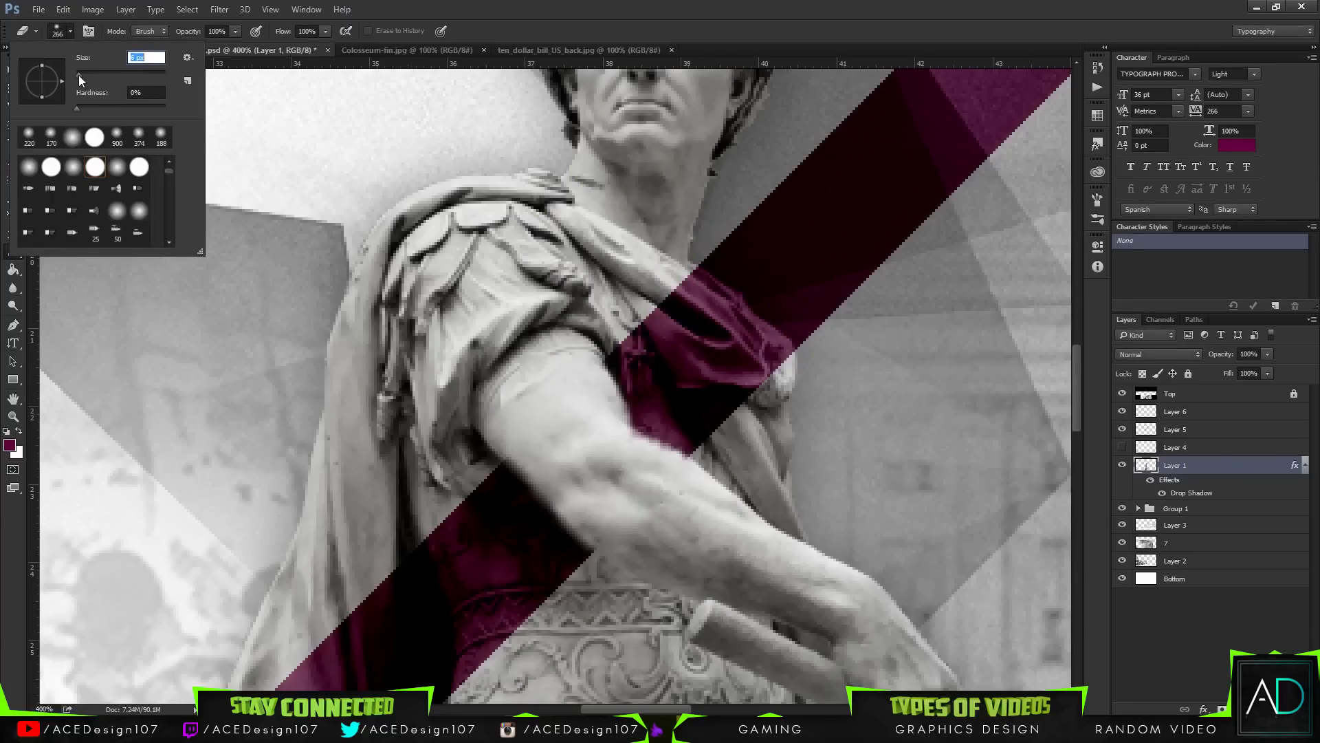
type("10")
key("Return")
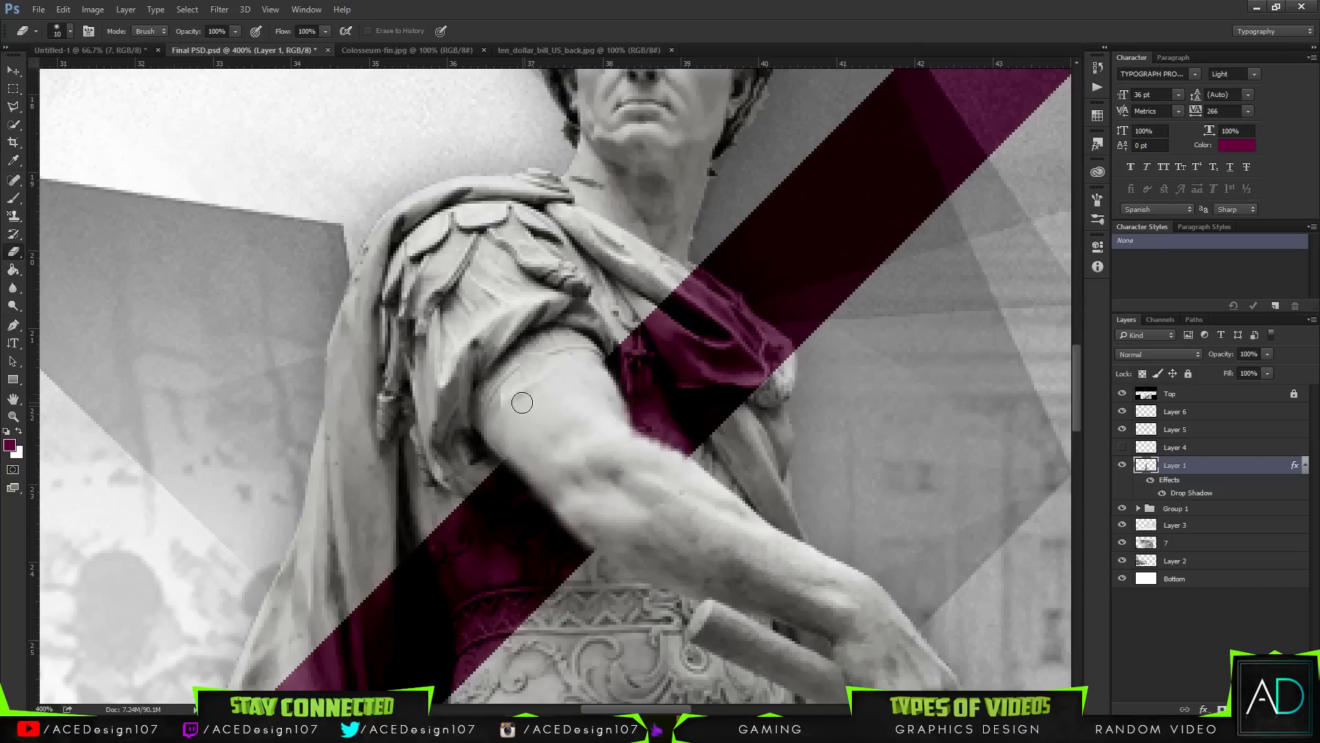
left_click(493, 401)
key("ctrl+0")
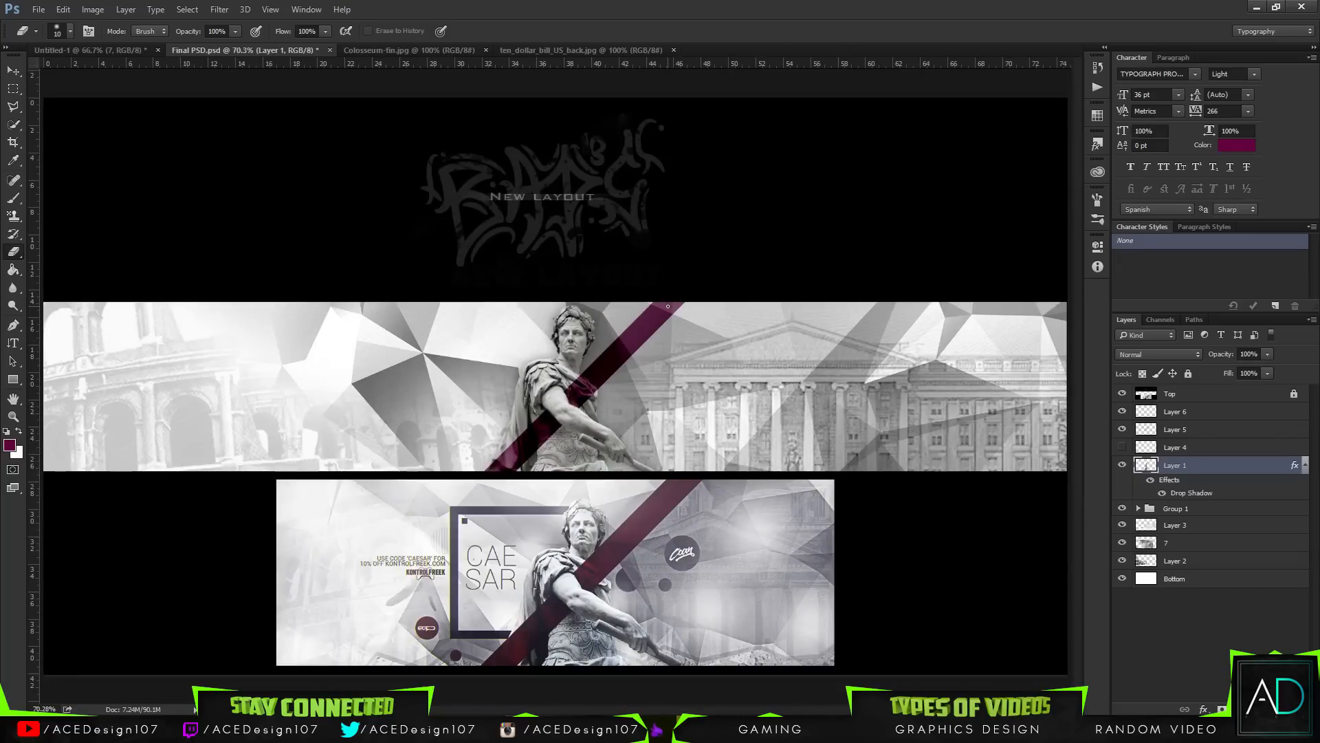
- Fill a wide rectangular patch across the statue's upper arm on Layer 1 with Content-Aware contents
key("m")
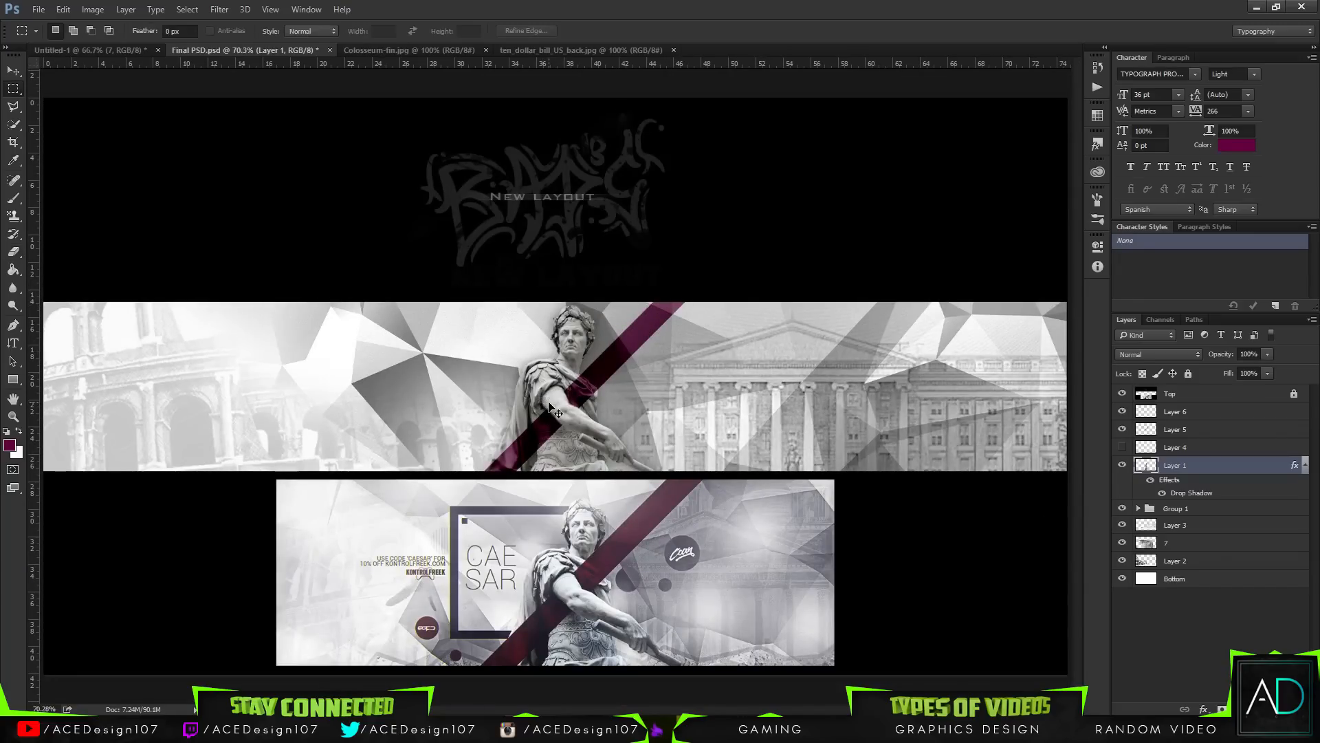
key("ctrl+plus")
key("ctrl+plus")
key("ctrl+plus")
key("ctrl+plus")
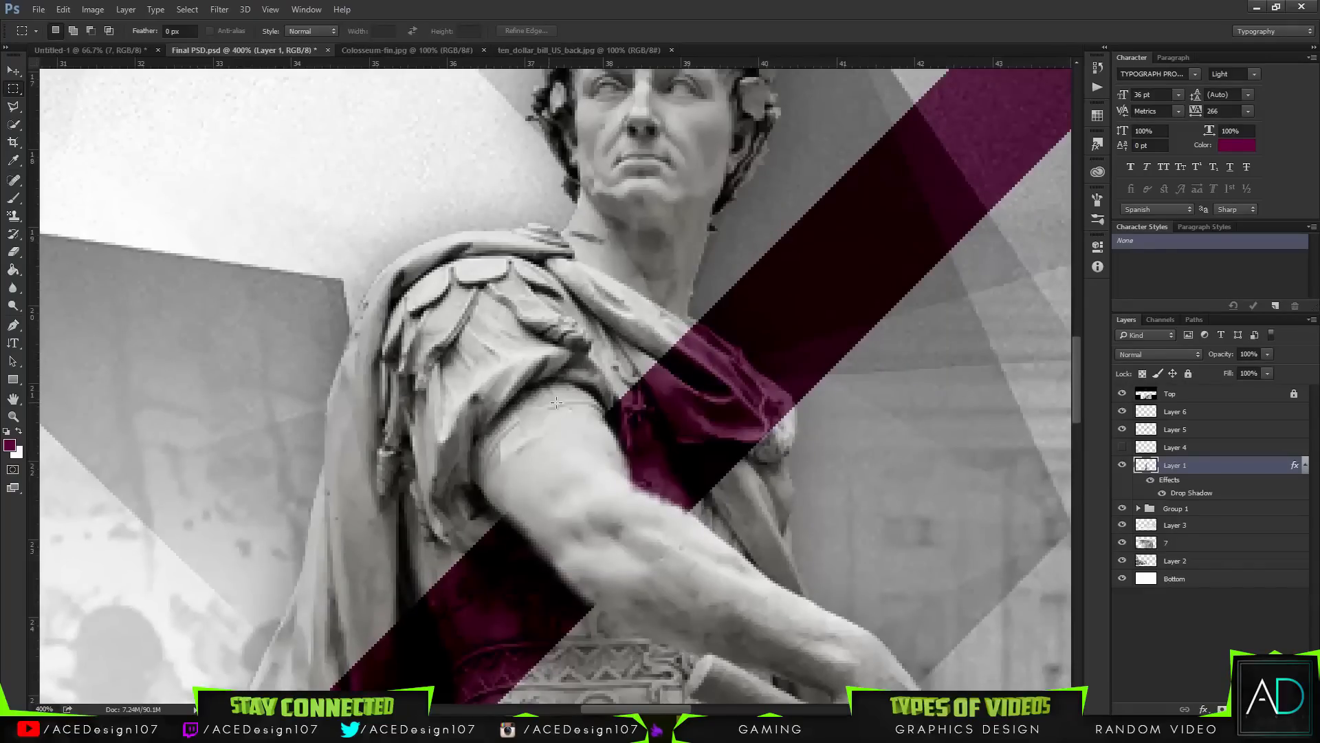
left_click_drag(489, 482, 585, 437)
right_click(541, 464)
left_click(571, 368)
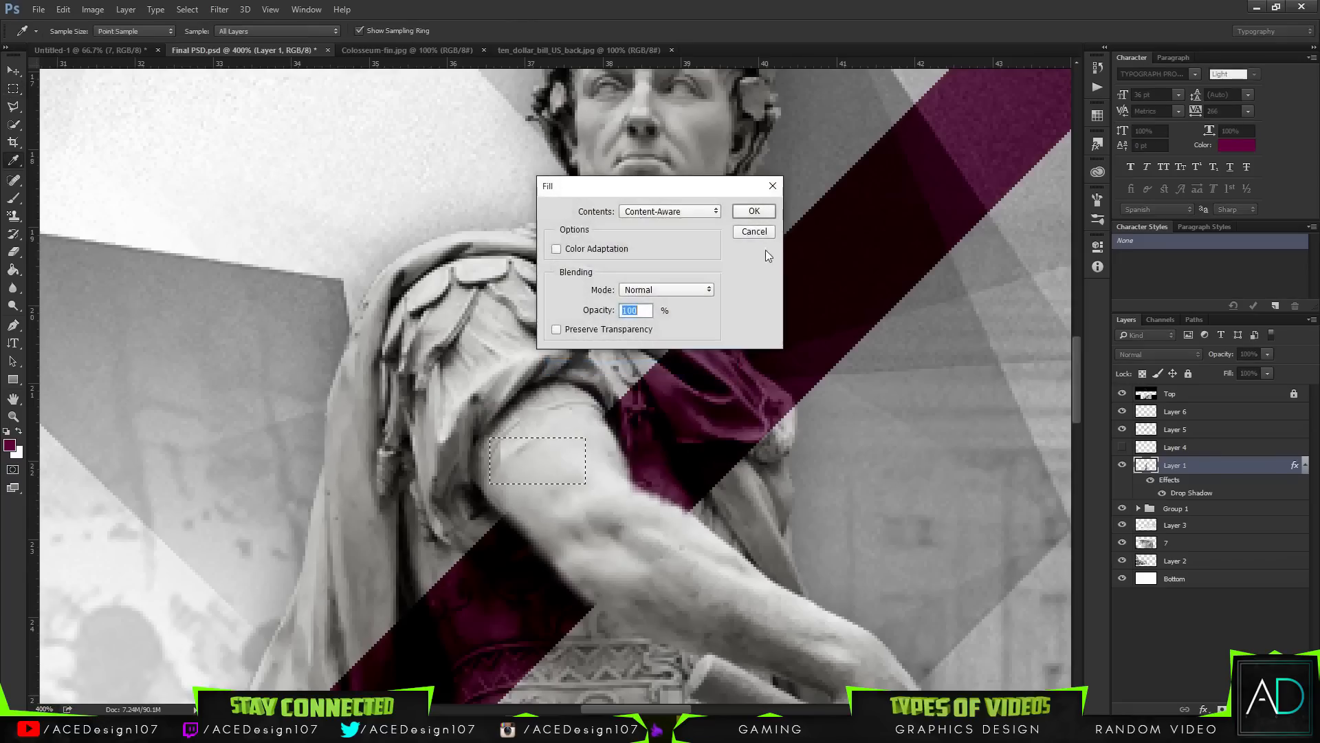
left_click(753, 213)
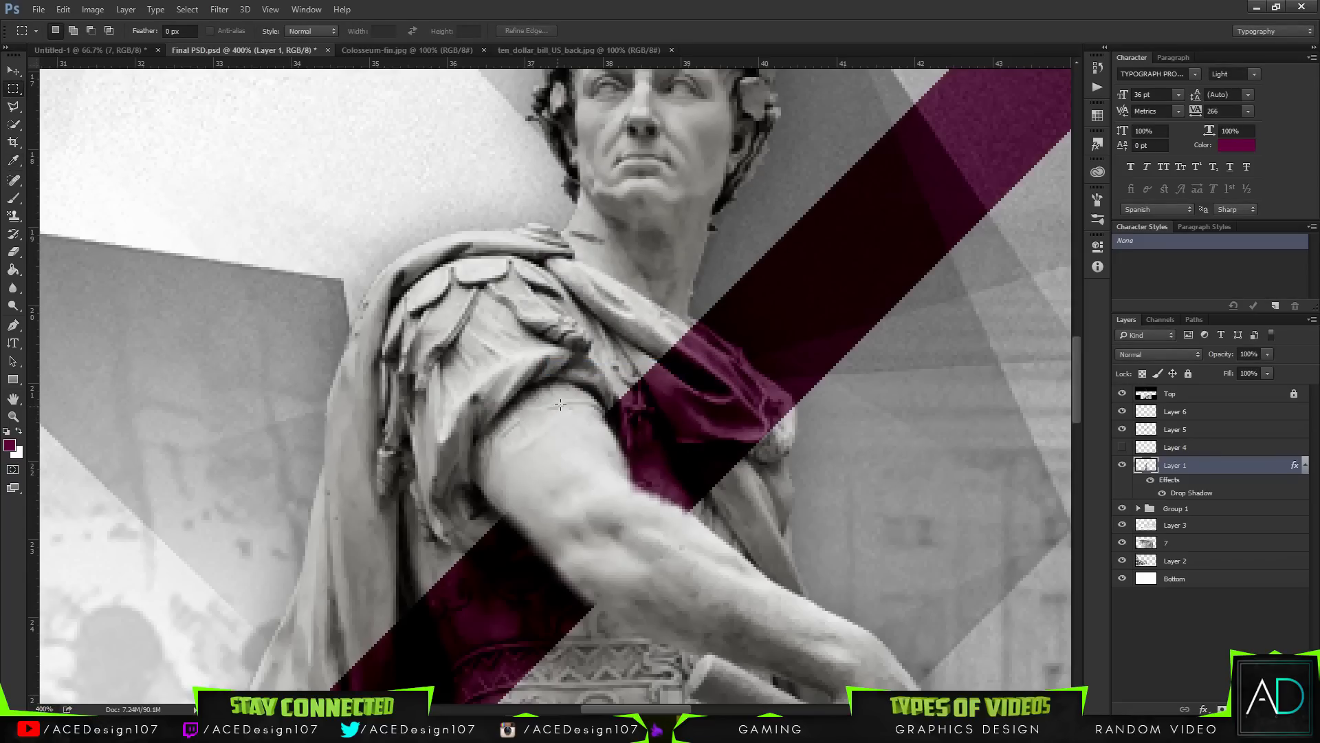
- Fill a smaller rectangular patch just below the sleeve on the statue's upper arm with Content-Aware contents
left_click_drag(561, 405, 514, 440)
right_click(524, 433)
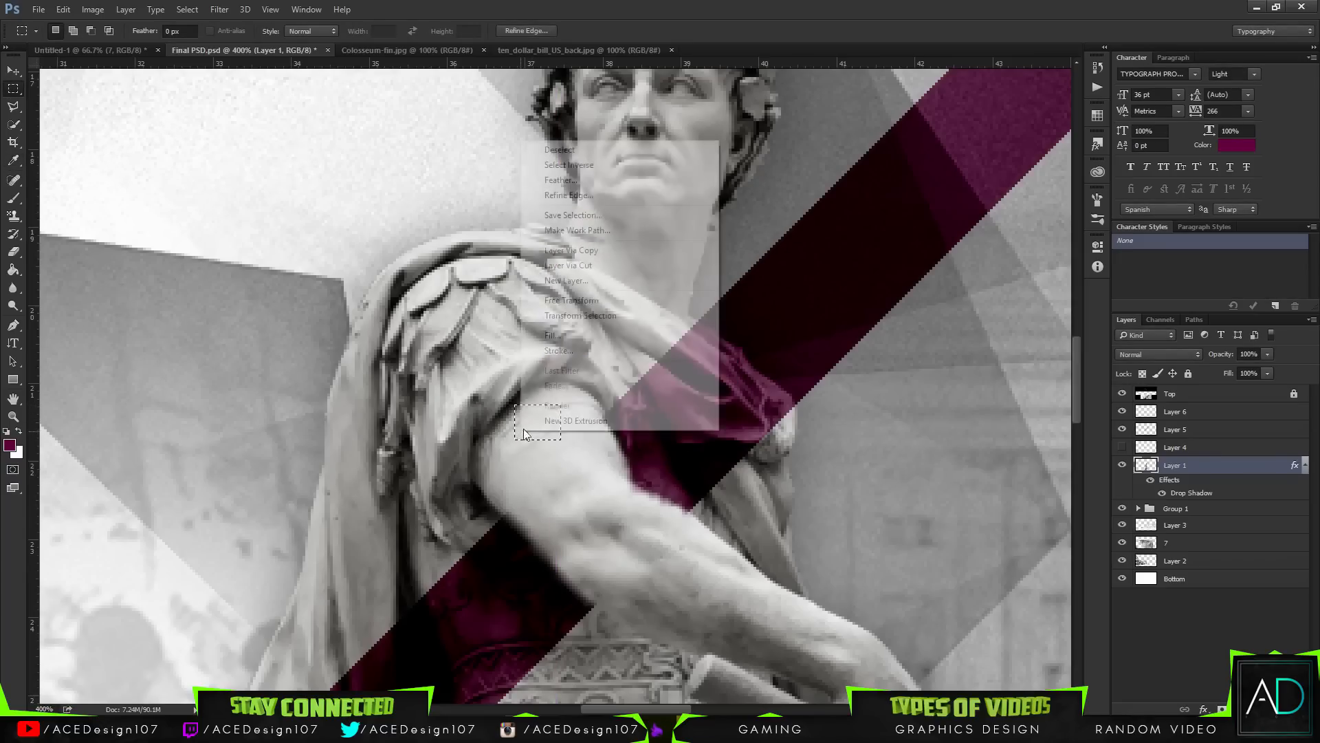
left_click(577, 336)
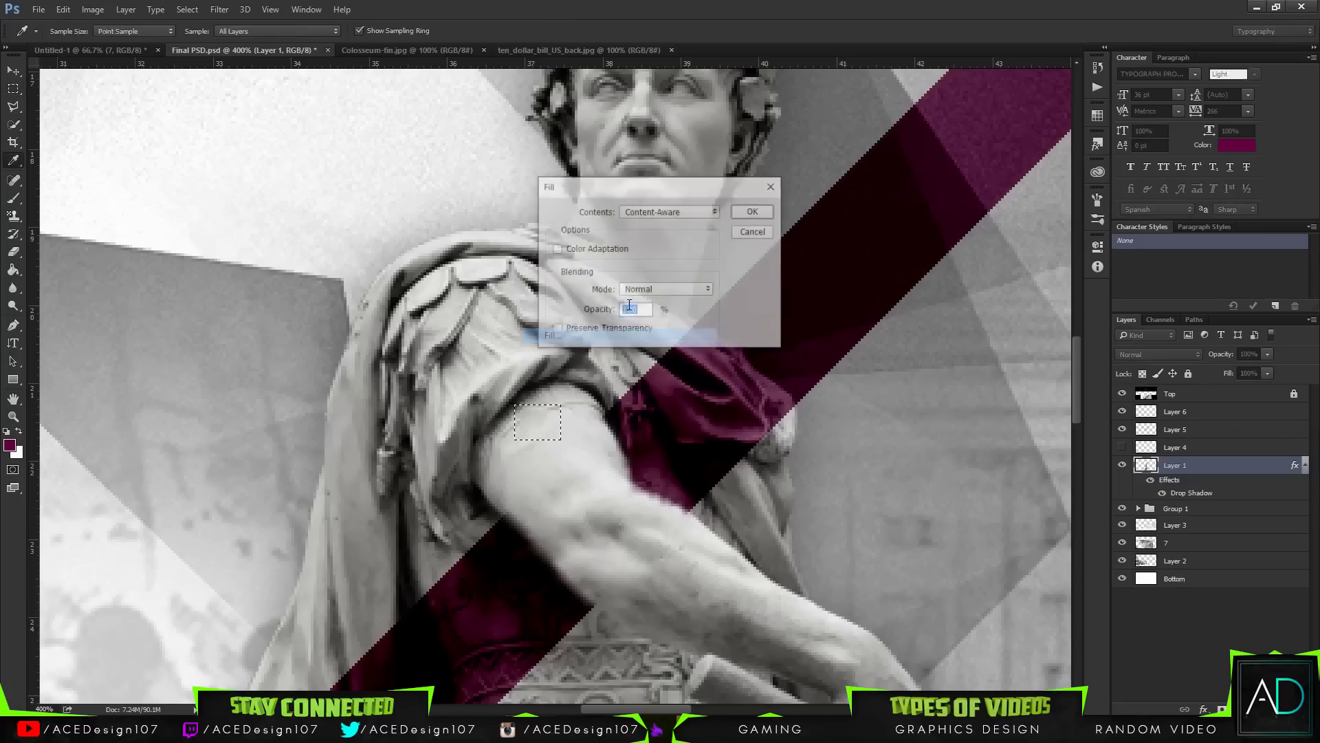
left_click(751, 212)
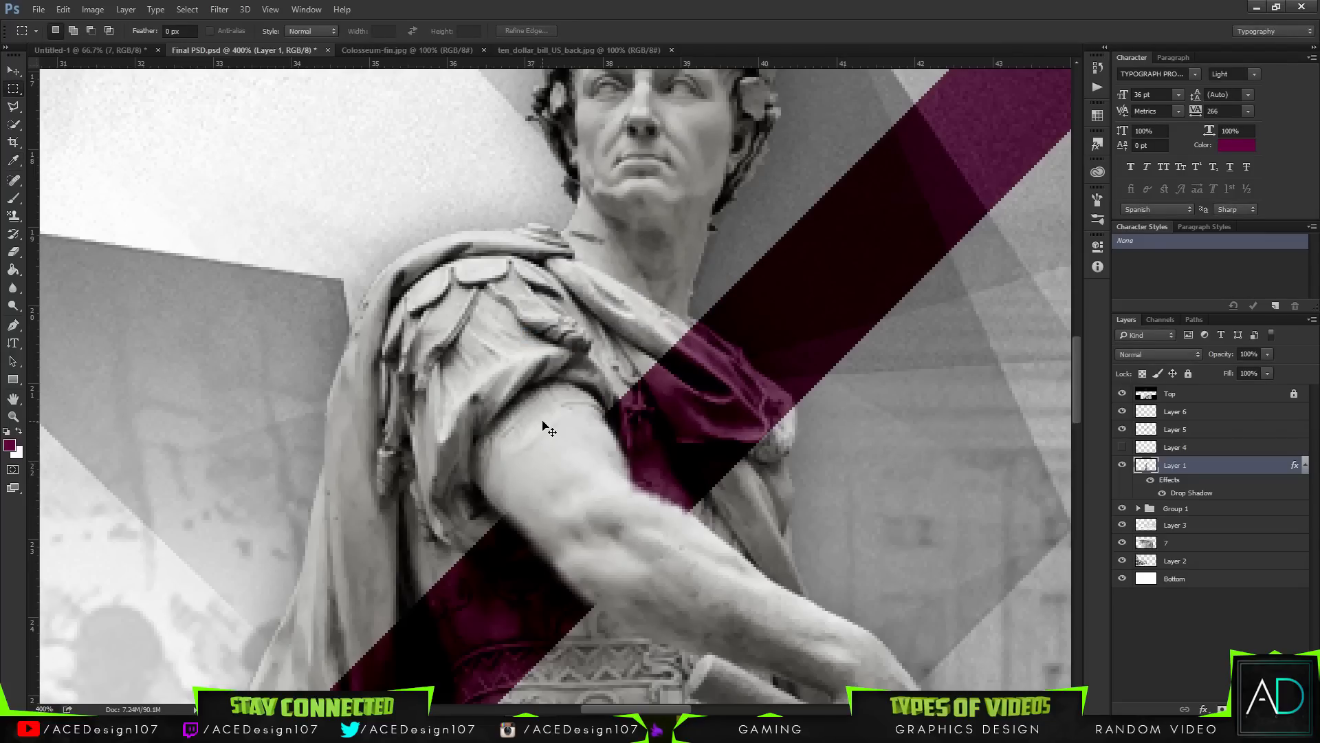
key("ctrl+0")
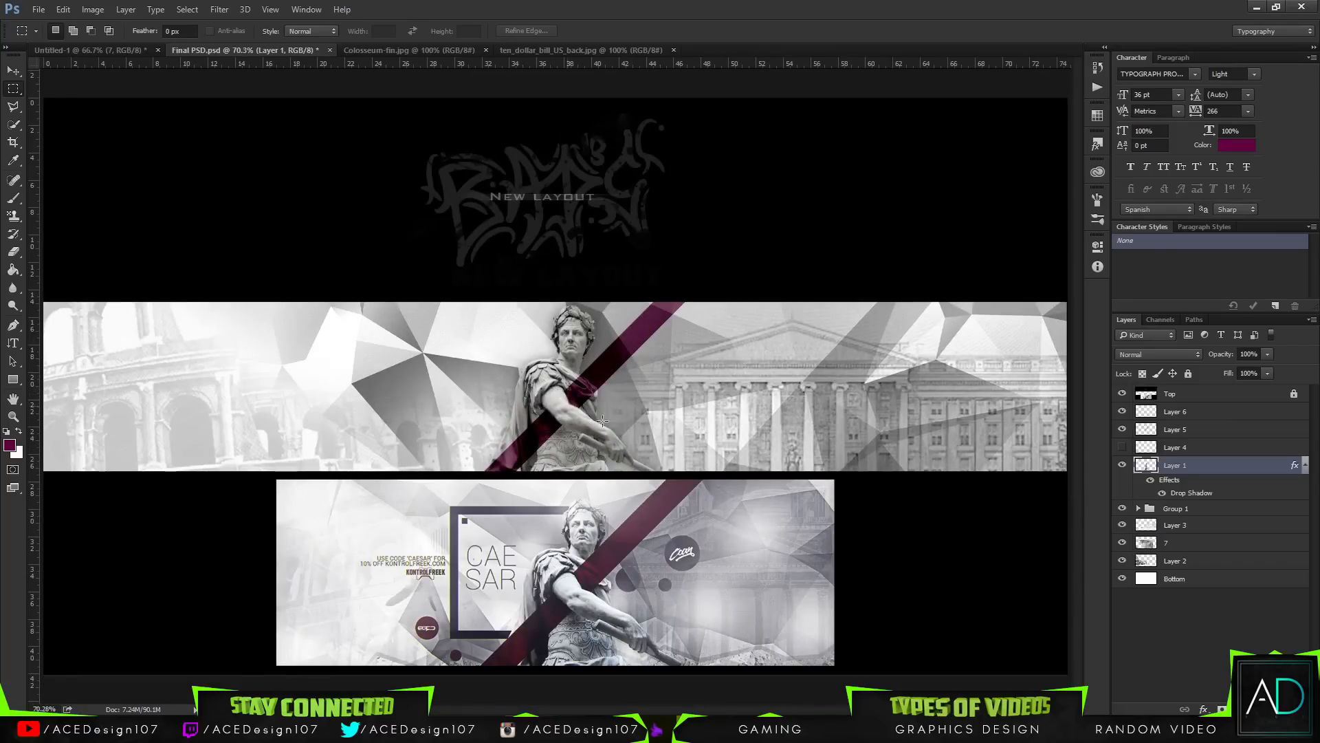
- Try stacking ten duplicates of Layer 6
left_click(1190, 428)
left_click(1121, 416)
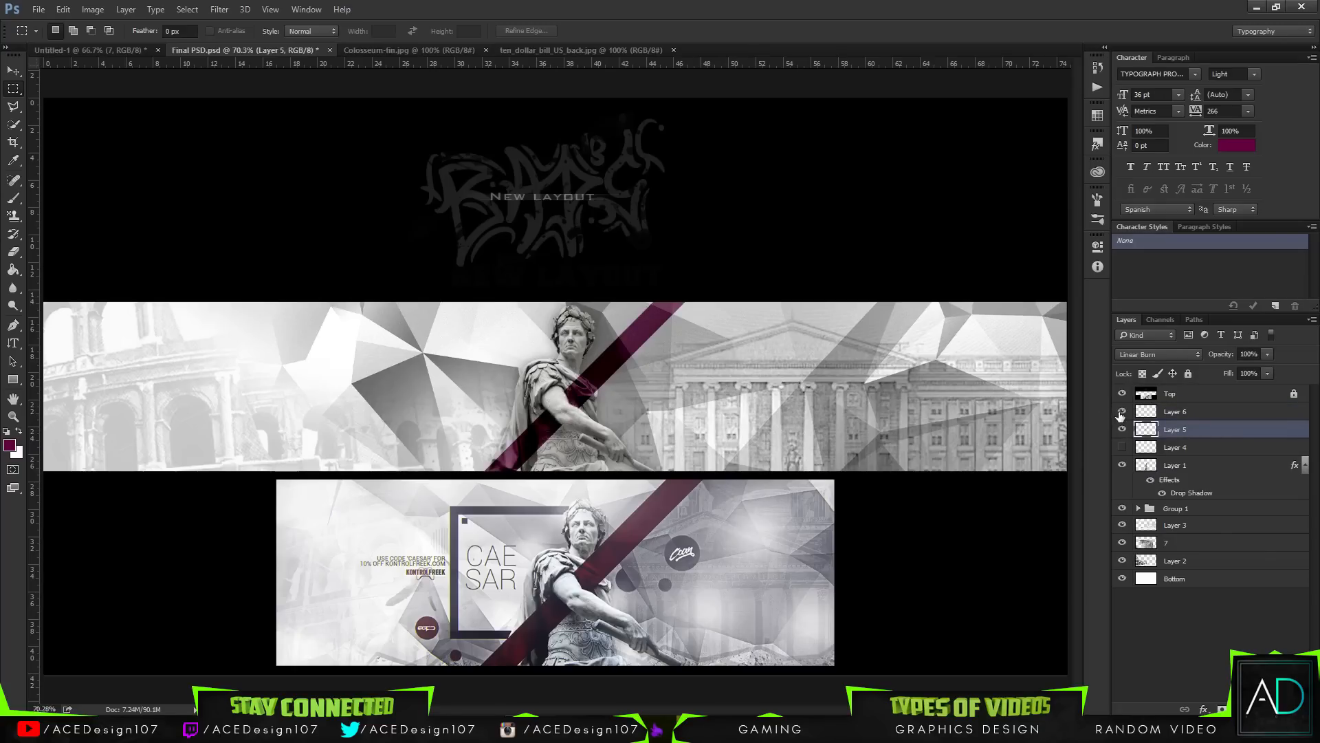
left_click(1209, 411)
key("ctrl+j")
key("ctrl+j")
key("ctrl+j")
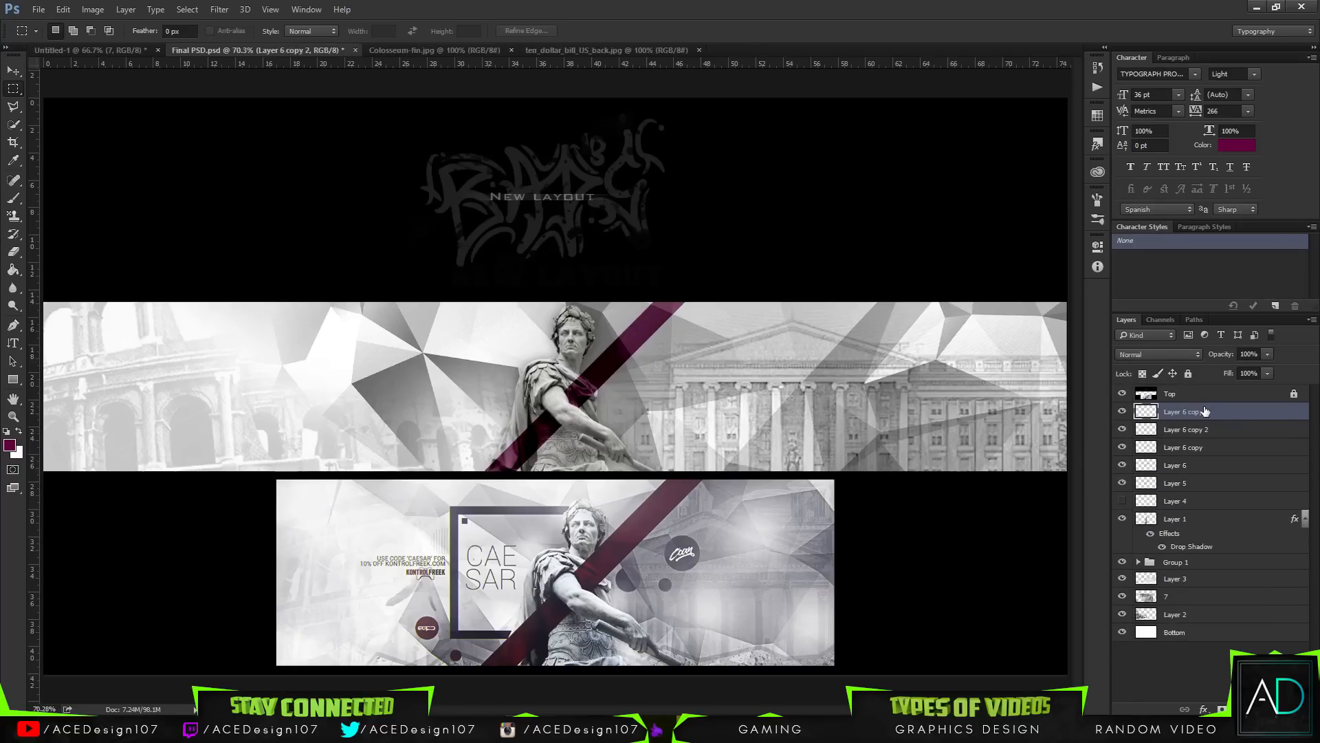
key("ctrl+j")
key("ctrl+j")
key("ctrl+j")
key("ctrl+j")
key("ctrl+j")
key("ctrl+j")
key("ctrl+j")
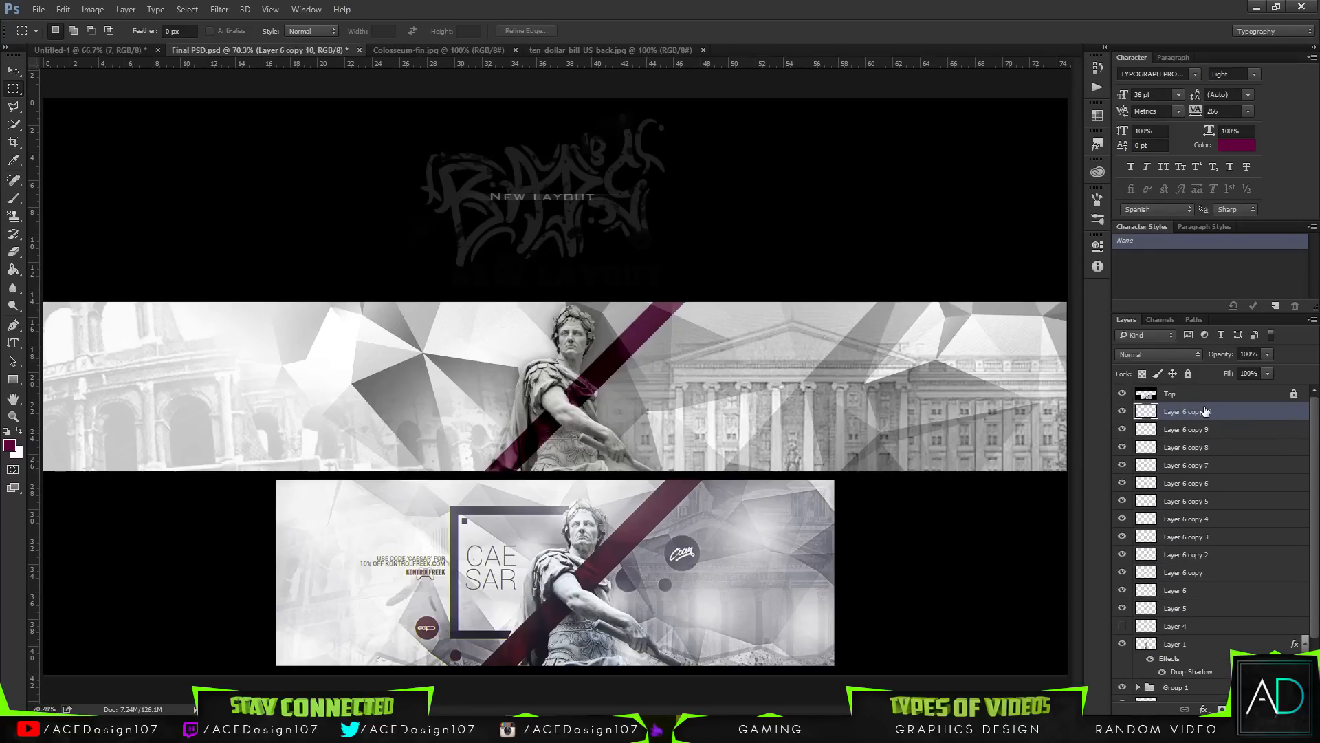
- Delete all the duplicates of Layer 6, leaving only the original
key("Delete")
key("Delete")
key("Delete")
key("Delete")
key("Delete")
key("Delete")
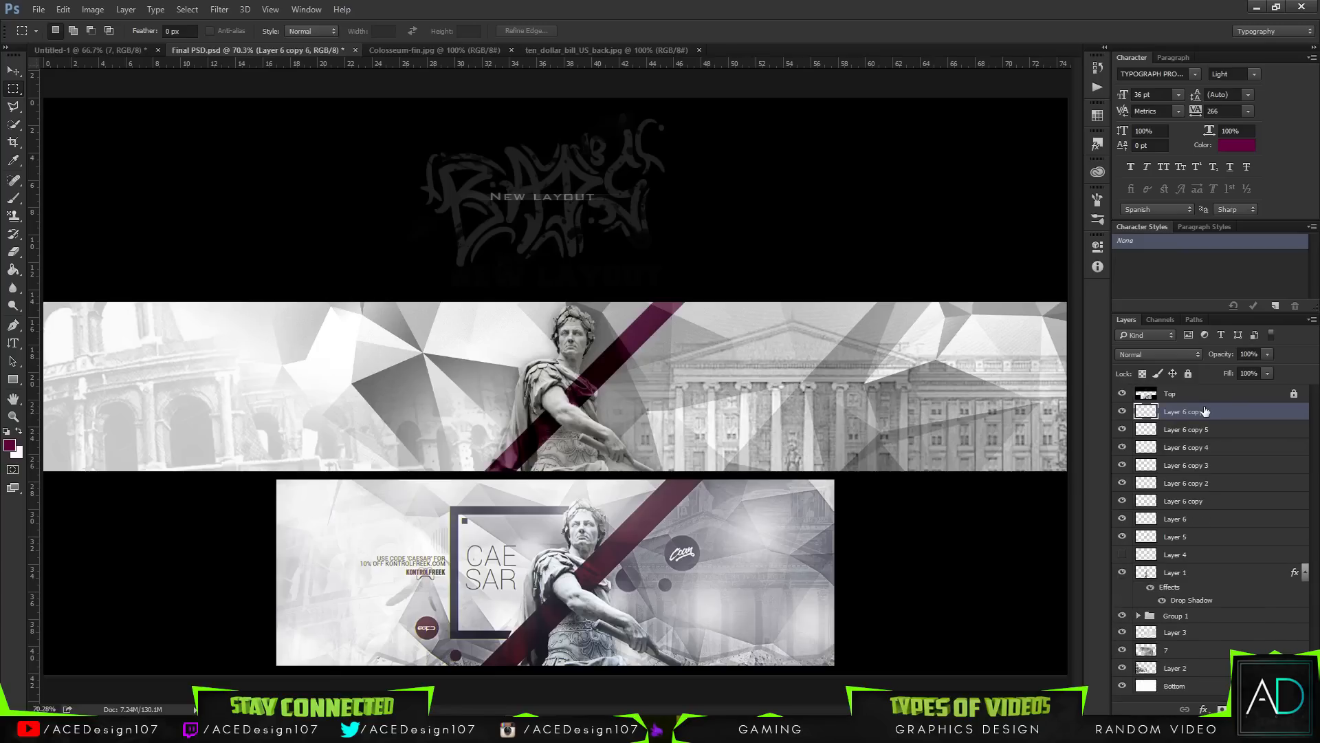
key("Delete")
key("Delete")
key("Delete")
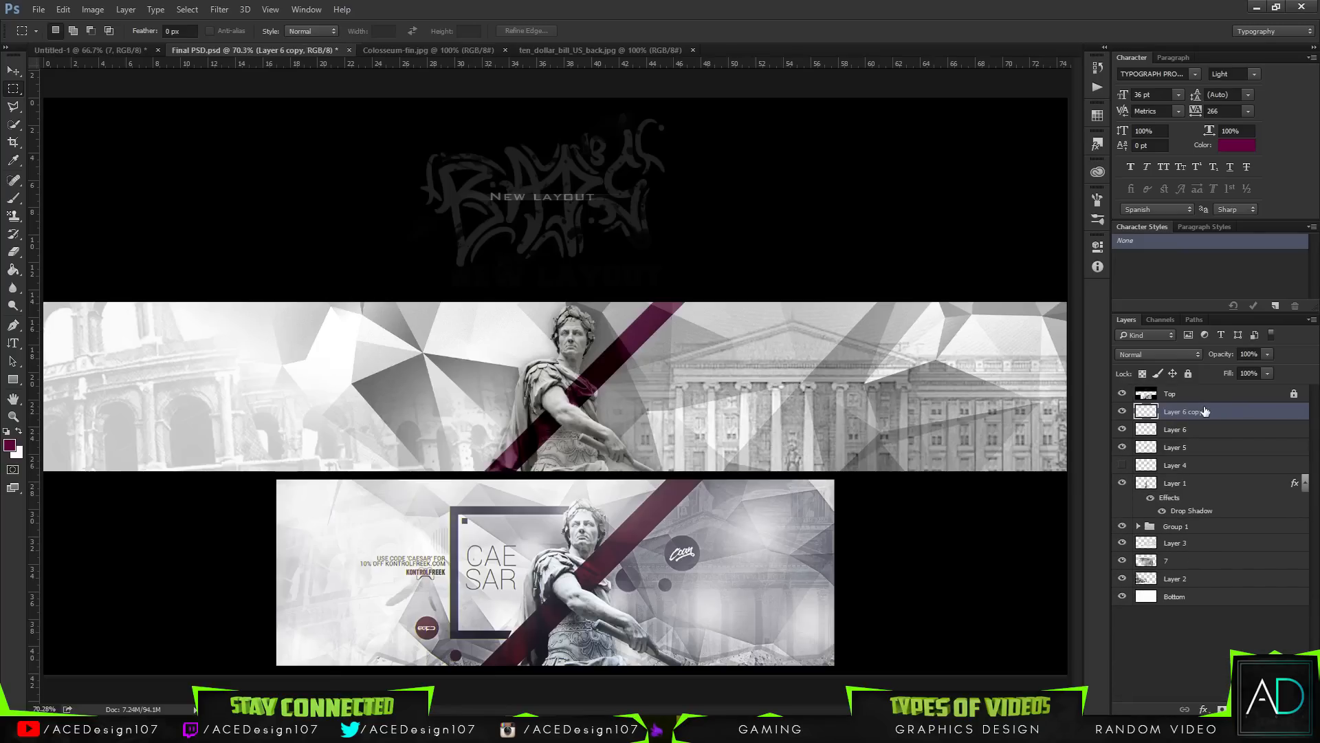
key("Delete")
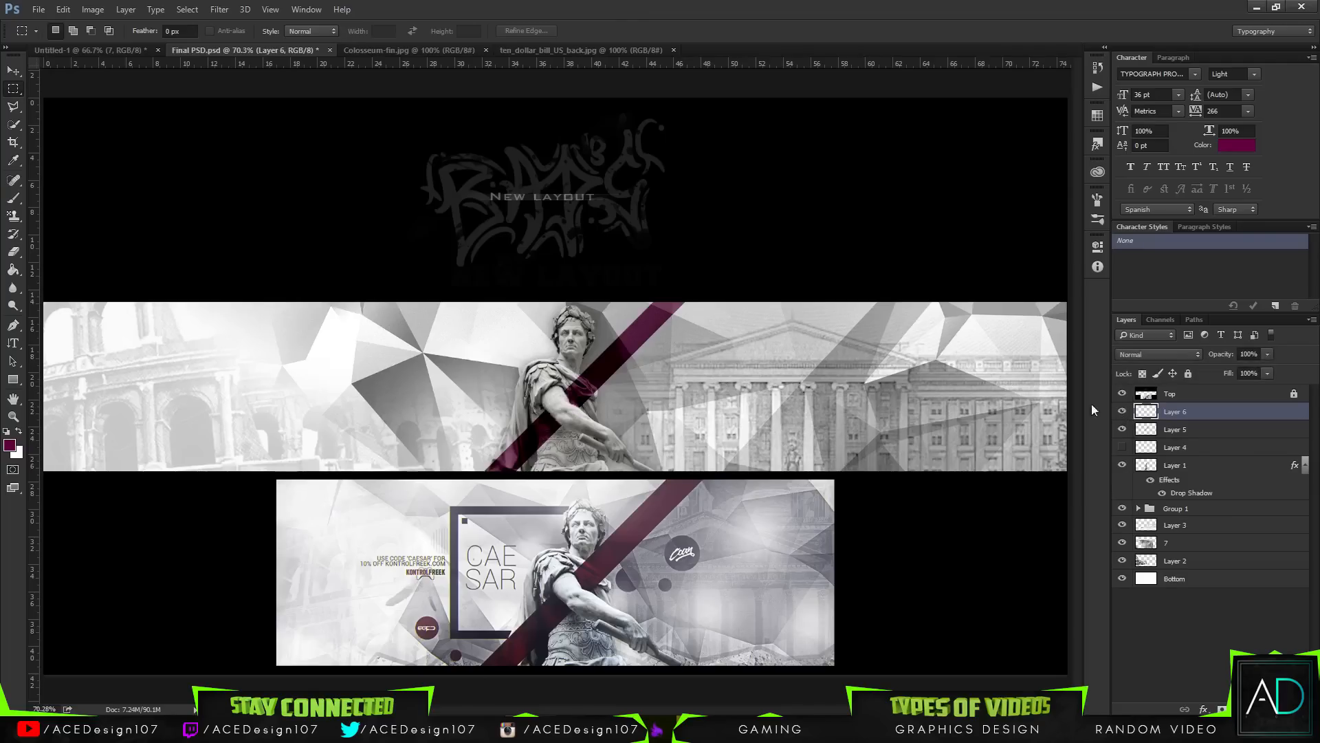
- Apply the Sharpen Edges filter to Layer 6 and inspect the statue's arm up close
left_click(219, 9)
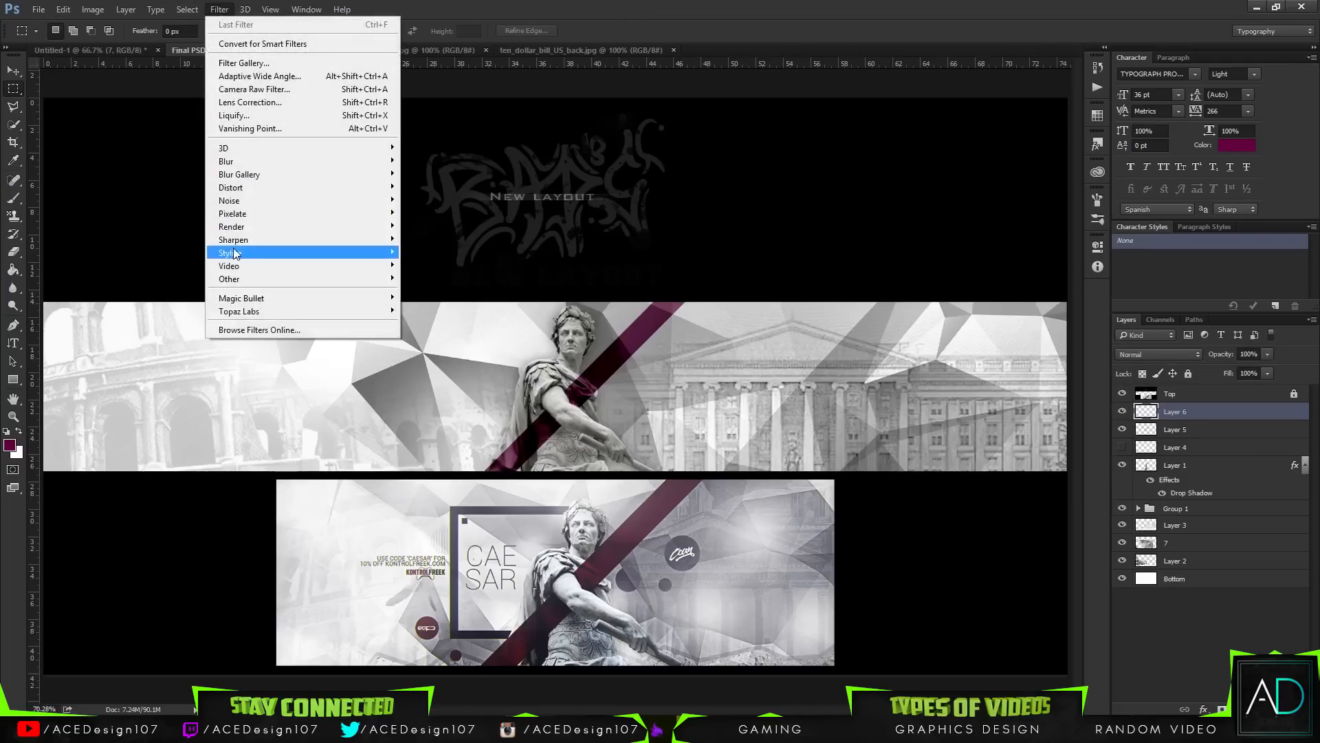
mouse_move(247, 238)
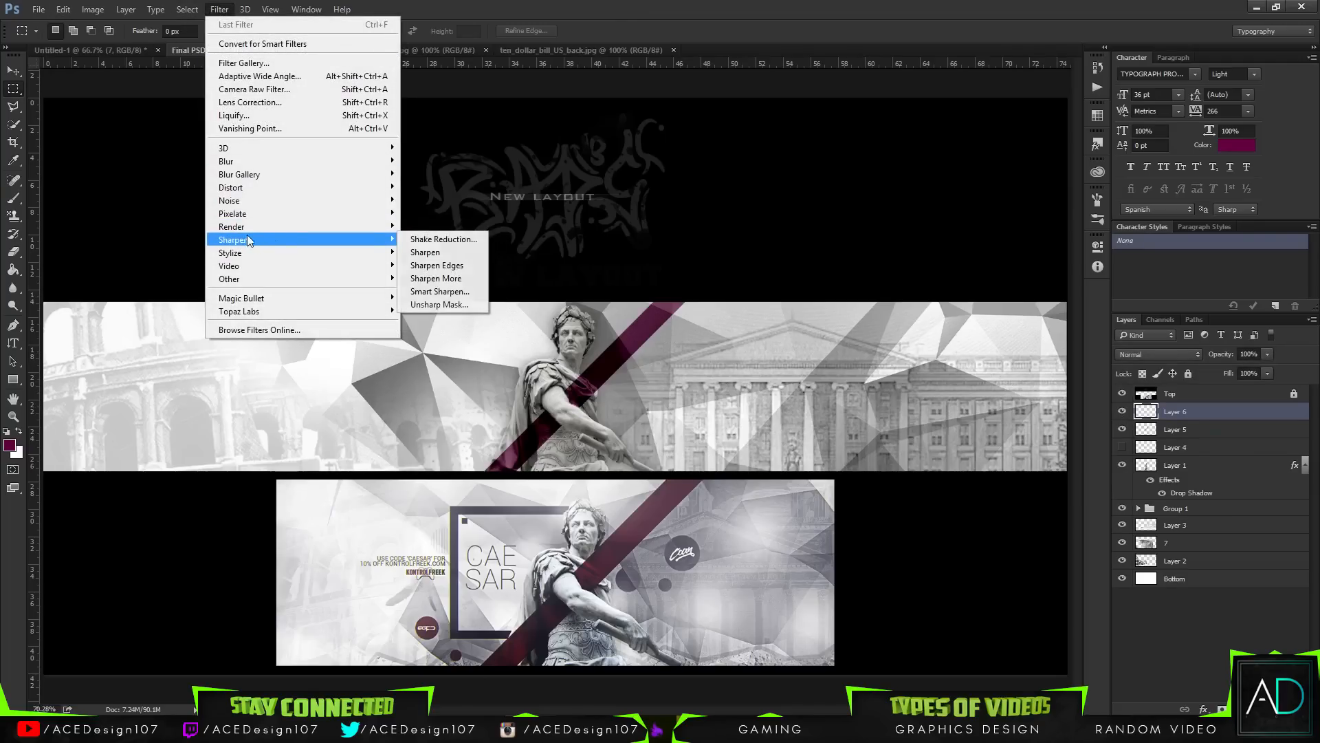
left_click(448, 267)
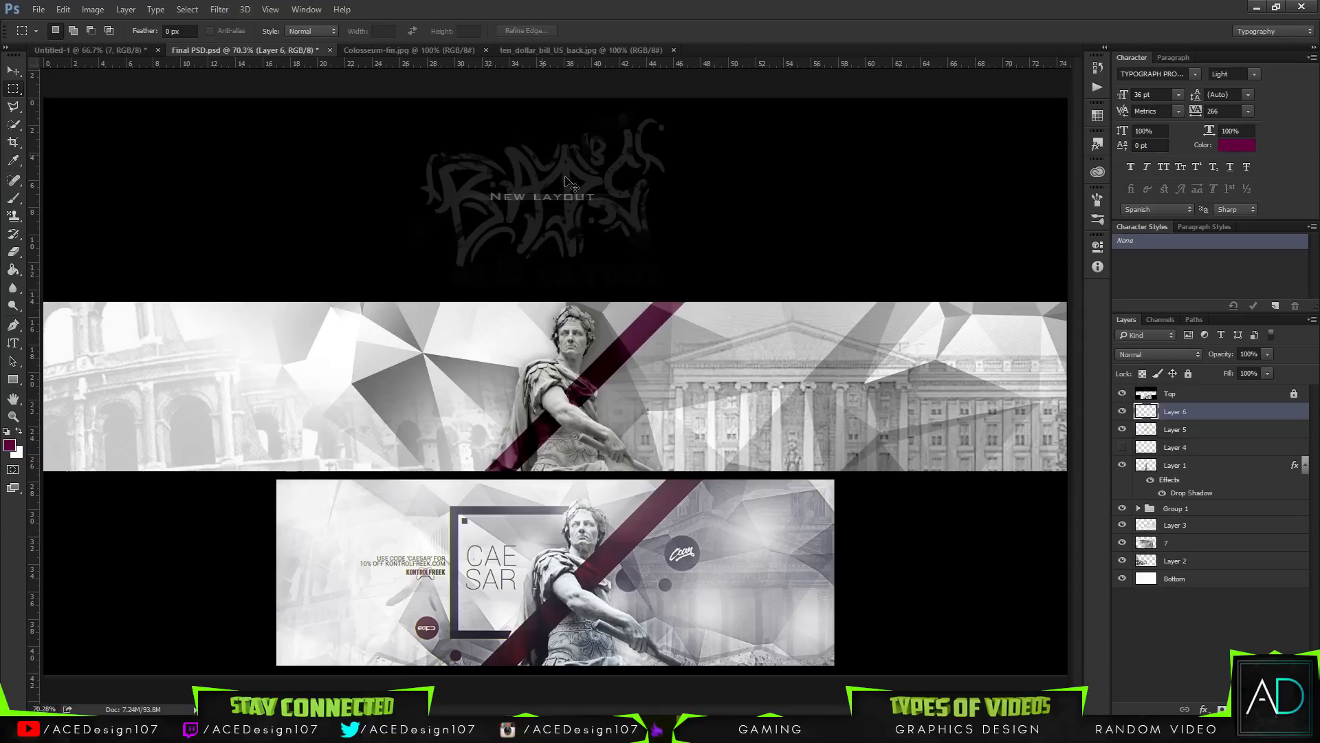
key("ctrl+plus")
key("ctrl+plus")
key("ctrl+plus")
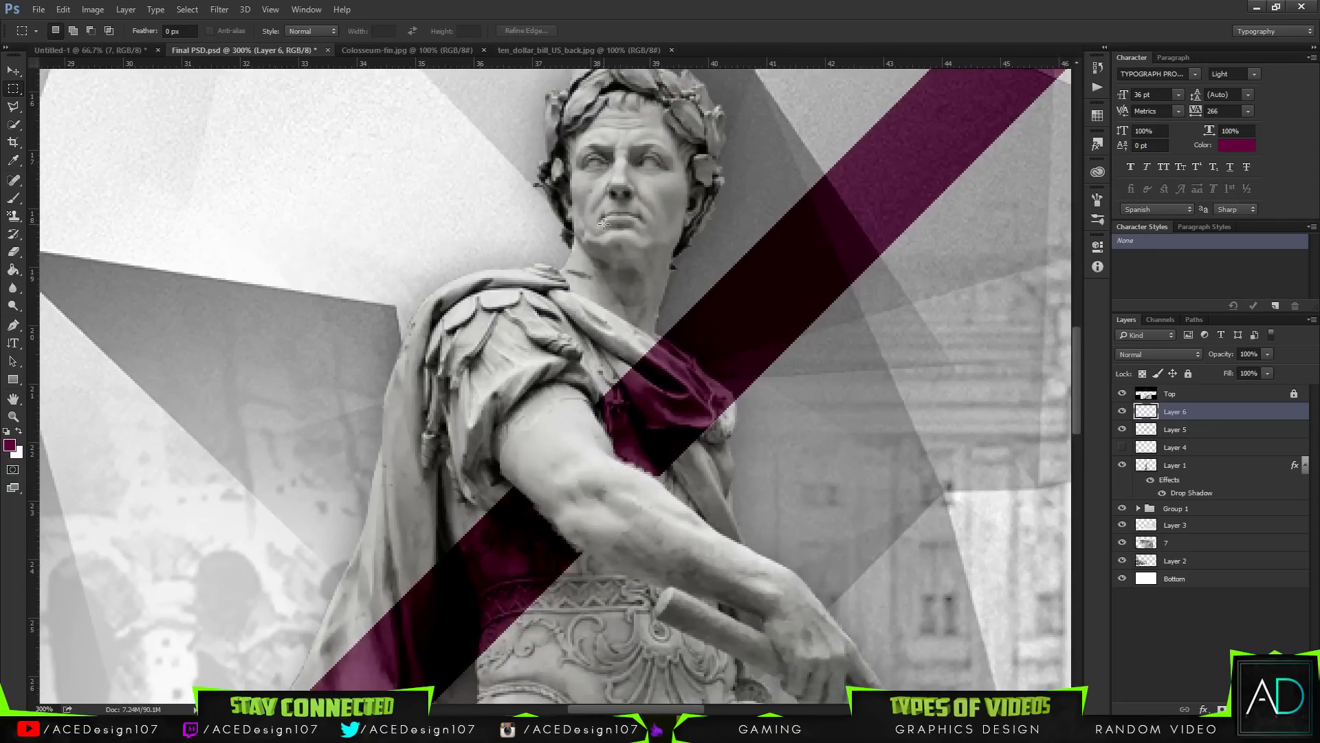
key("e")
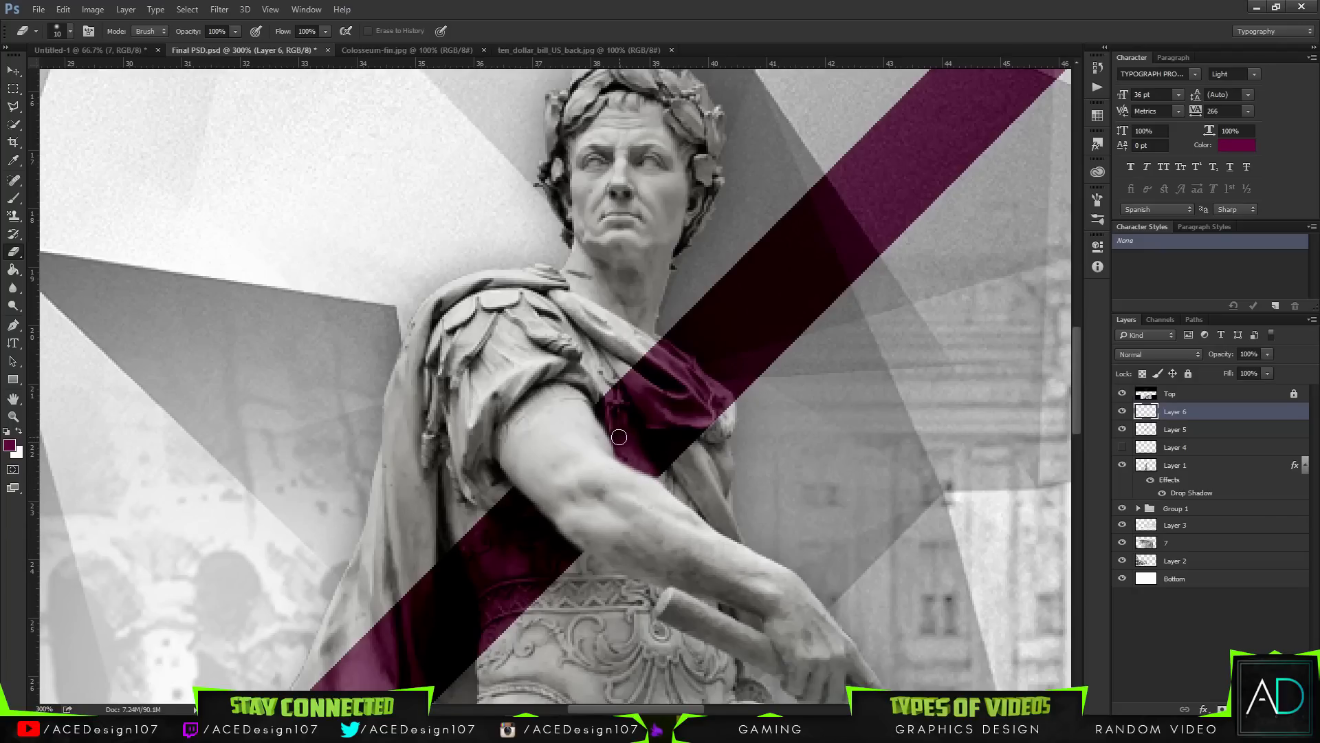
key("ctrl+minus")
key("ctrl+minus")
key("ctrl+0")
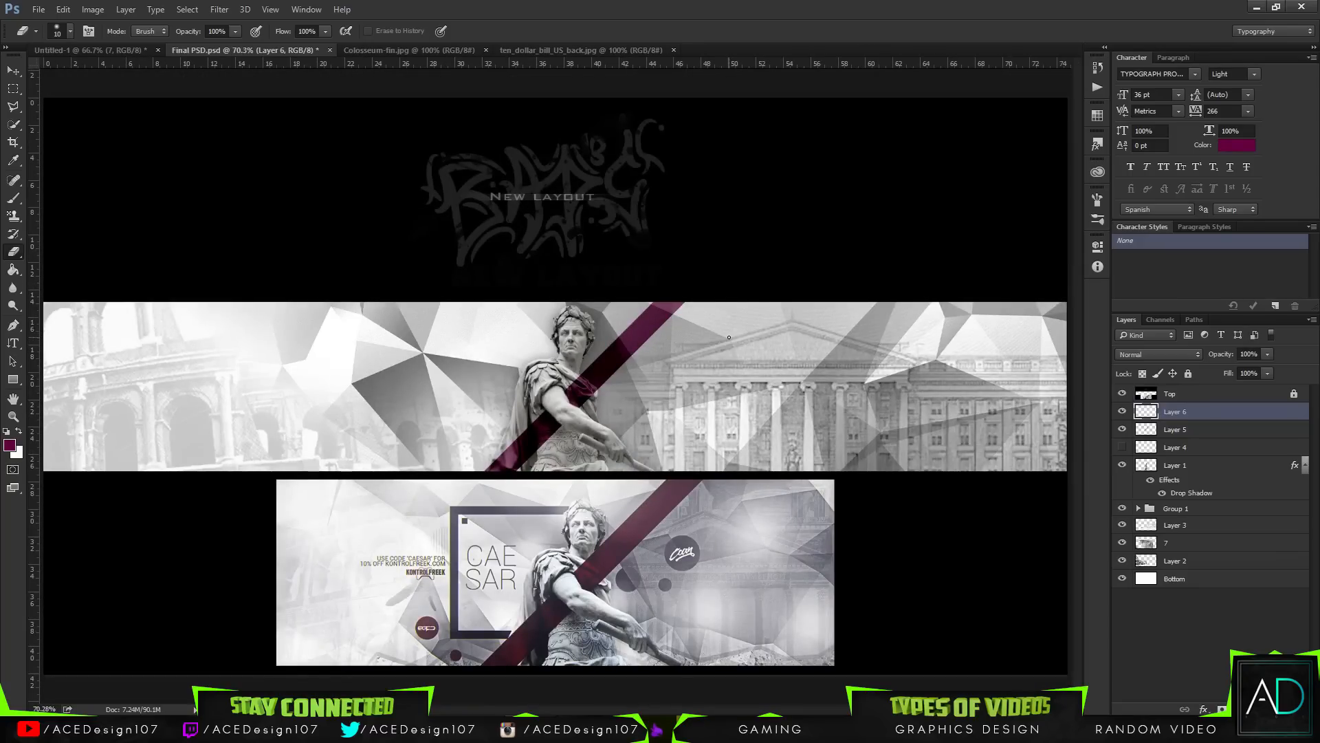
- Rename both Layer 6 and Layer 1 as Render
left_click(1212, 470, "ctrl")
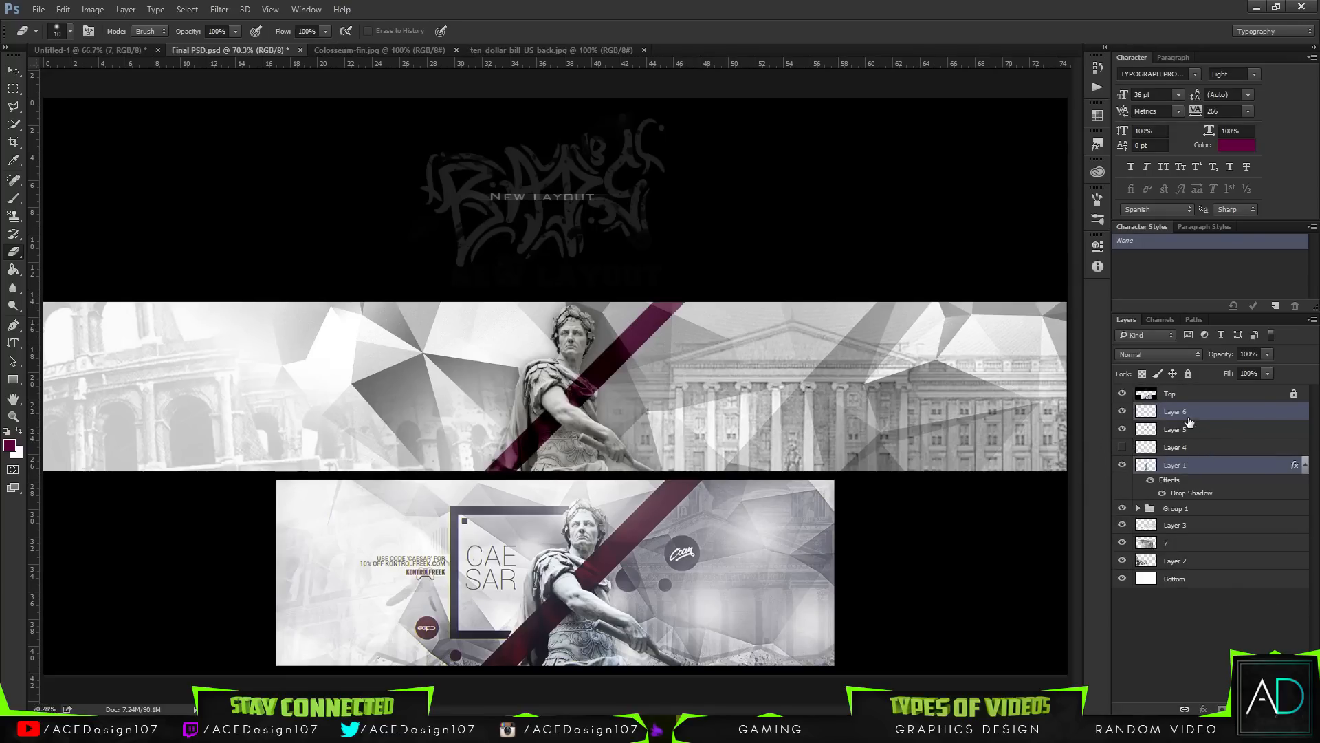
left_click(1229, 418)
left_click(1121, 430)
left_click(1122, 429)
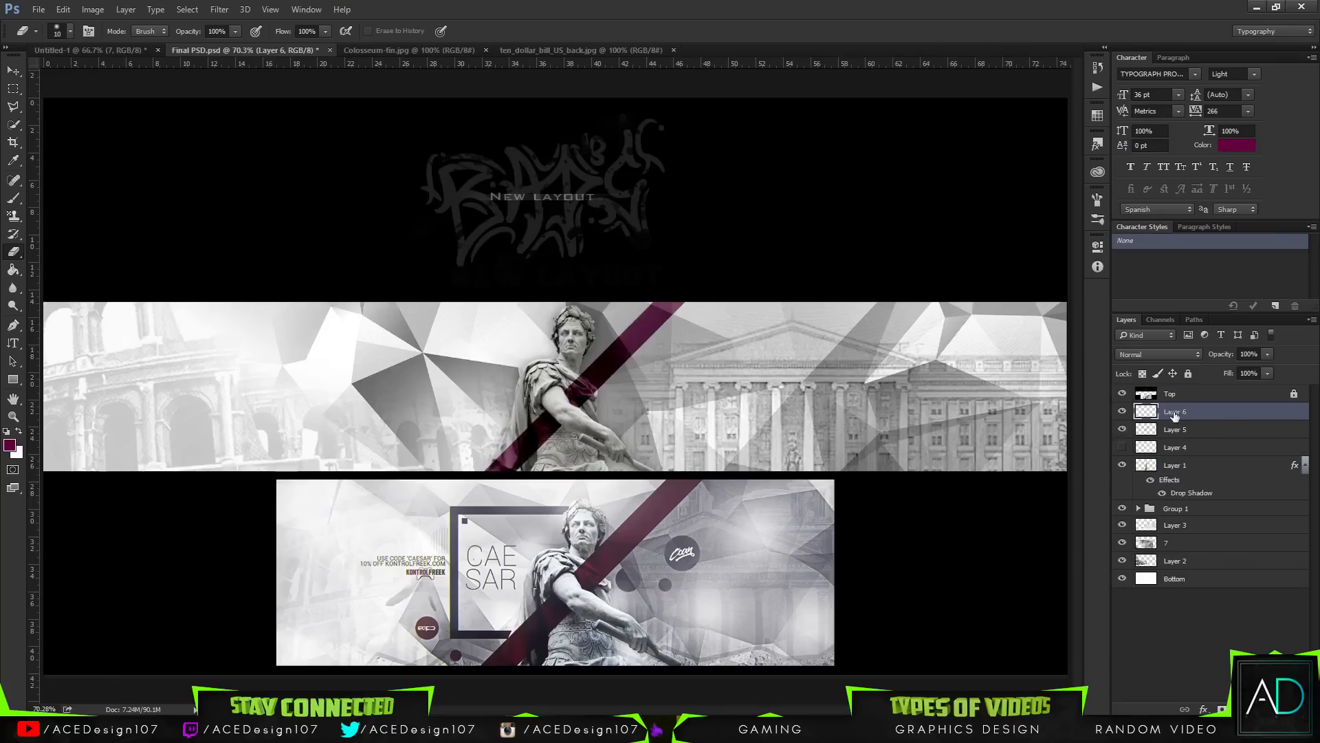
double_click(1174, 413)
type("Render")
double_click(1180, 465)
type("R")
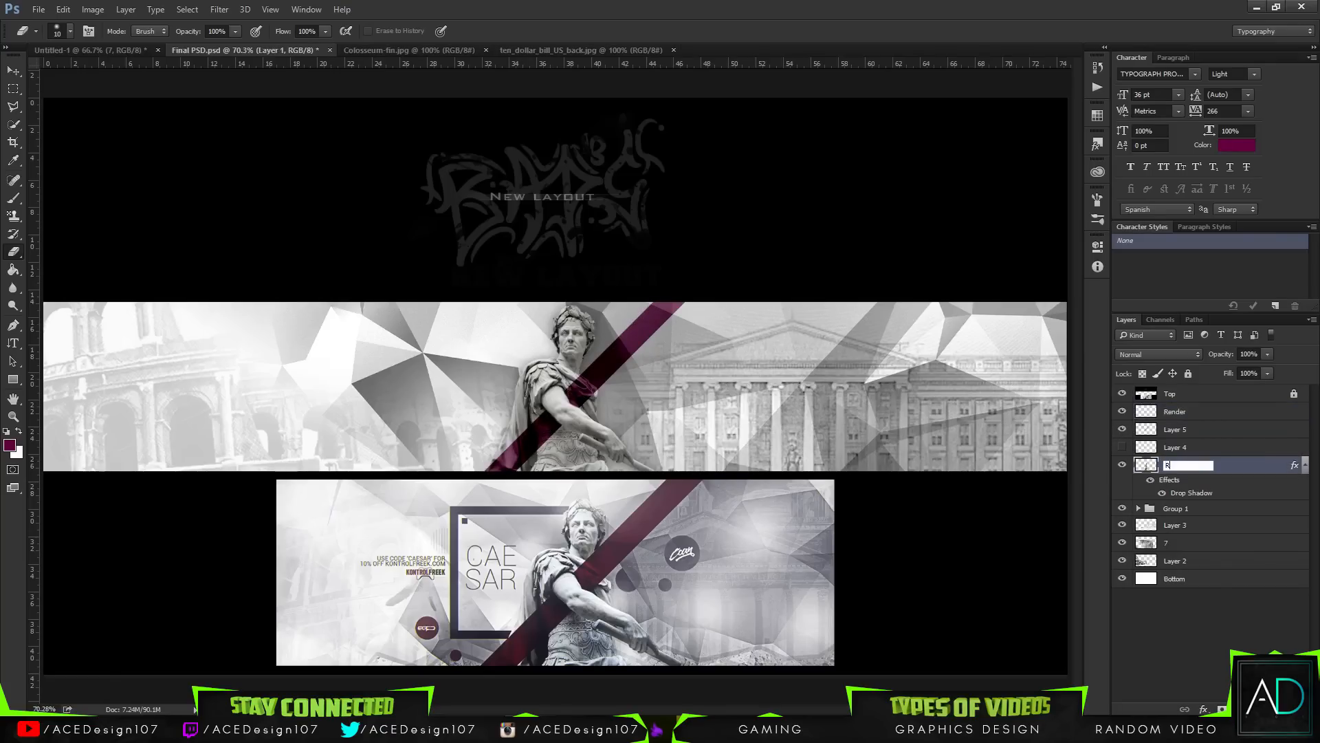
type("ender")
key("Return")
- Check what Group 1, Layer 3 and layer 7 contain by toggling their visibility, and move layer 7 into Group 1
left_click(1123, 508)
left_click(1123, 508)
left_click(1122, 525)
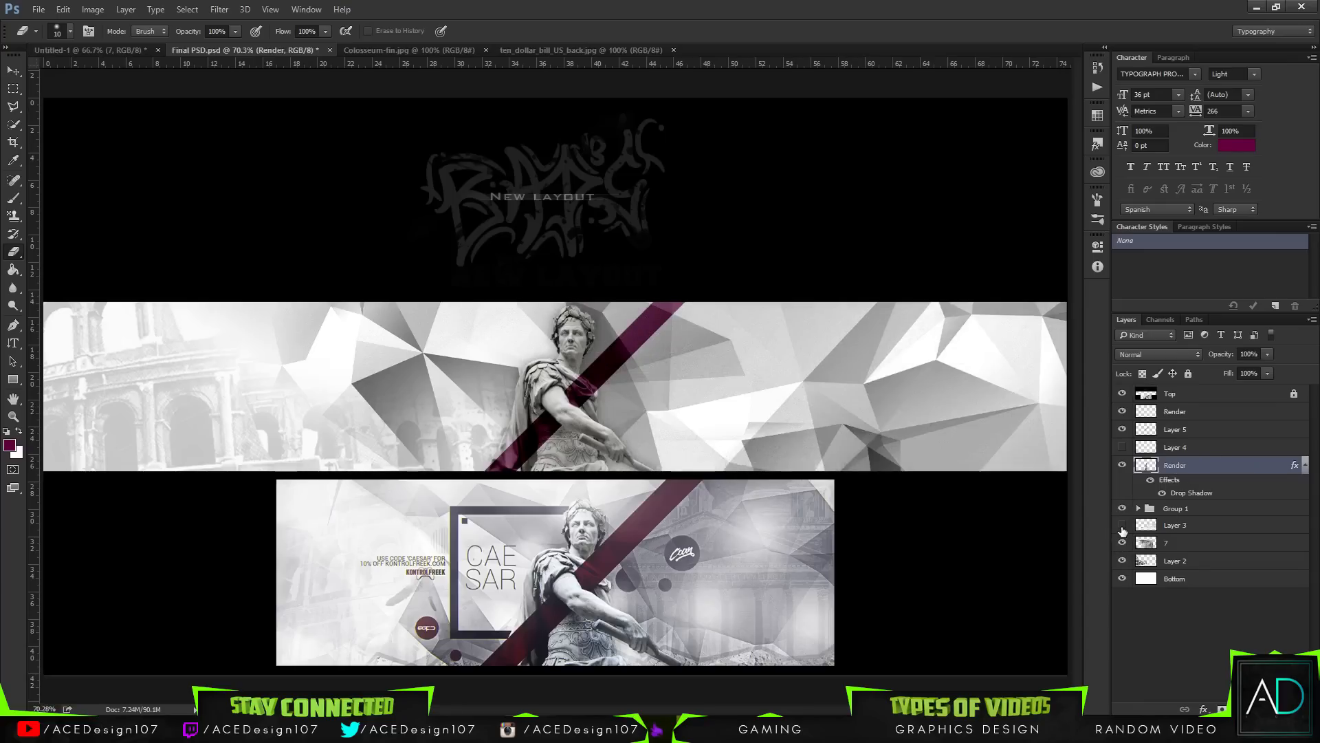
left_click(1122, 525)
left_click(1184, 543)
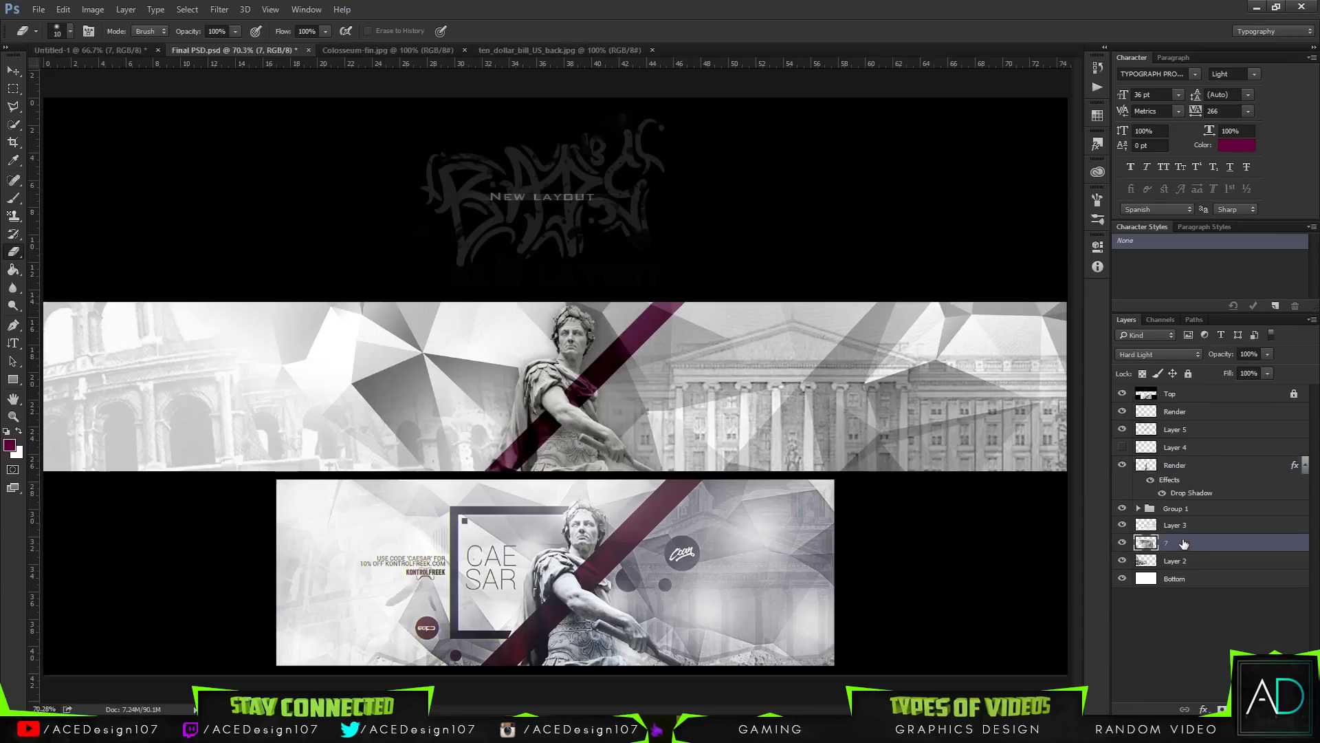
left_click(1122, 543)
left_click(1123, 543)
left_click(1124, 544)
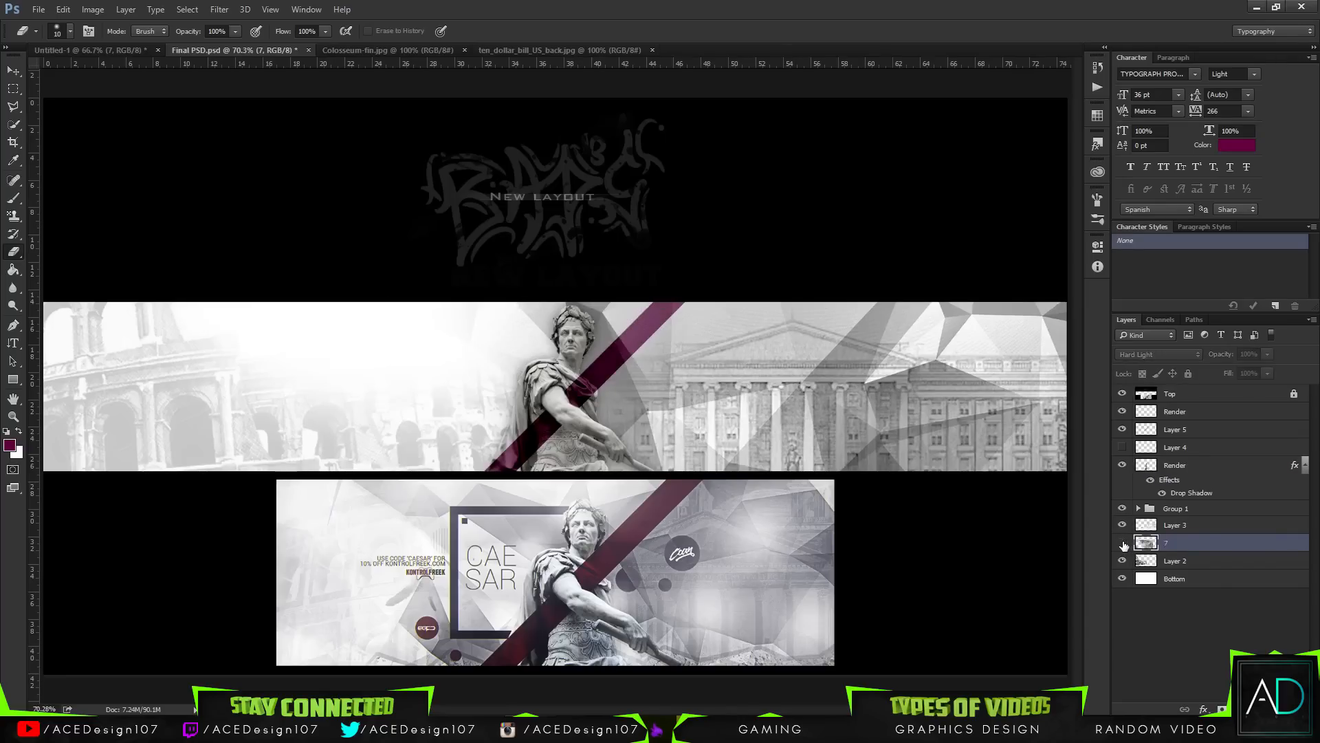
left_click(1124, 544)
left_click_drag(1188, 546, 1202, 506)
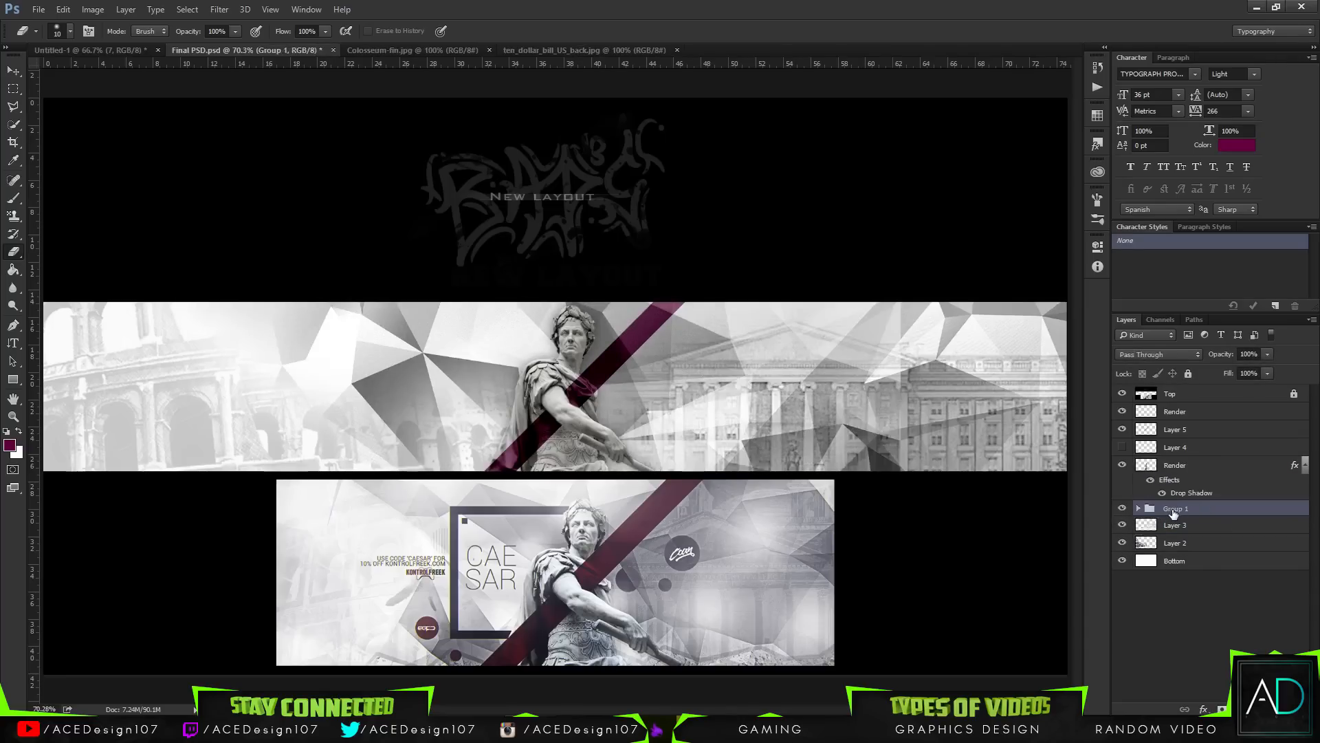
- Rename Group 1 as Triangles
double_click(1176, 509)
type("Triangles")
key("Return")
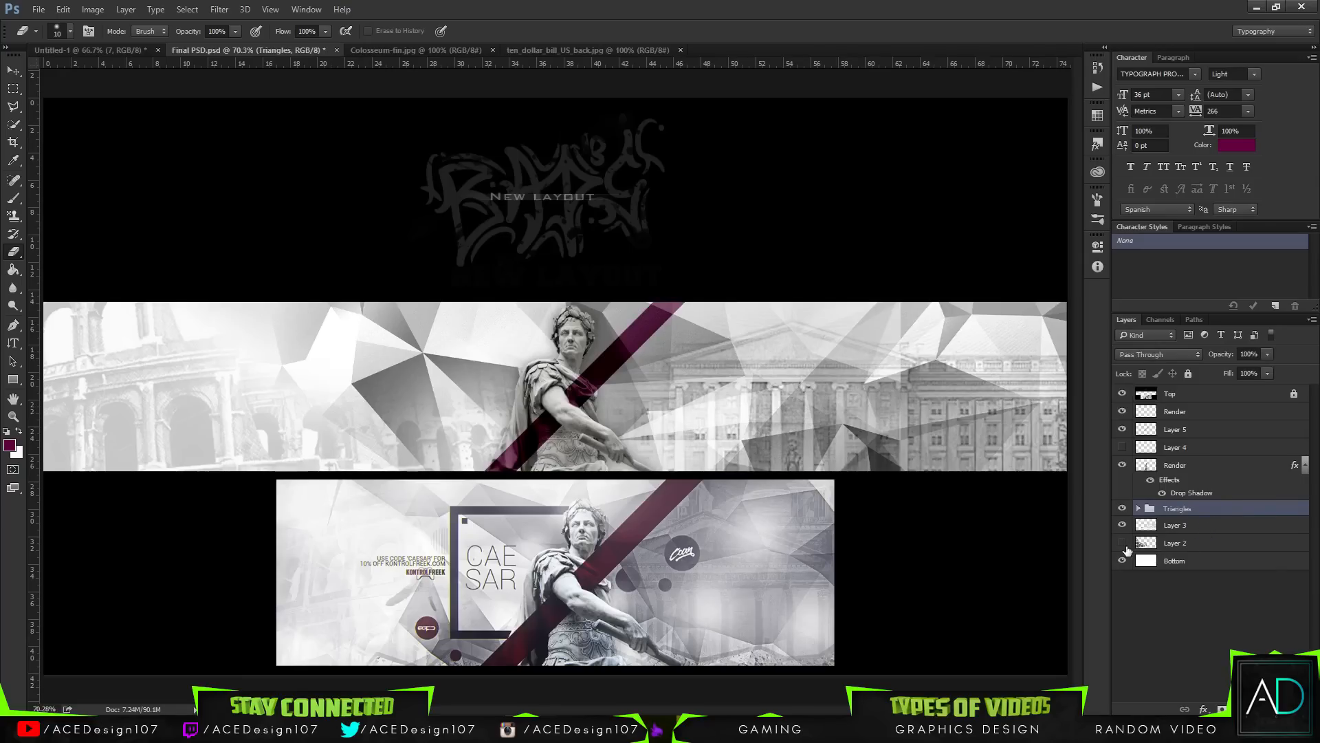
- Rename Layer 2 as "Left buidling" and Layer 3 as "Right building"
left_click(1123, 543)
double_click(1175, 543)
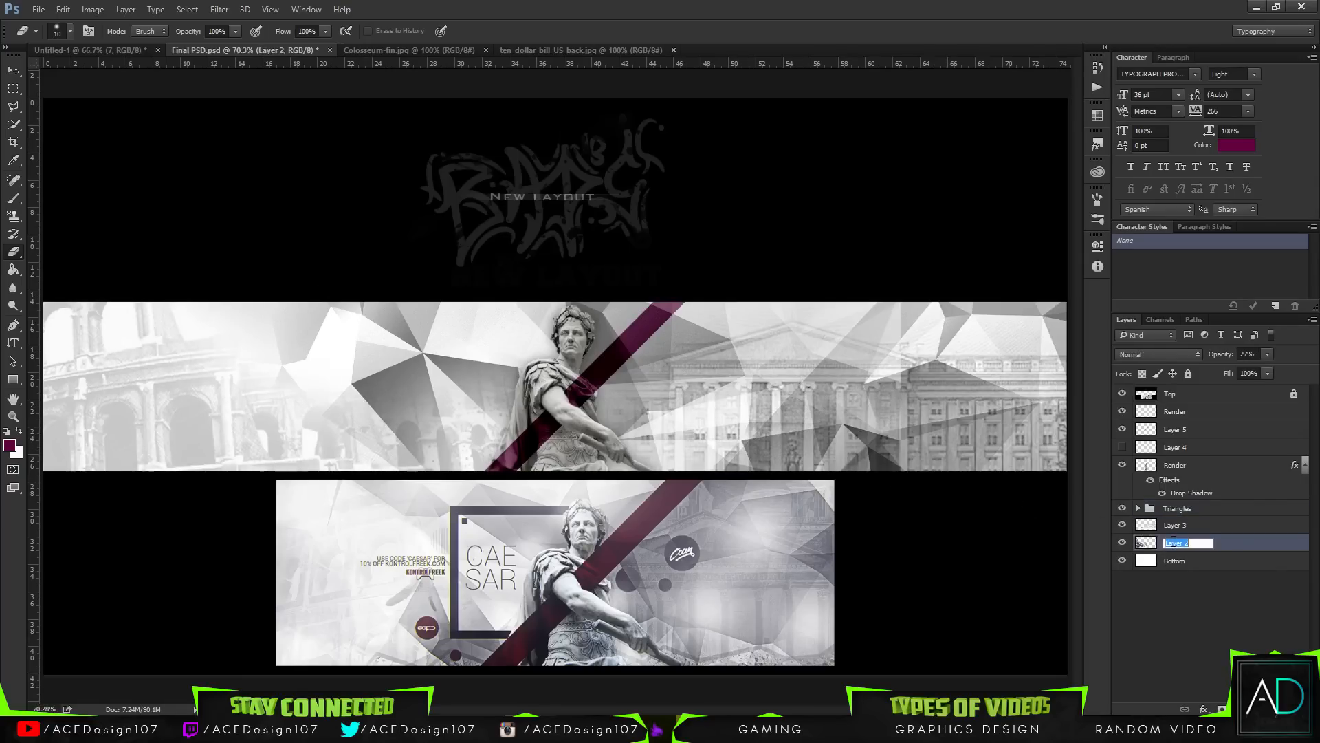
type("Left buidling")
double_click(1175, 524)
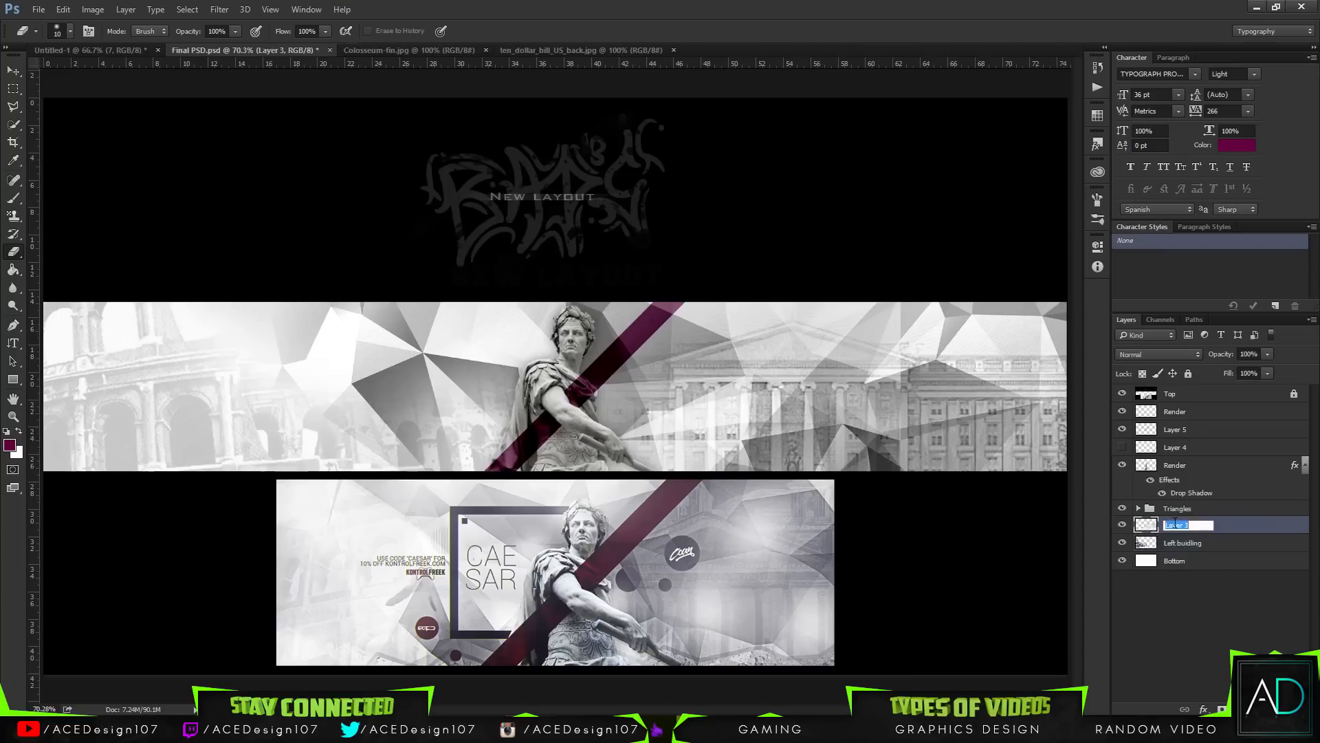
type("R")
type("lding")
key("Return")
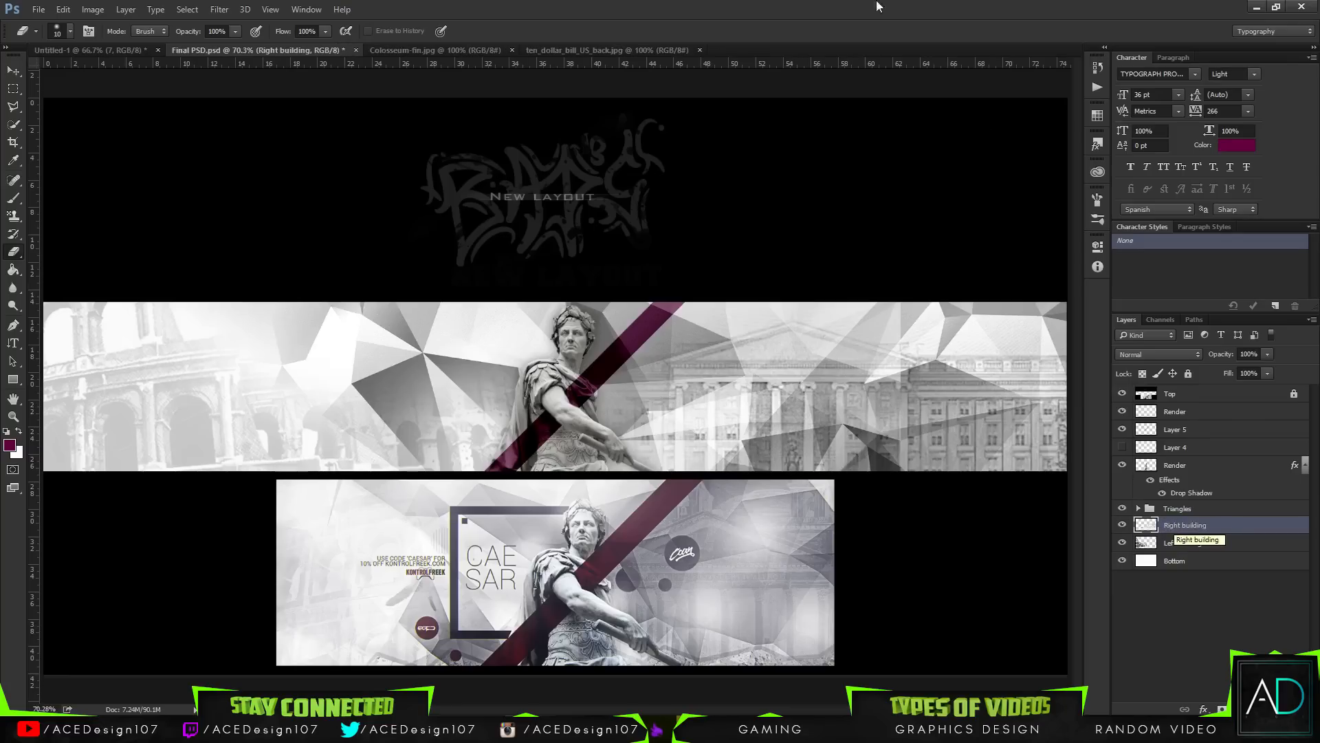
- Check what the upper Render layer, Layer 5 and Layer 4 contain by toggling their visibility, and leave Layer 4 visible
left_click(13, 70)
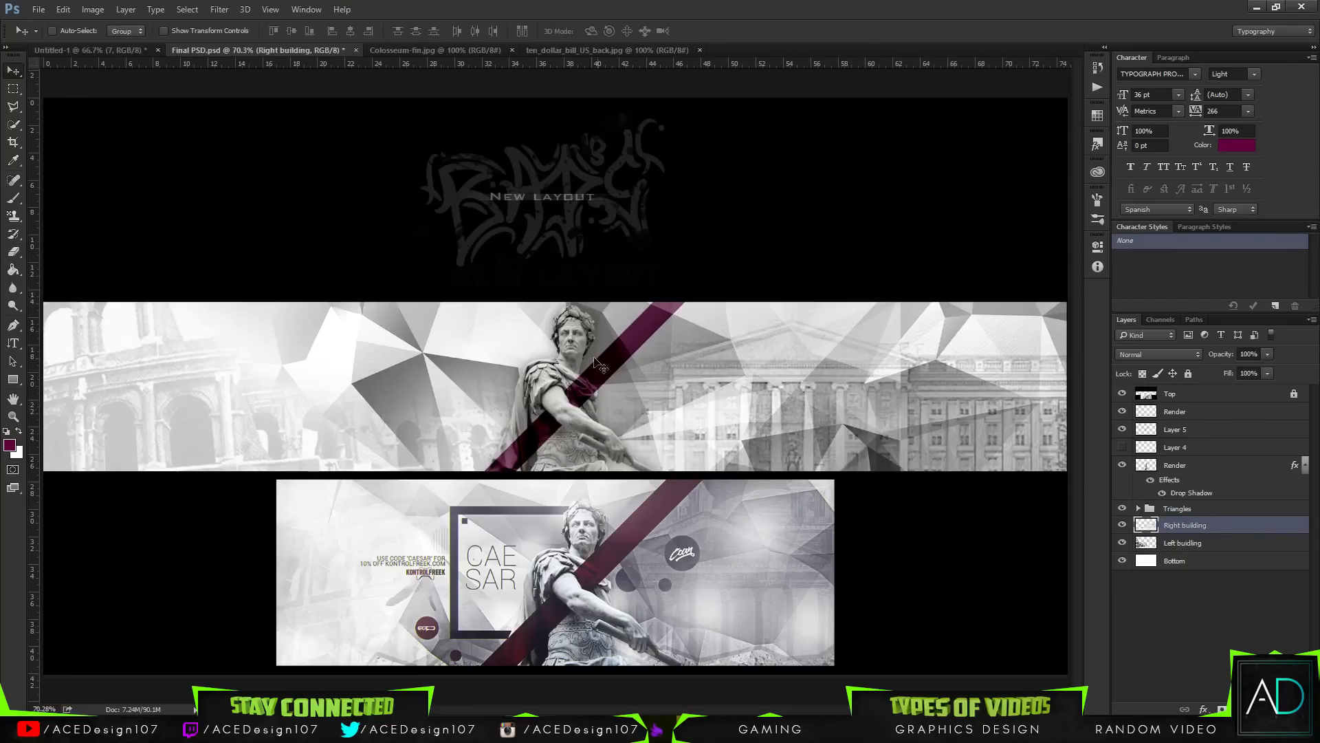
left_click(1183, 416)
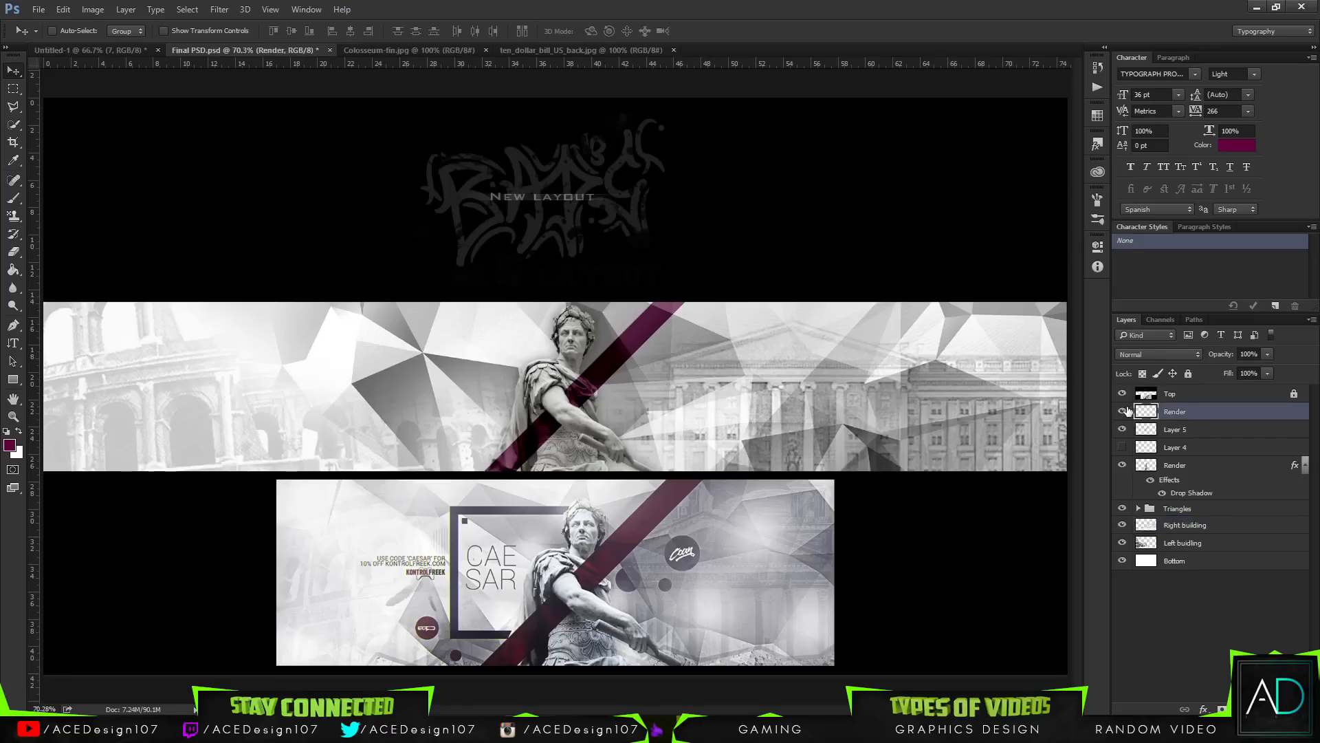
left_click(1122, 412)
left_click(1122, 412)
left_click(1117, 431)
left_click(1118, 432)
left_click(1119, 448)
left_click(1118, 449)
left_click(1118, 448)
left_click(1119, 448)
left_click(1121, 448)
left_click(1121, 448)
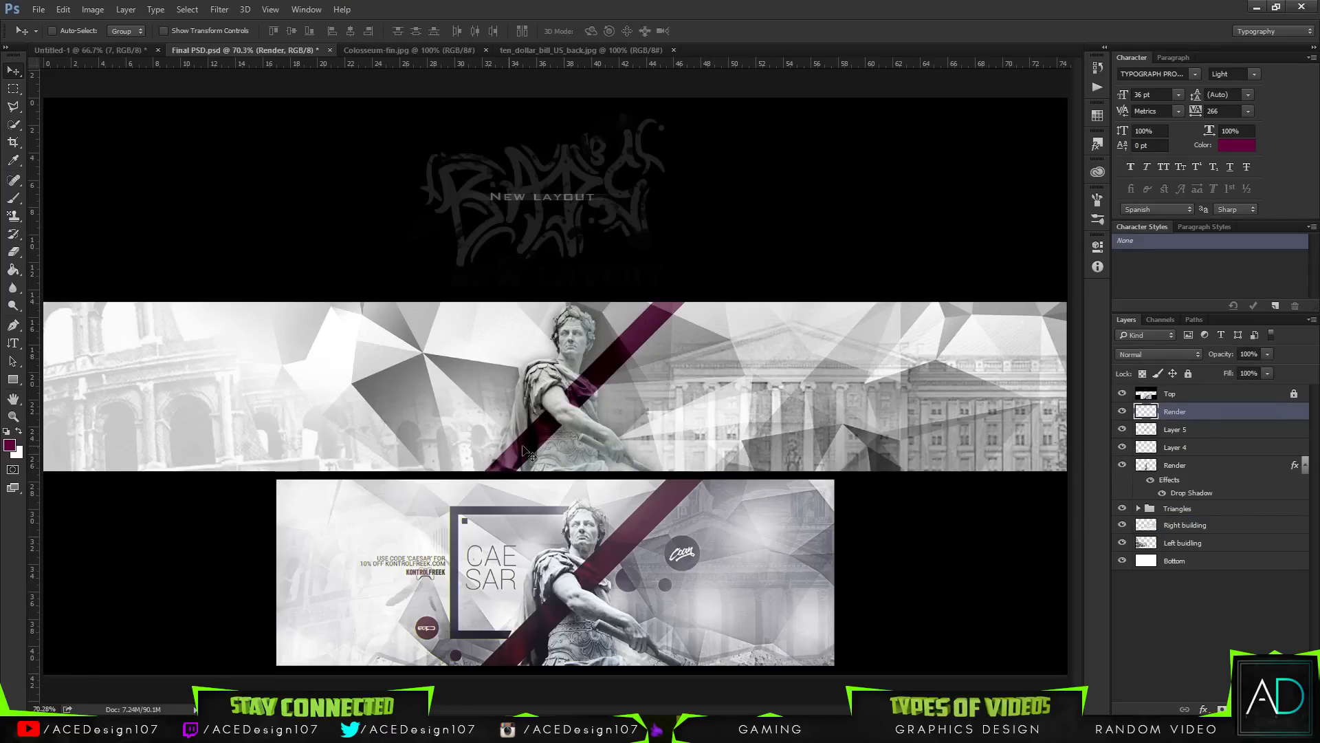
- Select Layer 4 and set the eraser's brush size to 390 px
left_click(1146, 448)
key("e")
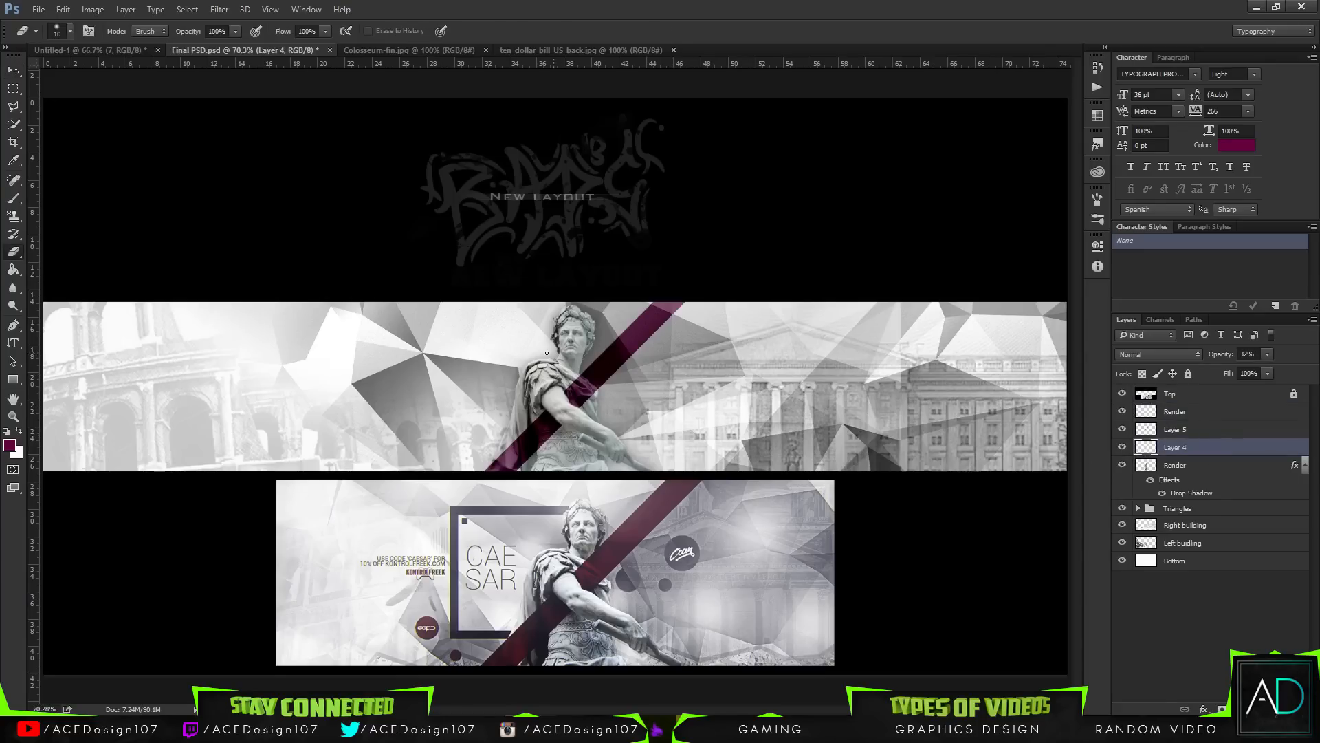
left_click(70, 31)
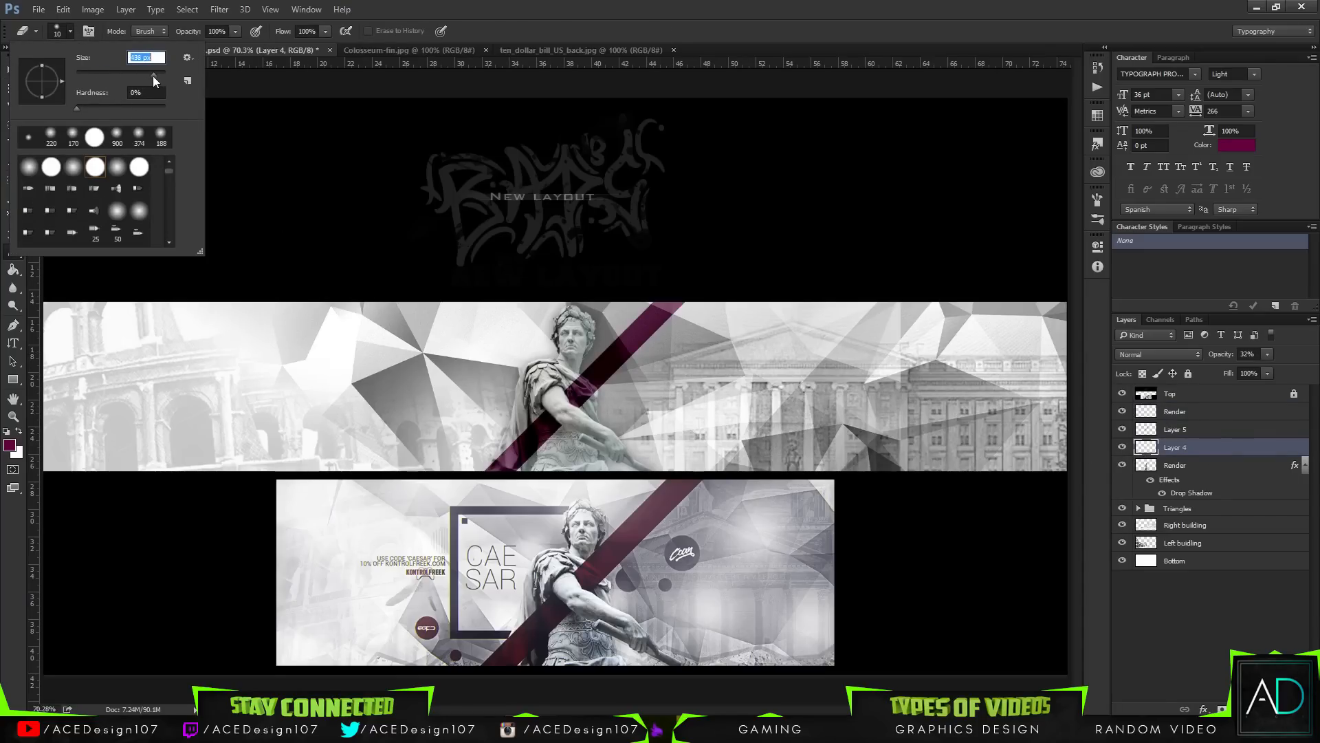
left_click_drag(153, 77, 151, 77)
left_click(333, 18)
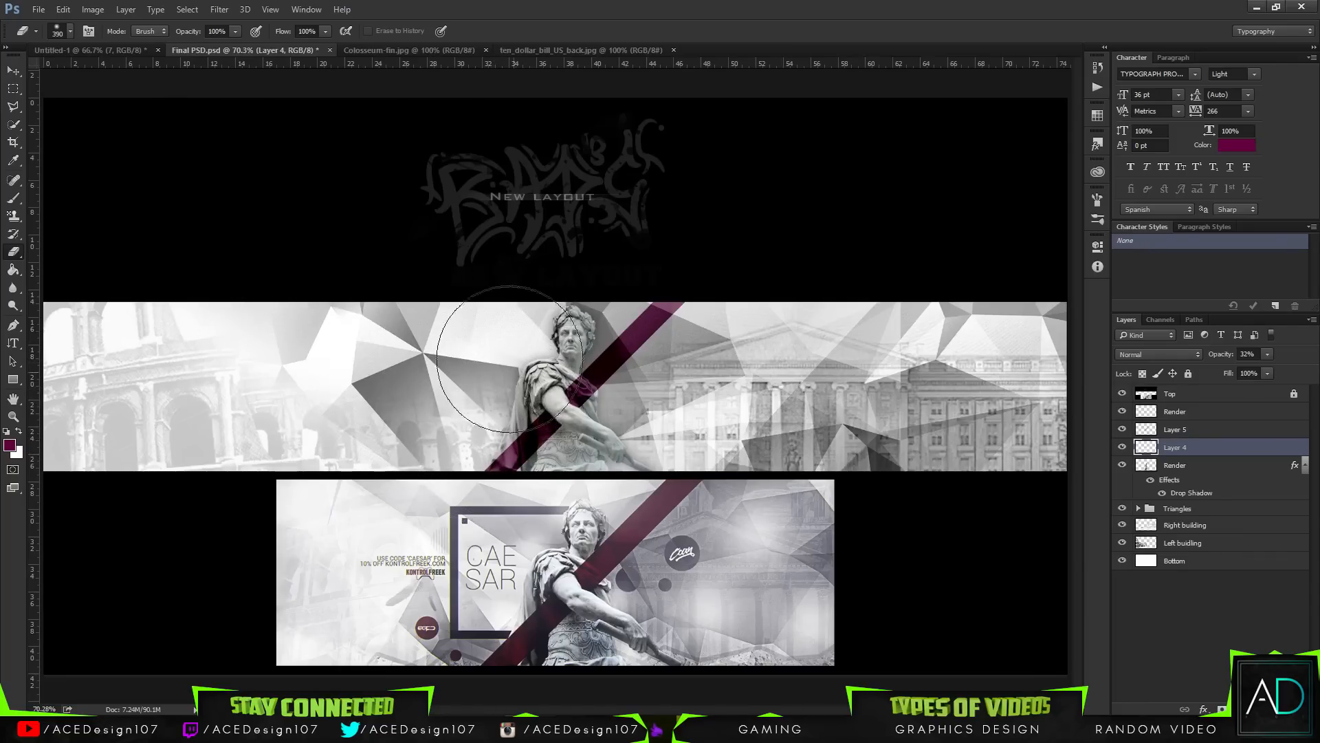
- Brighten the lower Render layer with Levels, setting the midtone input to about 1.38
left_click(1207, 473)
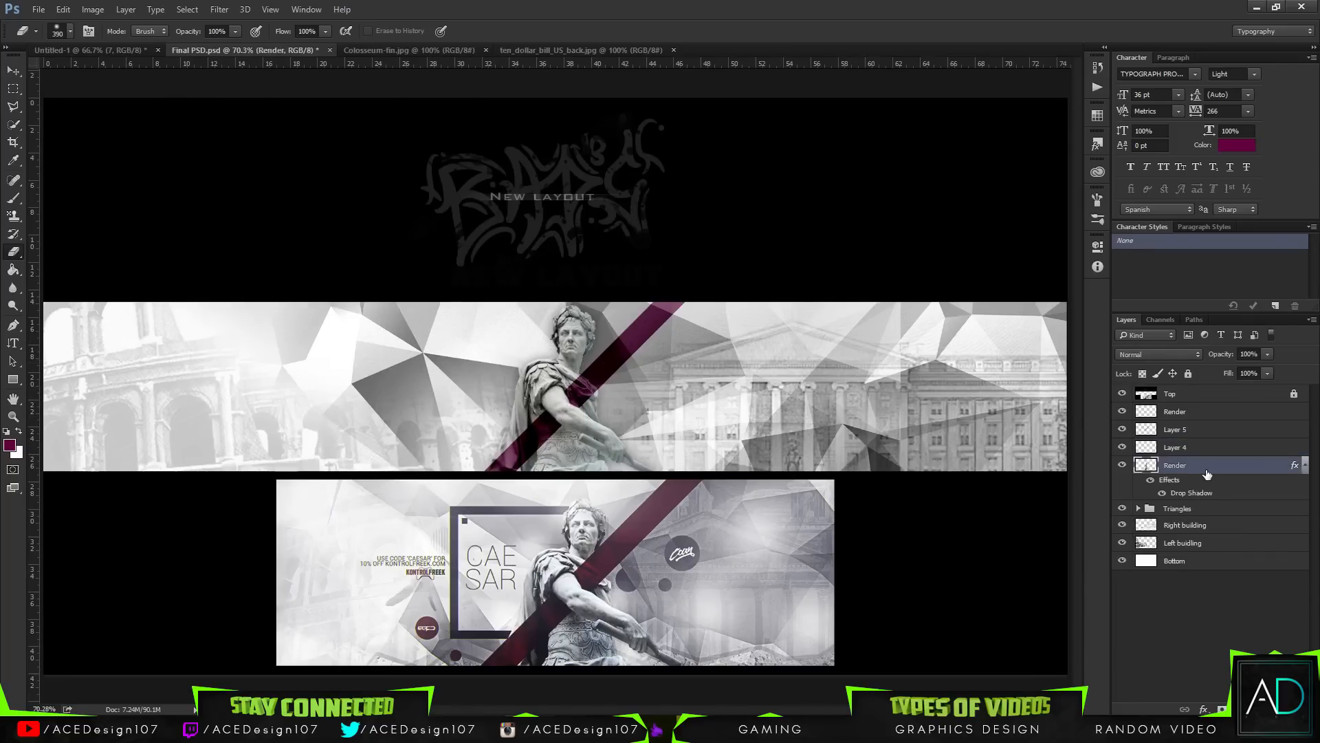
key("ctrl+l")
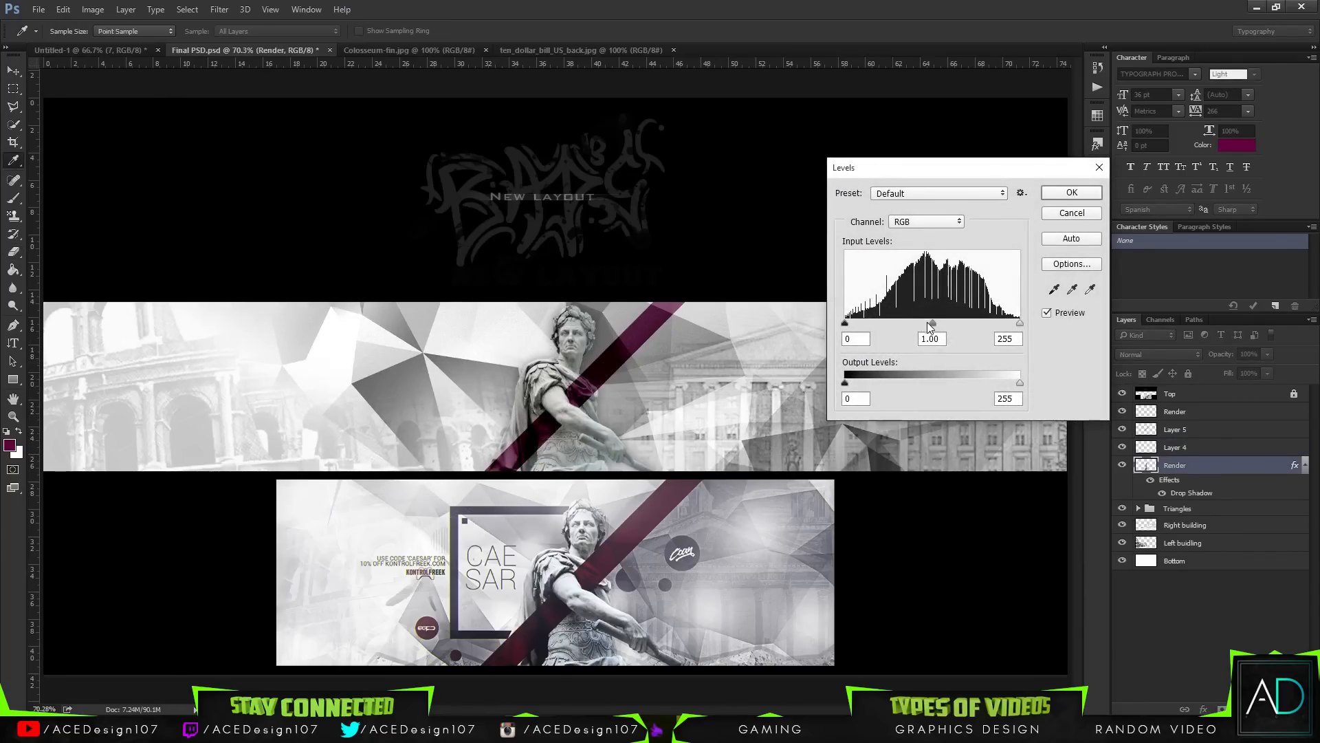
left_click_drag(878, 323, 843, 323)
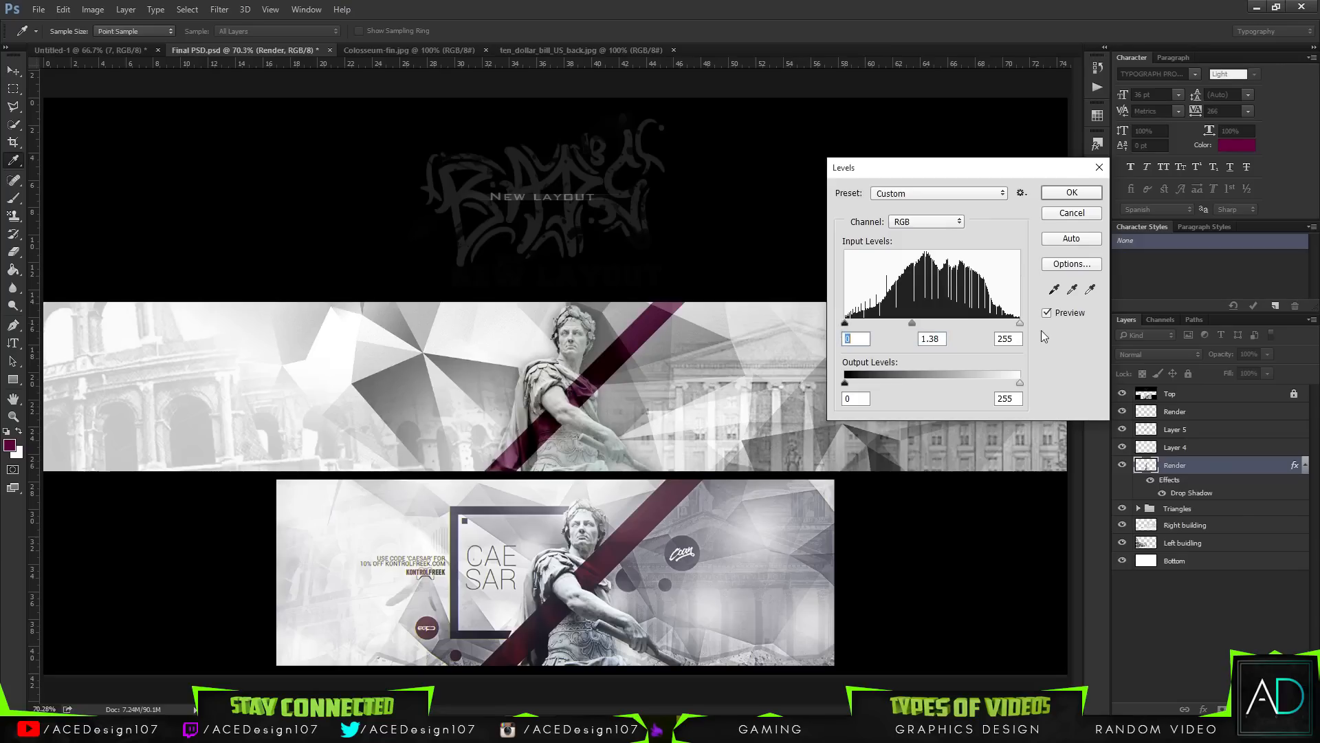
mouse_move(1011, 323)
left_mouse_down()
mouse_move(997, 323)
mouse_move(1017, 323)
left_mouse_up()
left_click(1070, 194)
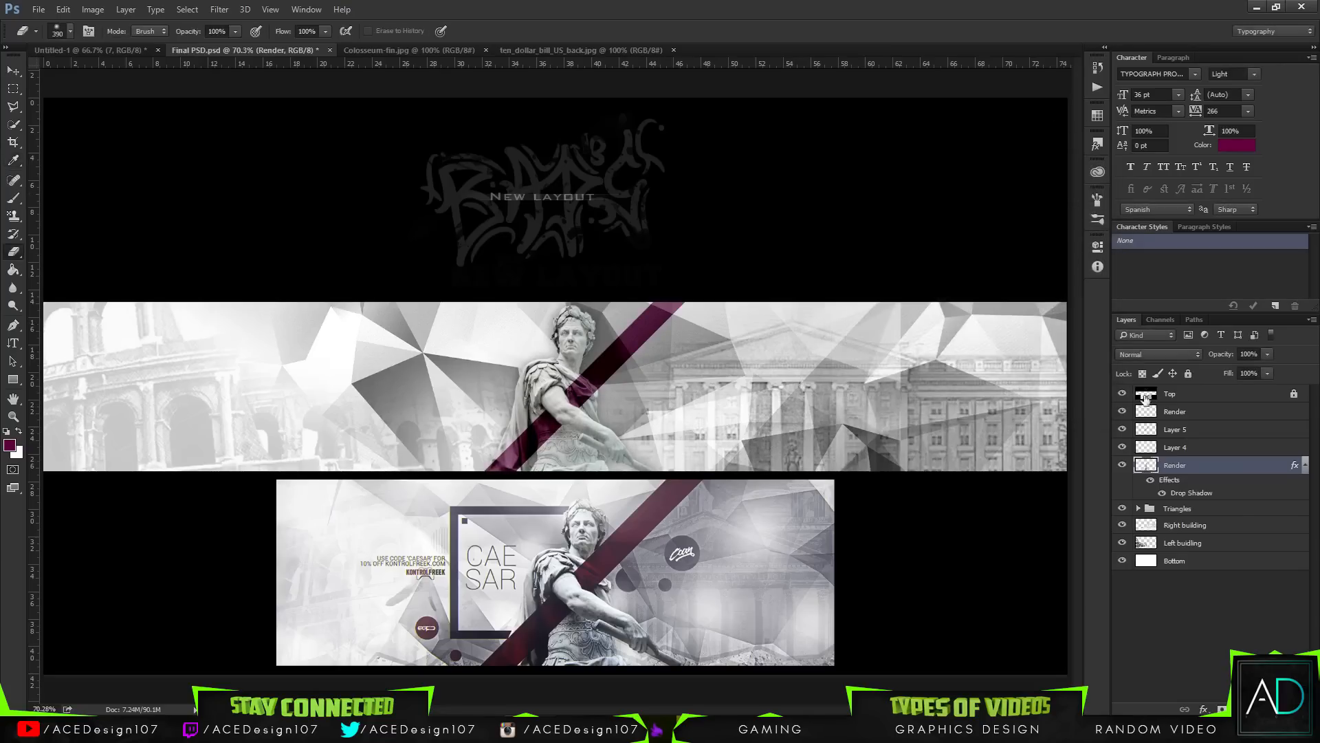
- Brighten the upper Render layer with Levels by slightly shifting the midtone and highlight inputs to match the body
left_click(1227, 430)
left_click(1199, 411)
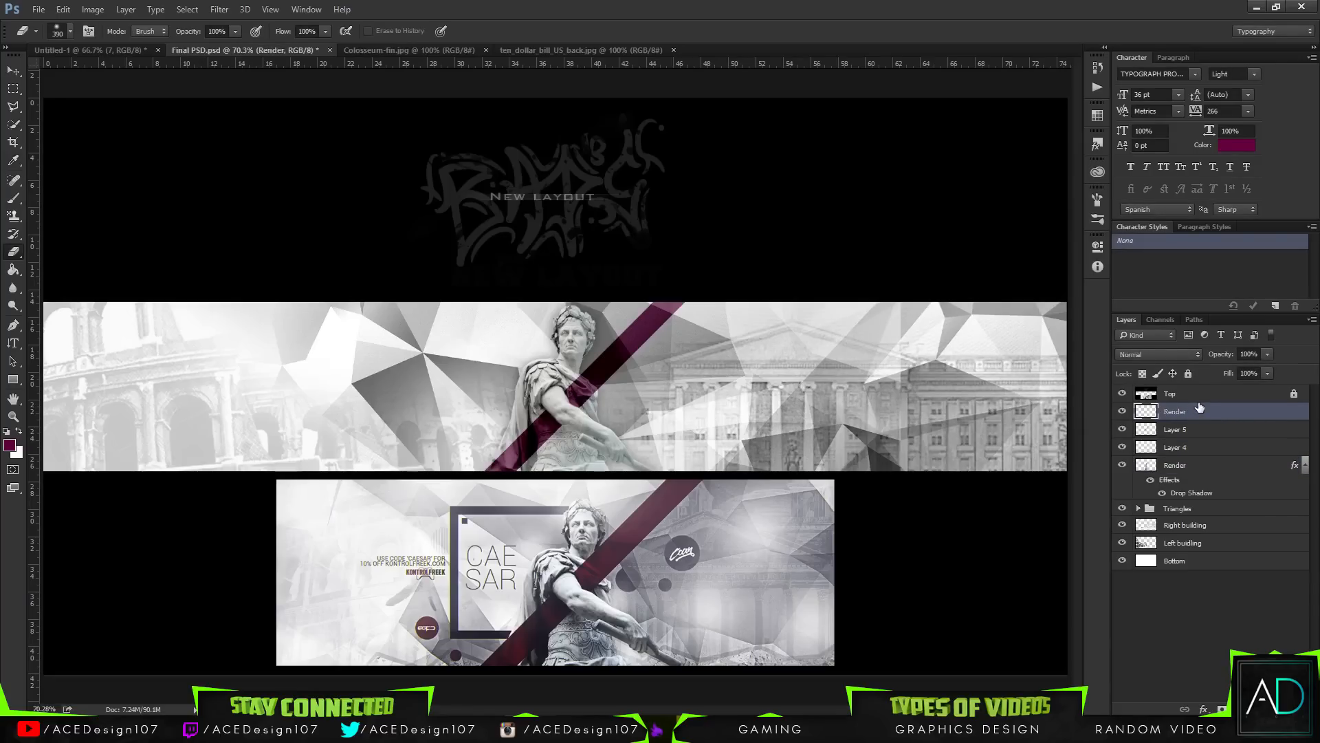
key("ctrl+l")
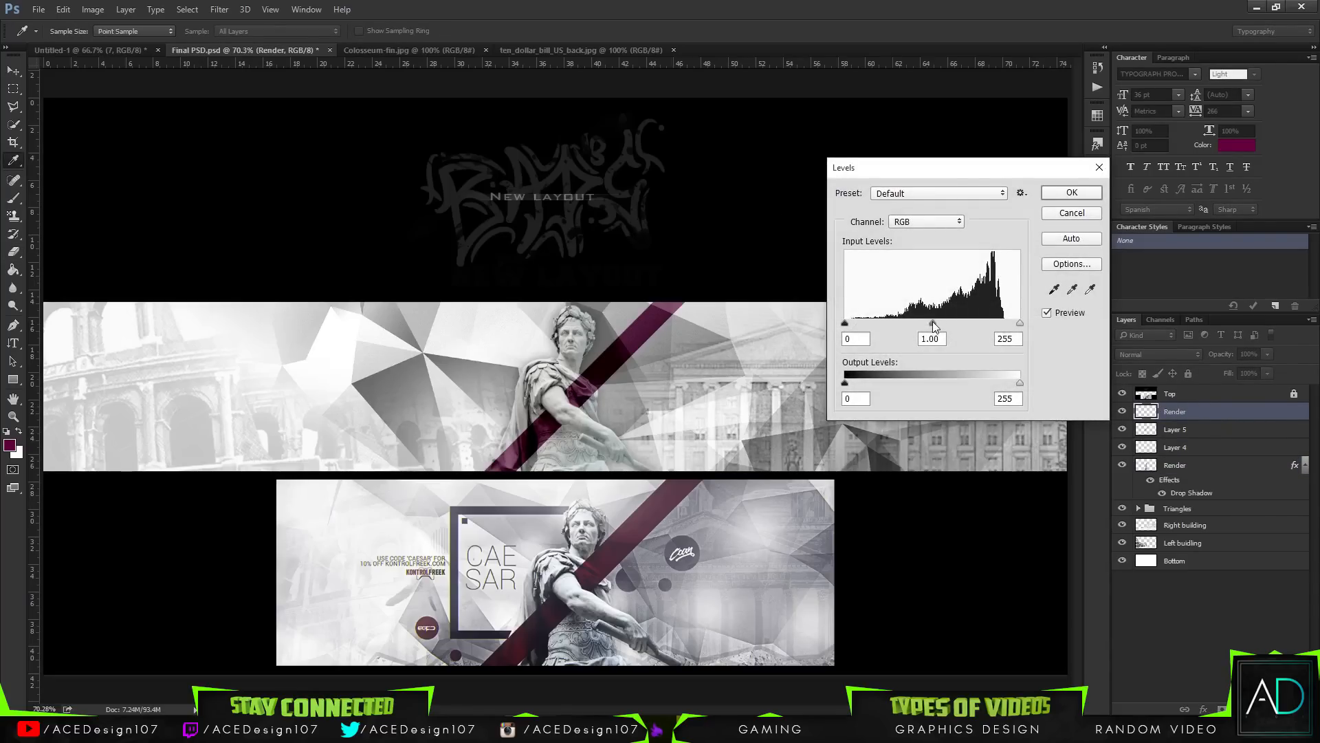
mouse_move(933, 322)
left_mouse_down()
mouse_move(893, 324)
mouse_move(955, 327)
mouse_move(926, 327)
left_mouse_up()
mouse_move(1020, 323)
left_mouse_down()
mouse_move(987, 326)
mouse_move(1015, 333)
left_mouse_up()
left_click(1099, 199)
key("e")
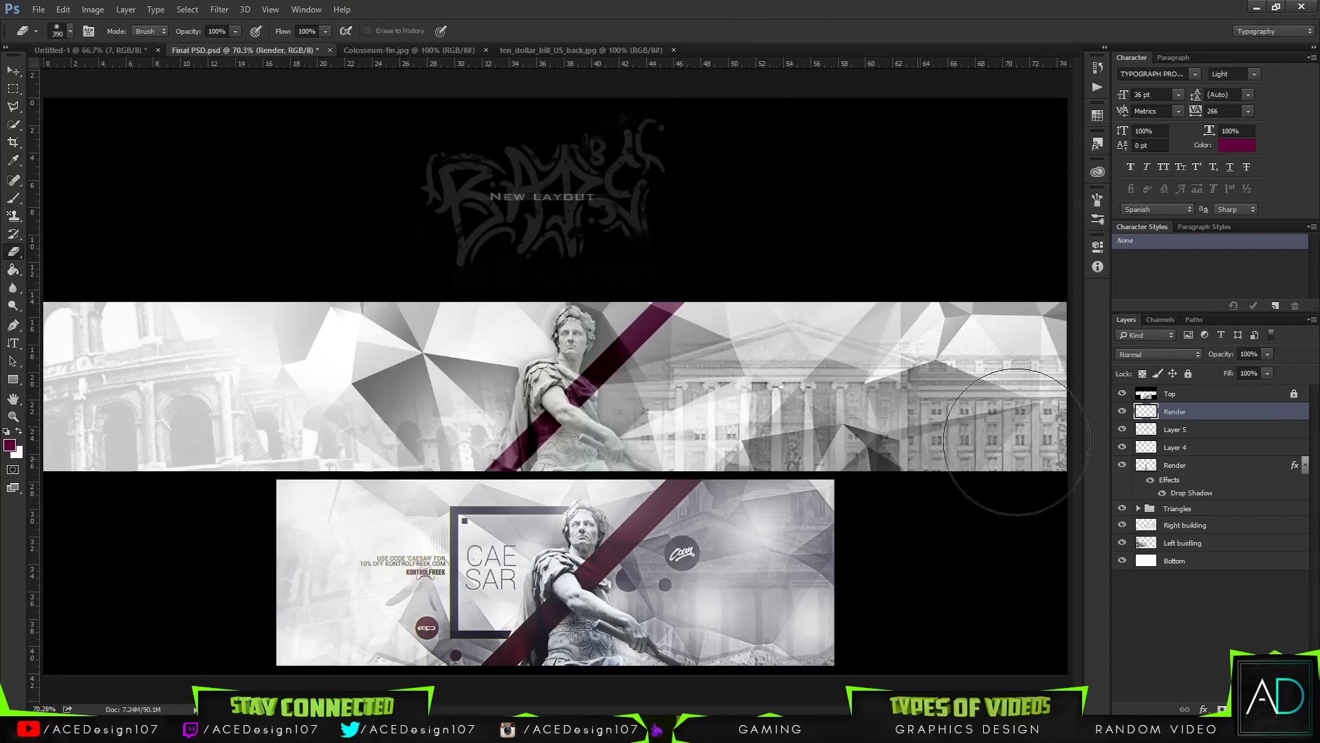
- Rename the upper Render layer as "Render Hand"
double_click(1179, 412)
left_click(1196, 413)
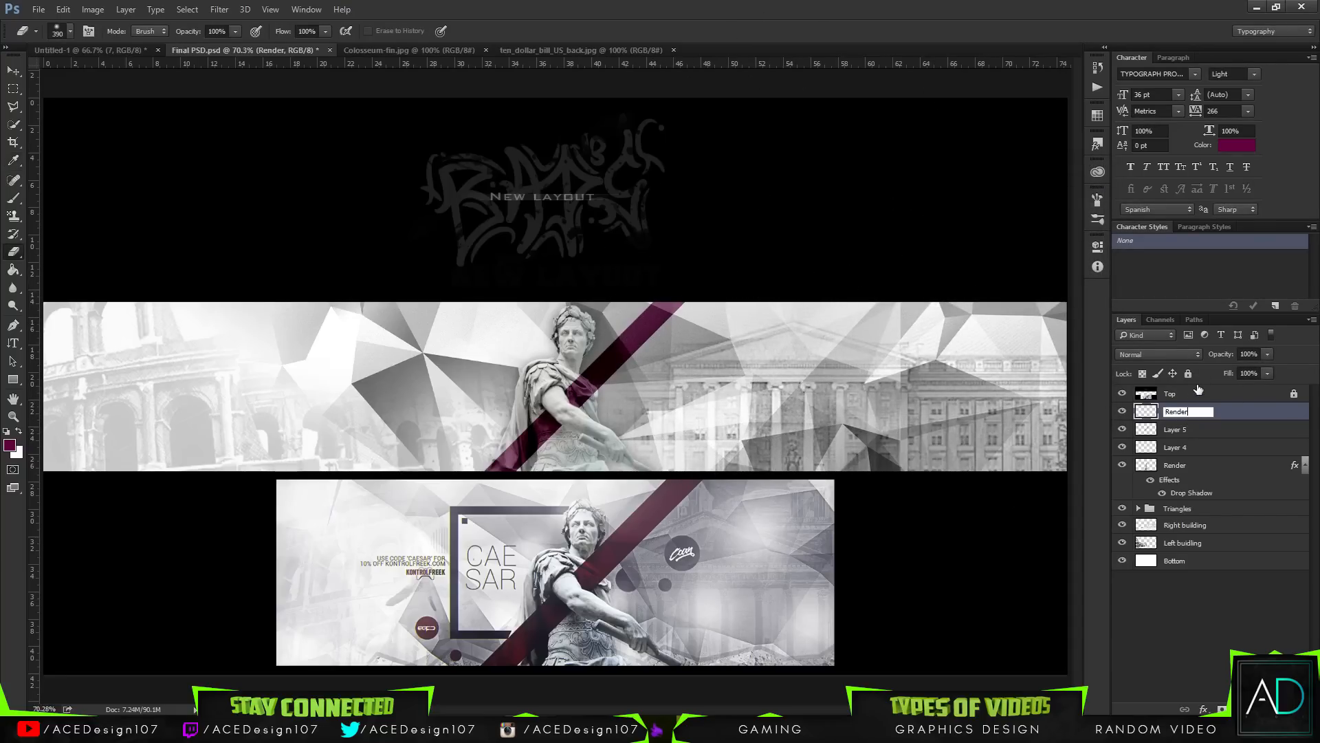
type("Han")
type("d")
key("Return")
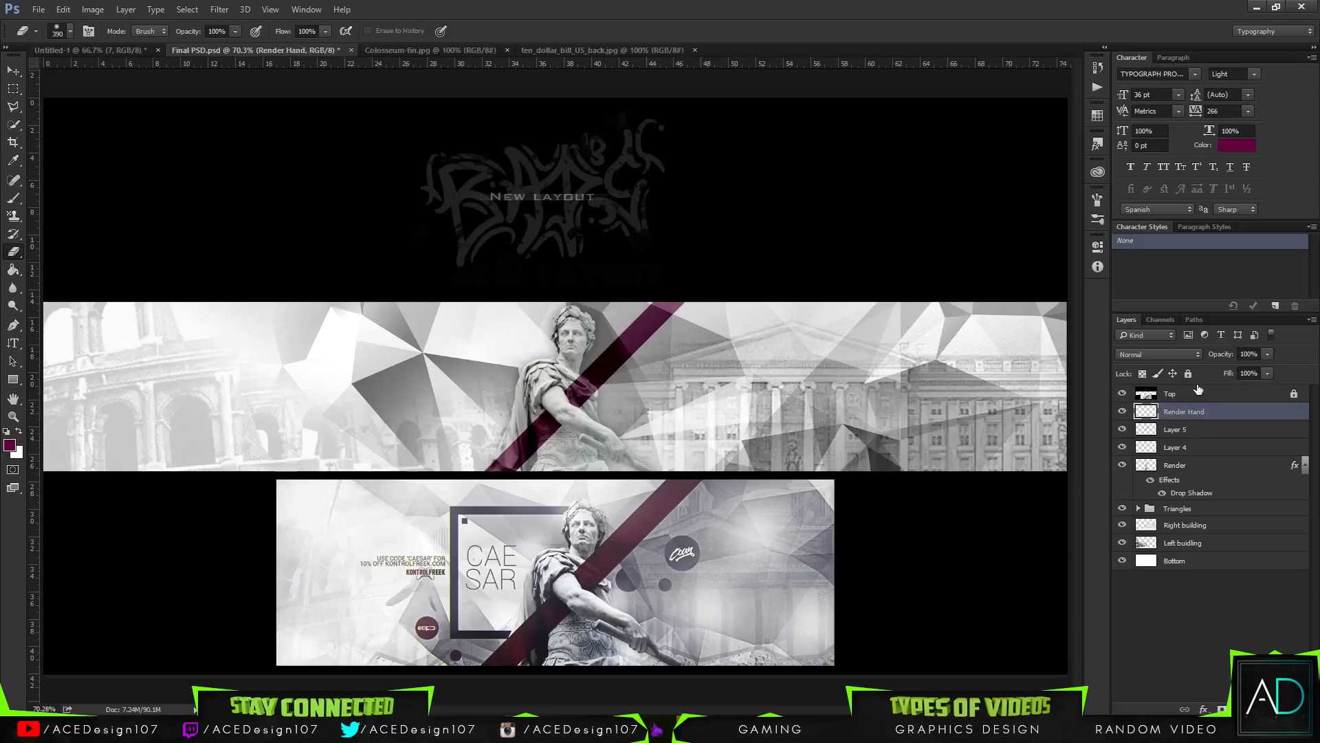
- Rename the lower Render layer, the one with the drop shadow, as "Render Body"
double_click(1177, 465)
left_click(1185, 465)
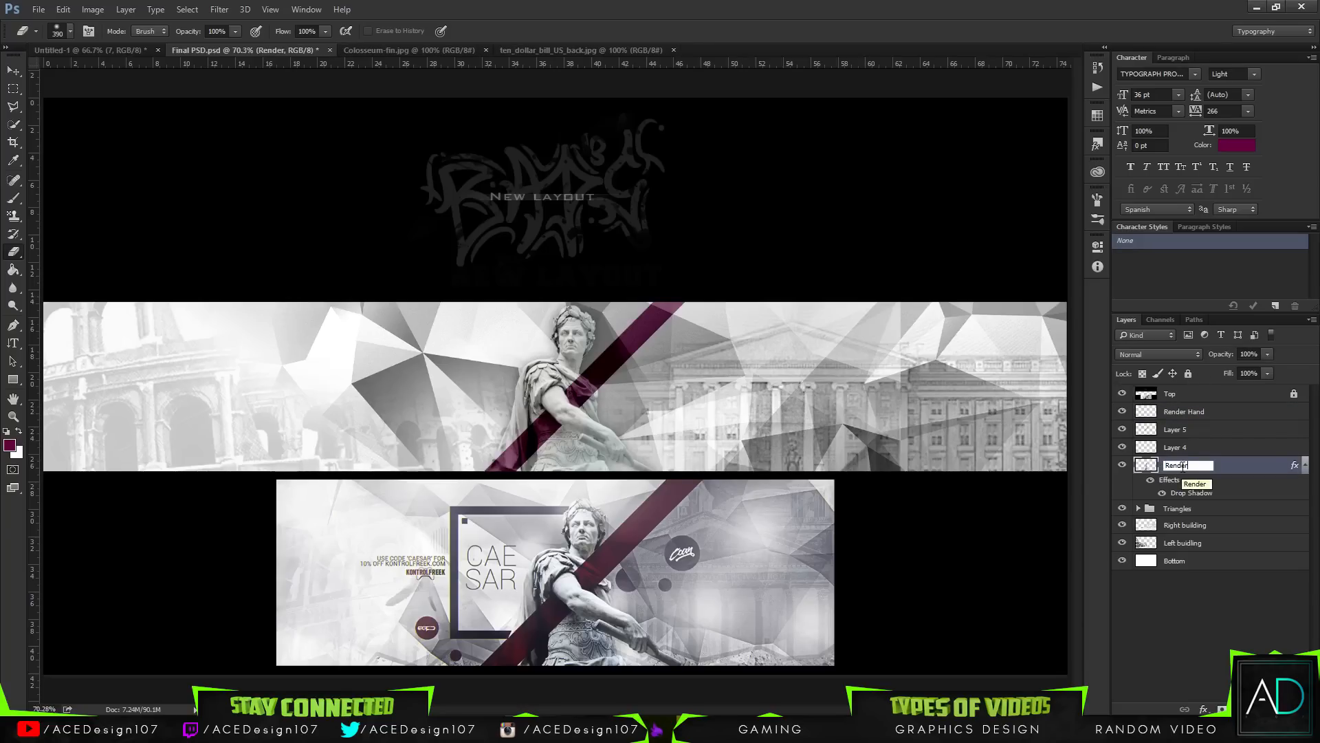
type("Body")
key("Return")
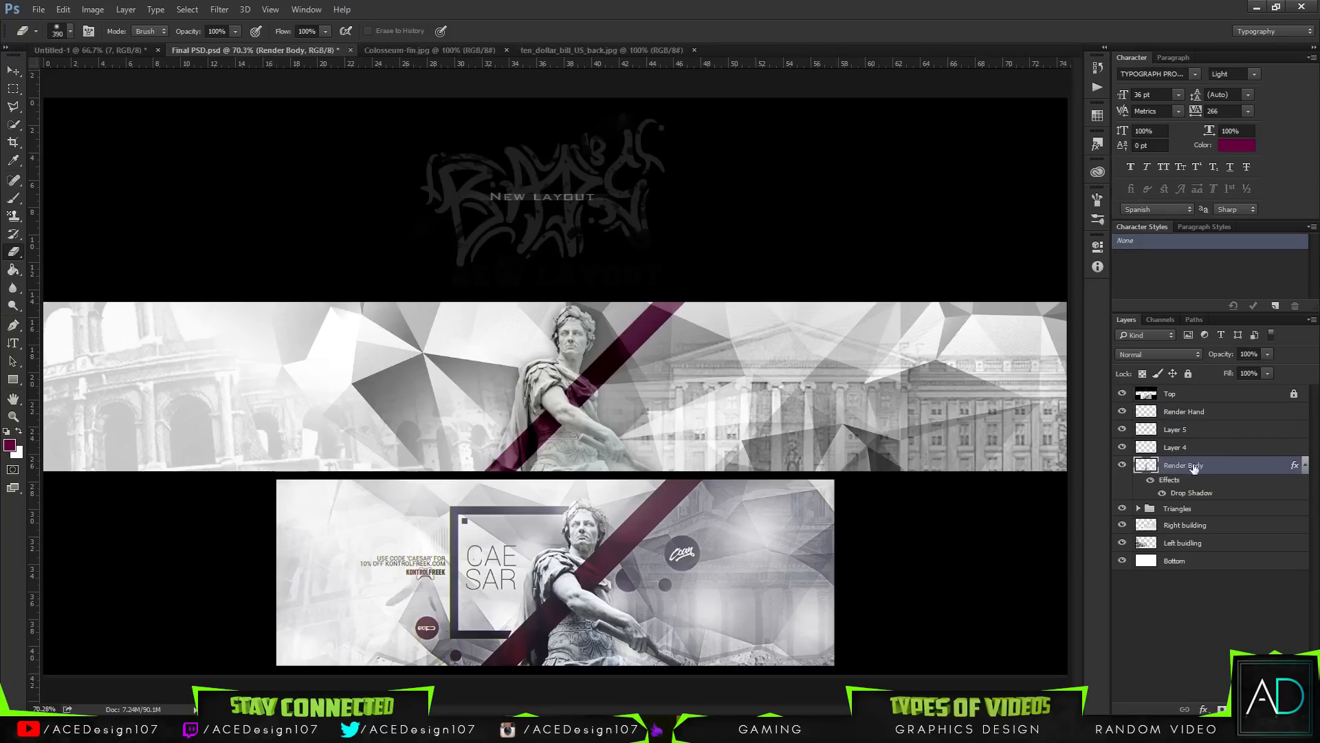
- Rename the Render Hand layer as "Render Arm"
double_click(1193, 412)
double_click(1193, 412)
type("ARM")
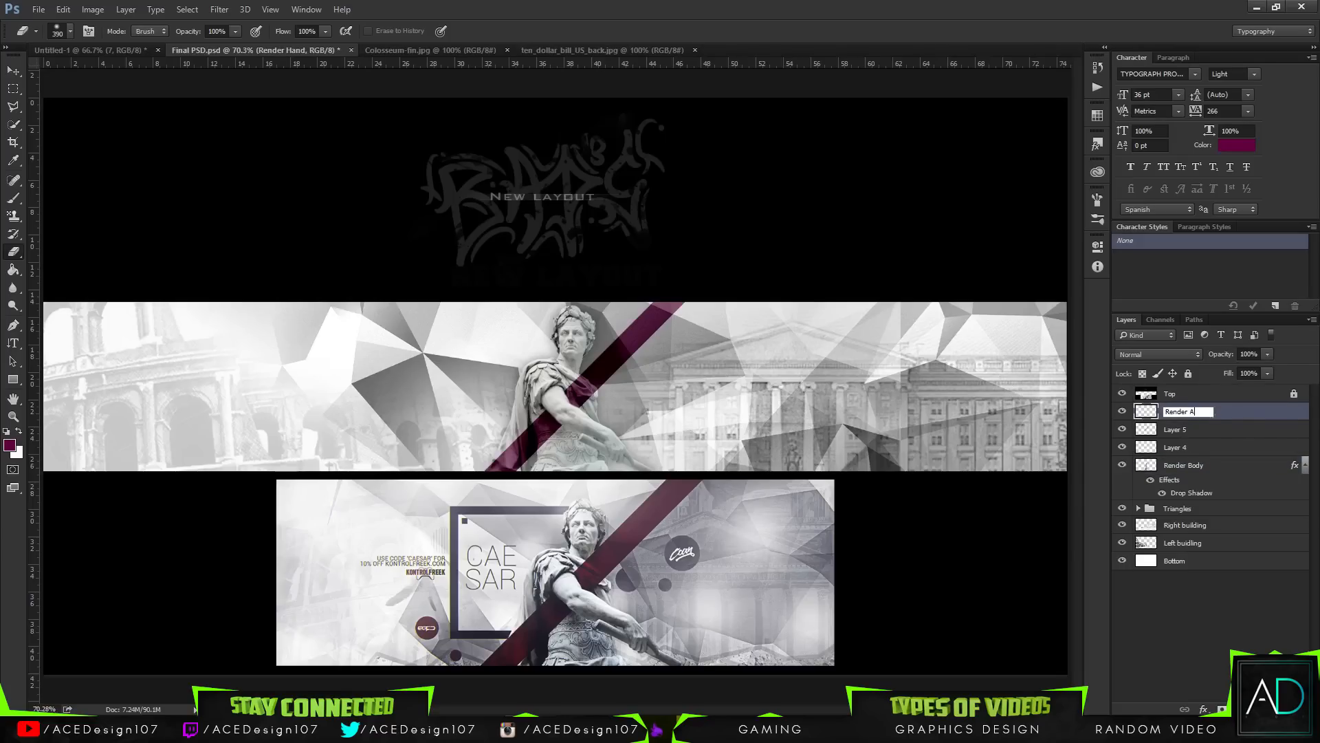
key("BackSpace")
type("rm")
key("Return")
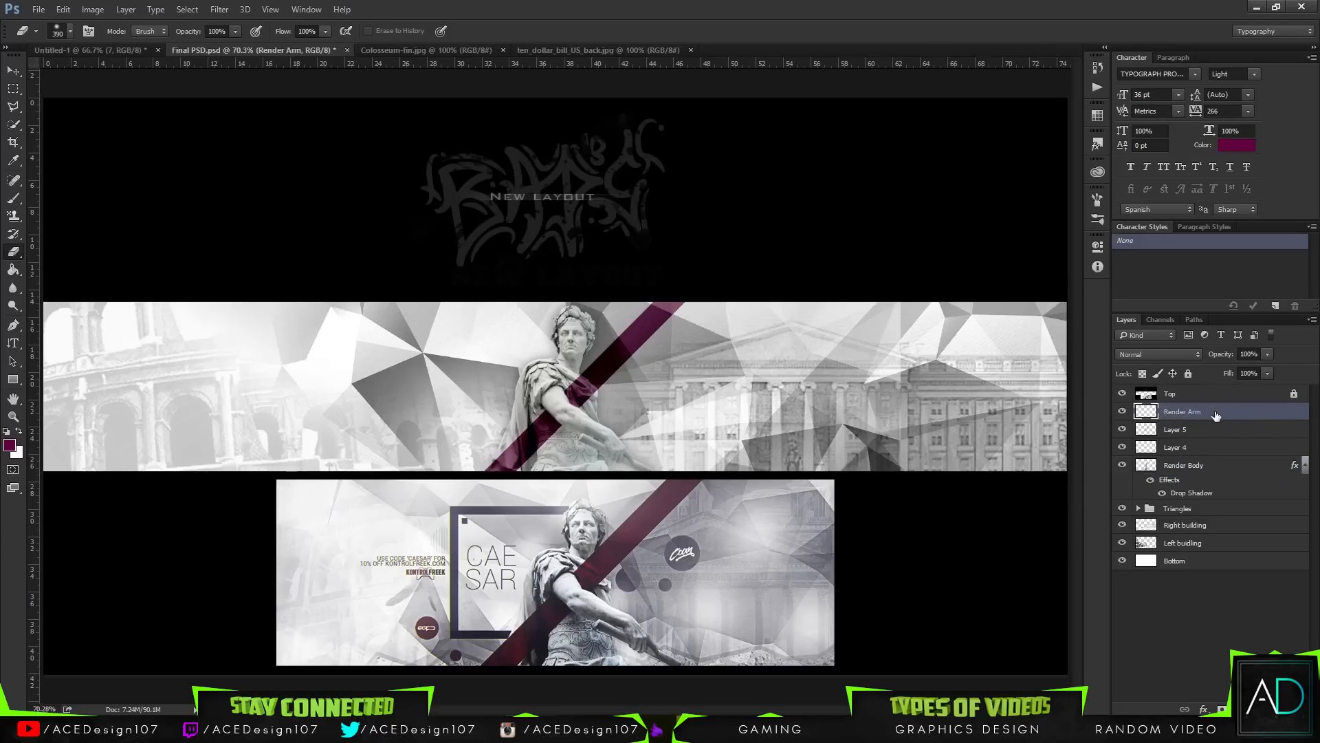
- Check Layer 5 by toggling its visibility and rename it as "Colour strip"
left_click(1200, 431)
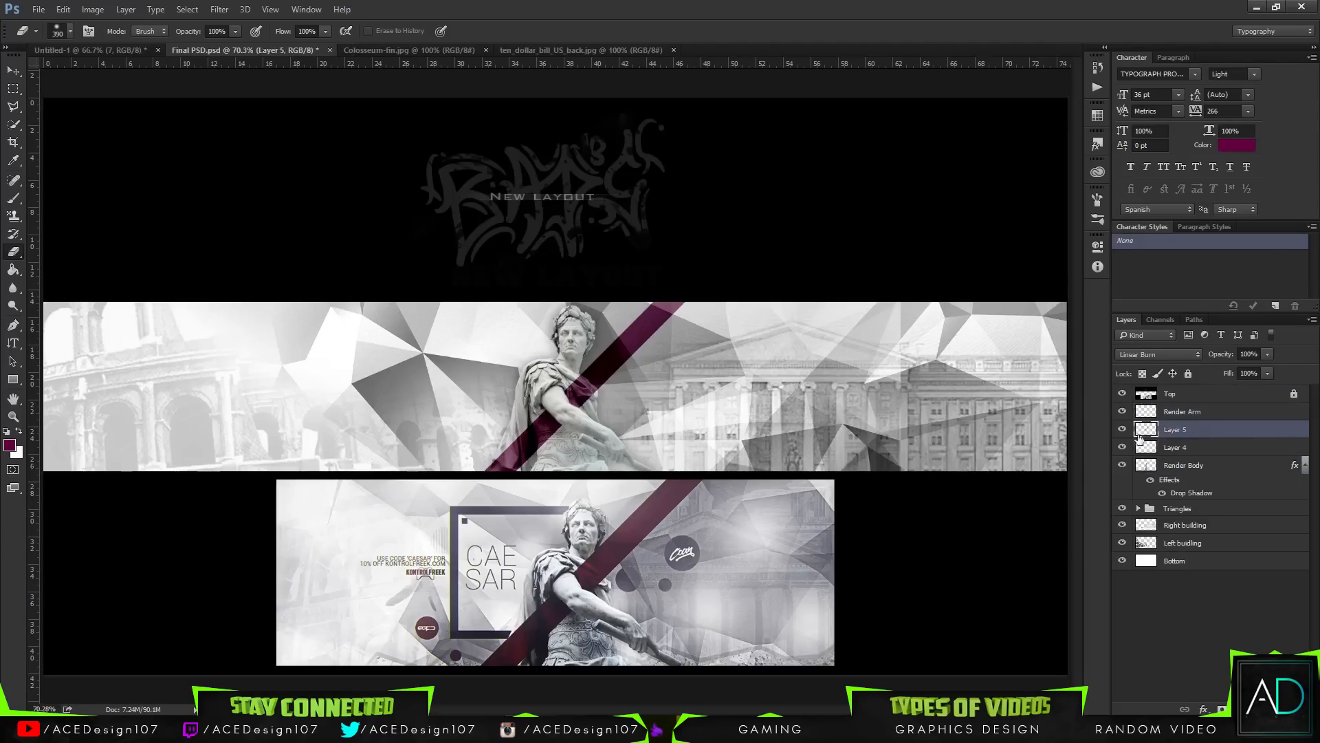
left_click(1122, 429)
left_click(1122, 430)
double_click(1179, 432)
type("Colour strip")
key("Return")
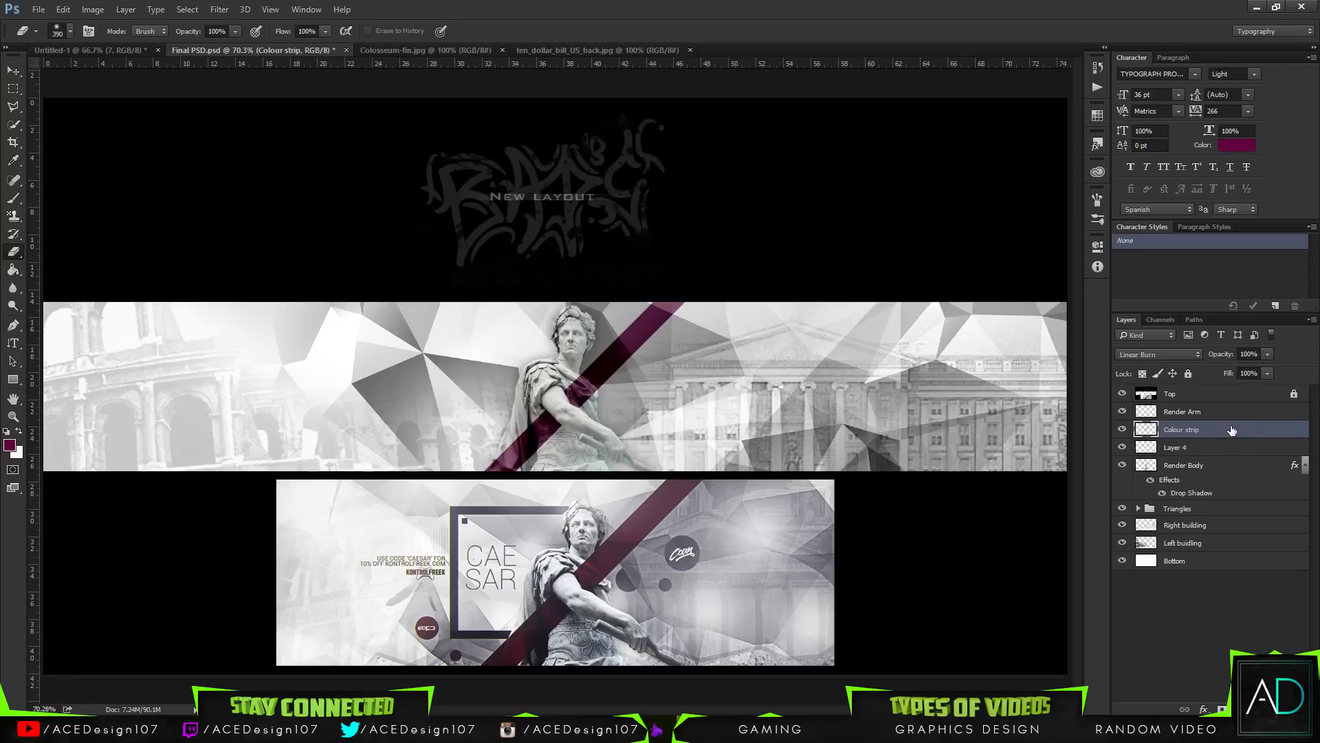
- Adjust the Colour strip layer with Hue/Saturation, using Hue +14, Saturation +12 and Lightness about -9
key("ctrl+u")
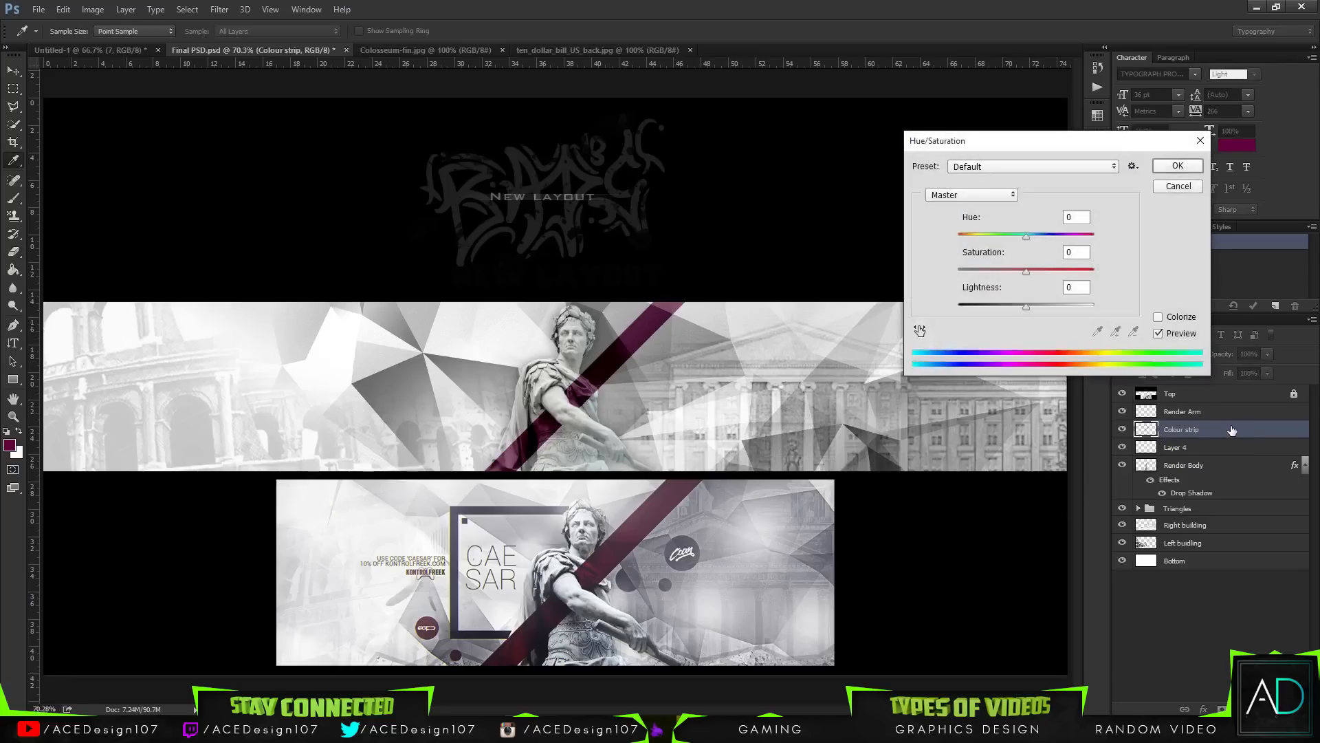
left_click(1016, 235)
left_click_drag(1013, 235, 1036, 235)
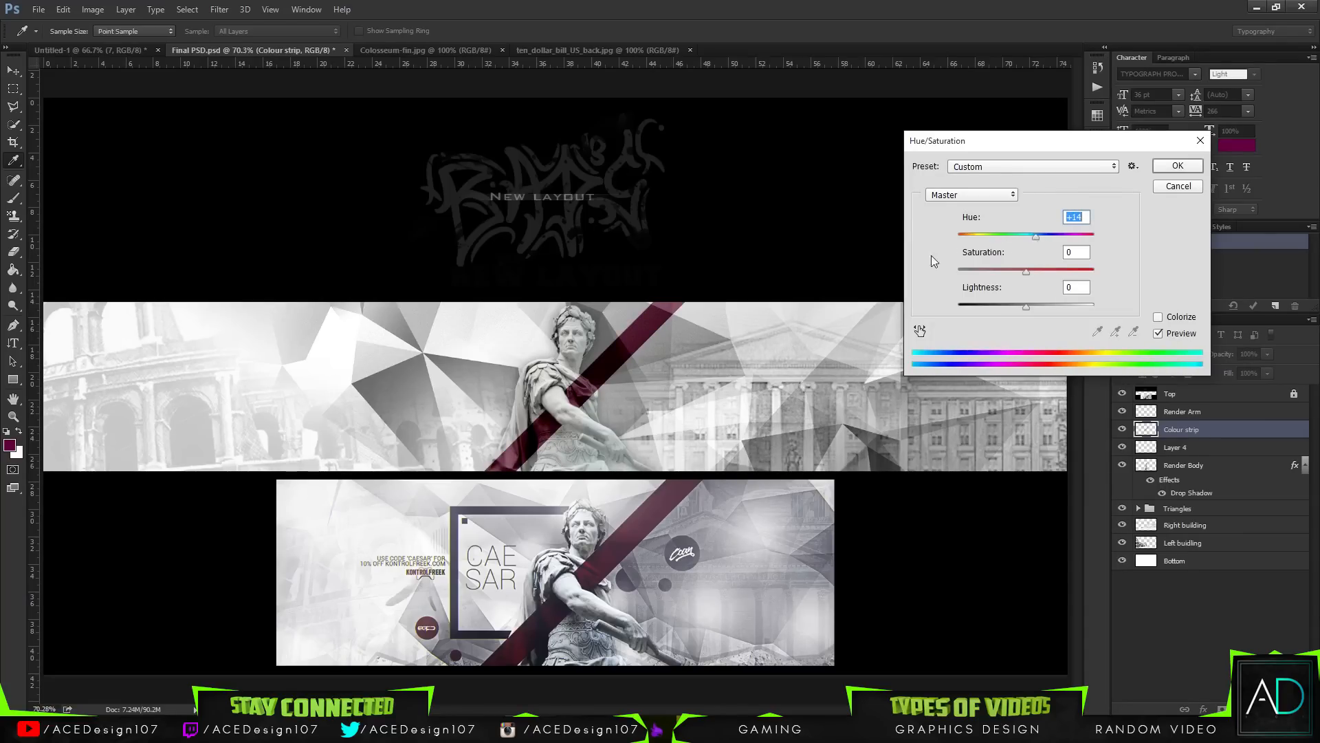
mouse_move(1026, 269)
left_mouse_down()
mouse_move(1049, 271)
mouse_move(1005, 271)
left_mouse_up()
left_click_drag(1010, 272, 1023, 307)
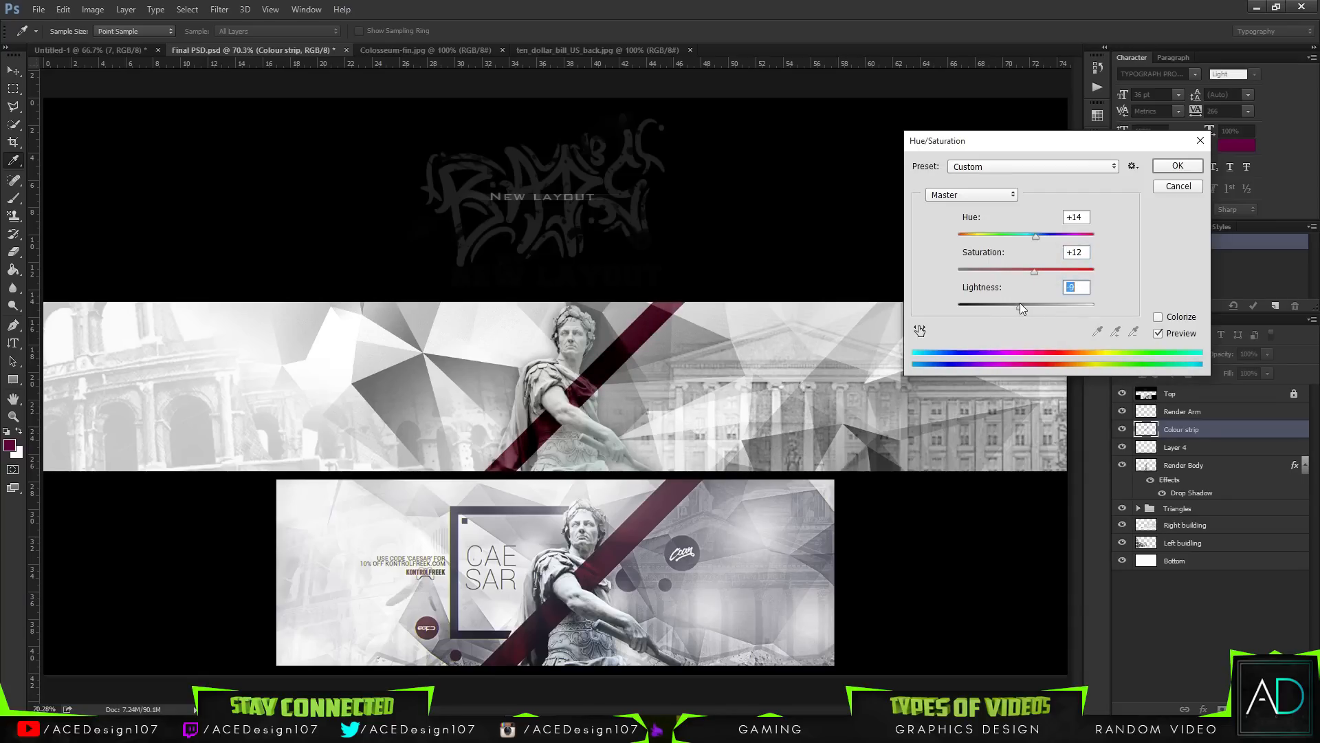
left_click(1177, 166)
key("e")
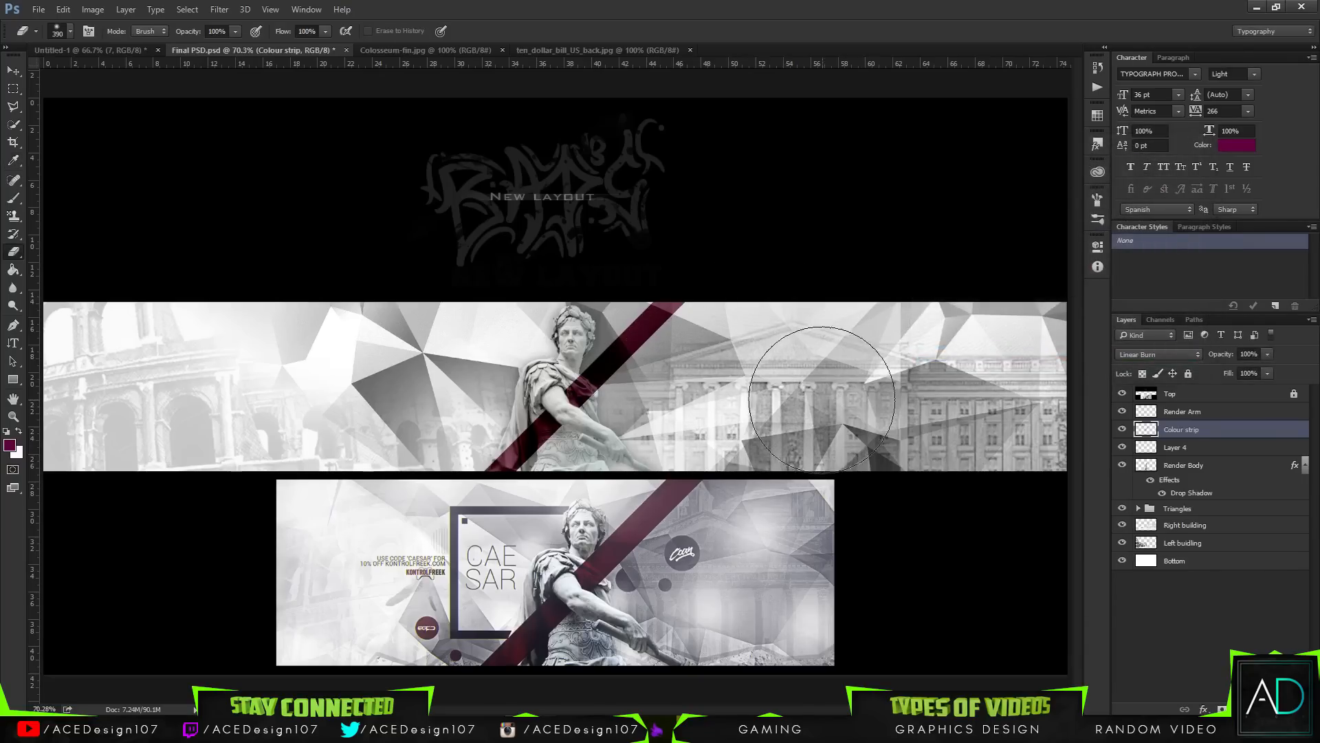
- Enlarge the diagonal colour strip slightly with Free Transform
key("ctrl+t")
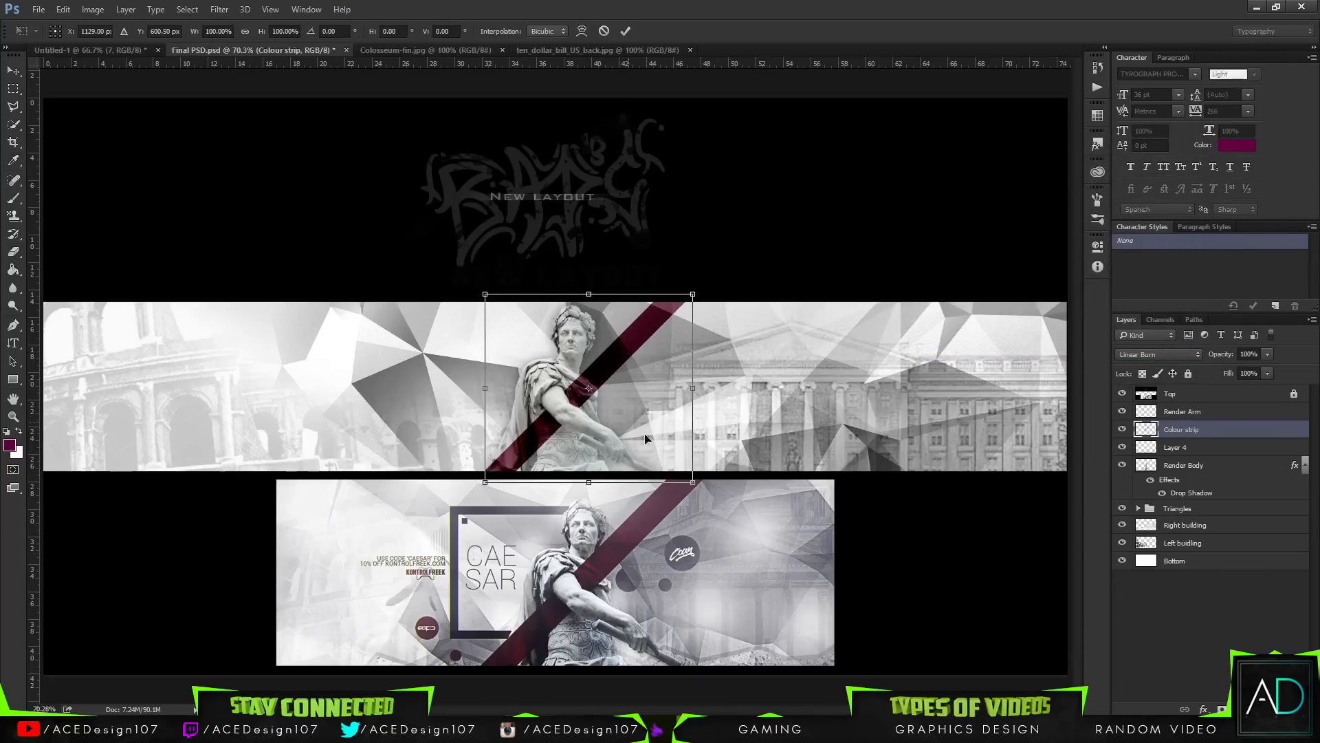
mouse_move(690, 477)
left_mouse_down()
mouse_move(700, 483)
mouse_move(660, 452)
mouse_move(696, 488)
left_mouse_up()
key("Return")
key("e")
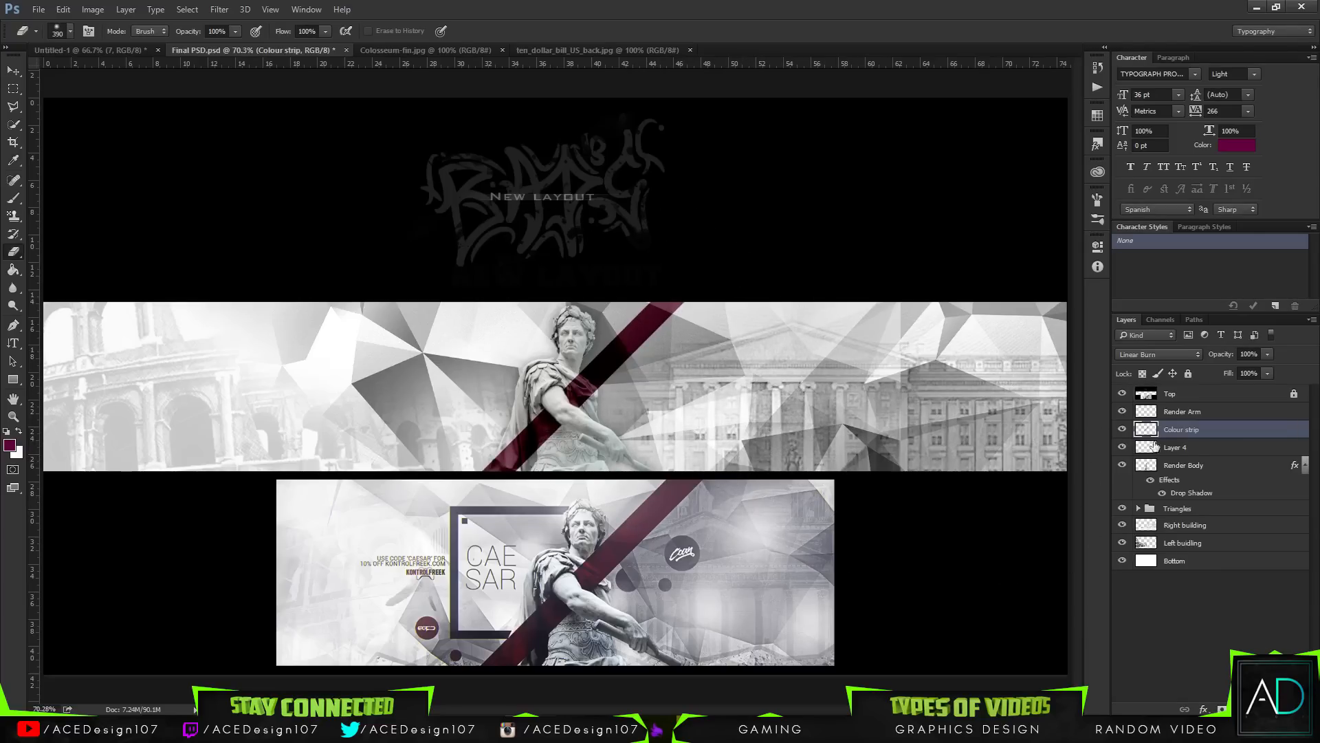
- Expand the Triangles group and examine layers 7 and 8 copy by toggling their visibility
left_click(1138, 508)
left_click(1122, 525)
left_click(1122, 528)
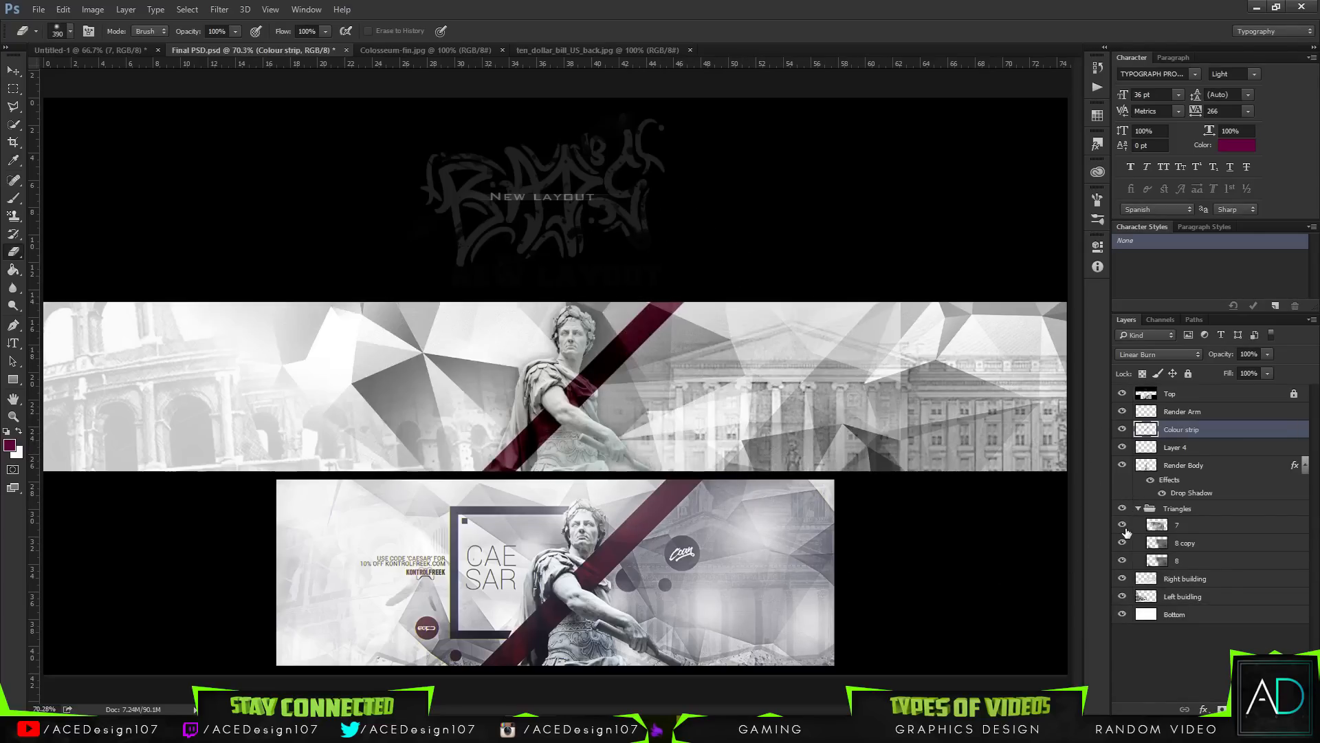
left_click(1122, 543)
left_click(1122, 542)
left_click(1123, 542)
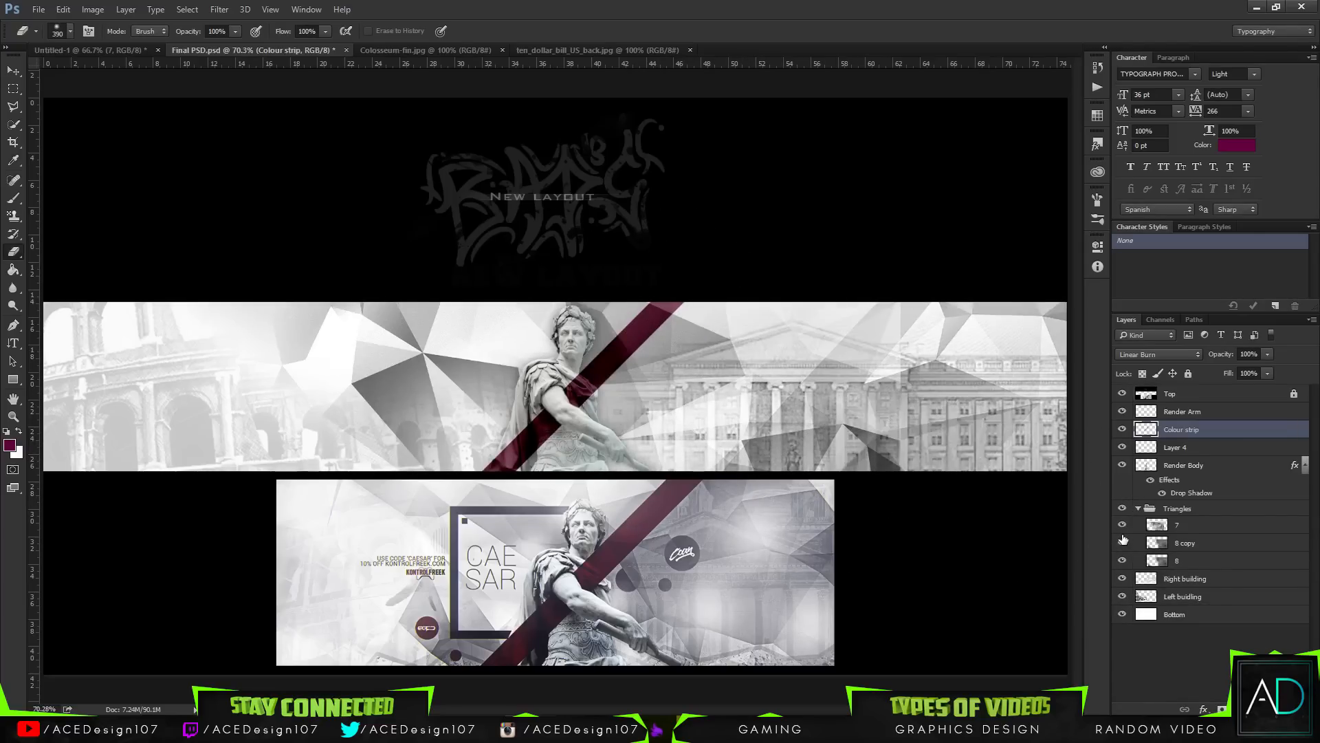
left_click(1123, 542)
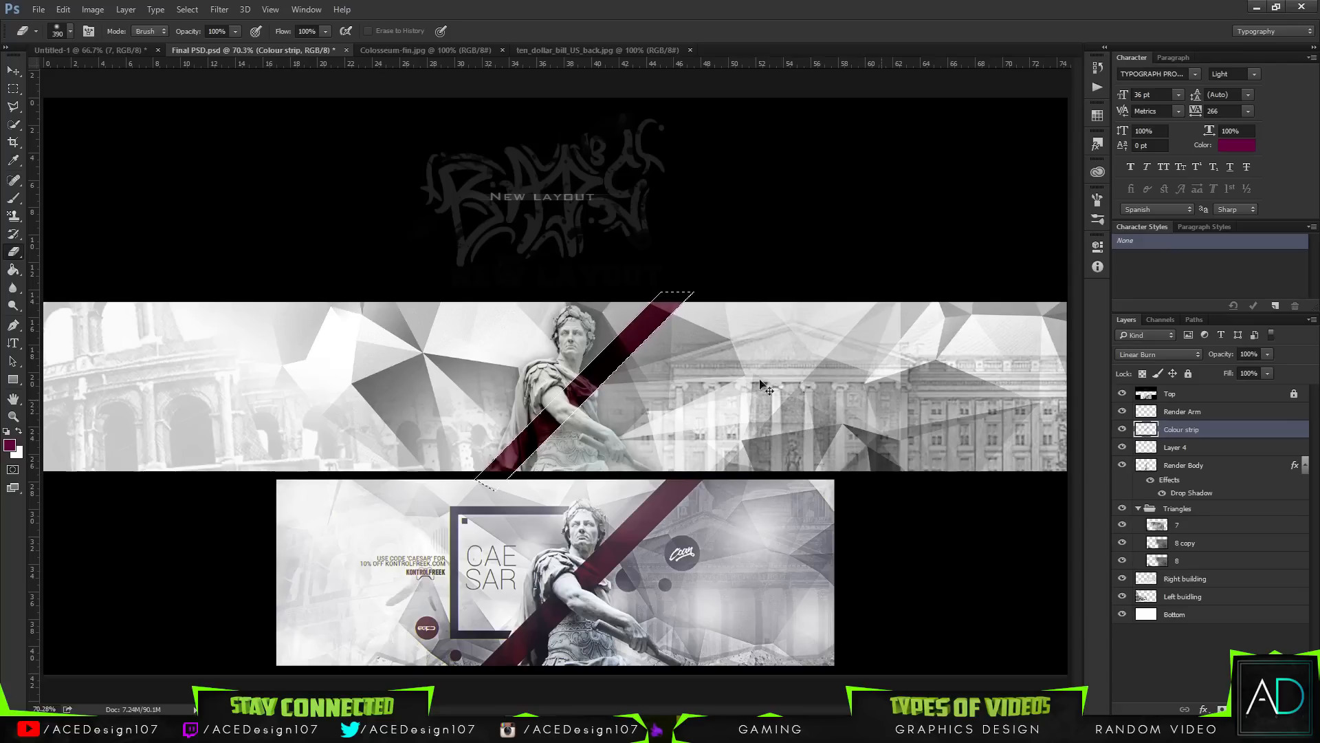
- Delete the triangle texture inside the colour strip's selected outline from layers 7, 8 copy and 8 in the Triangles group
left_click(1191, 526)
left_click(1197, 560, "ctrl")
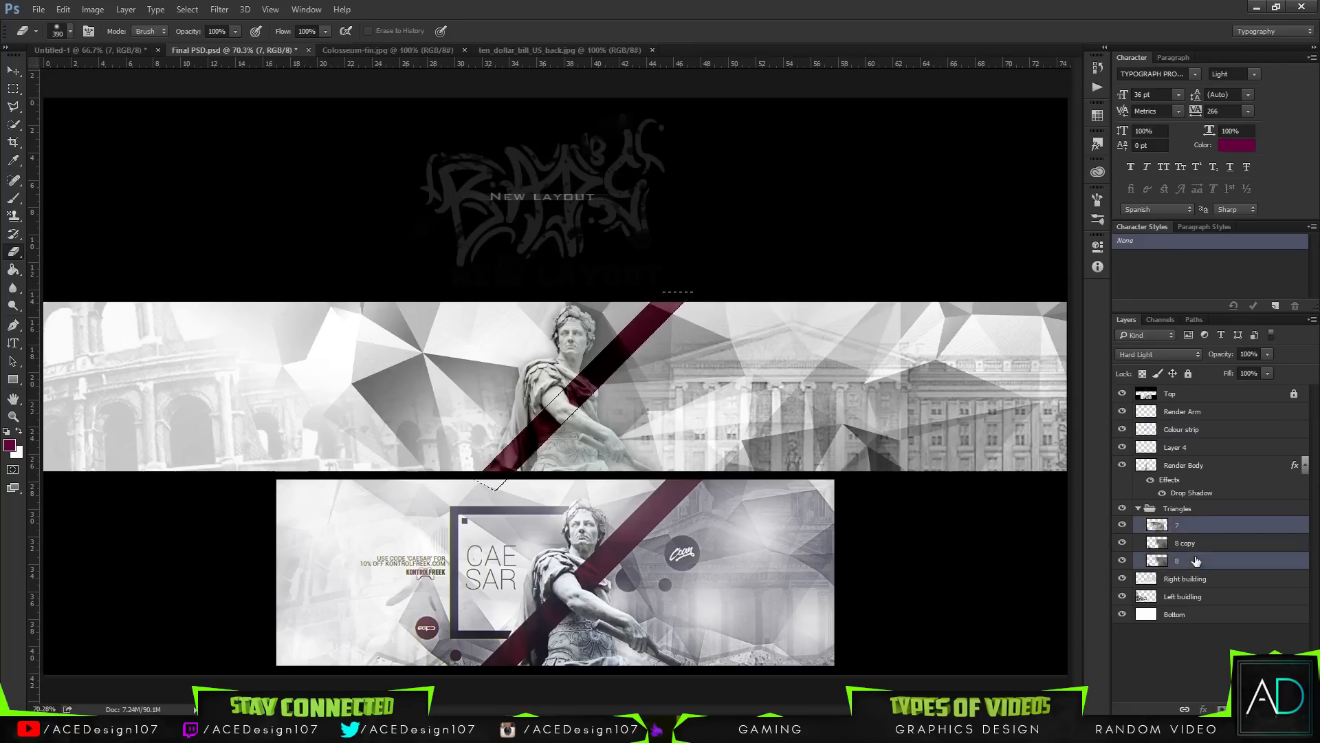
left_click(1204, 544, "ctrl")
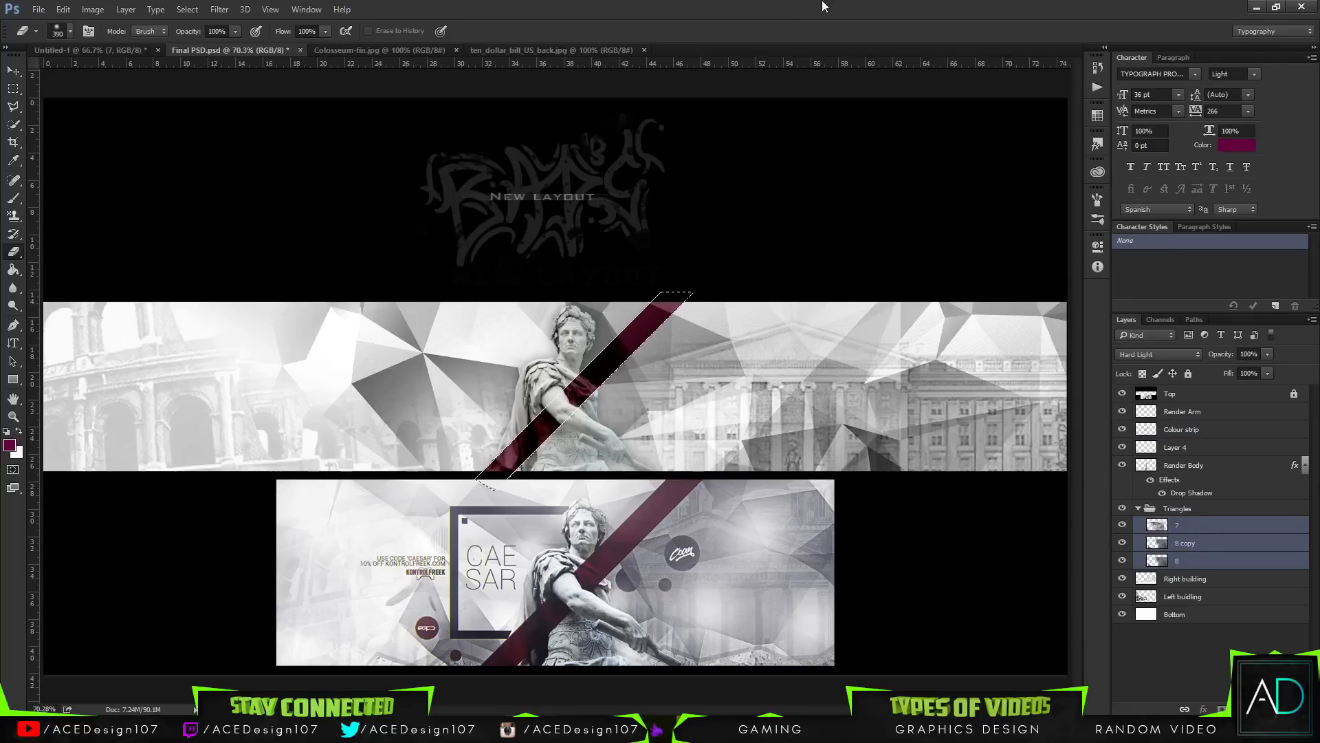
left_click(1232, 527)
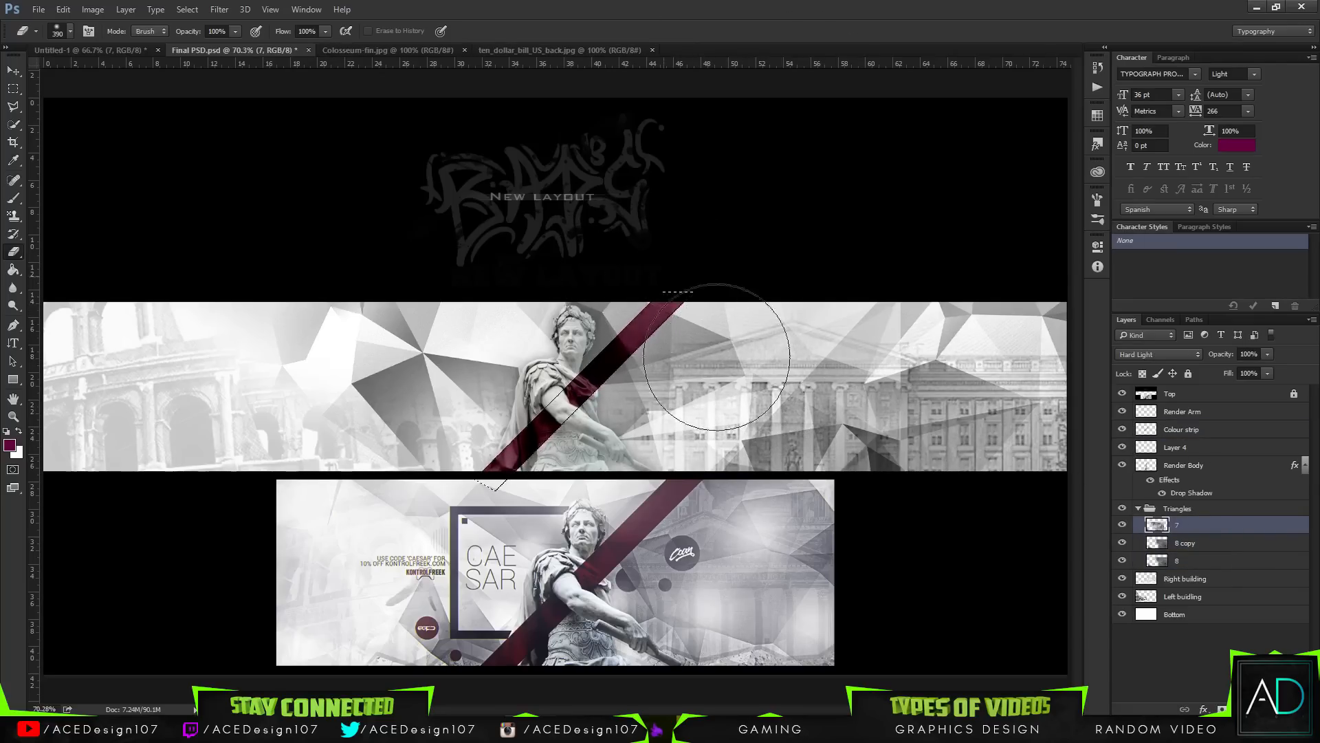
left_click_drag(1195, 545, 1162, 530)
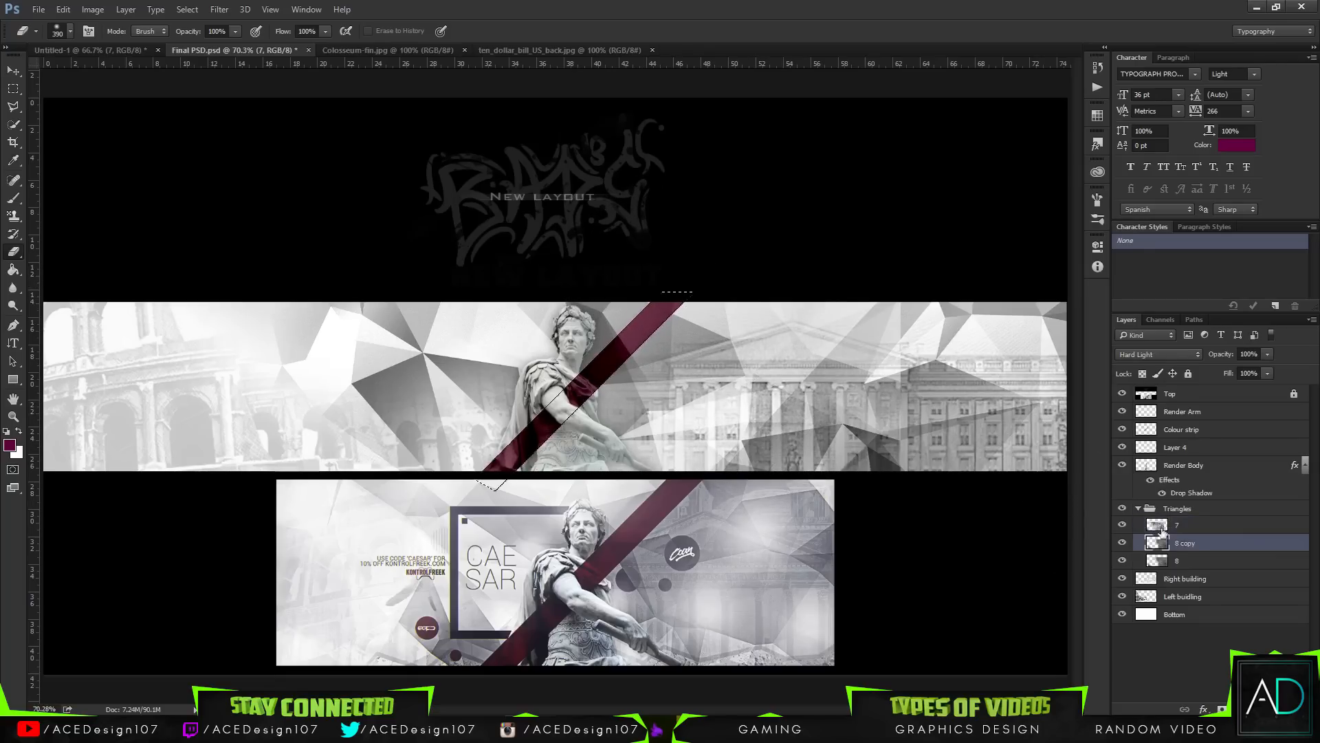
key("alt+bracketleft")
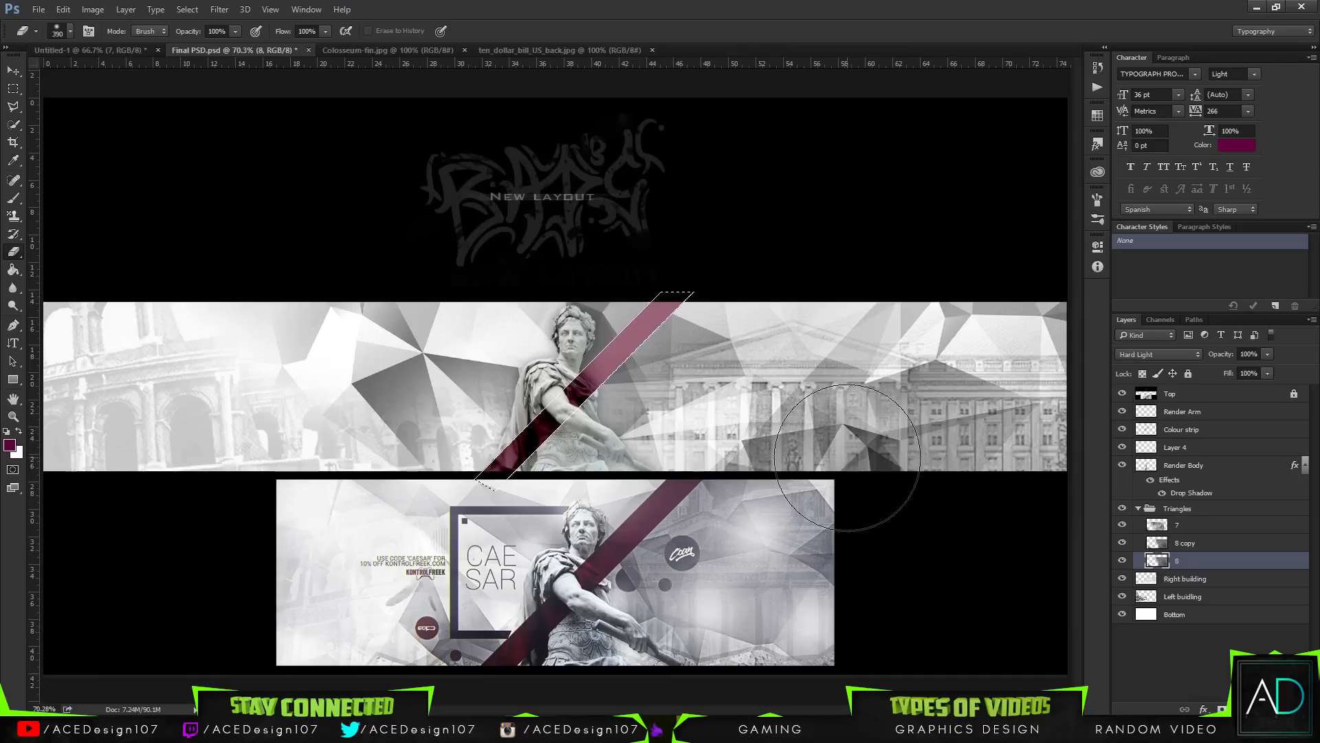
- Clear the strip selection and compare layers 8, 8 copy and 7 in the Triangles group by toggling their visibility
key("ctrl+d")
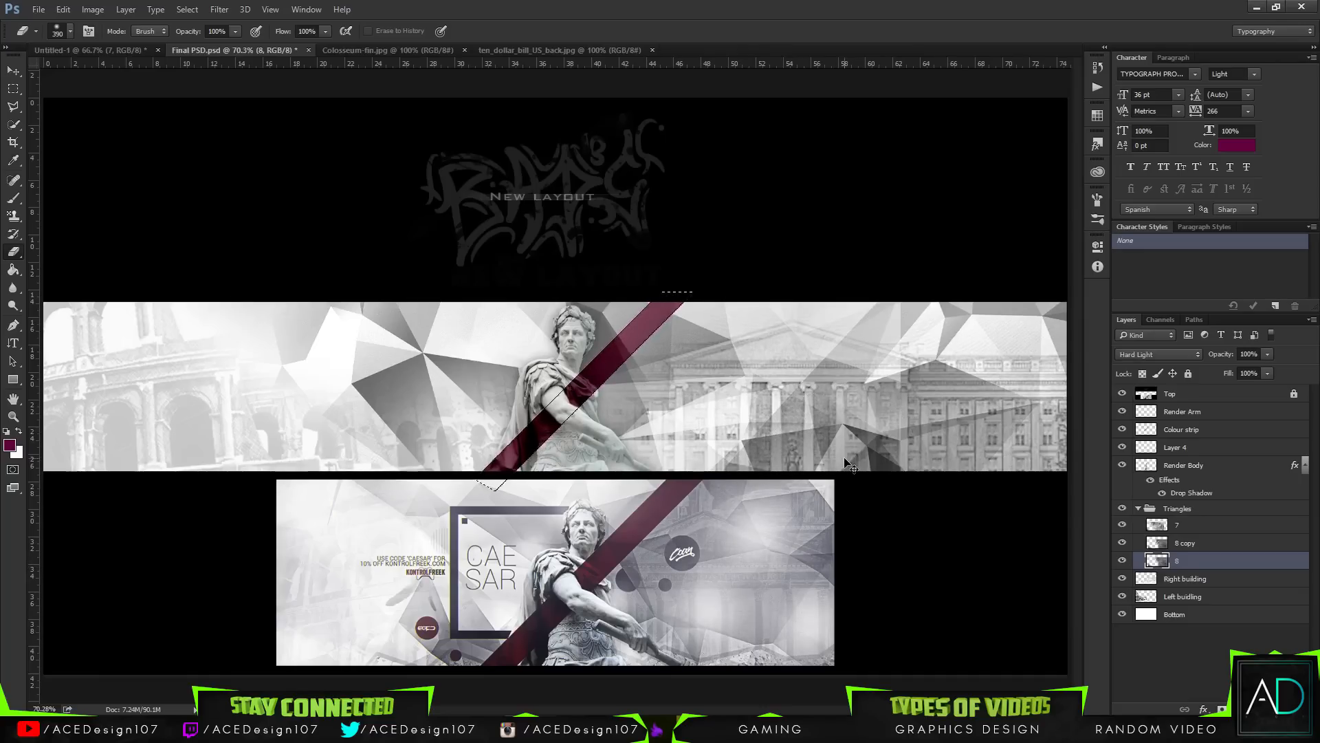
left_click(1123, 561)
left_click(1122, 560)
left_click(1122, 542)
left_click(1122, 542)
left_click(1122, 526)
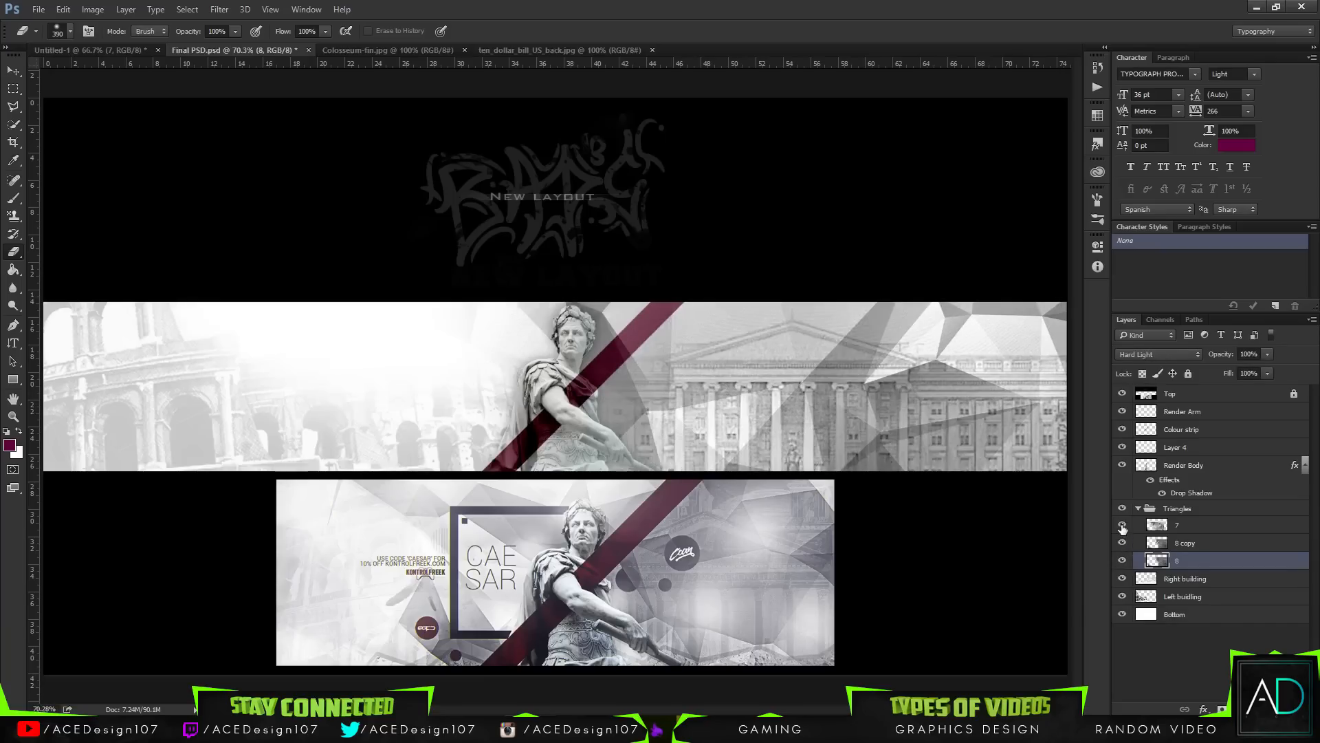
left_click(1123, 527)
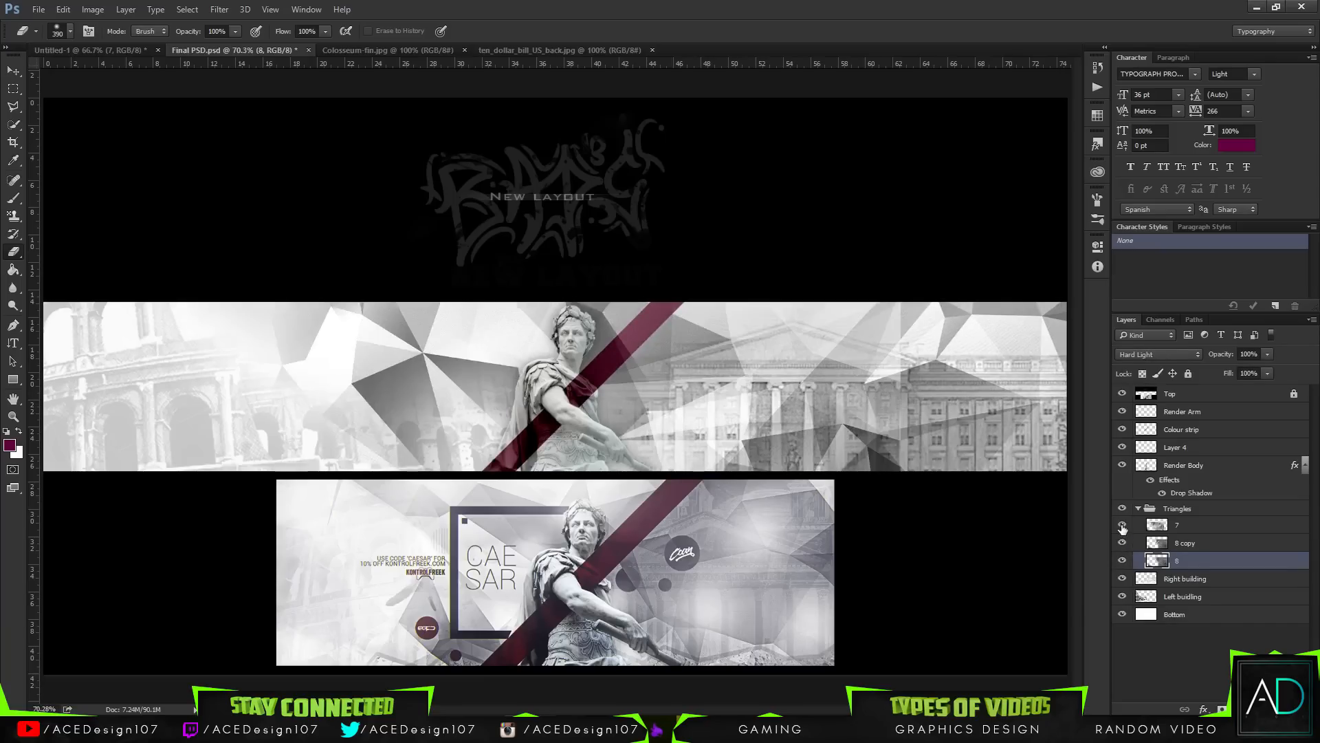
- Add a new layer above layer 7 in the Triangles group and load the Colour strip layer's outline as a selection
left_click(1205, 526)
key("ctrl+shift+n")
key("Return")
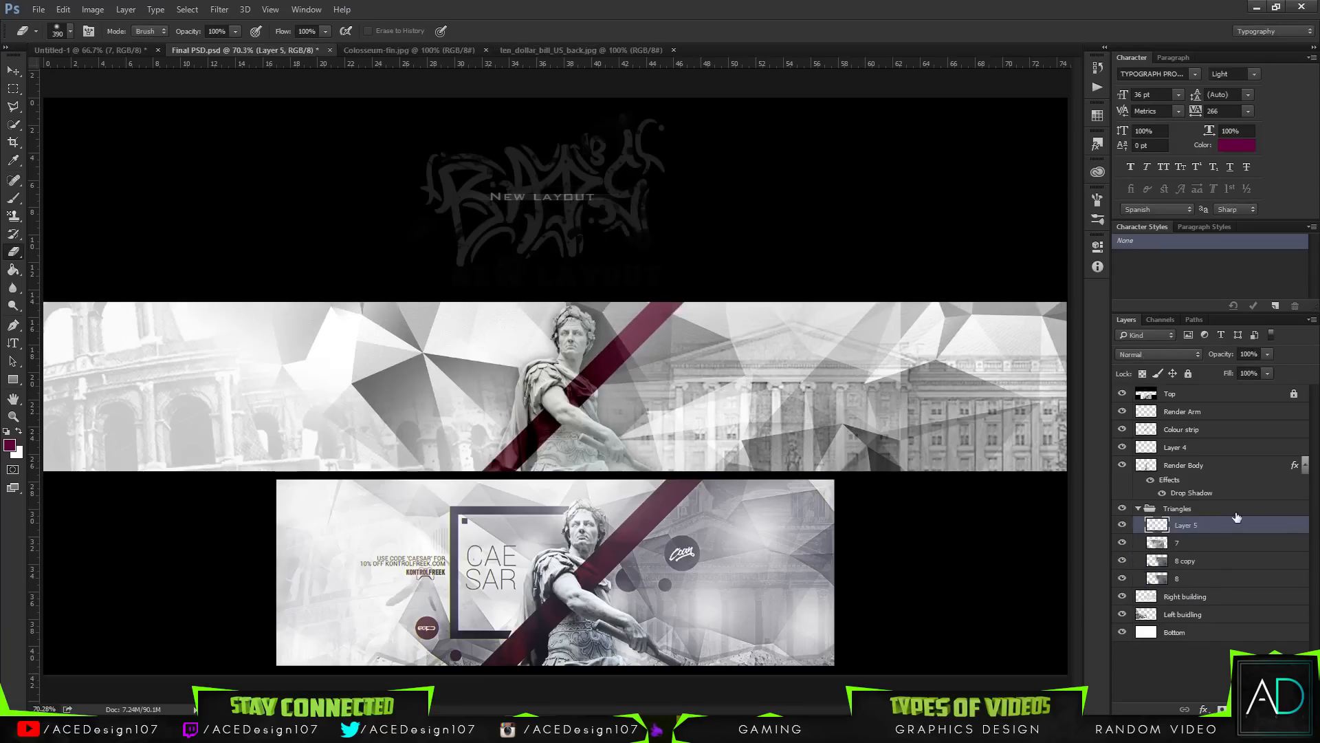
left_click(1146, 430, "ctrl")
left_click(1220, 432)
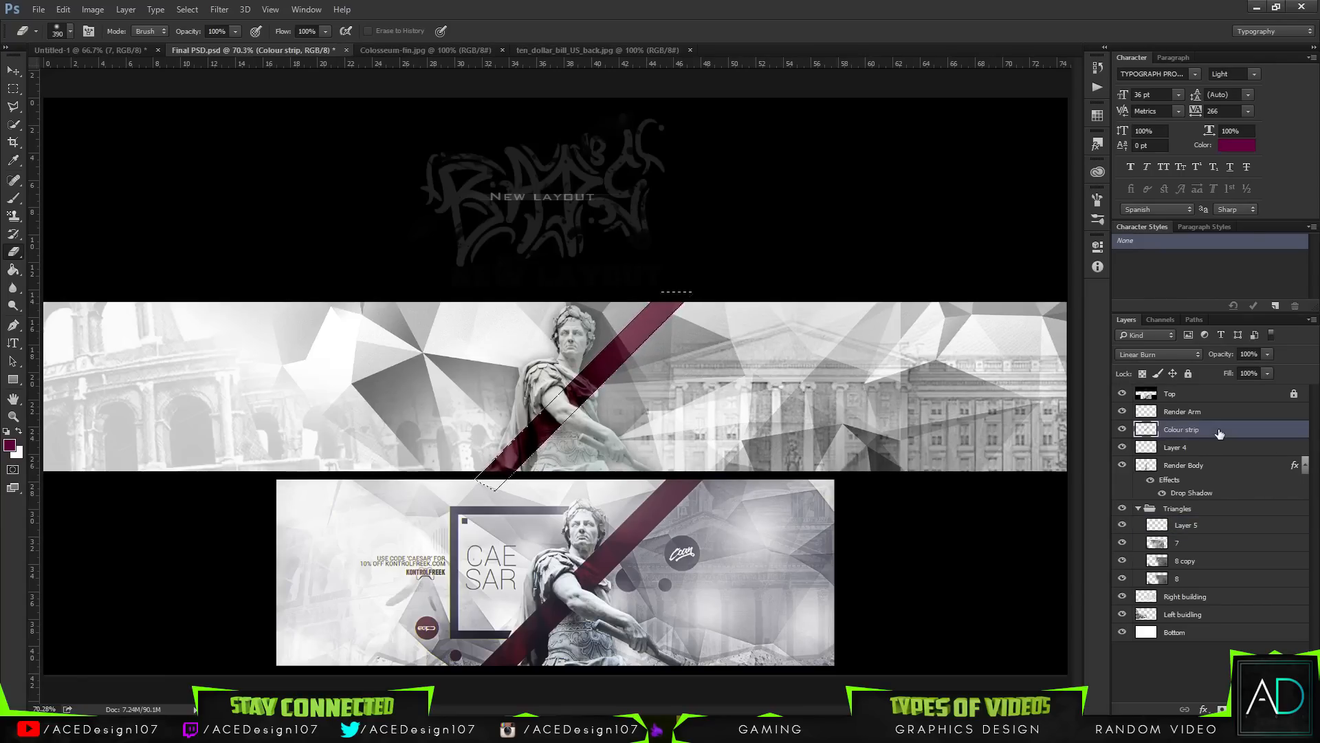
- Try duplicating the Colour strip layer without a selection
key("ctrl+d")
key("ctrl+j")
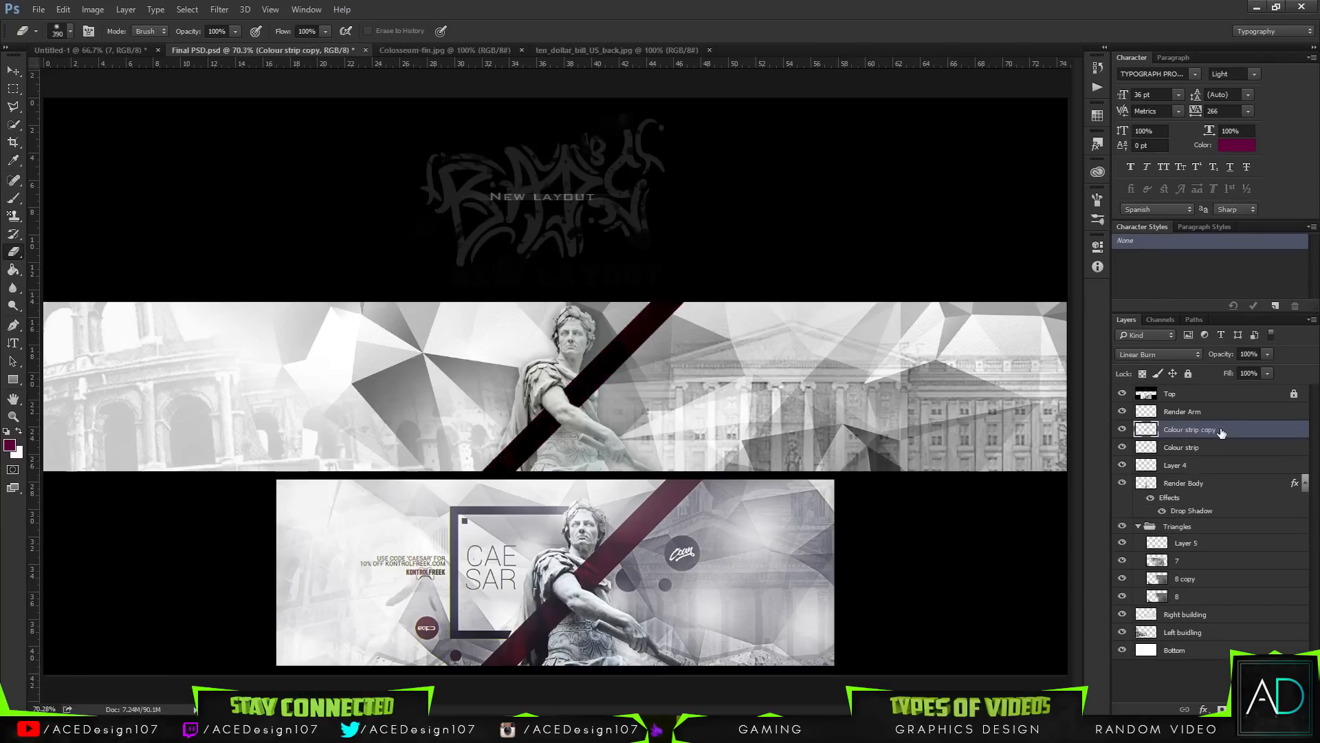
key("ctrl+z")
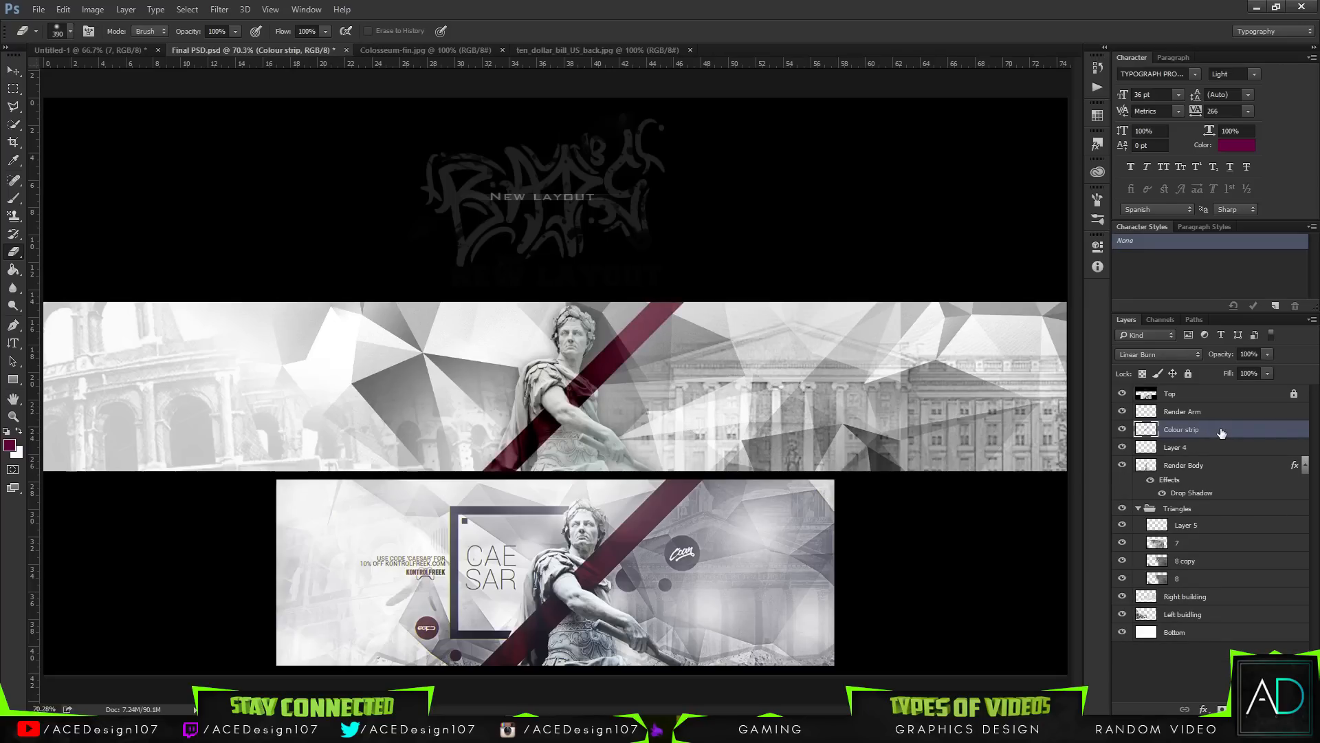
- Load the Colour strip layer's outline as a selection while keeping Layer 5 in the Triangles group as the active layer
left_click(1203, 524)
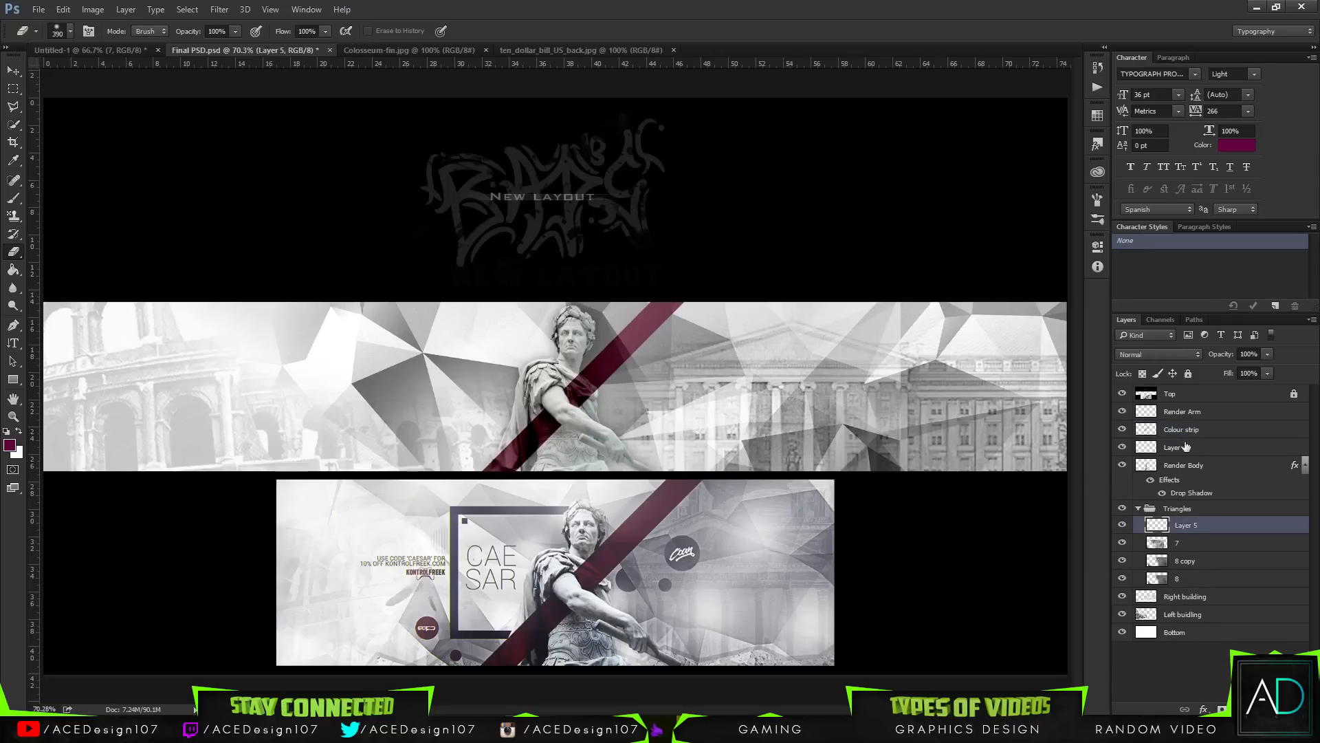
left_click(1149, 416)
left_click(1149, 416, "ctrl")
left_click(1216, 523)
left_click(1219, 431)
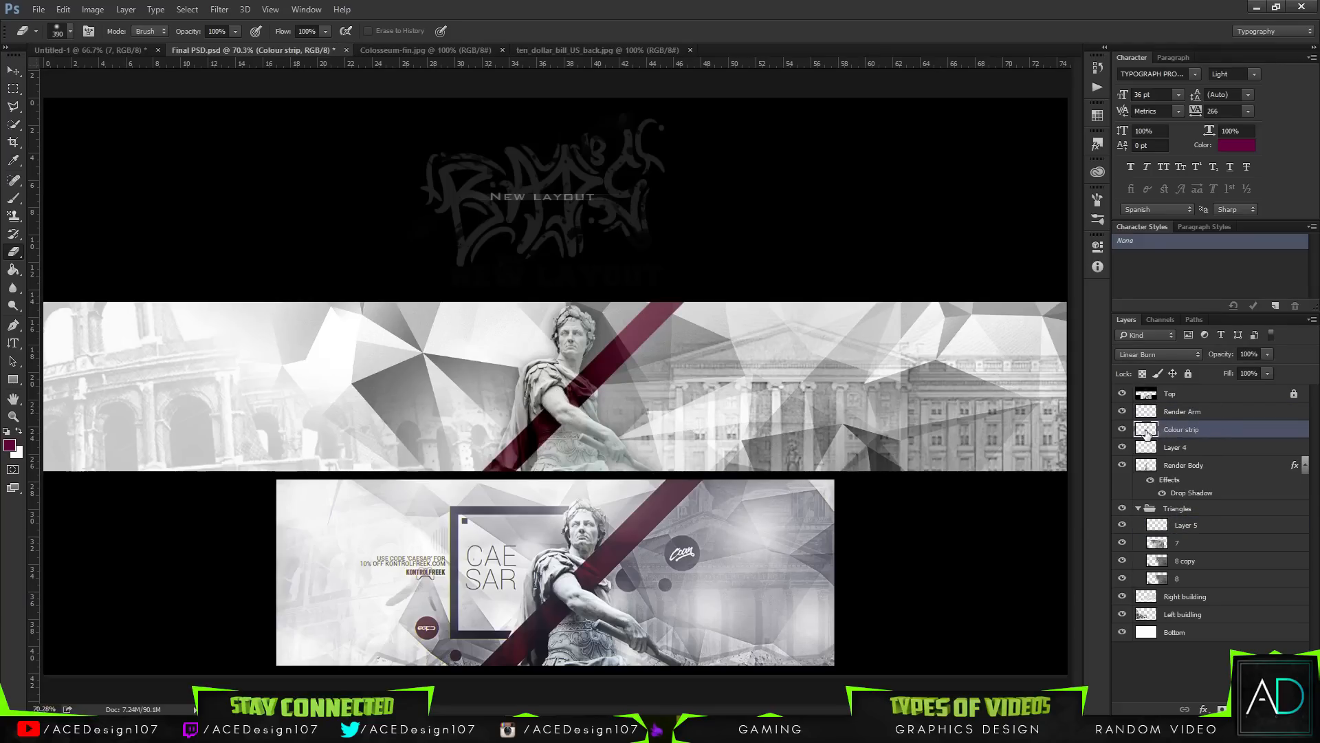
left_click(1212, 527)
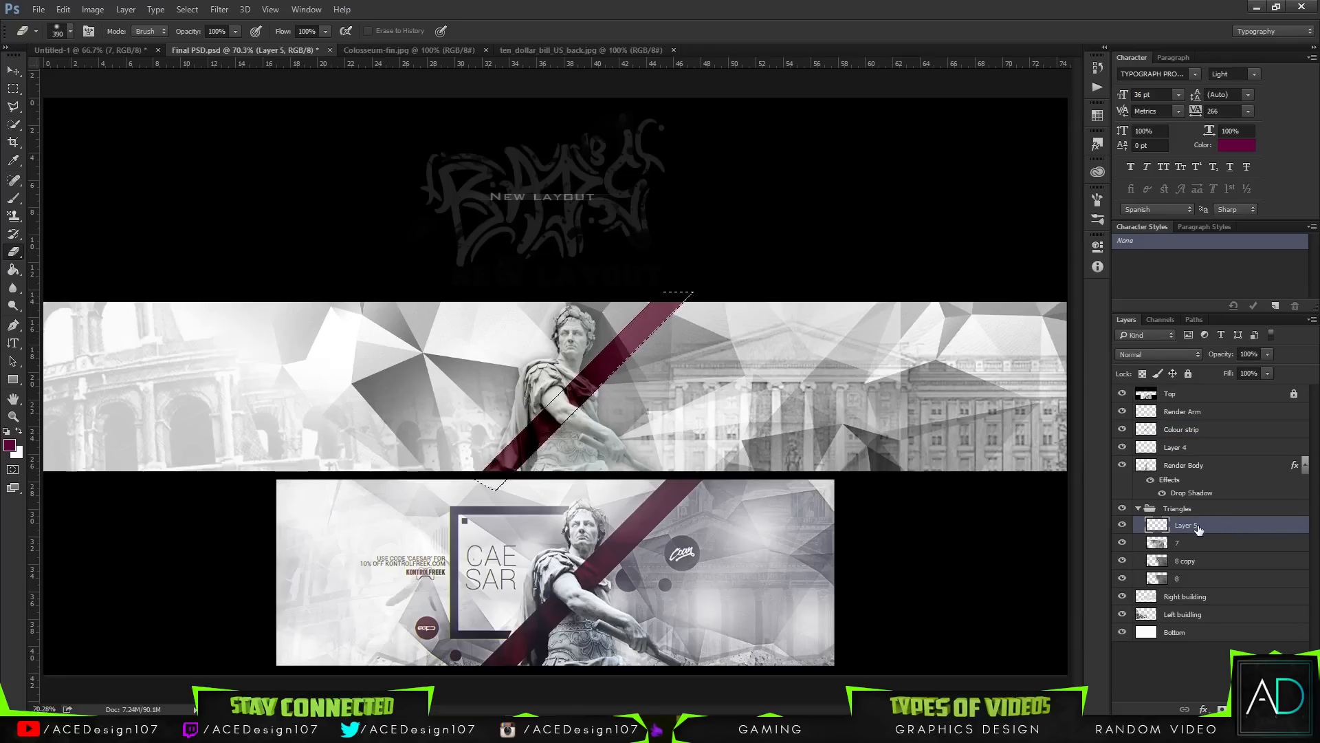
- Remove Layer 5 and delete the triangle texture inside the selected strip outline from the Triangles group, including layer 8
key("Delete")
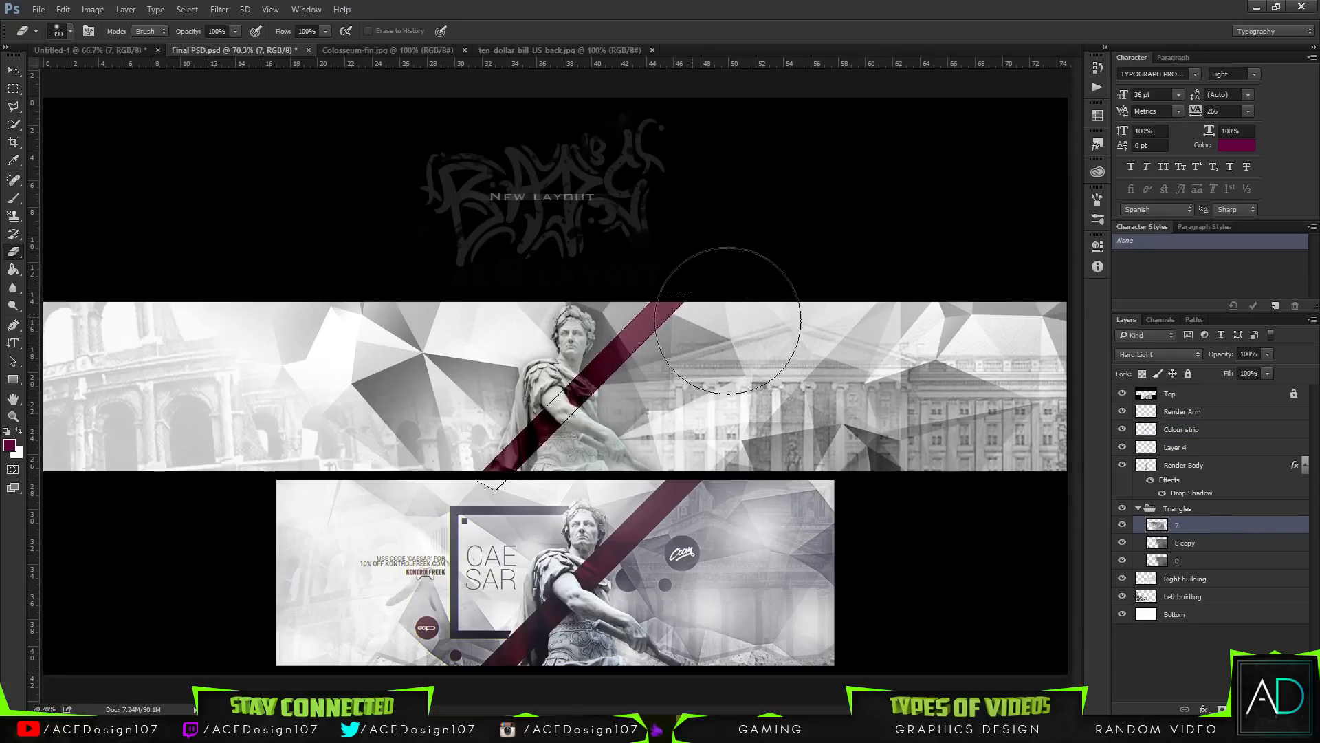
left_click(1219, 547)
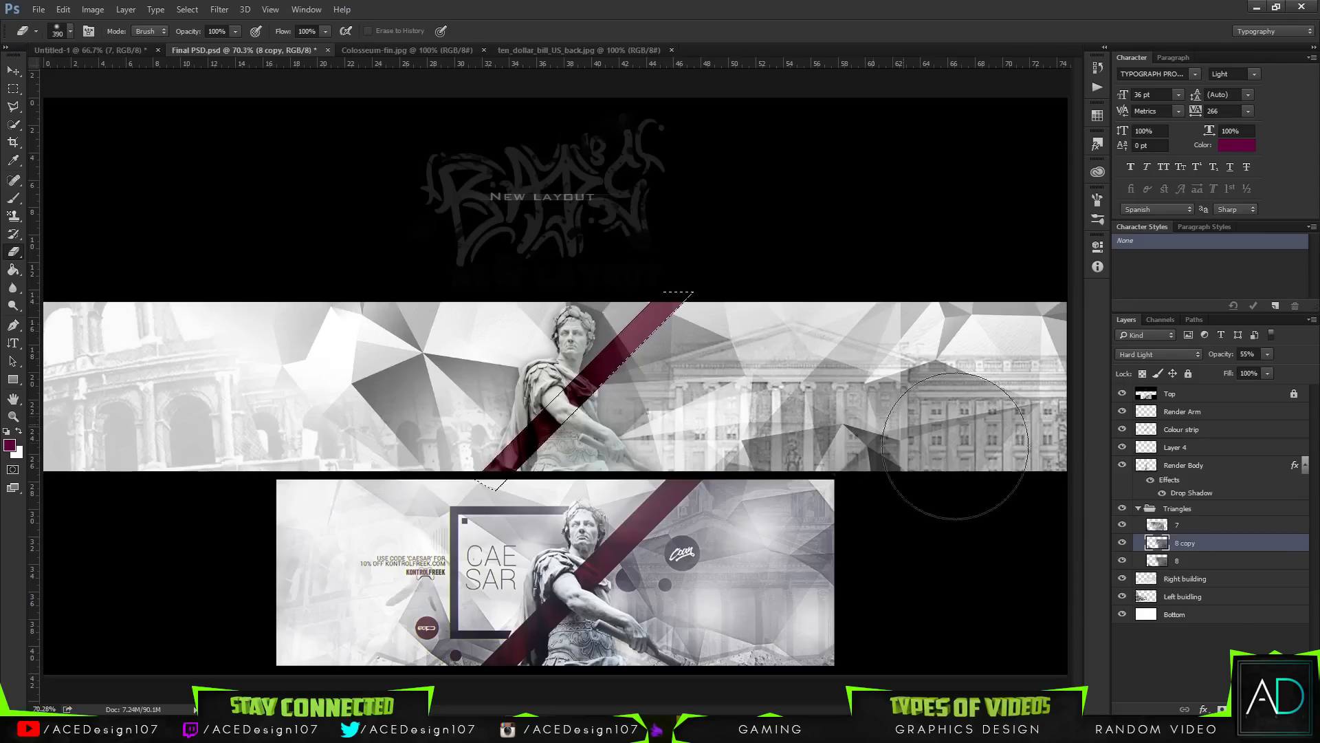
left_click(1208, 561)
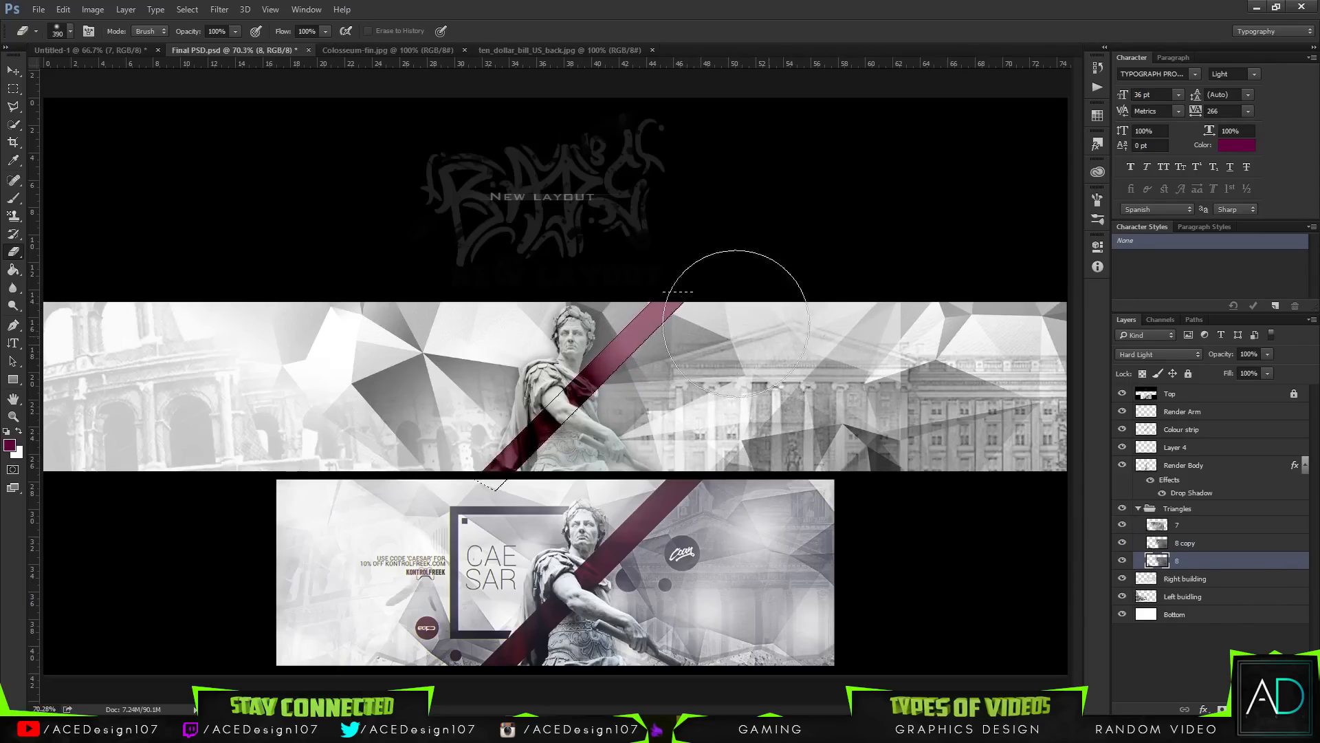
- Reload the Colour strip layer's outline as a selection and add a new layer directly above the Bottom layer
key("ctrl+d")
left_click(1147, 431, "ctrl")
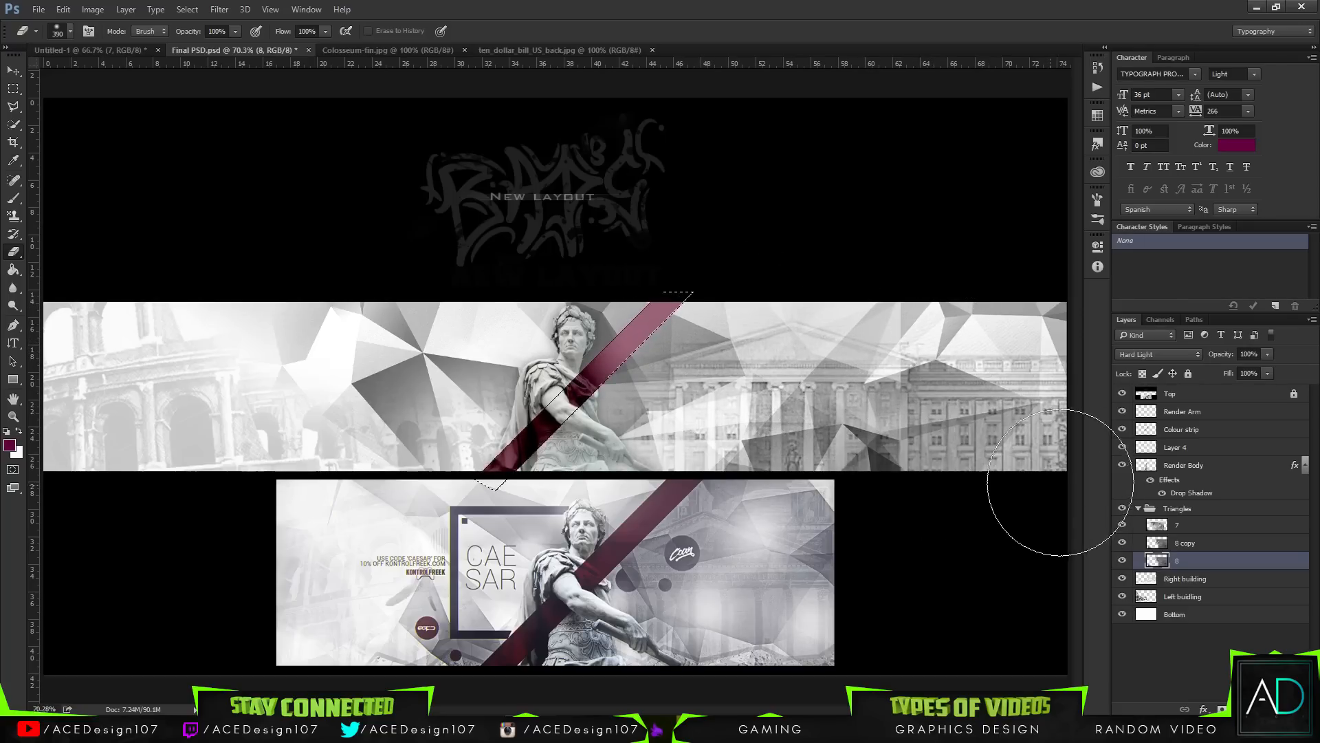
left_click(1216, 596)
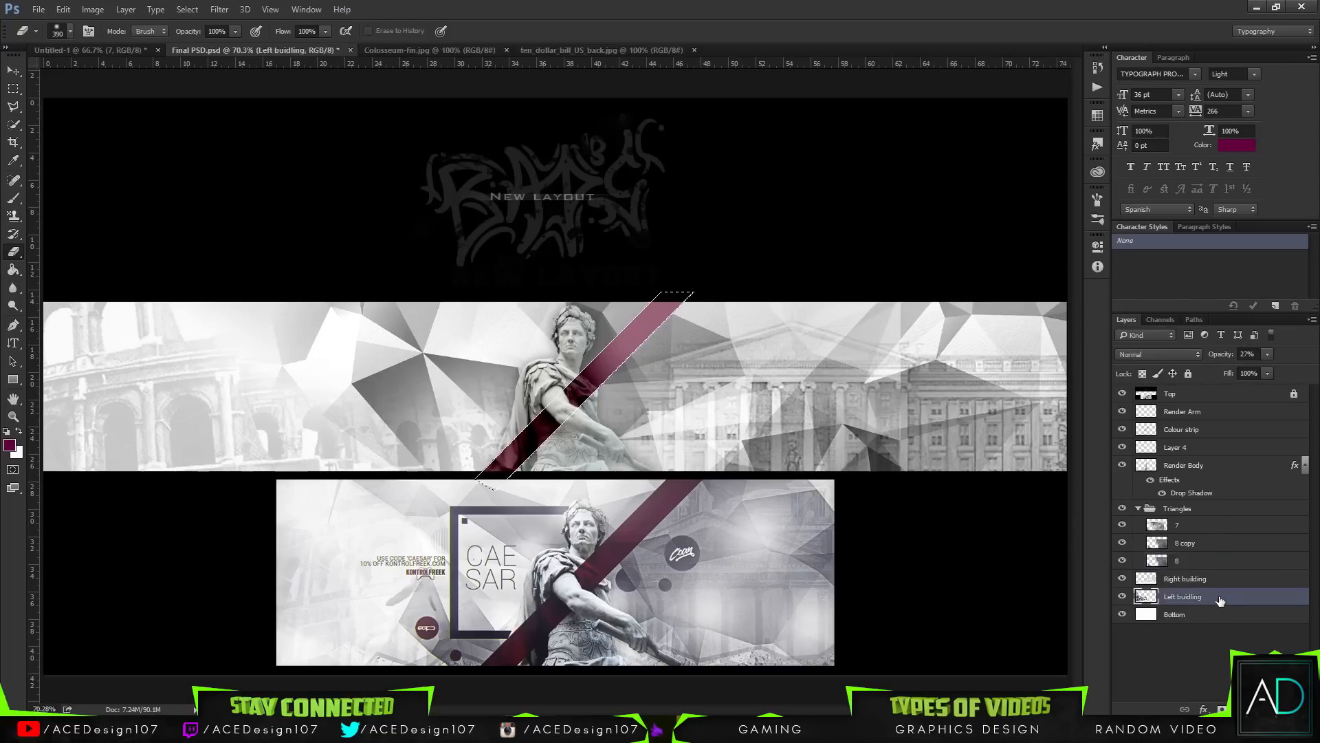
left_click(1240, 577)
left_click(1222, 597)
left_click(1214, 613)
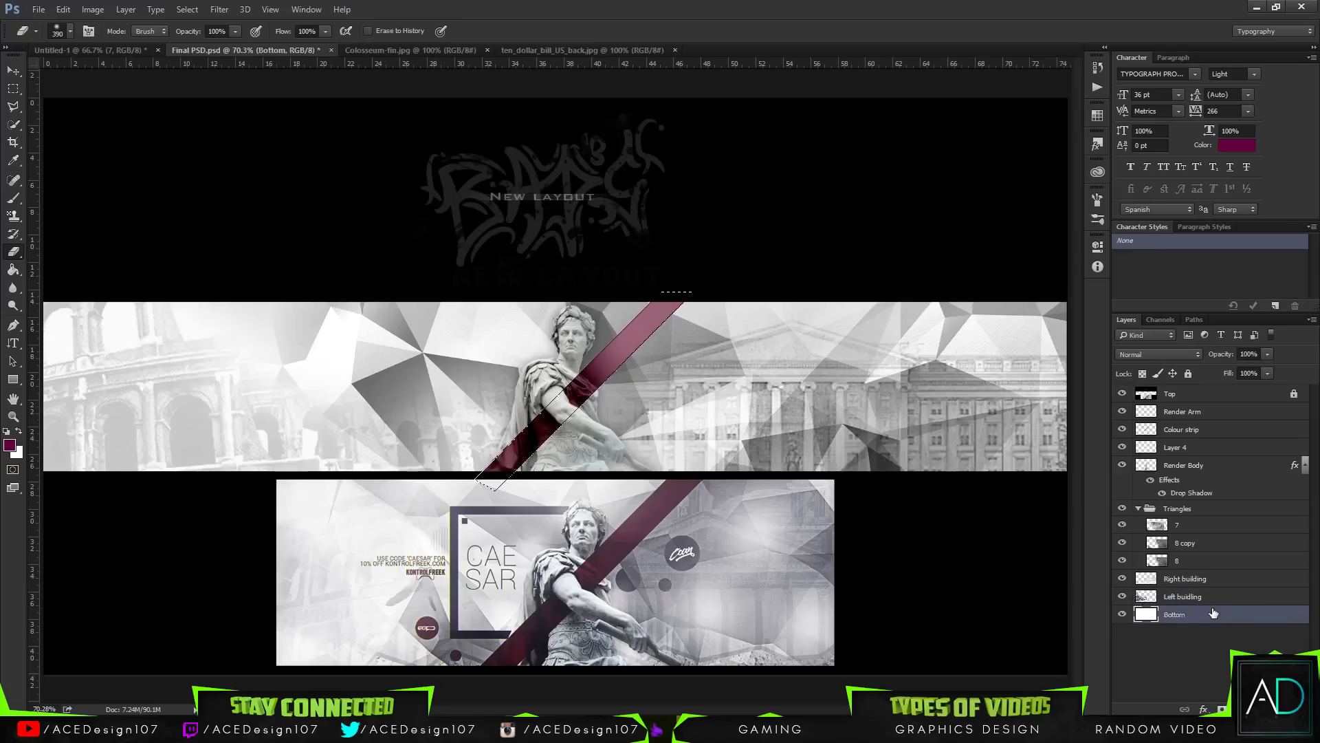
key("ctrl+shift+n")
key("Return")
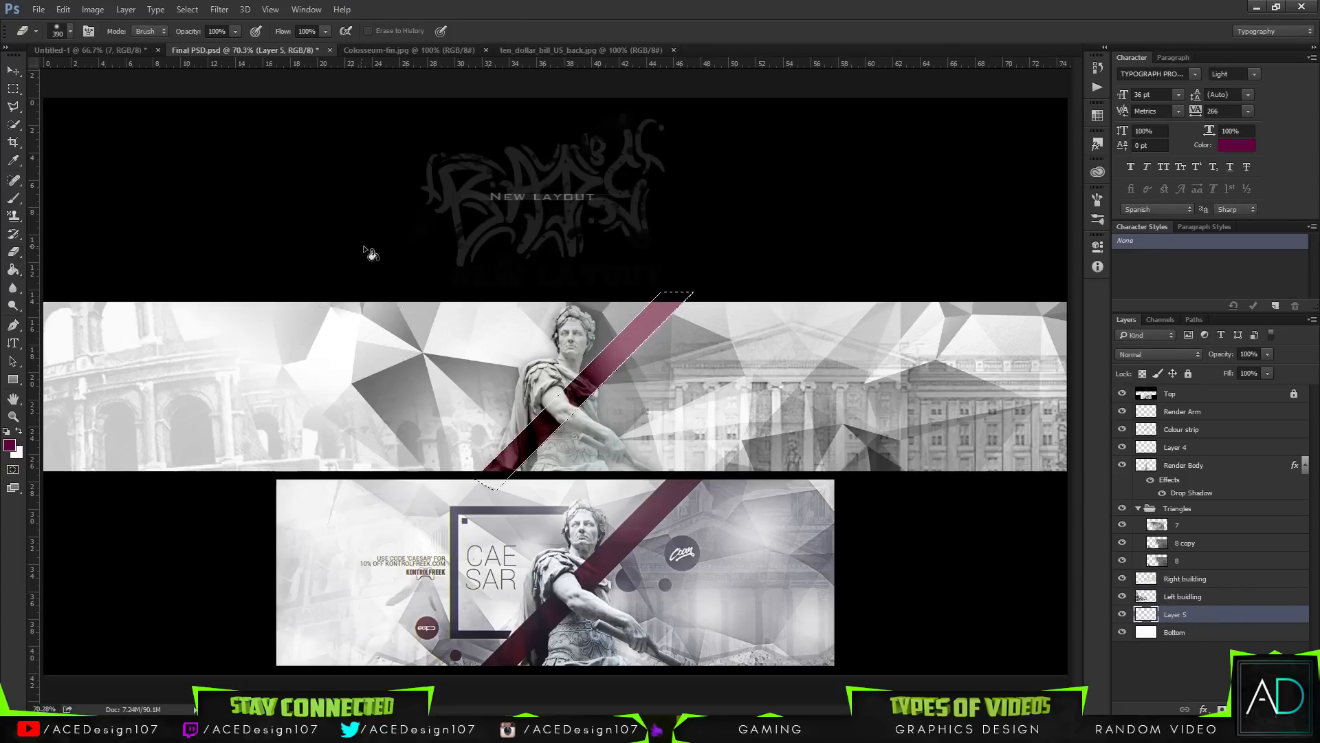
- Fill the strip selection on Layer 5 with the dark magenta foreground colour, deselect, and set the layer's opacity to 79%
key("g")
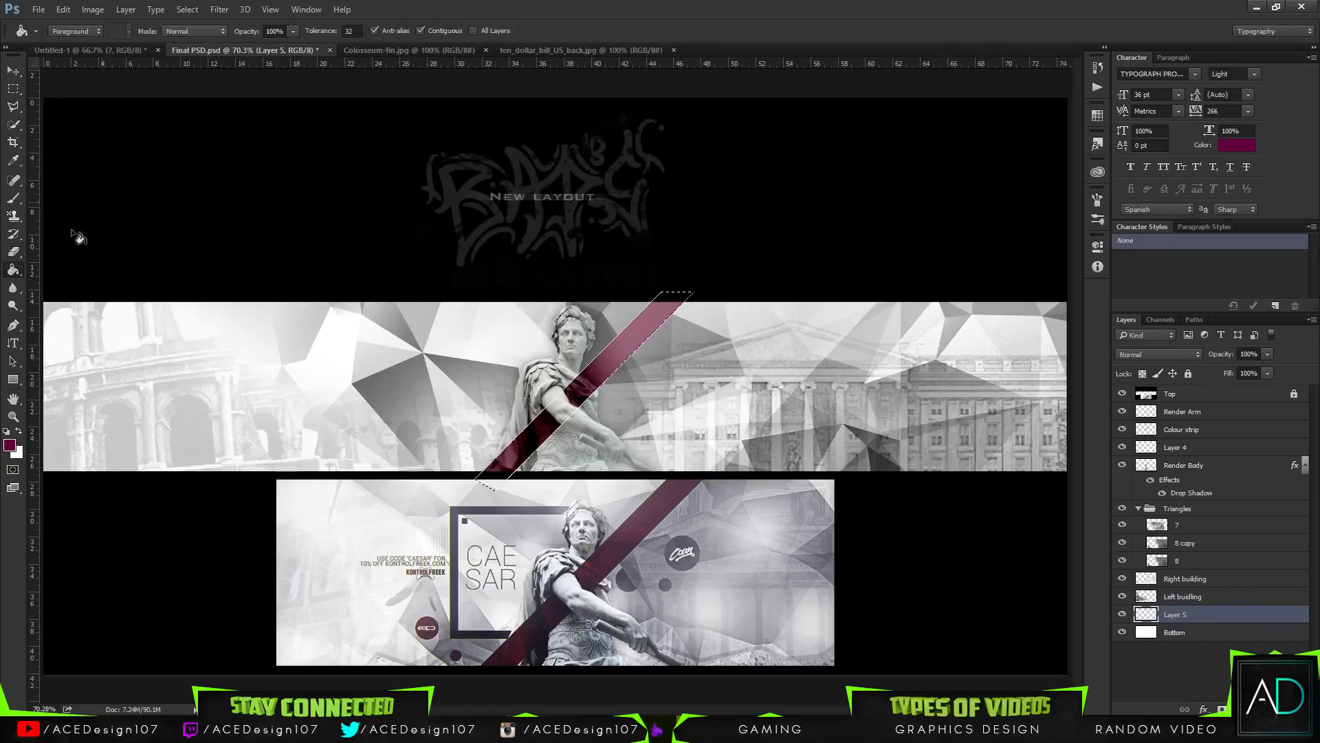
left_click(634, 344)
key("ctrl+d")
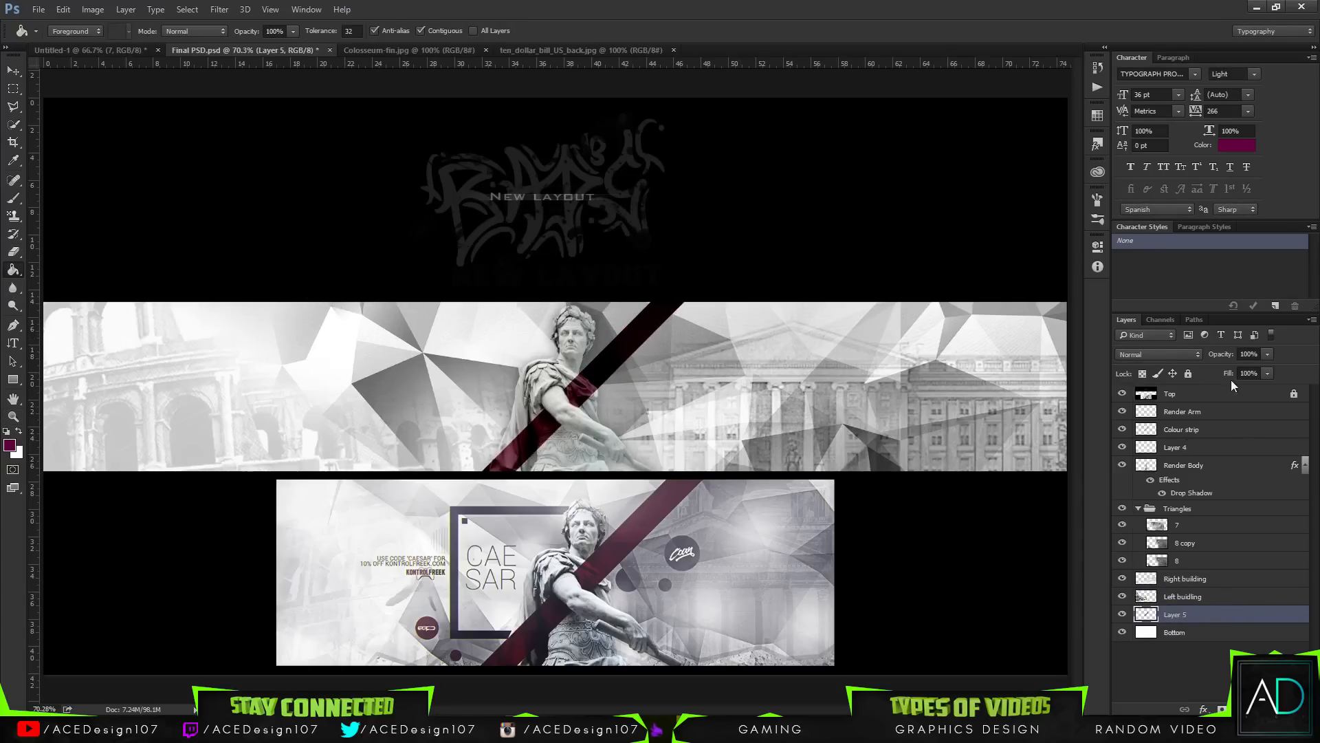
left_click_drag(1252, 368, 1233, 370)
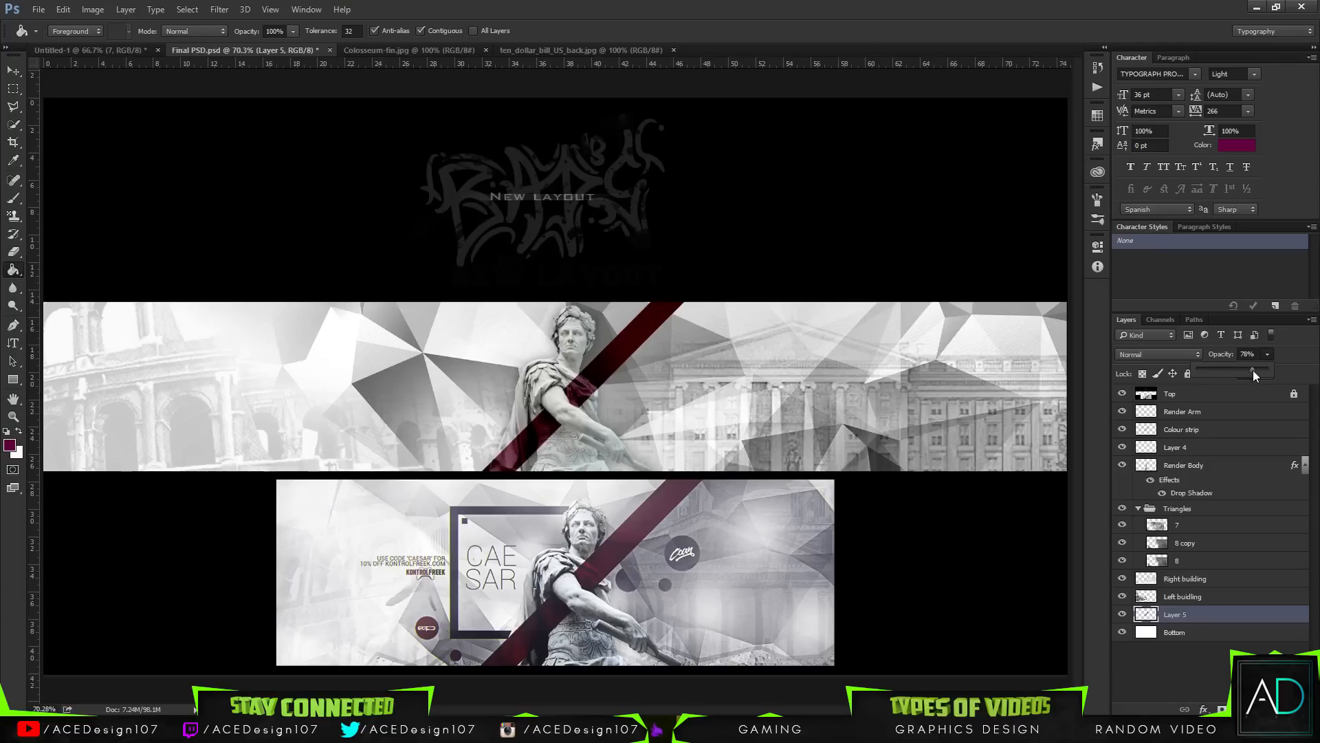
left_click_drag(1253, 370, 1254, 369)
left_click(1218, 611)
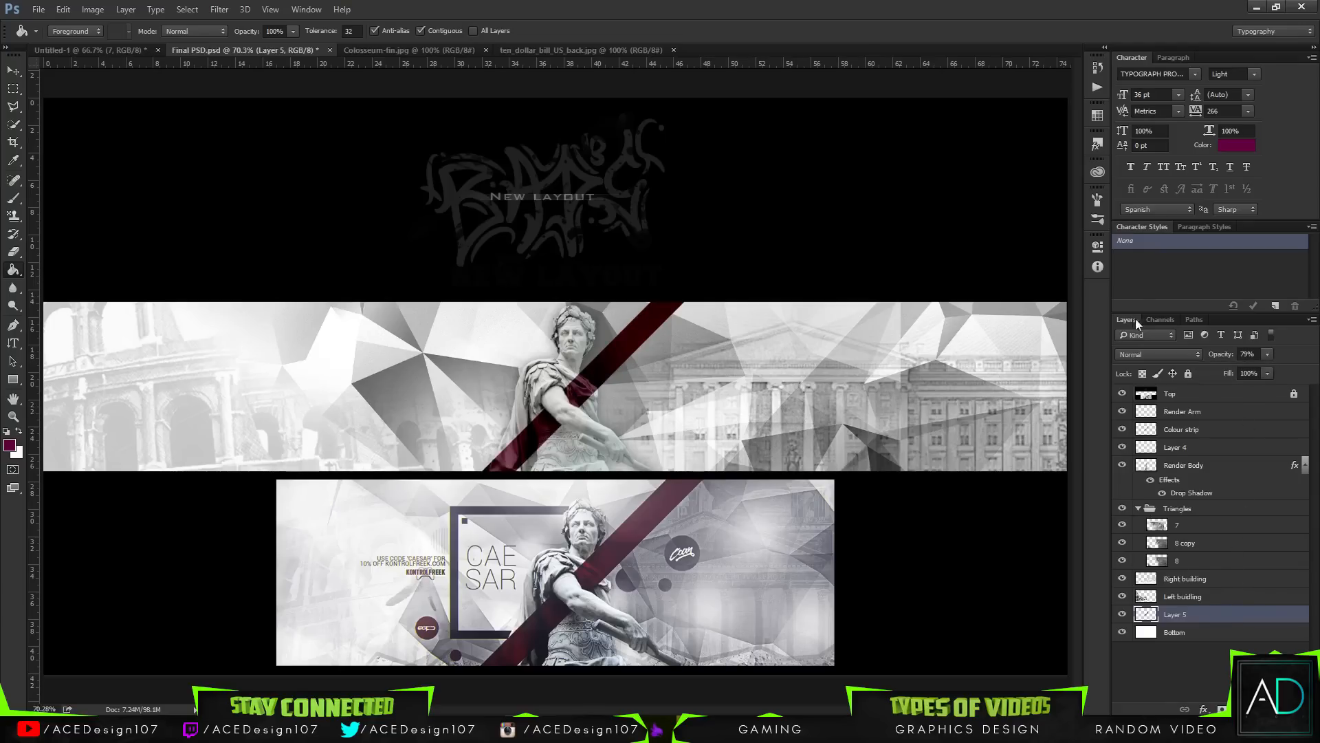
- Try blend modes such as Soft Light and Hard Light on Layer 5 and set it to Linear Burn
left_click(1194, 352)
left_click(1146, 493)
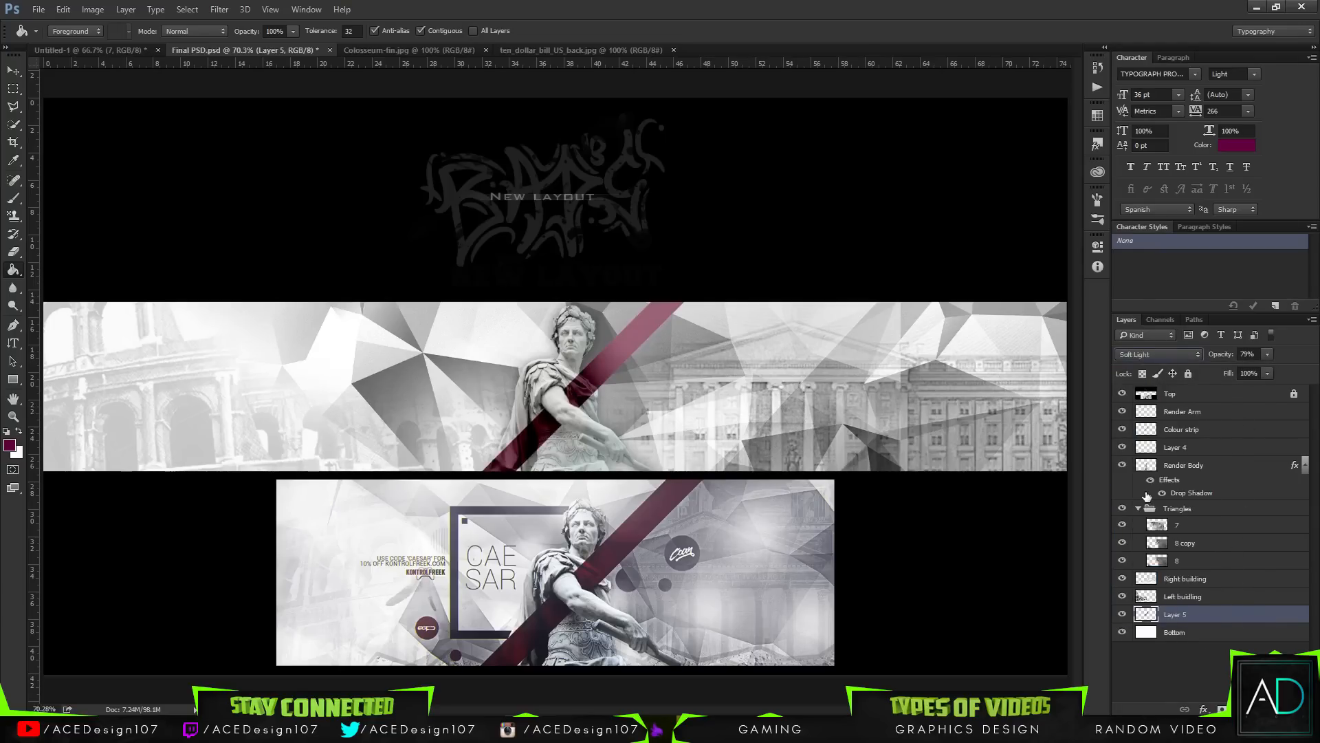
key("Down")
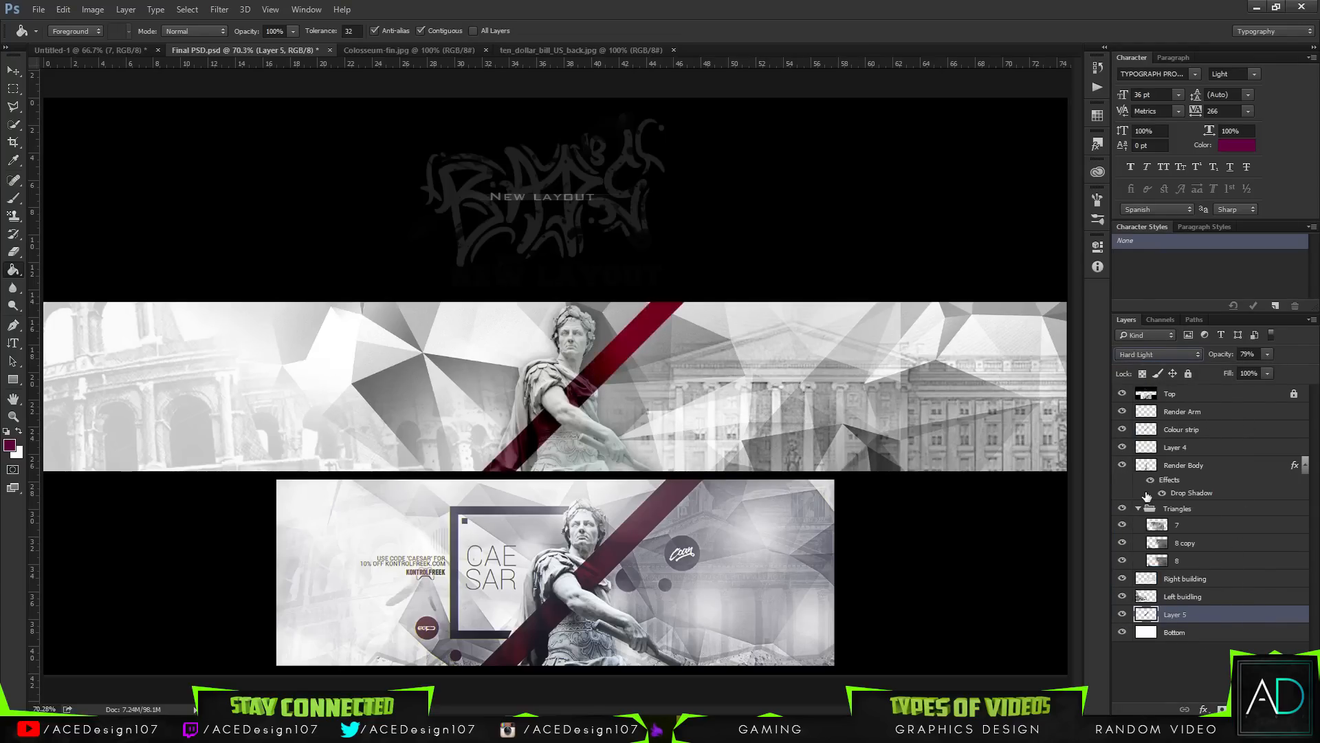
key("Up")
key("Up")
key("Up")
key("Up")
key("Up")
key("Up")
key("Up")
key("Up")
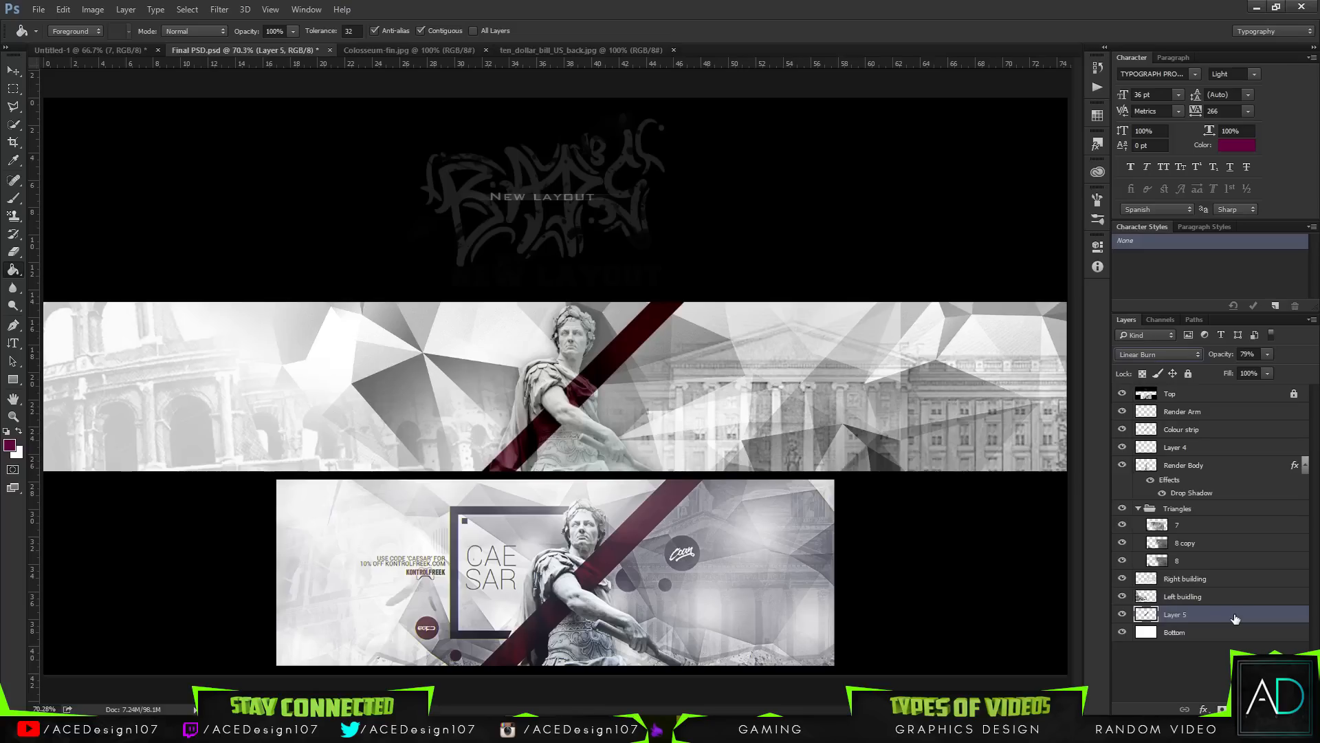
- Adjust Layer 5 with Hue/Saturation and lower its fill to 72%
key("ctrl+u")
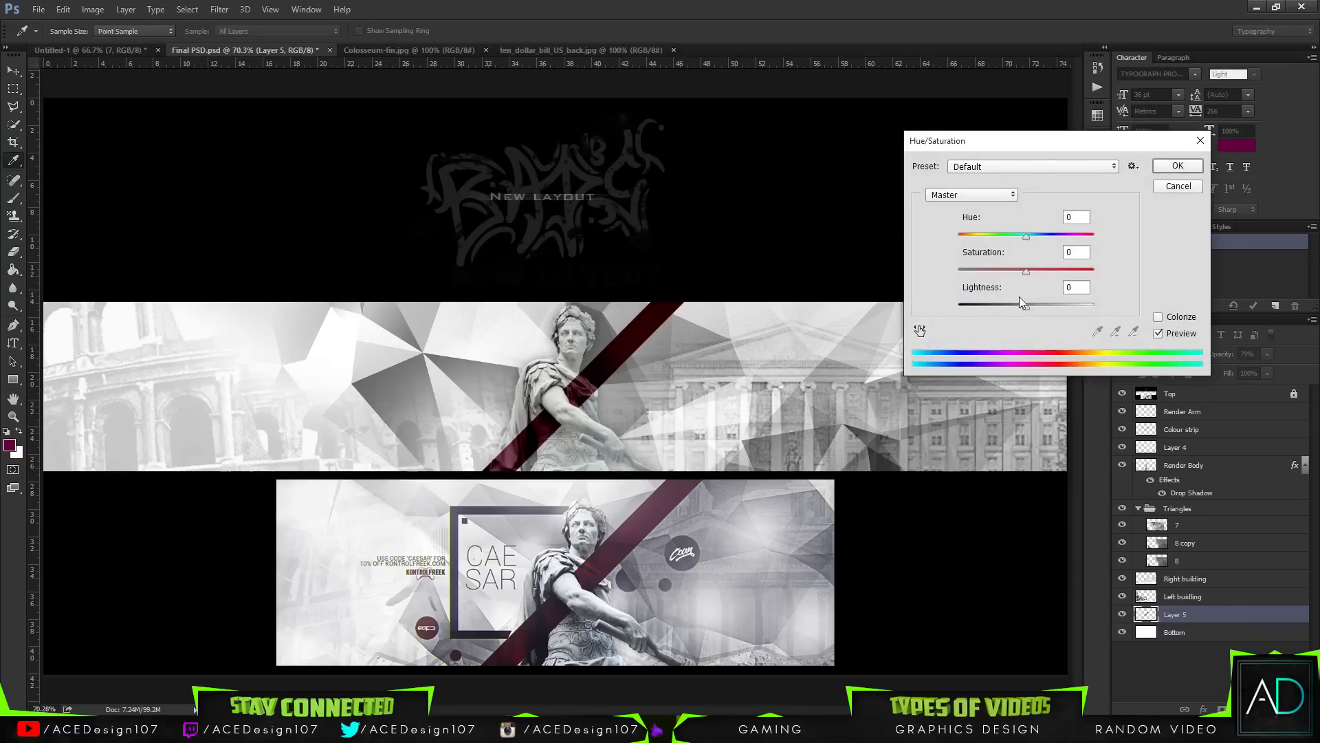
left_click_drag(1023, 303, 1013, 270)
left_click(1160, 166)
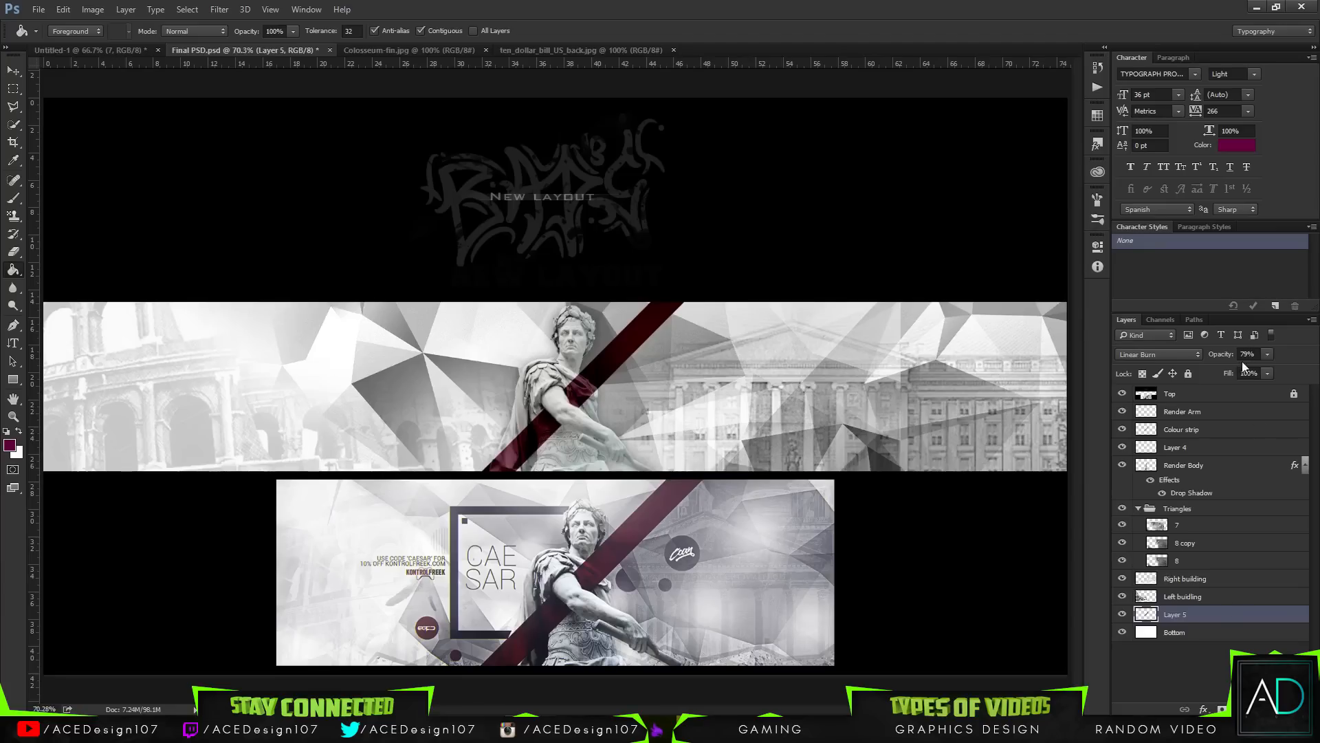
left_click_drag(1229, 389, 1249, 388)
- Enlarge the triangle texture on layer 8 of the Triangles group with Free Transform, extending it beyond the banner's right edge
left_click(1215, 544)
left_click(1180, 560)
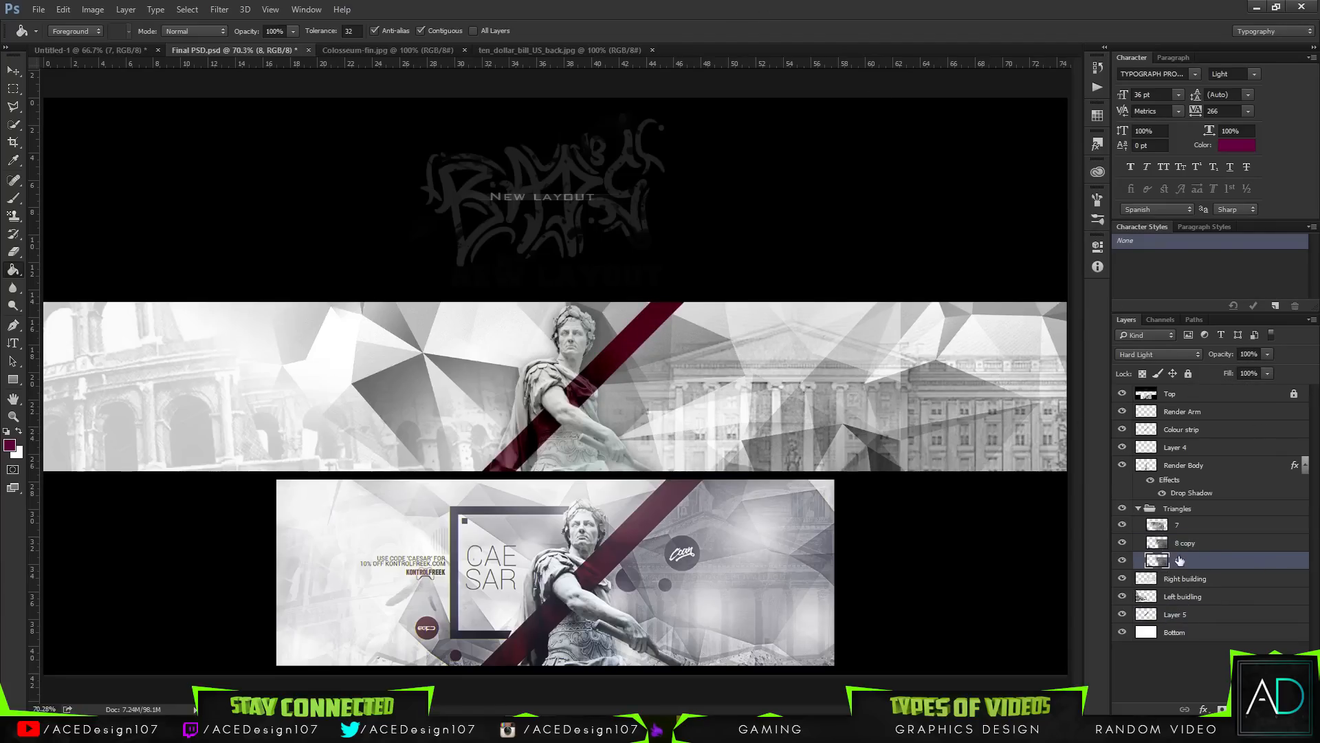
key("v")
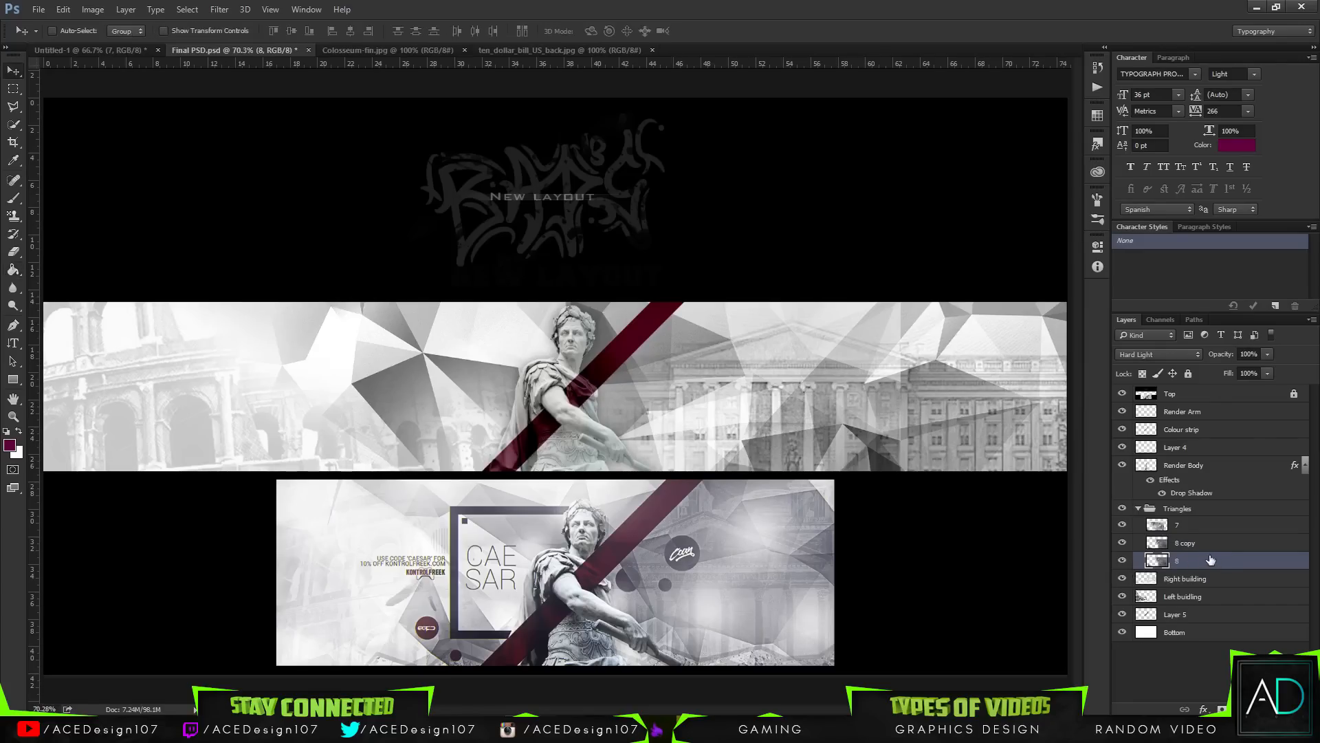
key("ctrl+t")
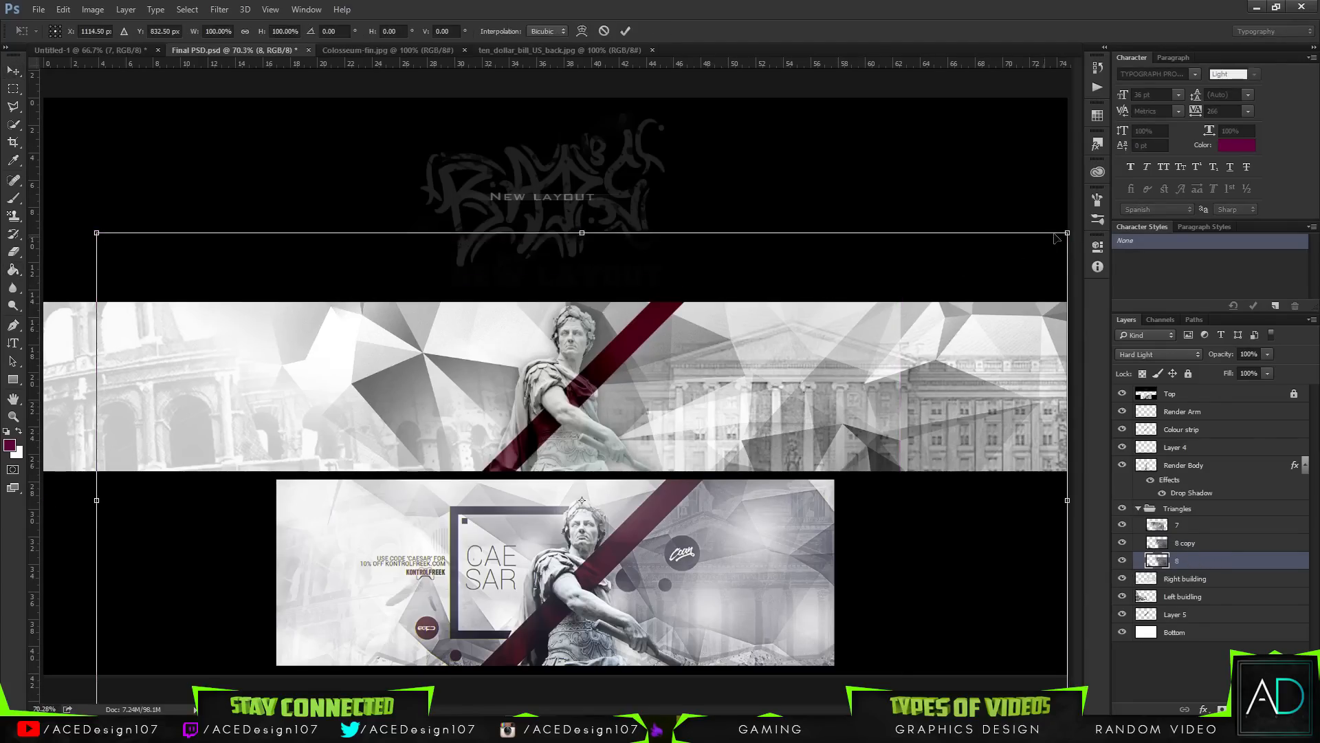
left_click_drag(1067, 233, 1203, 164)
key("Return")
- Erase parts of layer 8's triangle texture over the right building with the large 390 px eraser
key("e")
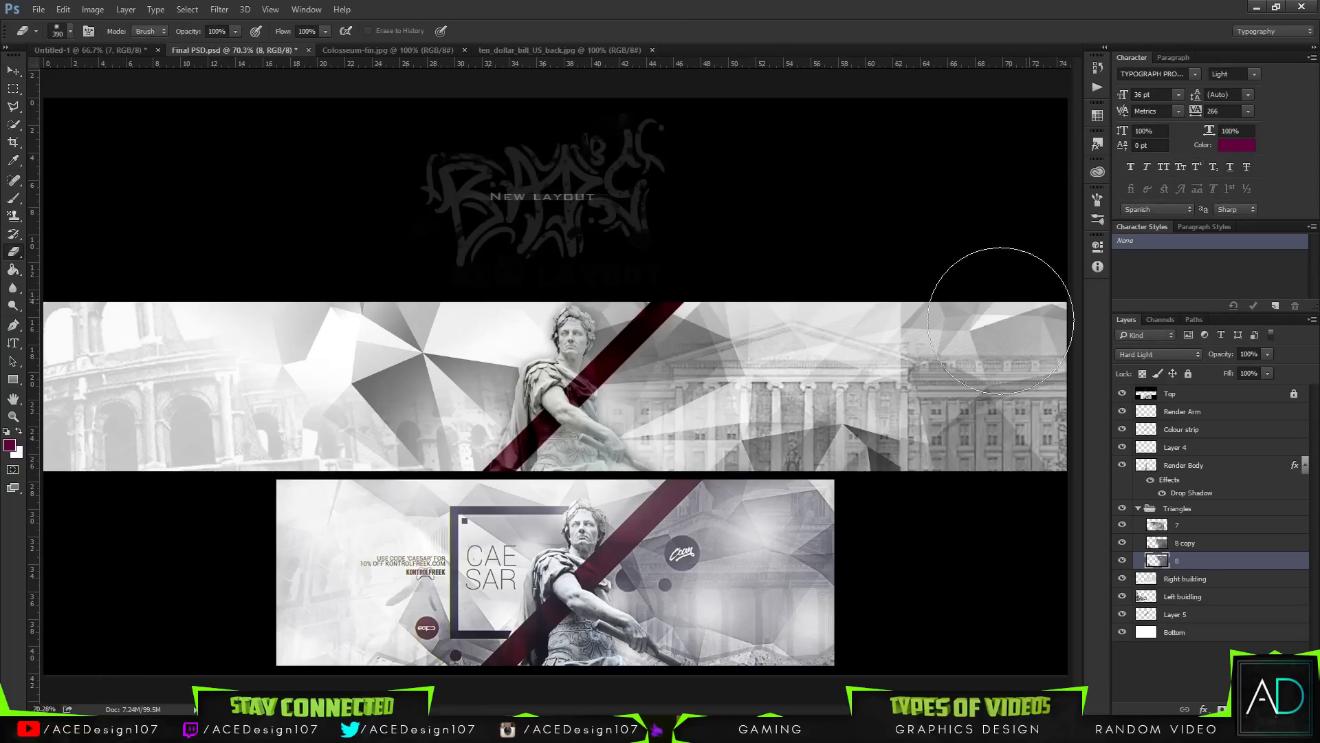
mouse_move(979, 339)
left_mouse_down()
mouse_move(743, 398)
mouse_move(715, 303)
mouse_move(660, 428)
left_mouse_up()
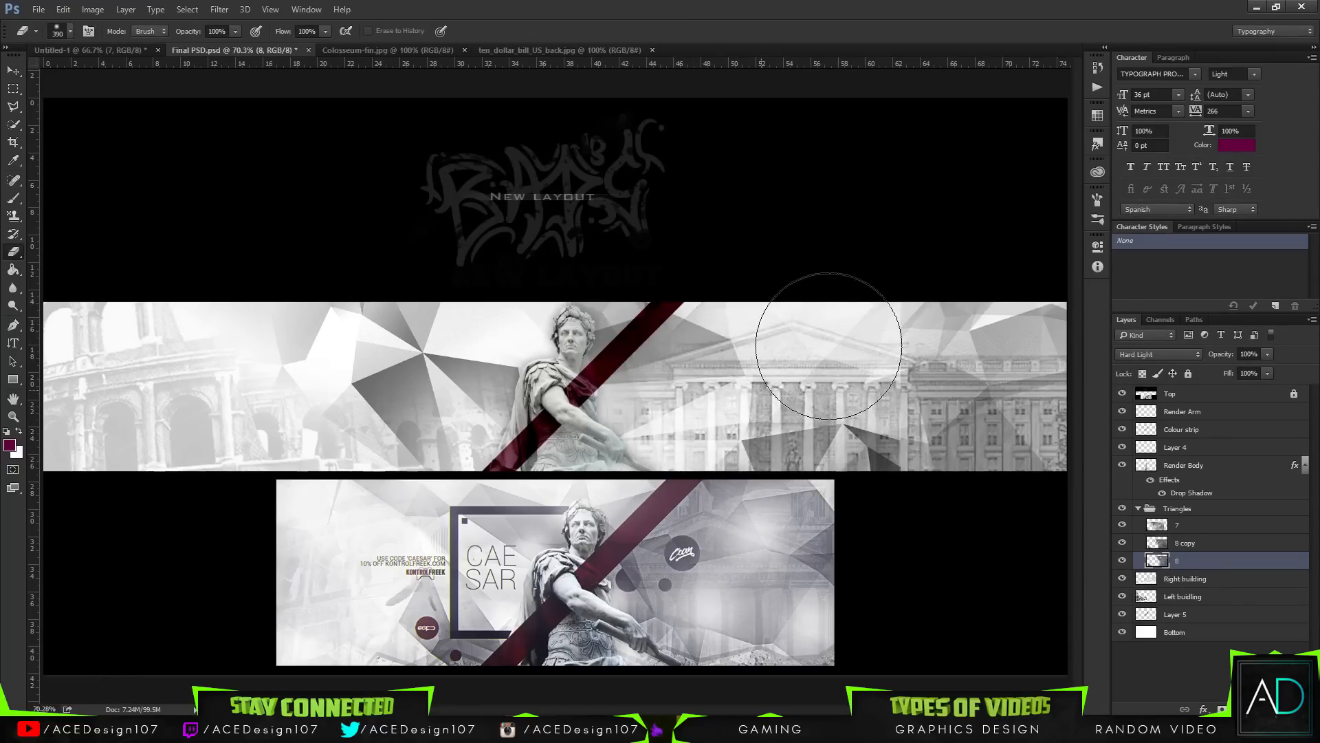
left_click_drag(885, 597, 1073, 447)
- Set Layer 5's opacity to 46% and switch to the Move tool
left_click(1221, 614)
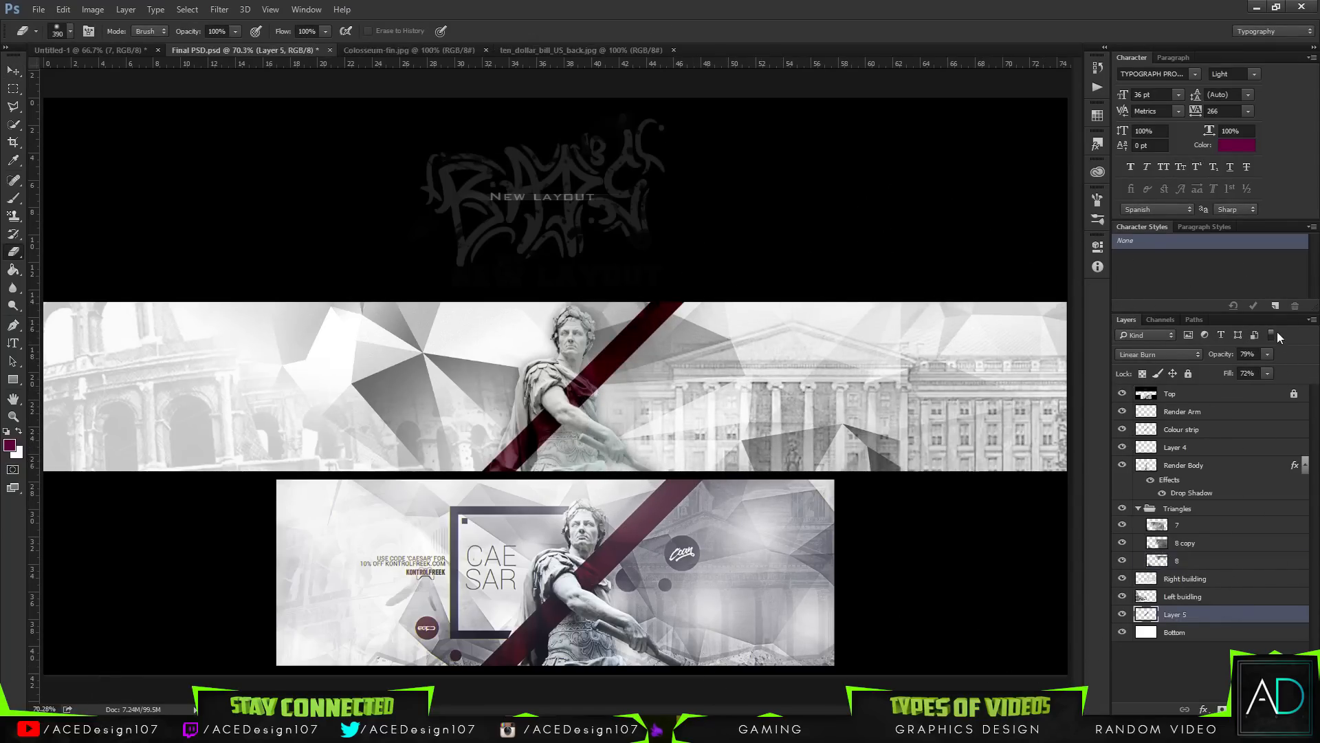
left_click_drag(1262, 360, 1235, 372)
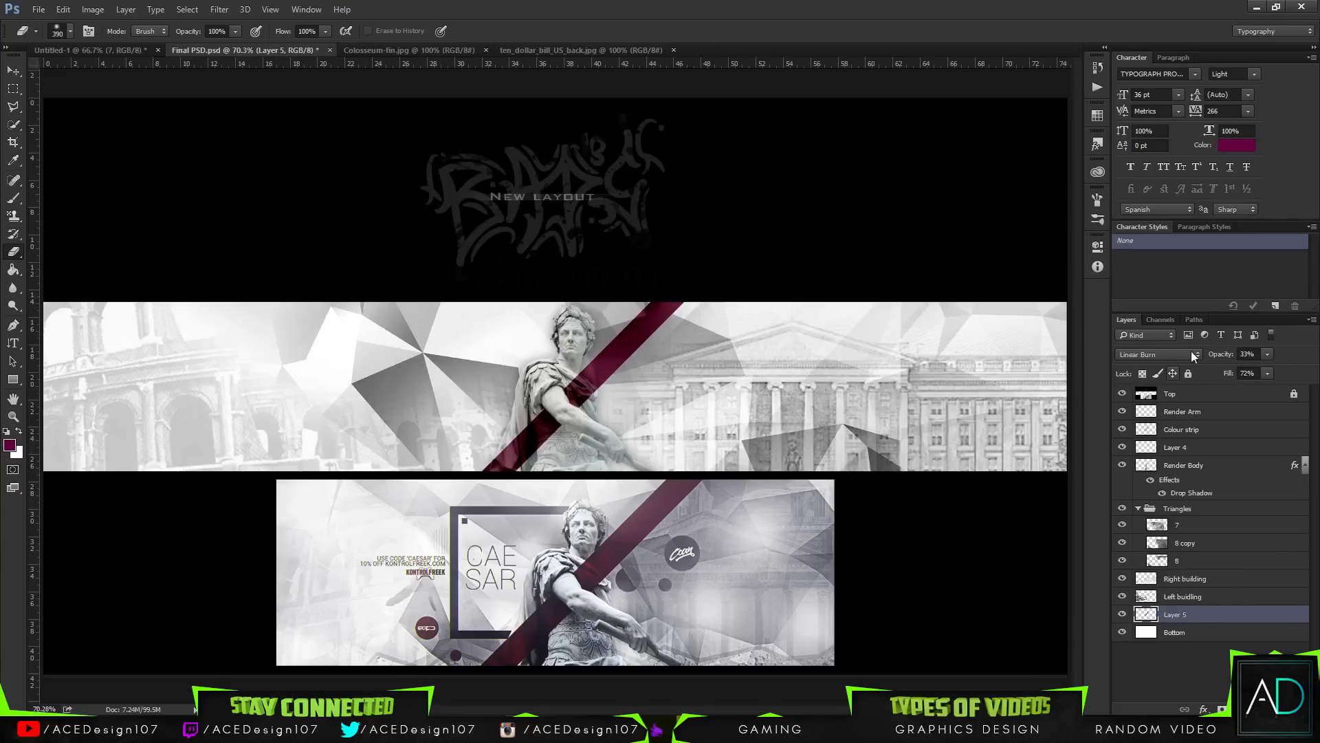
left_click_drag(1275, 368, 1277, 369)
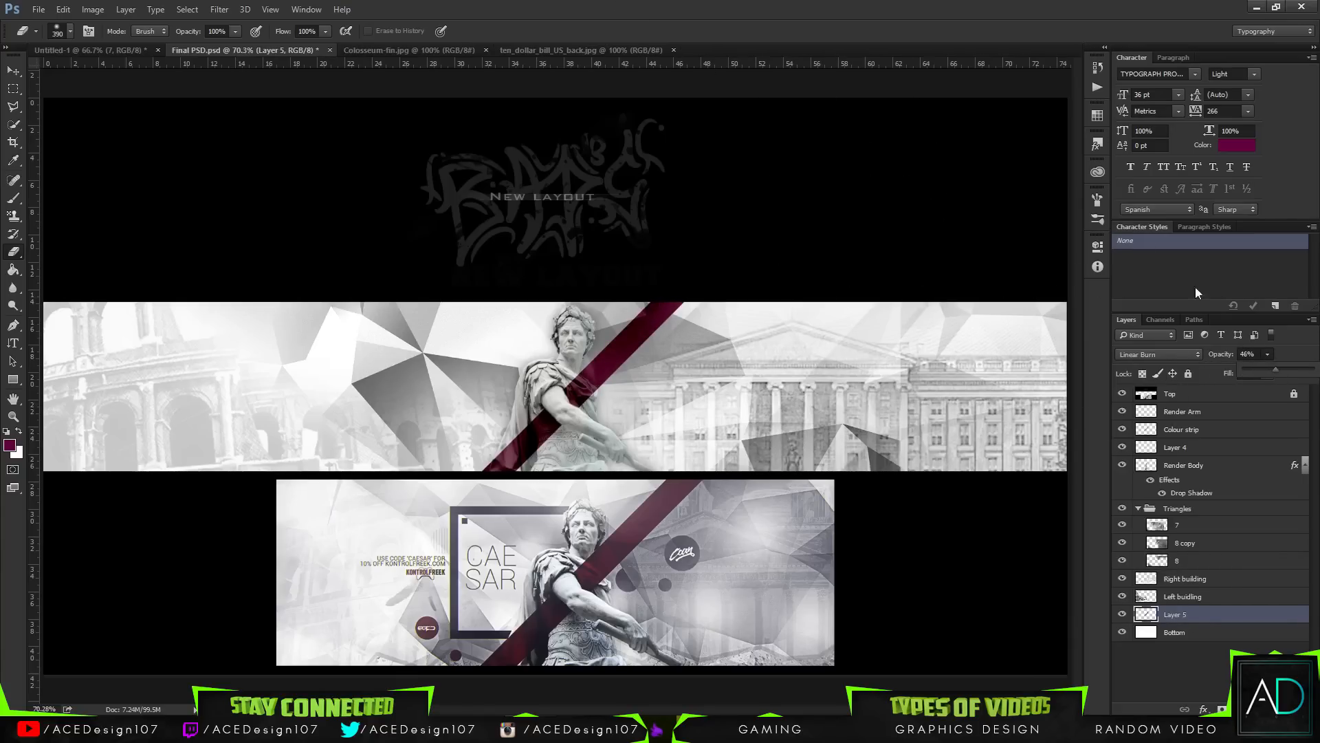
left_click(23, 72)
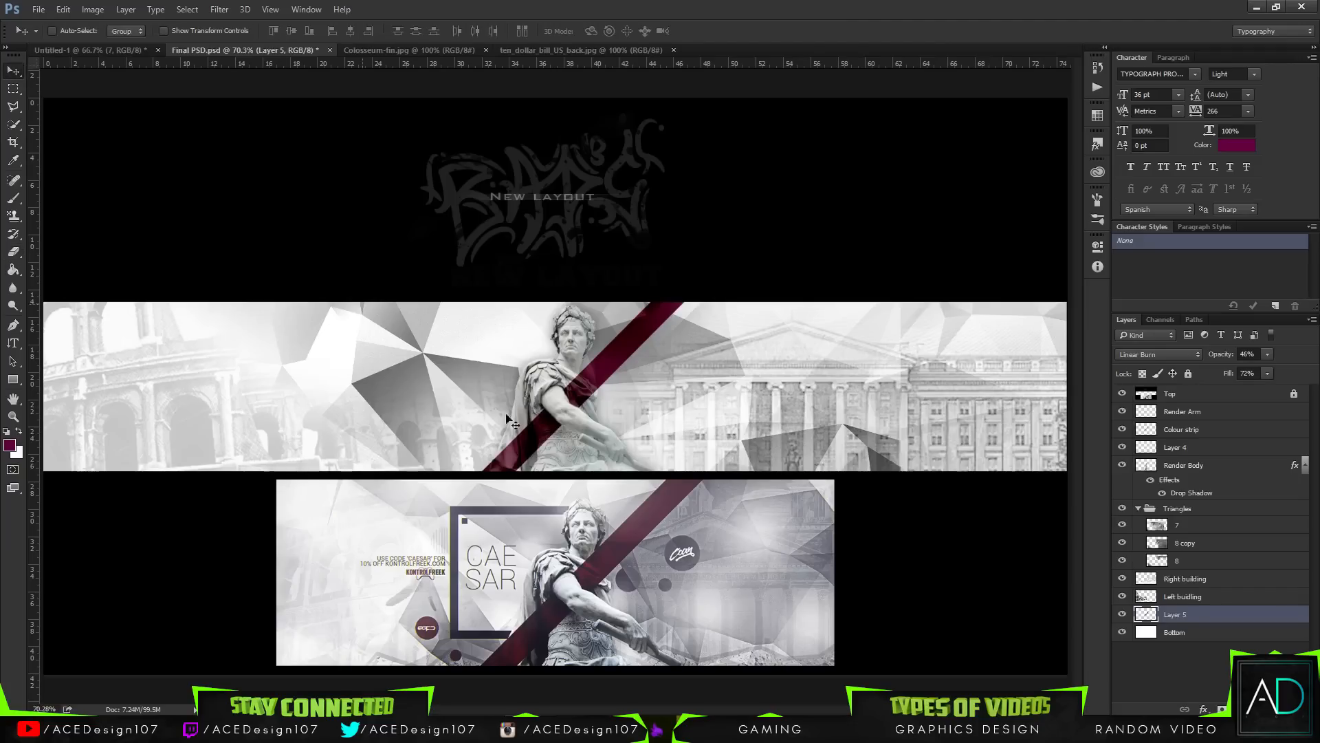
- Collapse the Triangles group and set the Colour strip layer's opacity to 100%
left_click(1138, 508)
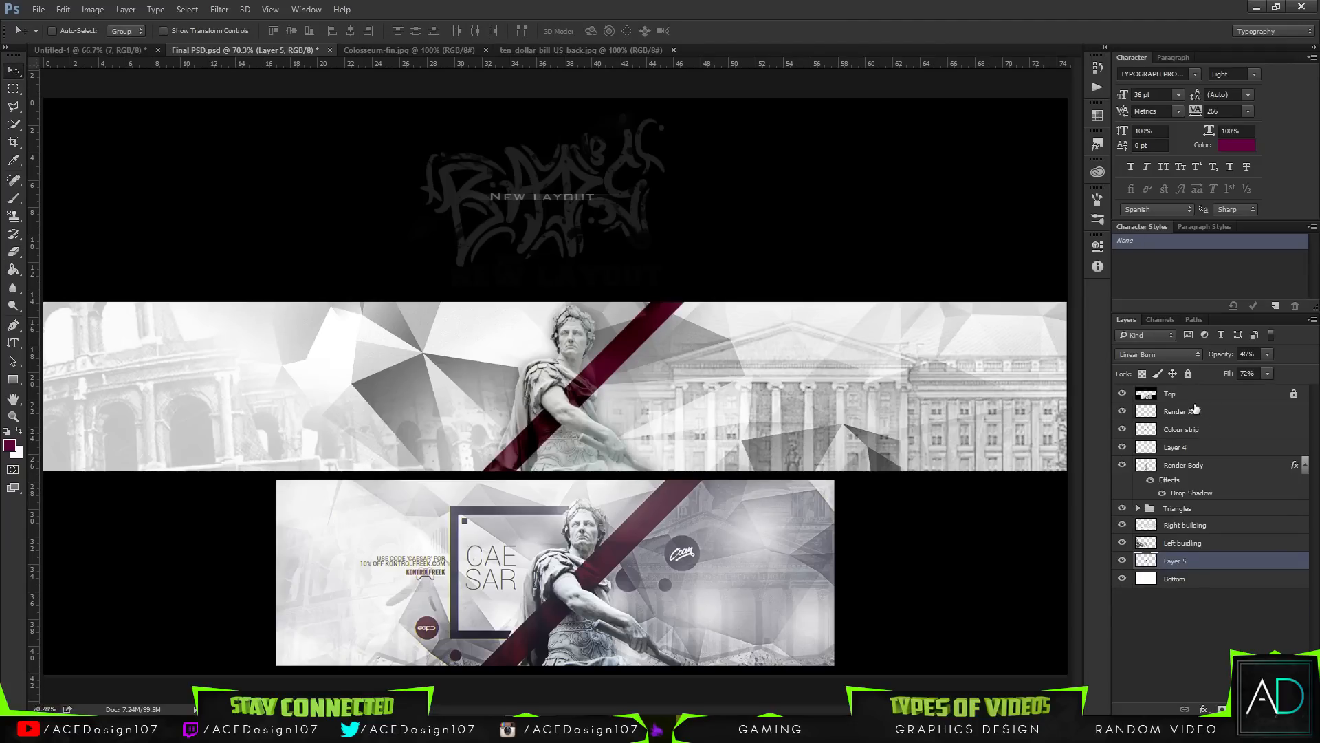
left_click(1215, 429)
left_click(1267, 355)
mouse_move(1253, 373)
left_mouse_down()
mouse_move(1244, 367)
mouse_move(1269, 368)
left_mouse_up()
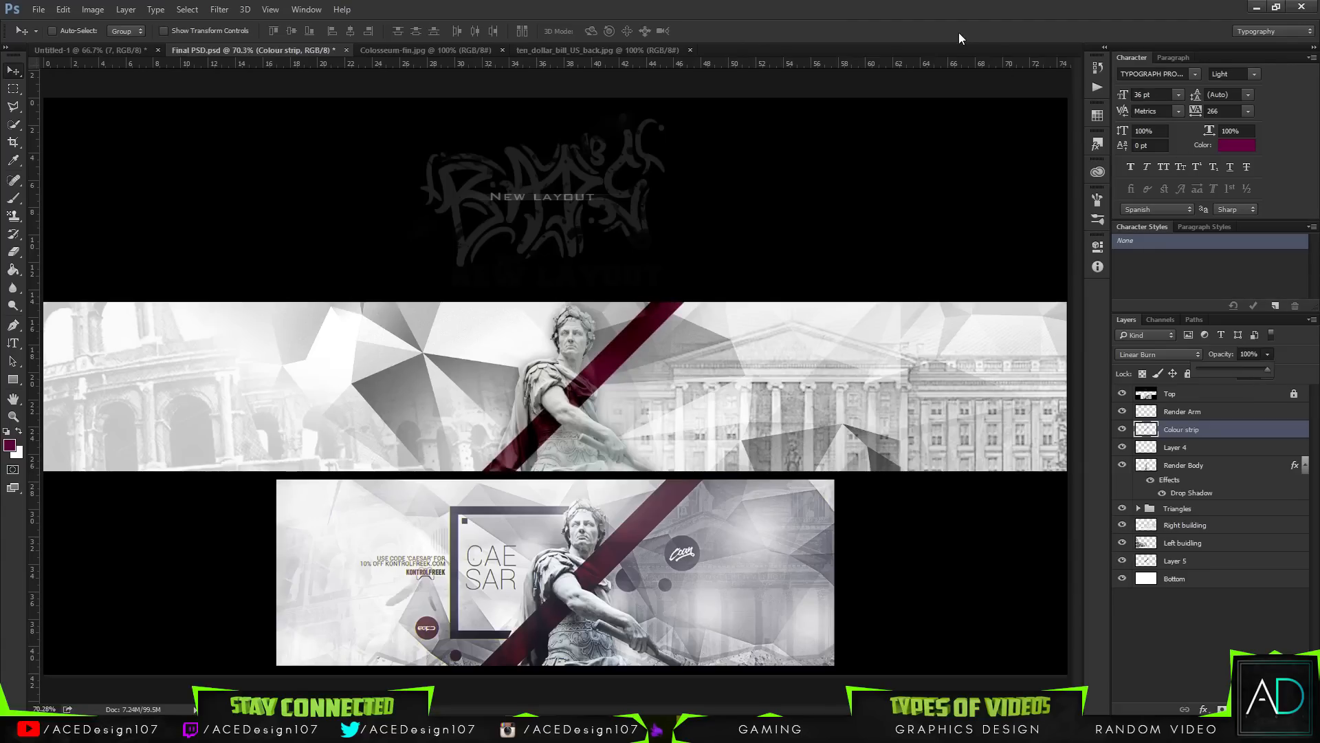
left_click(704, 5)
- Draw a black-filled circle with the Ellipse tool over the banner's right building, just beside the statue
left_click(12, 379)
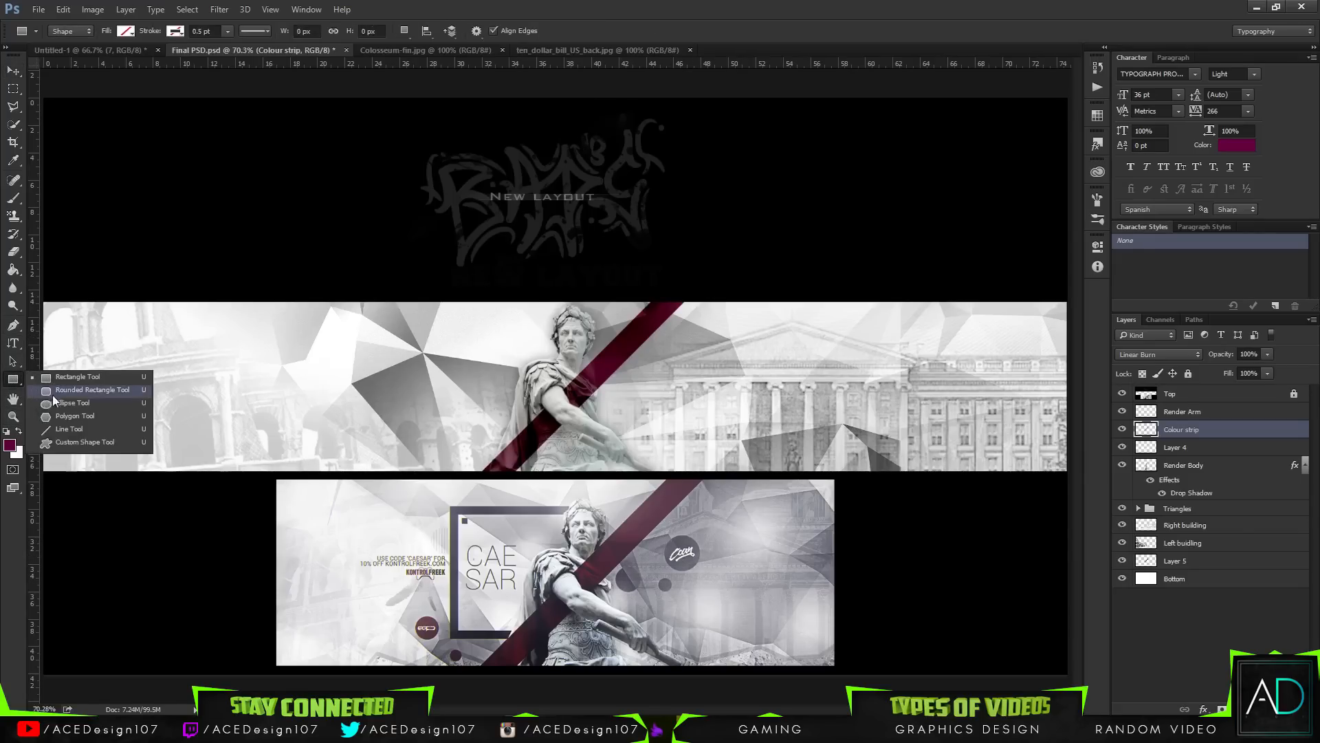
left_click(59, 406)
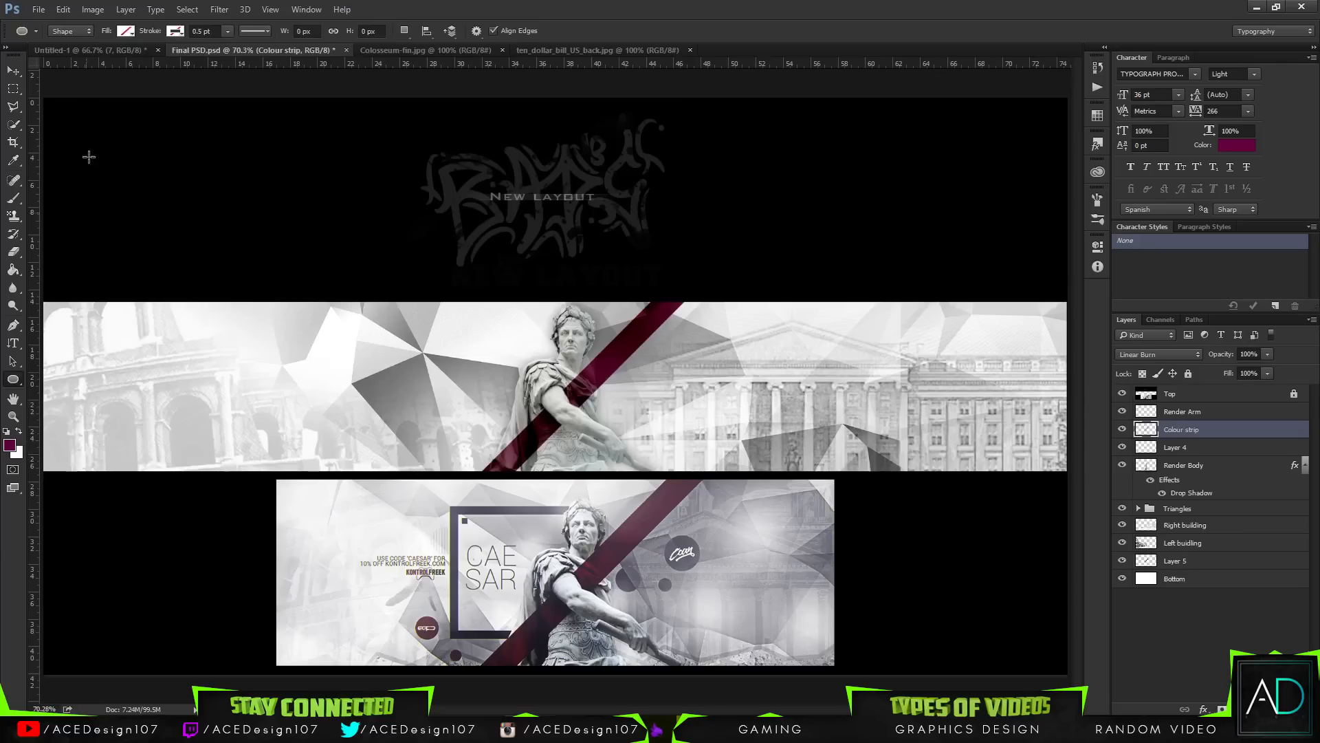
left_click(125, 32)
left_click(101, 103)
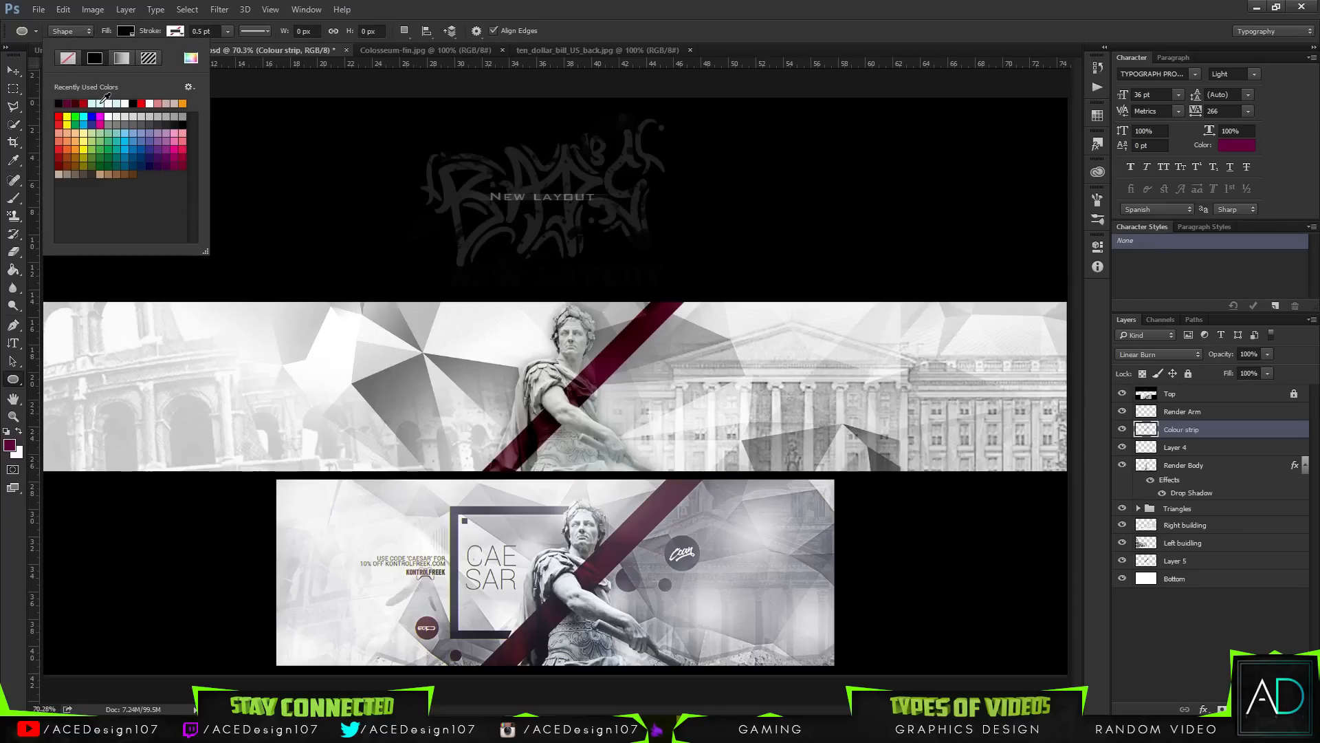
left_click(592, 3)
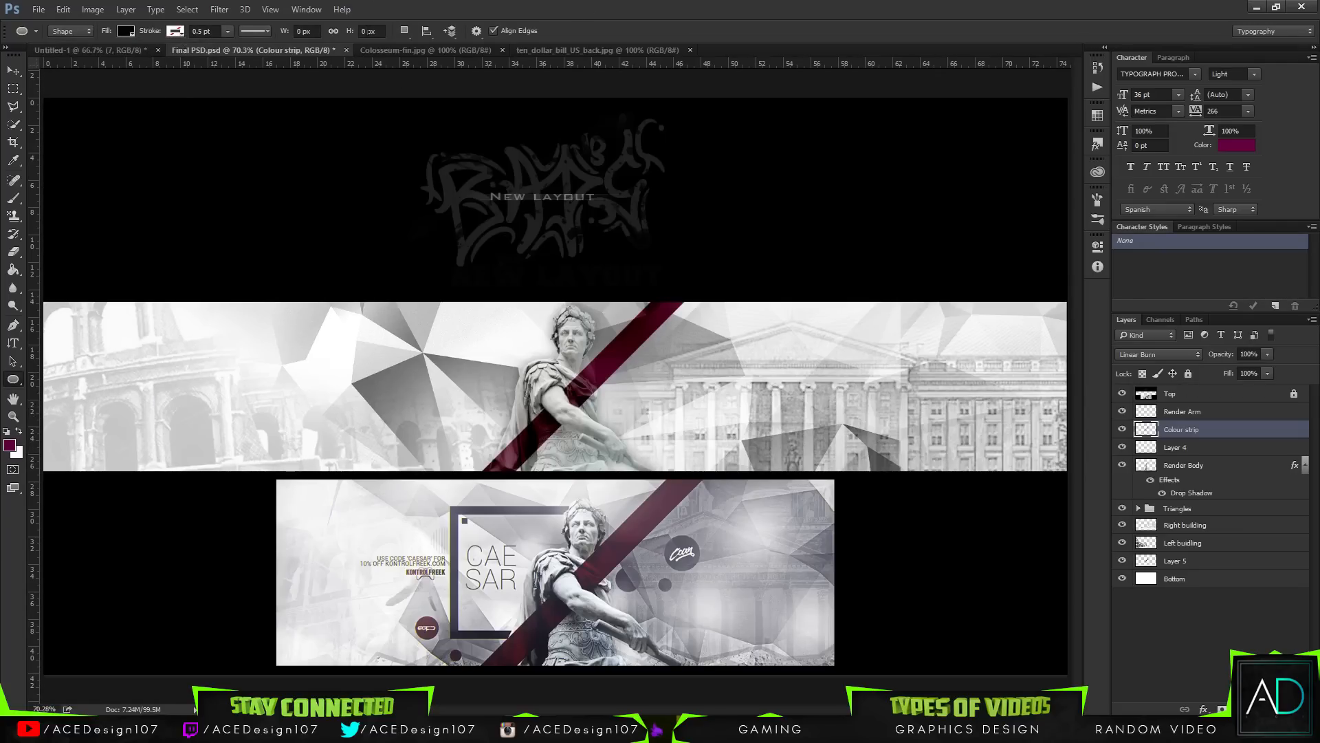
left_click_drag(709, 416, 770, 434)
- Duplicate the black circle, scaling and placing the pair as a larger one beside the strip and one about 58 px wide lower right
key("v")
key("ctrl+j")
key("ctrl+t")
key("Return")
key("ctrl+t")
key("Return")
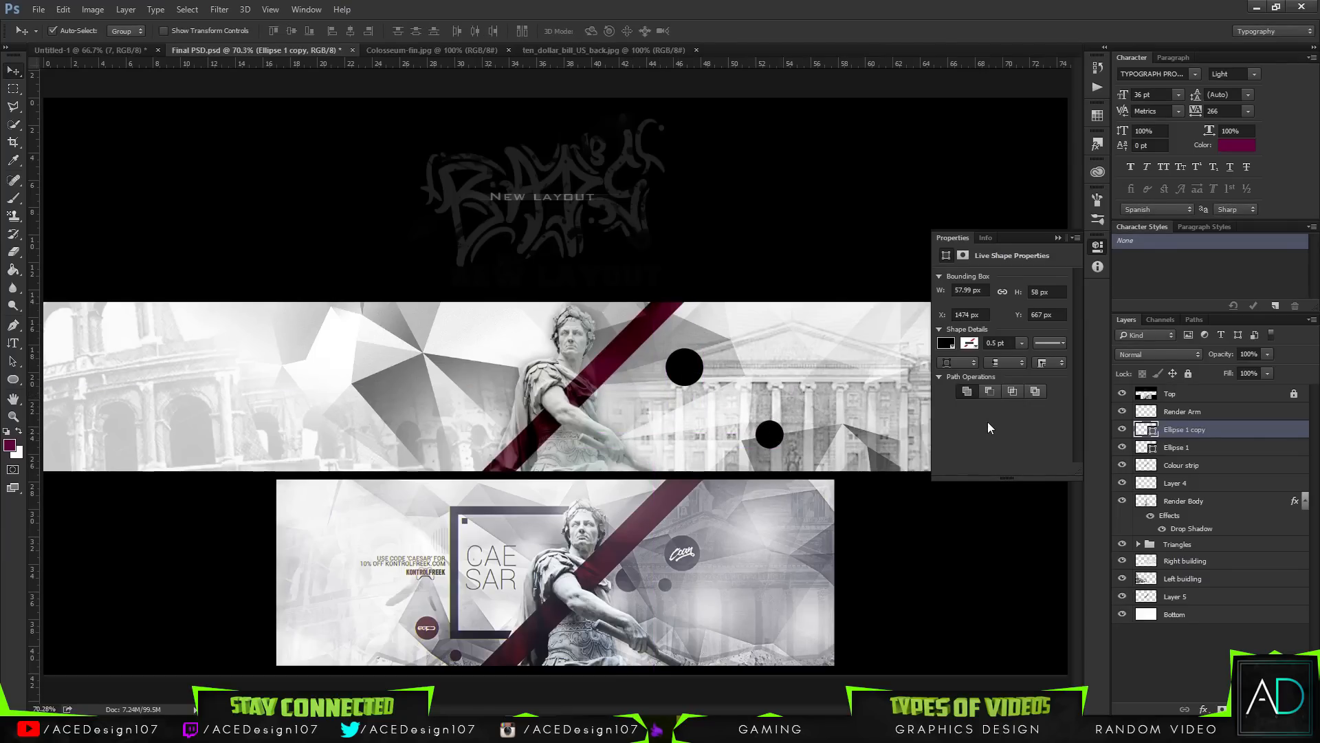
- Duplicate the circle again and shrink it to a small dot between the statue's arm and the larger circle
key("ctrl+j")
left_click_drag(827, 462, 660, 431)
key("ctrl+t")
key("Return")
left_click(1057, 238)
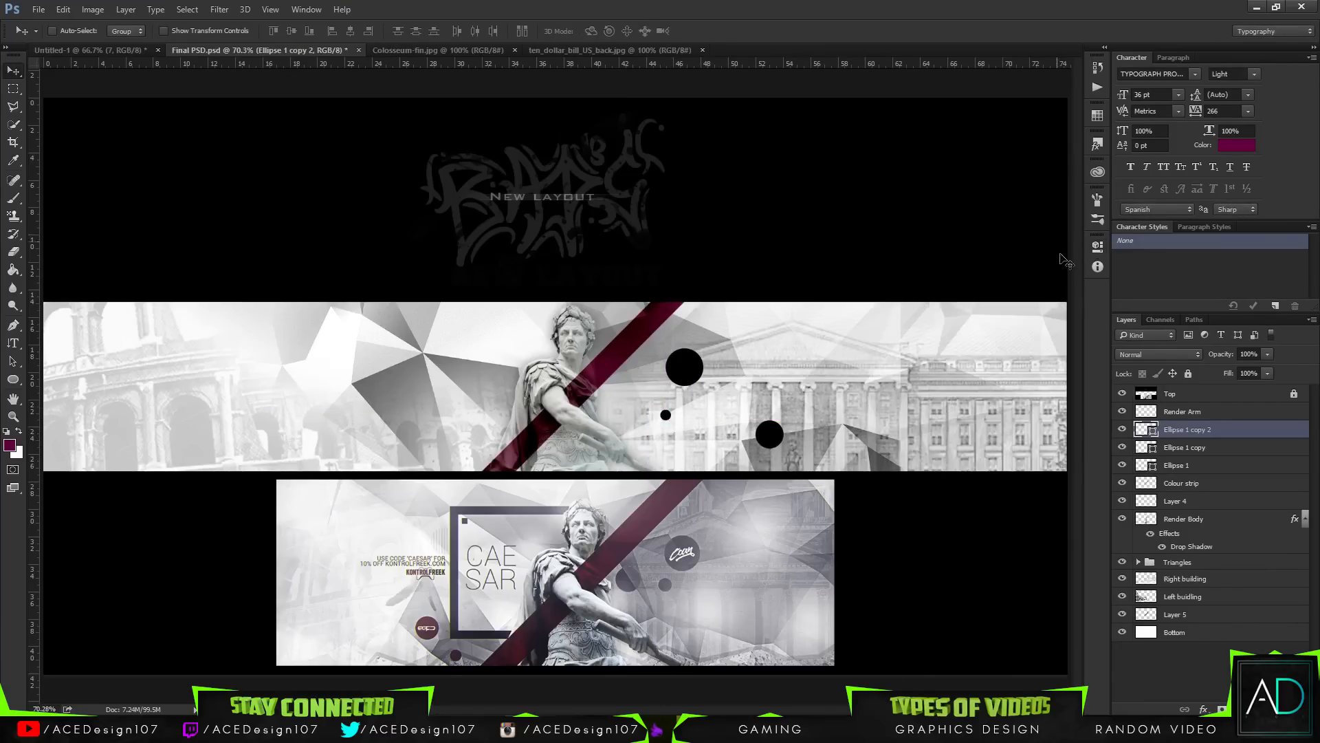
- Select the three ellipse layers together and lower their opacity to 79%
left_click(1226, 466)
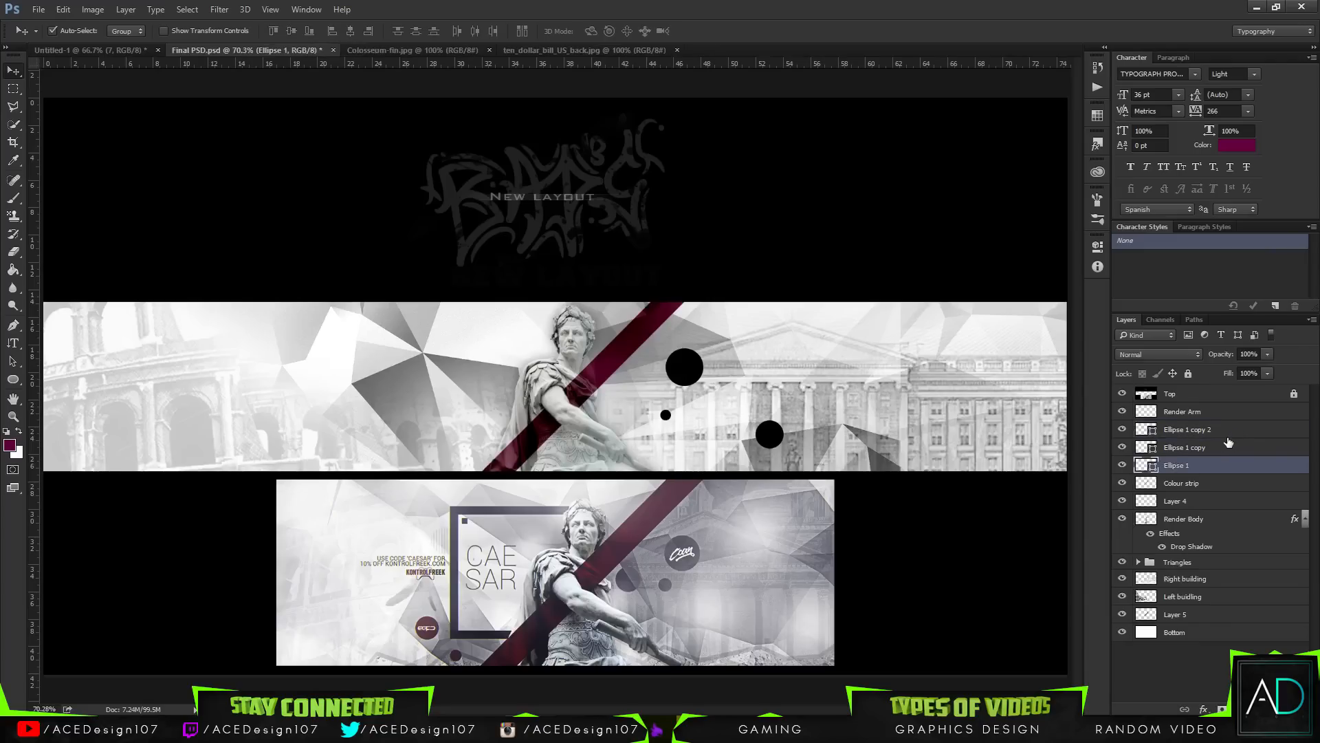
left_click(1224, 429, "shift")
left_click_drag(1268, 359, 1239, 366)
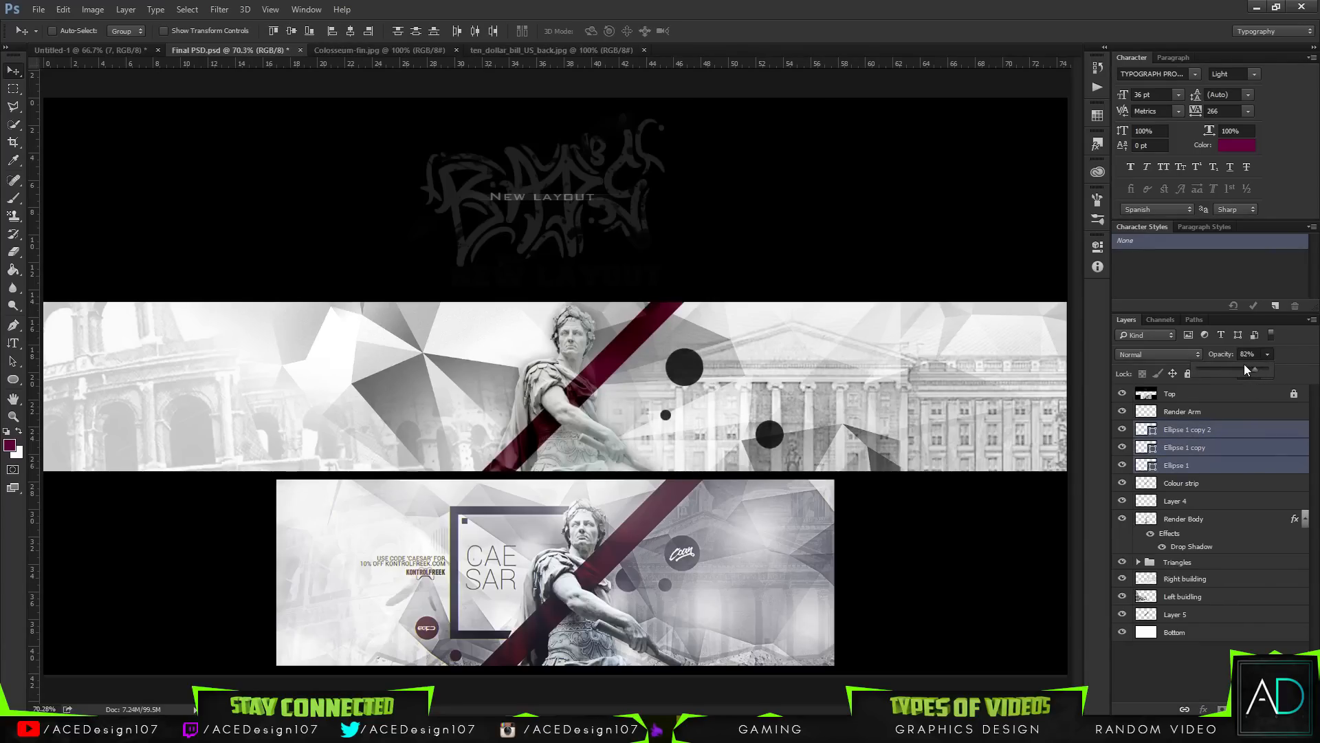
left_click_drag(1246, 369, 1248, 367)
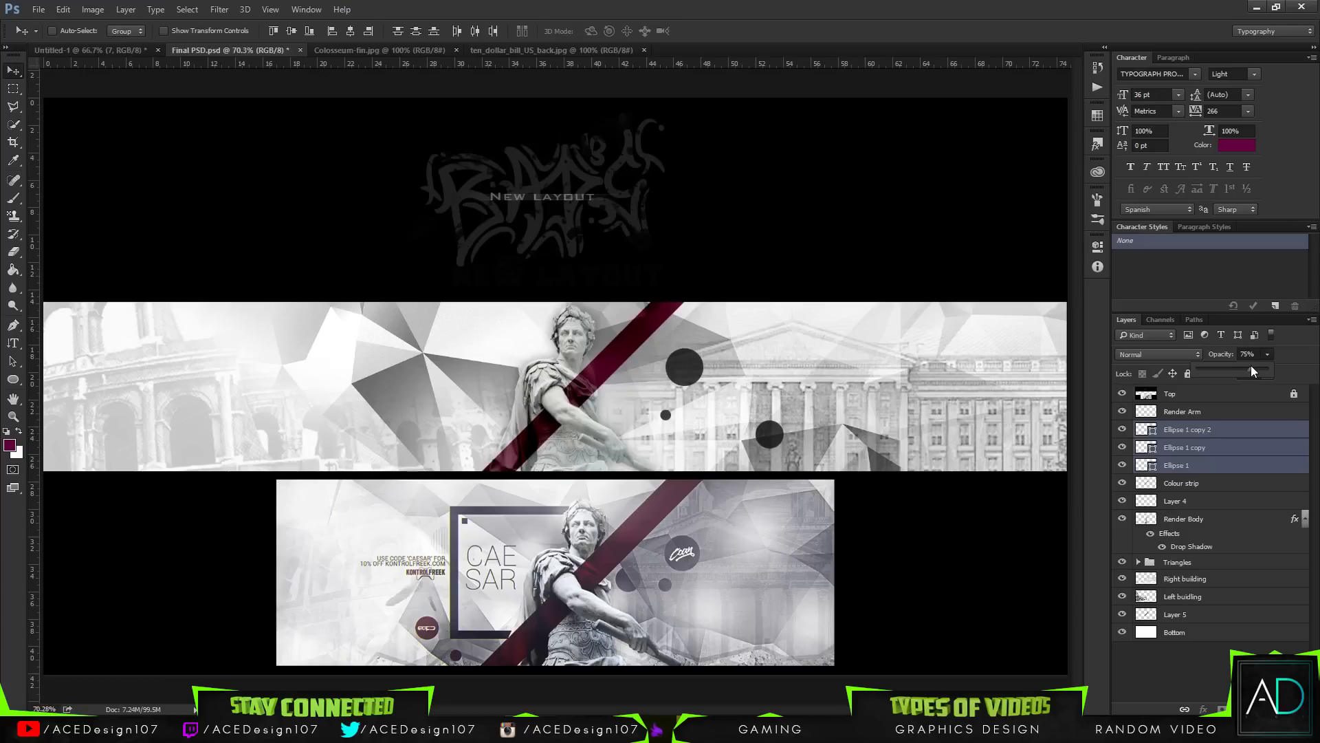
- Try a dark indigo swatch as the fill colour of the three circles
left_click(1236, 446)
left_click(1235, 434)
left_click(1218, 450, "ctrl")
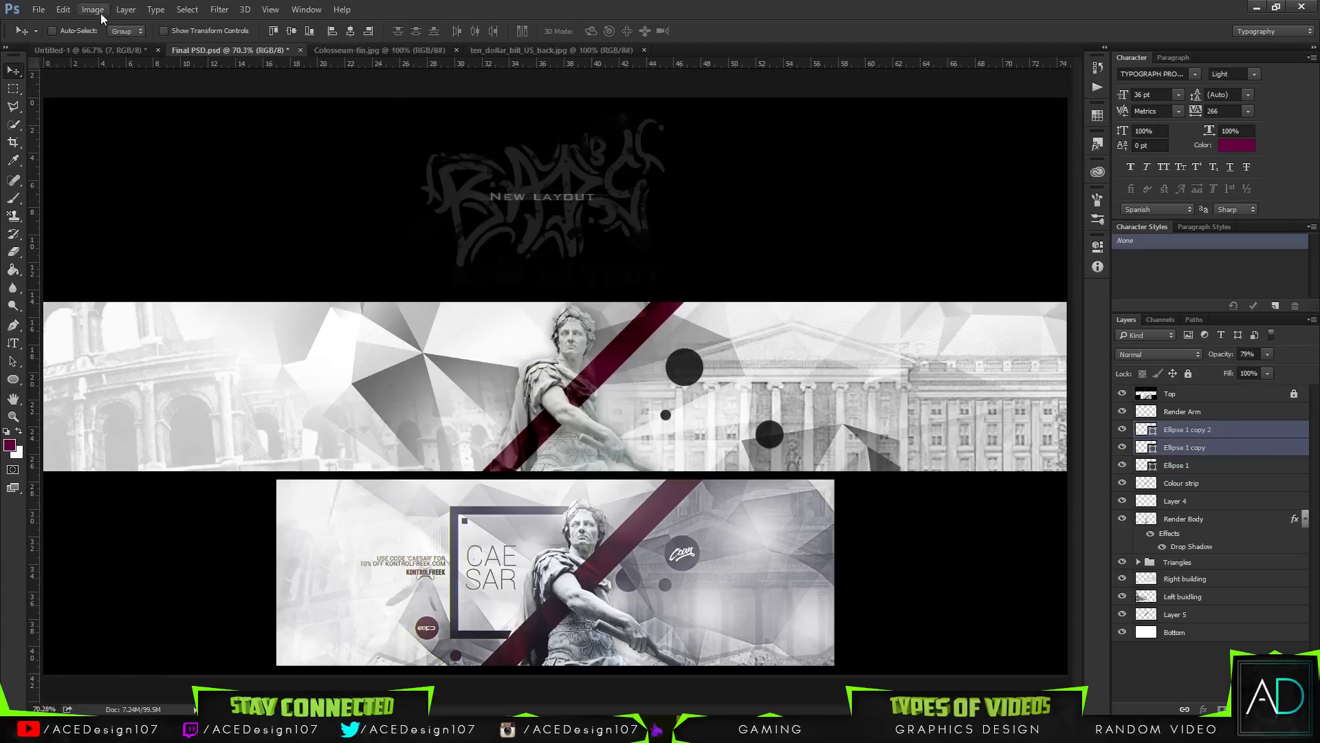
key("u")
left_click(125, 31)
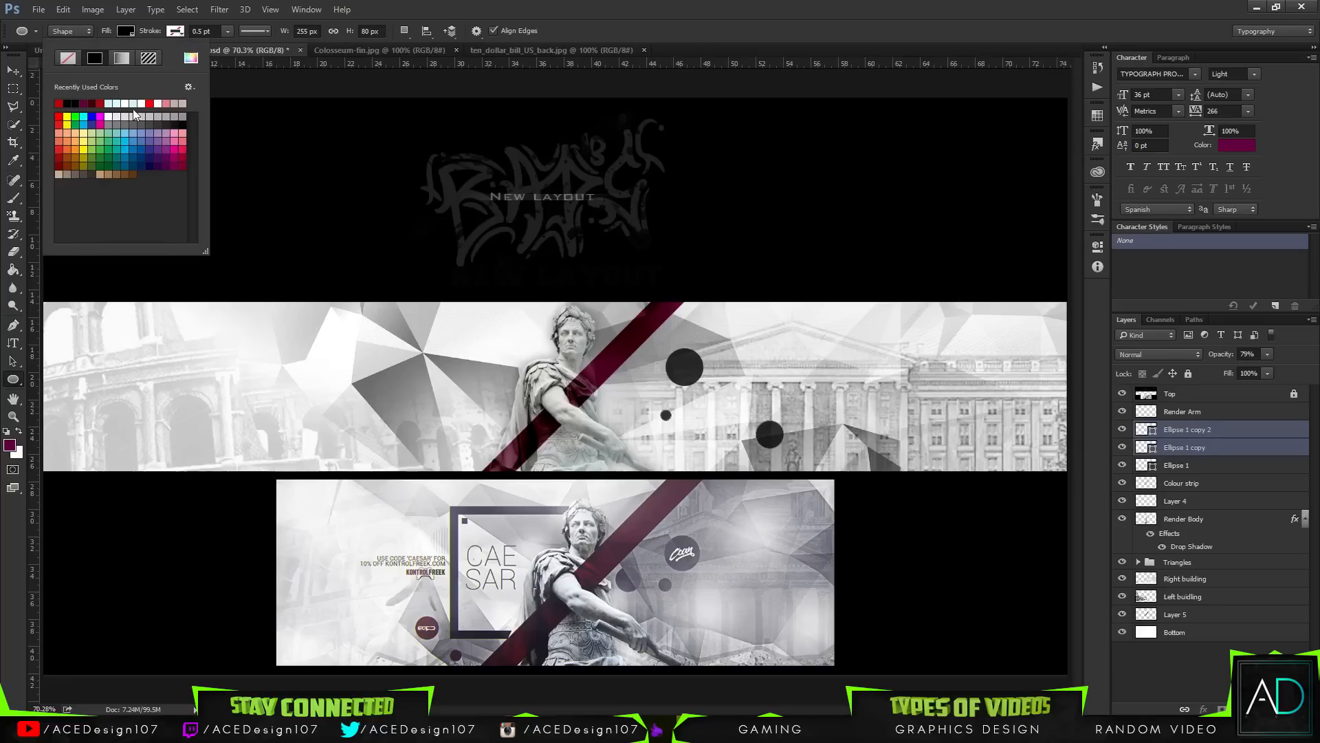
key("Escape")
left_click(1218, 465, "ctrl")
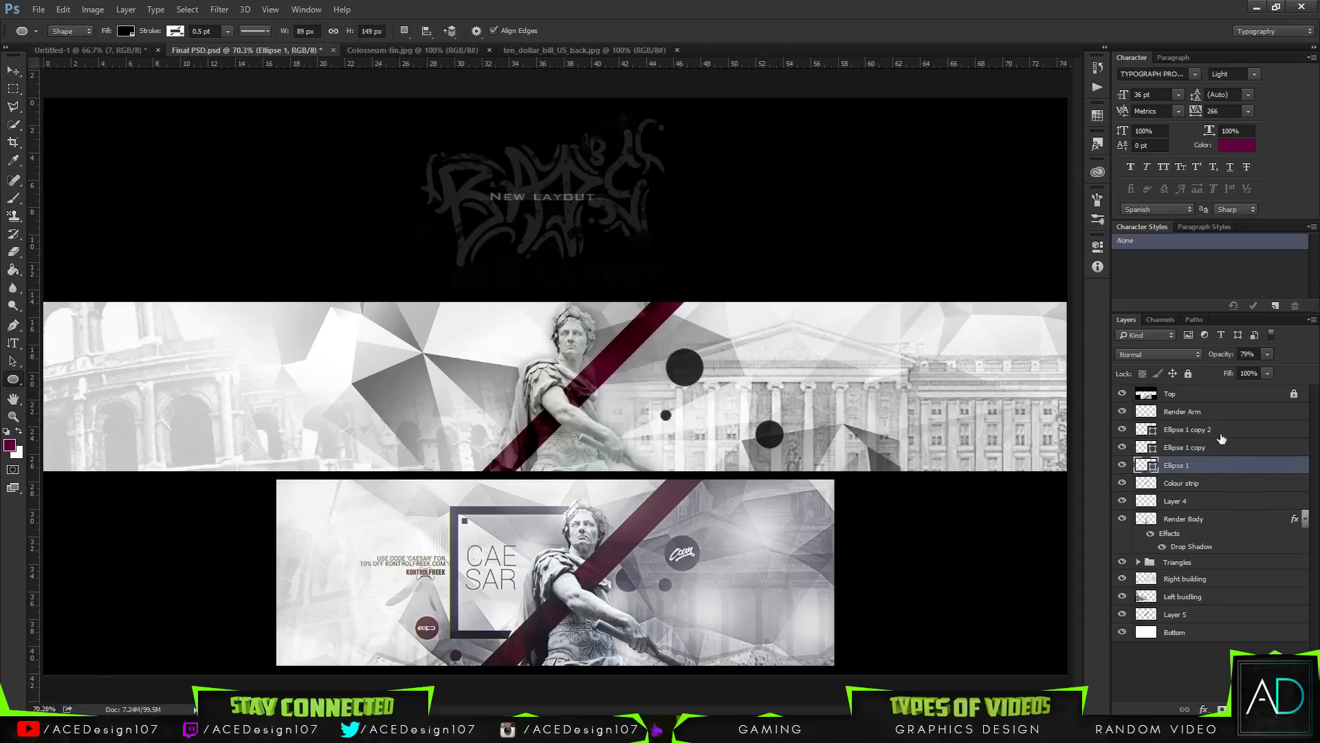
left_click(125, 32)
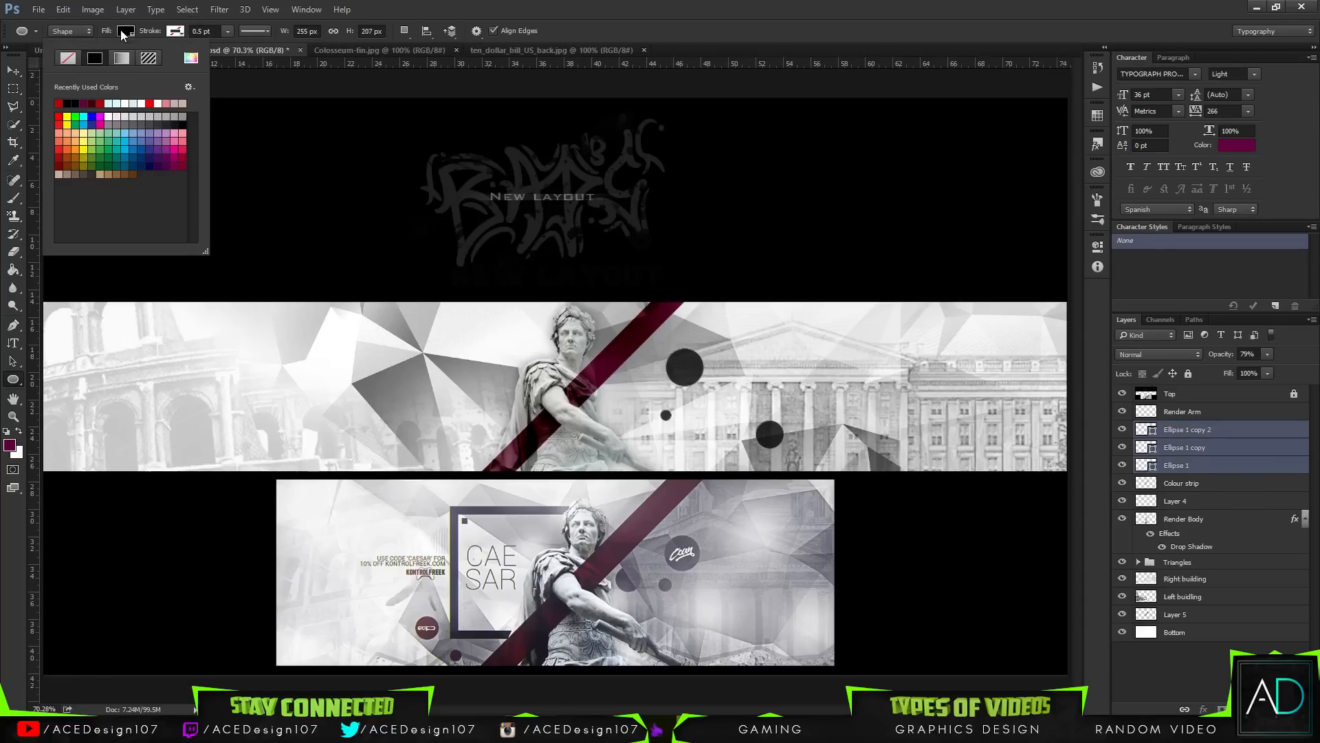
left_click(147, 141)
left_click(157, 163)
left_click(150, 141)
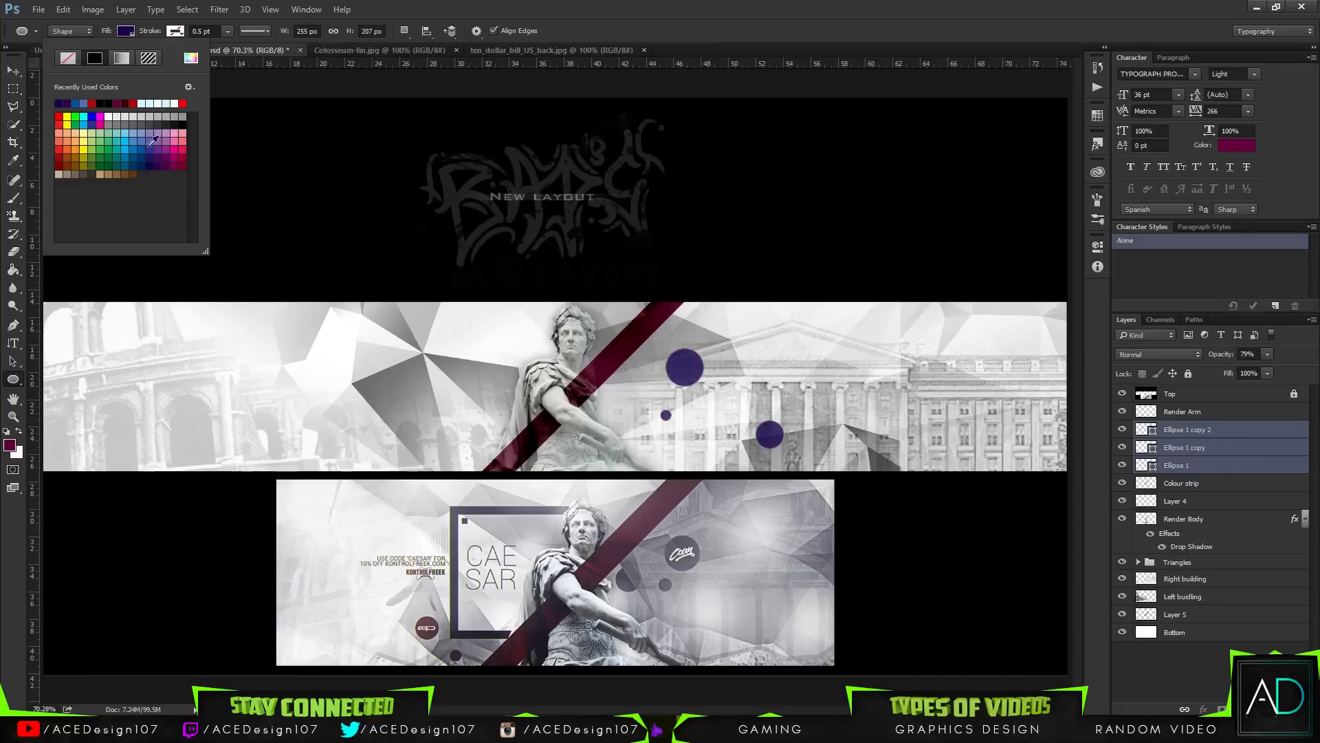
- Set the three circles' fill to the near-black blue #00070c and merge their layers into one
left_click(190, 59)
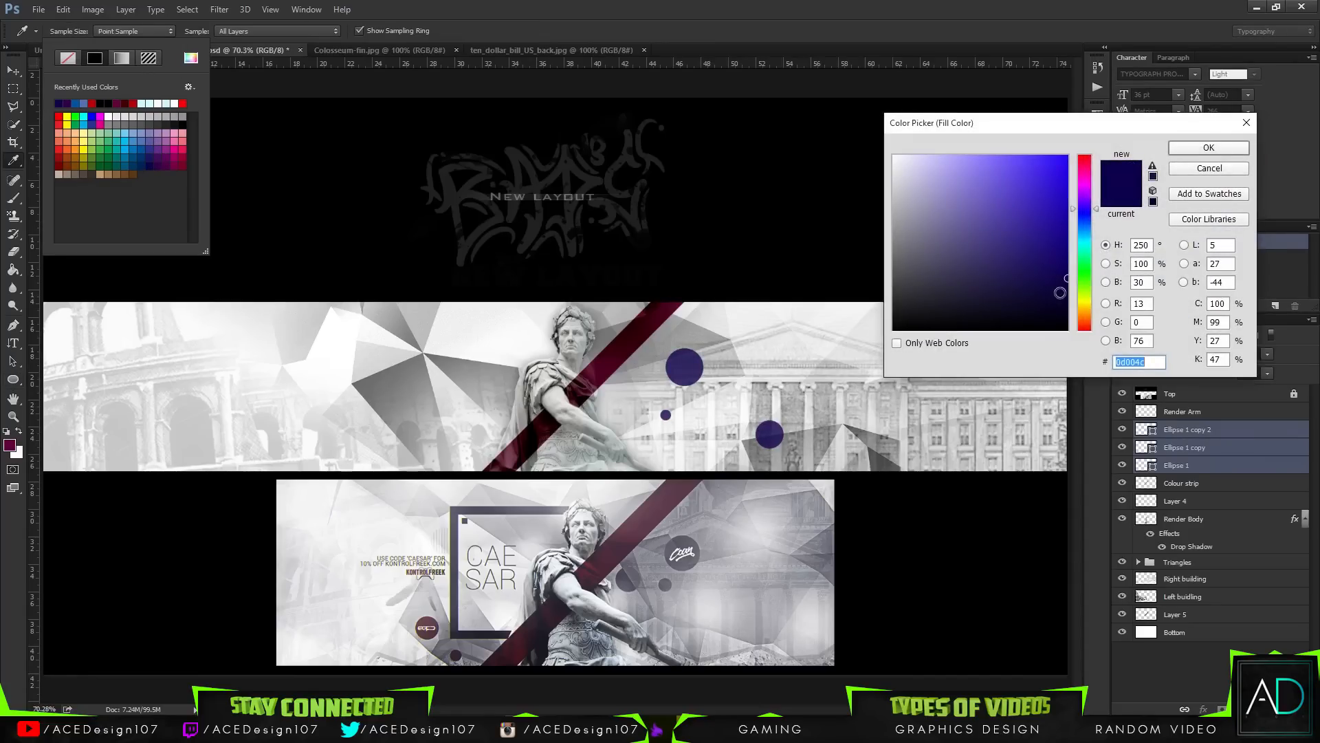
left_click_drag(1060, 292, 1083, 322)
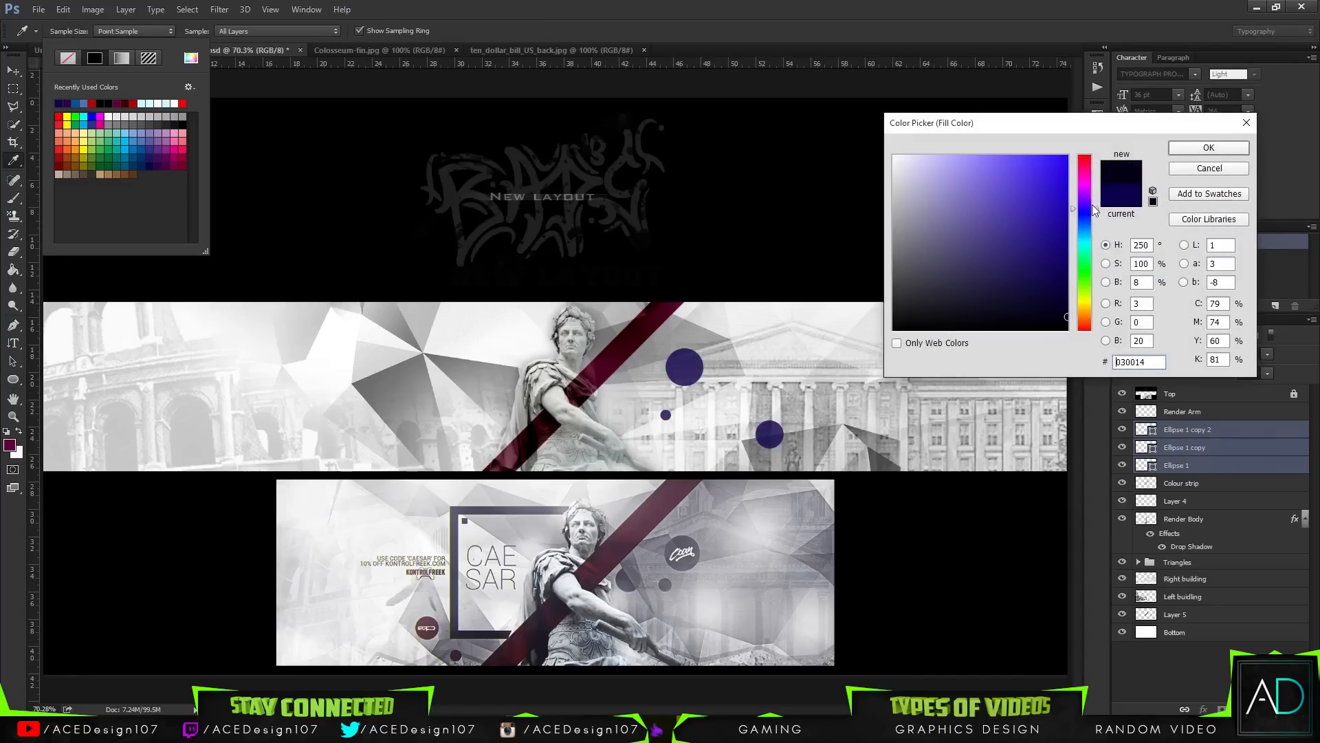
mouse_move(1095, 211)
left_mouse_down()
mouse_move(1093, 242)
mouse_move(1094, 214)
mouse_move(1094, 229)
left_mouse_up()
left_click(1068, 308)
left_click(1084, 309)
left_click(1189, 153)
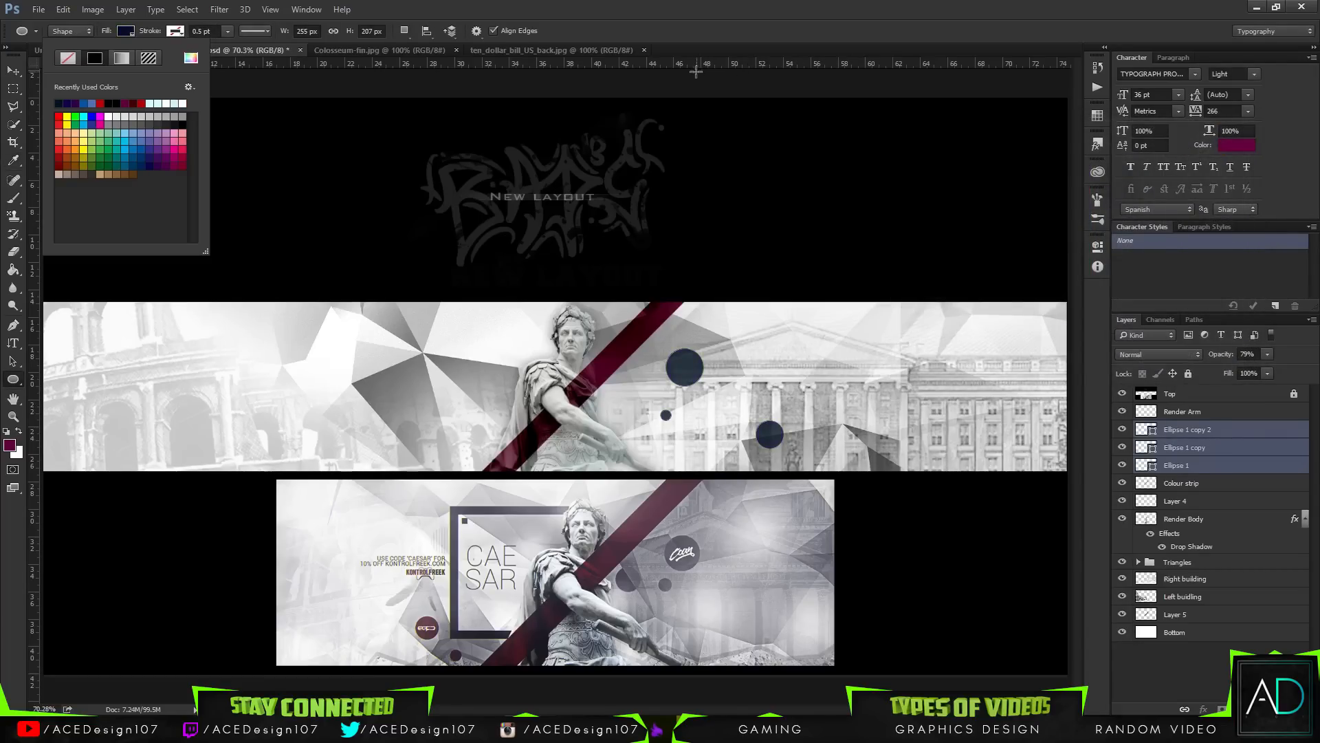
left_click(189, 57)
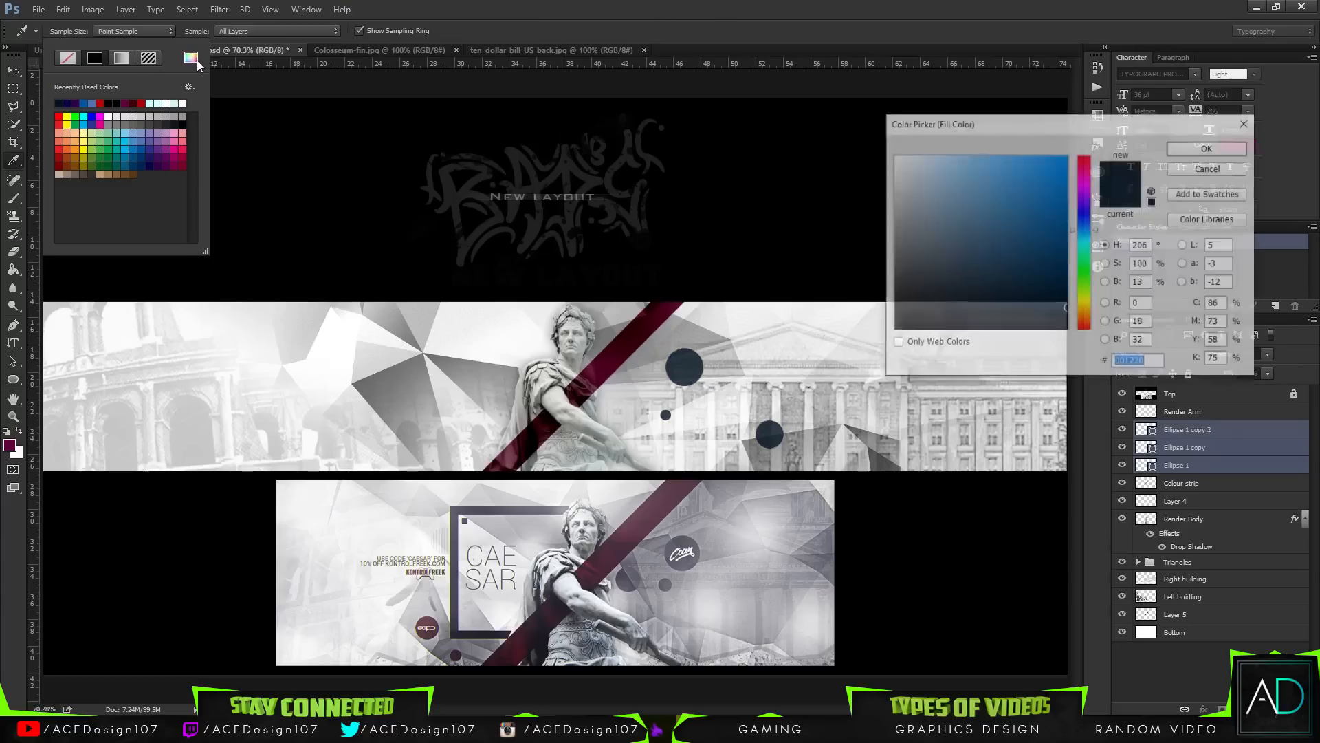
left_click_drag(1064, 309, 1071, 323)
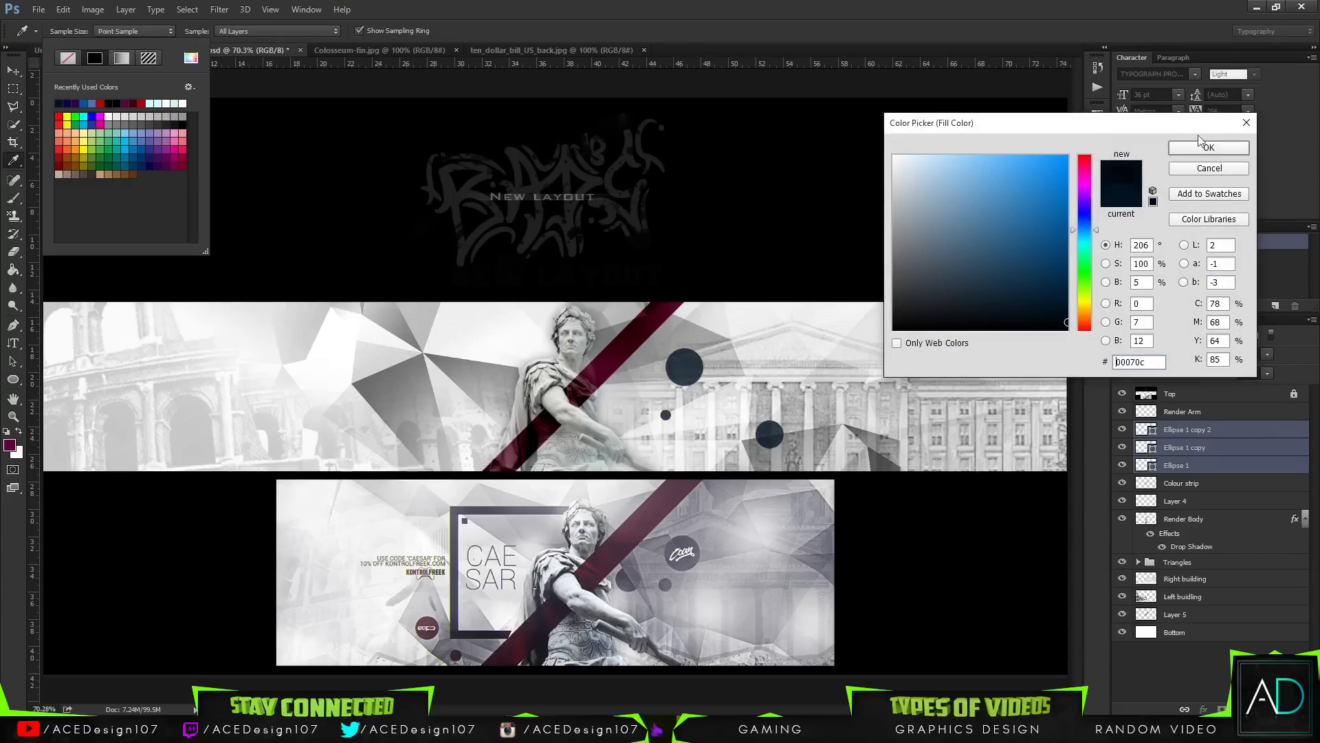
left_click(1208, 148)
key("Return")
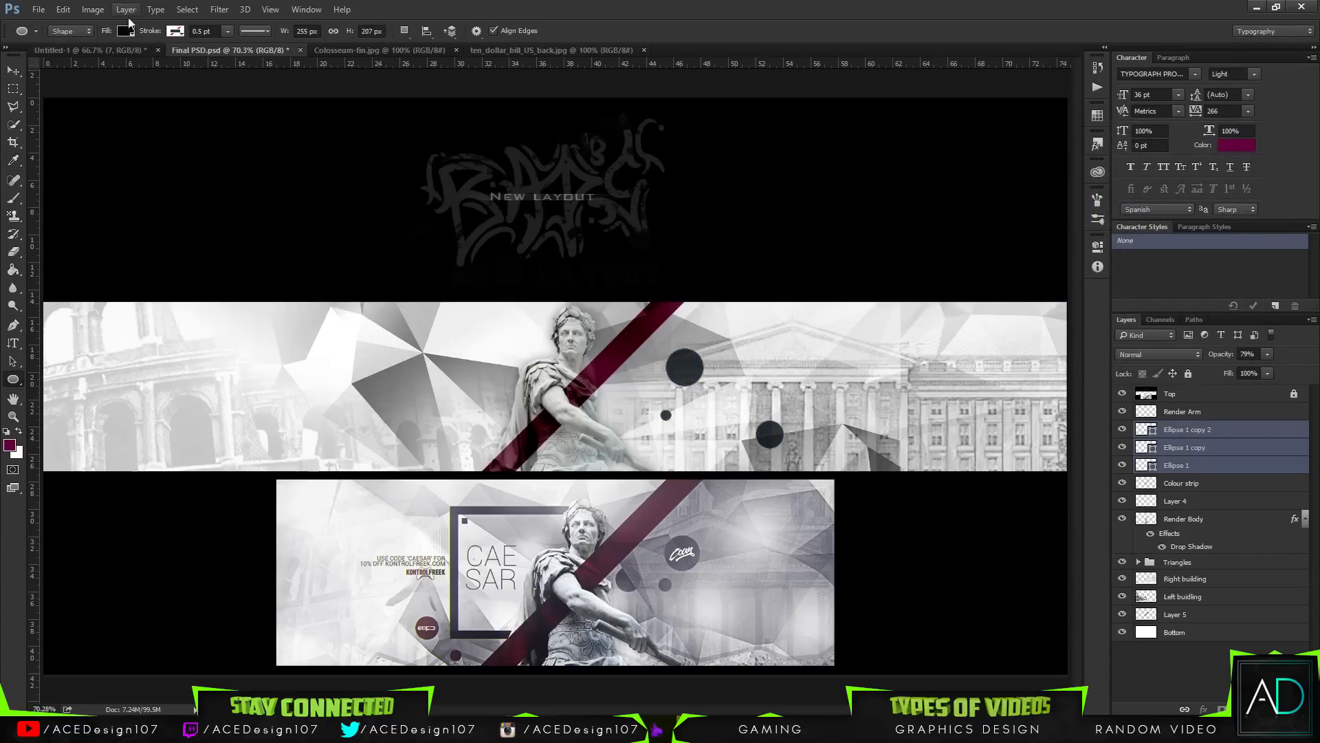
key("v")
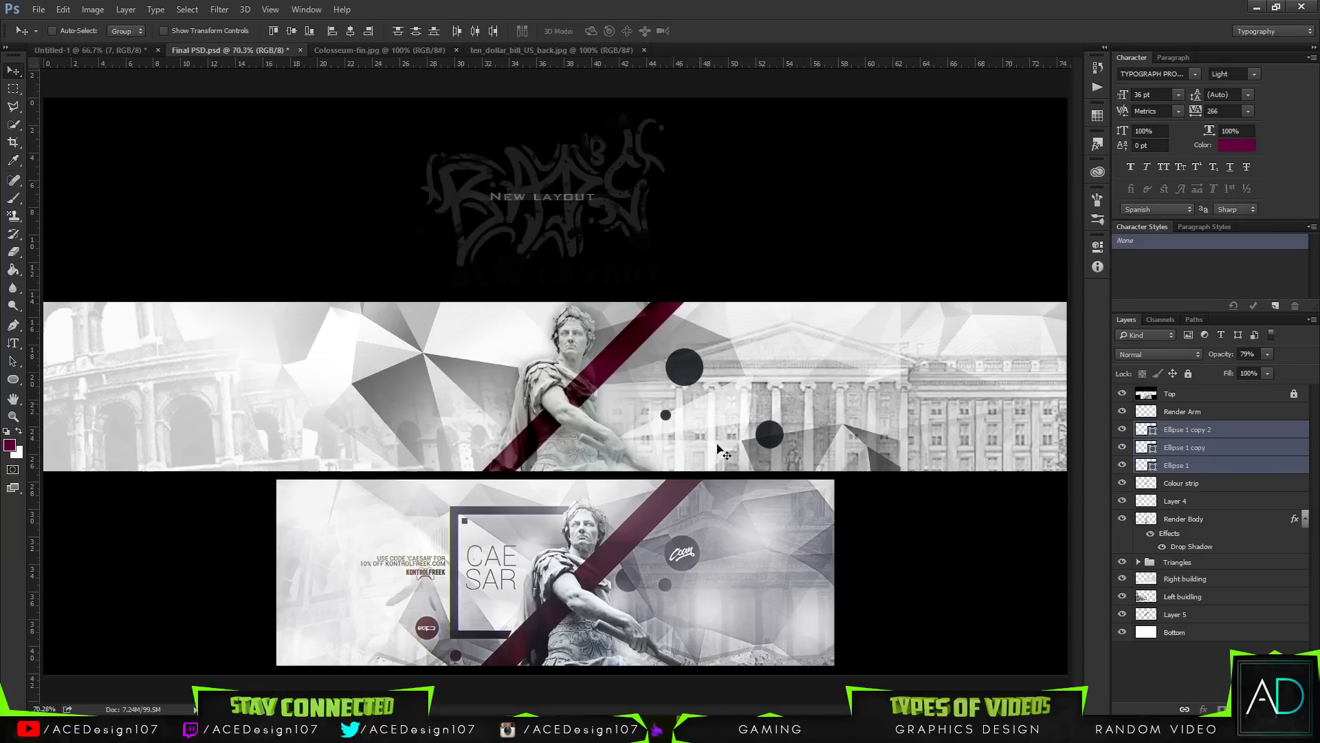
key("ctrl+e")
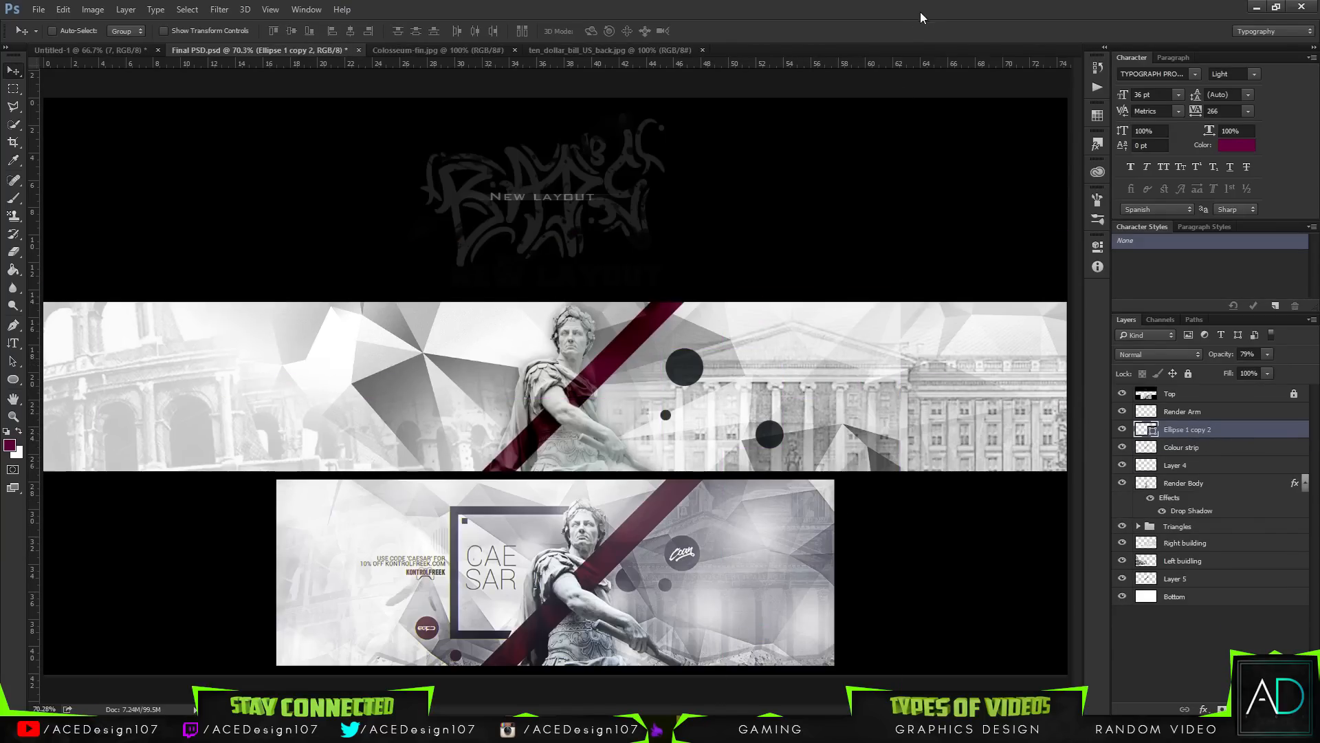
- Add a new layer above Render Arm and set up the soft Brush tool at 300 px
key("ctrl+shift+alt+n")
left_click_drag(1215, 432, 1179, 413)
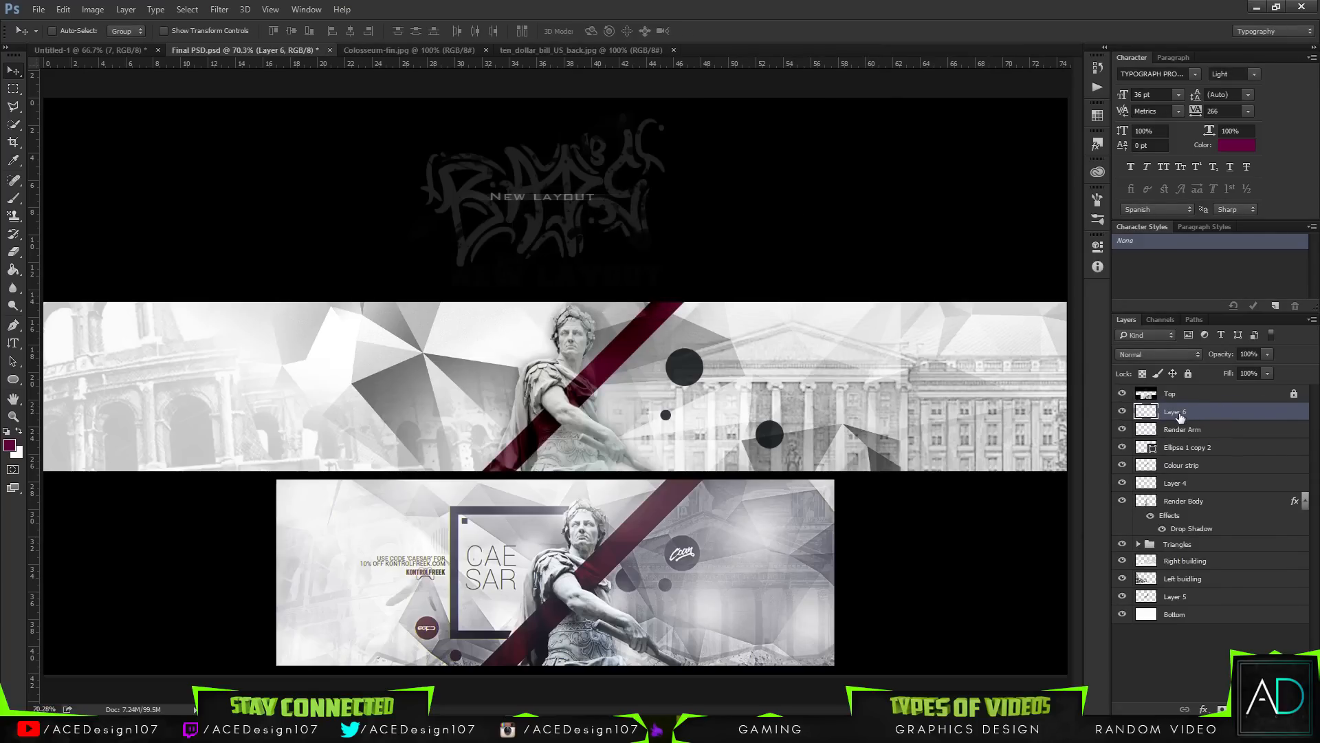
key("b")
left_click(70, 31)
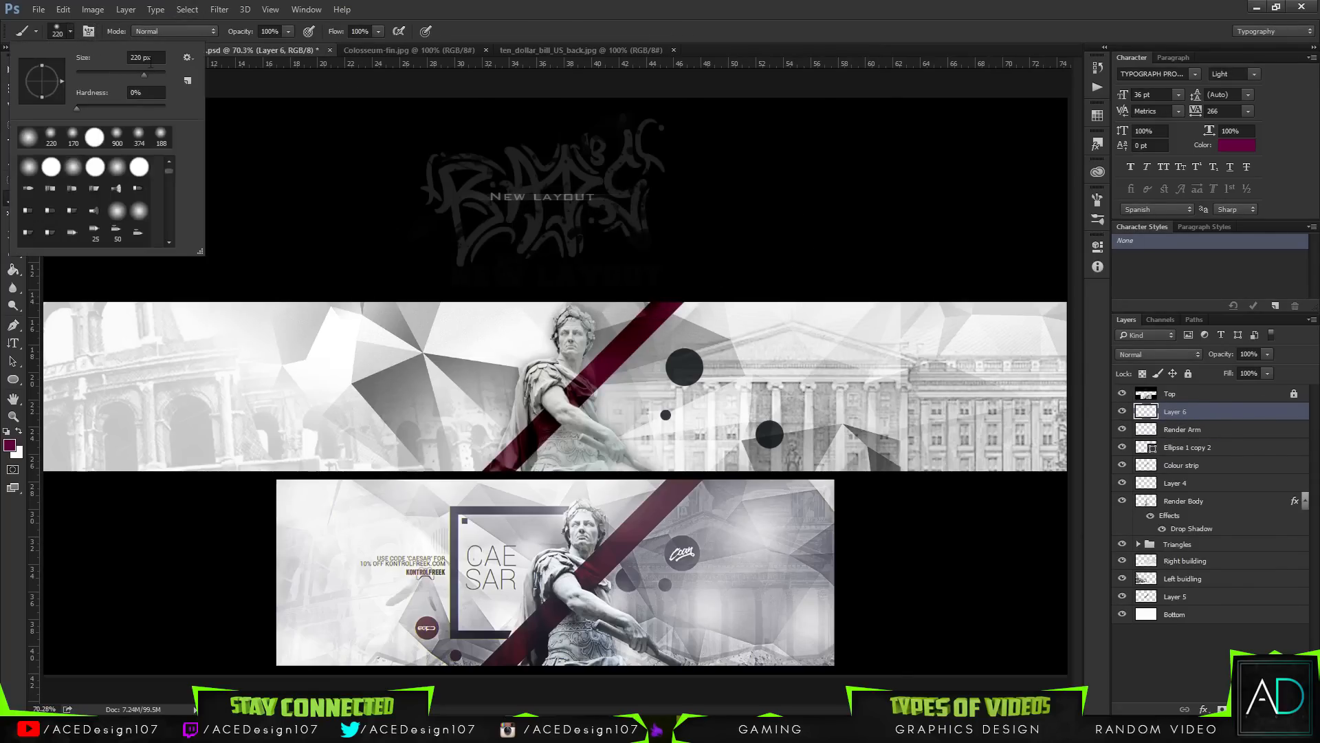
left_click(130, 57)
type("800")
key("Return")
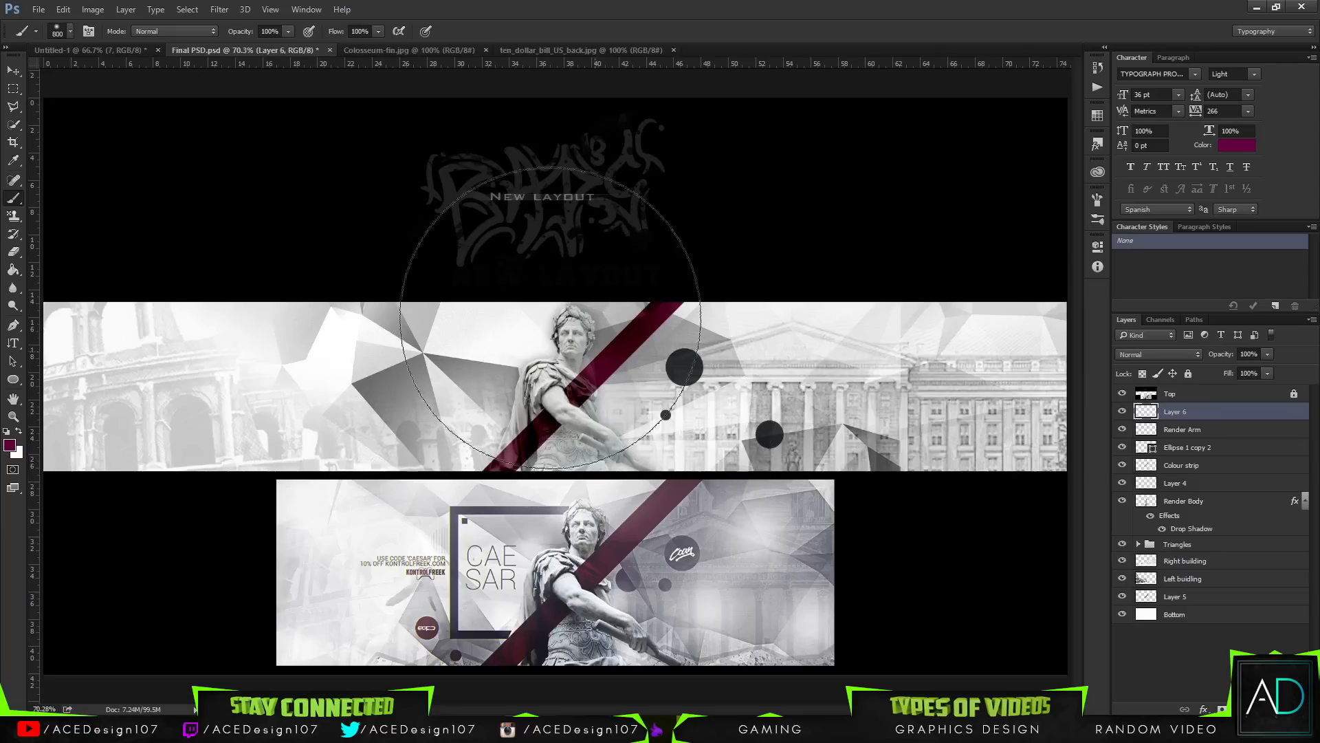
left_click(70, 30)
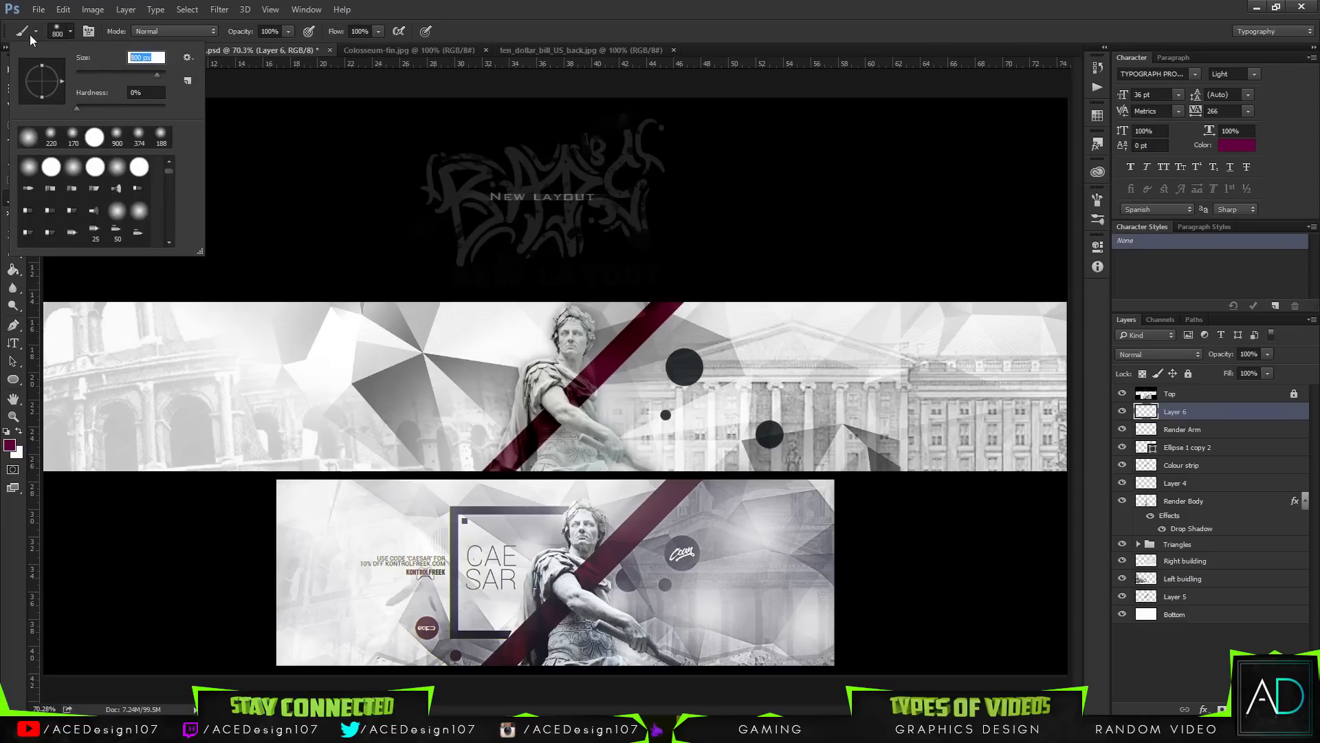
type("500")
key("Return")
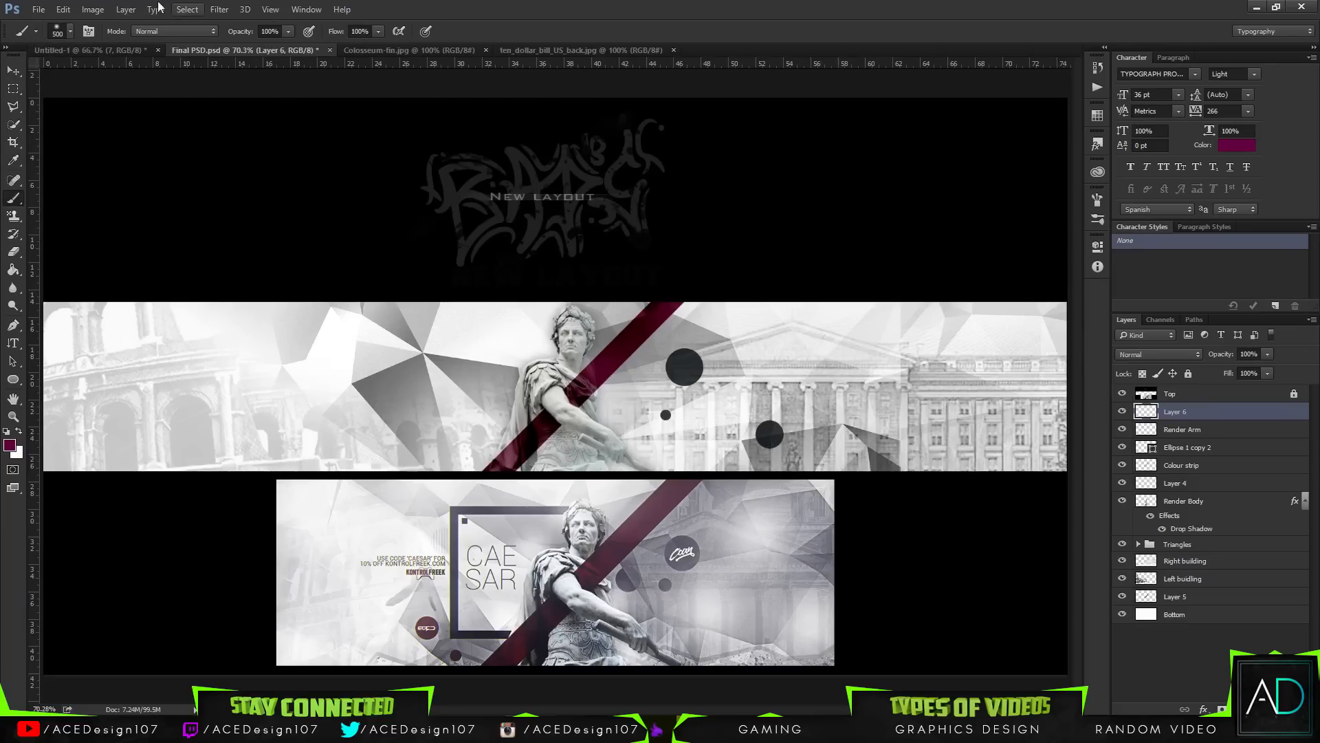
left_click(75, 31)
left_click(159, 54)
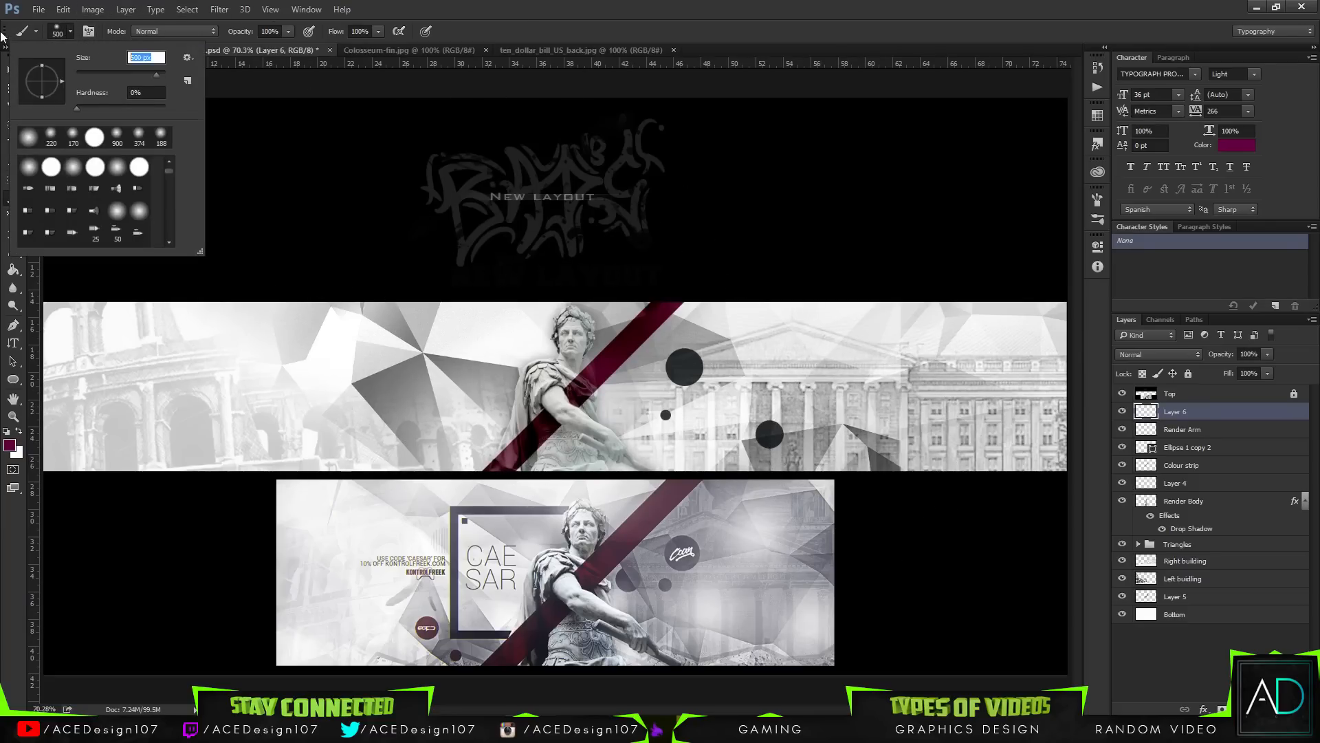
type("300")
key("Return")
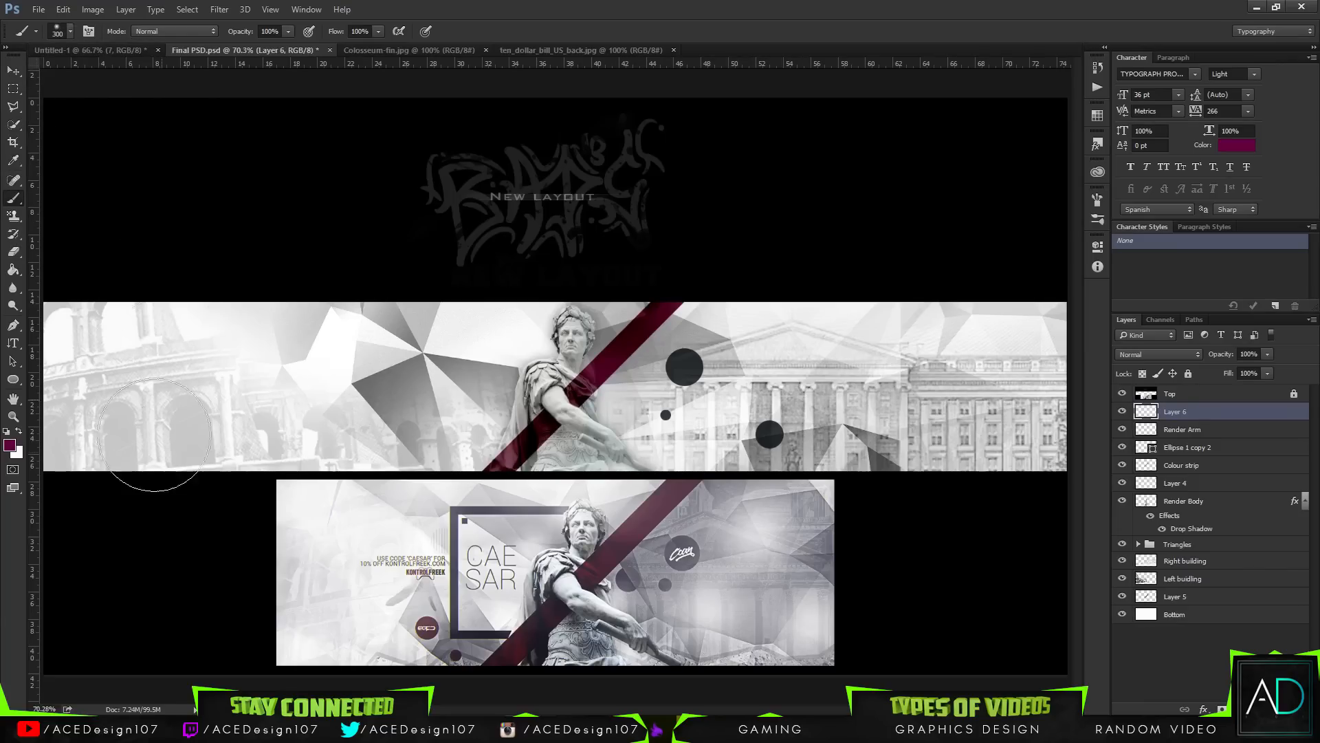
- Paint three soft white highlights across the right building, one over the lower-right circle, one near the roof and one near the right edge
left_click(19, 430)
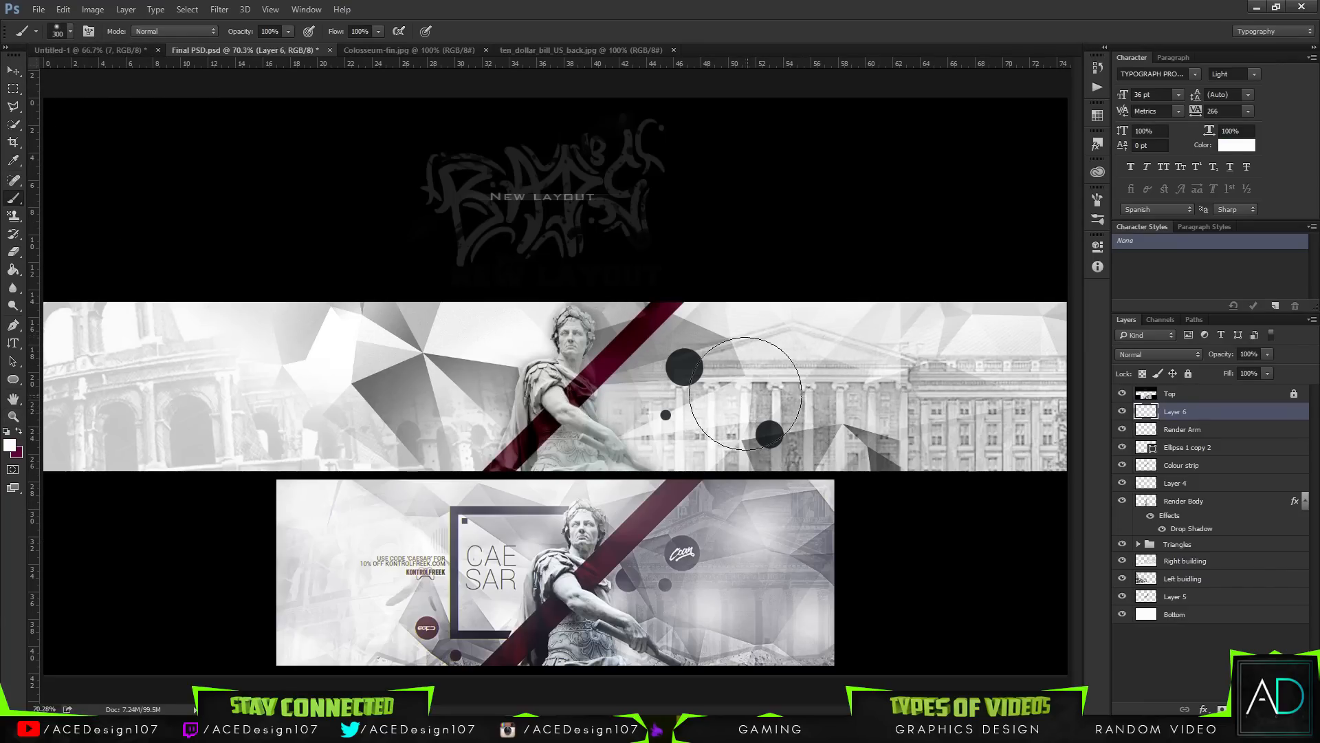
left_click(743, 397)
key("ctrl+z")
left_click(760, 408)
left_click(905, 343)
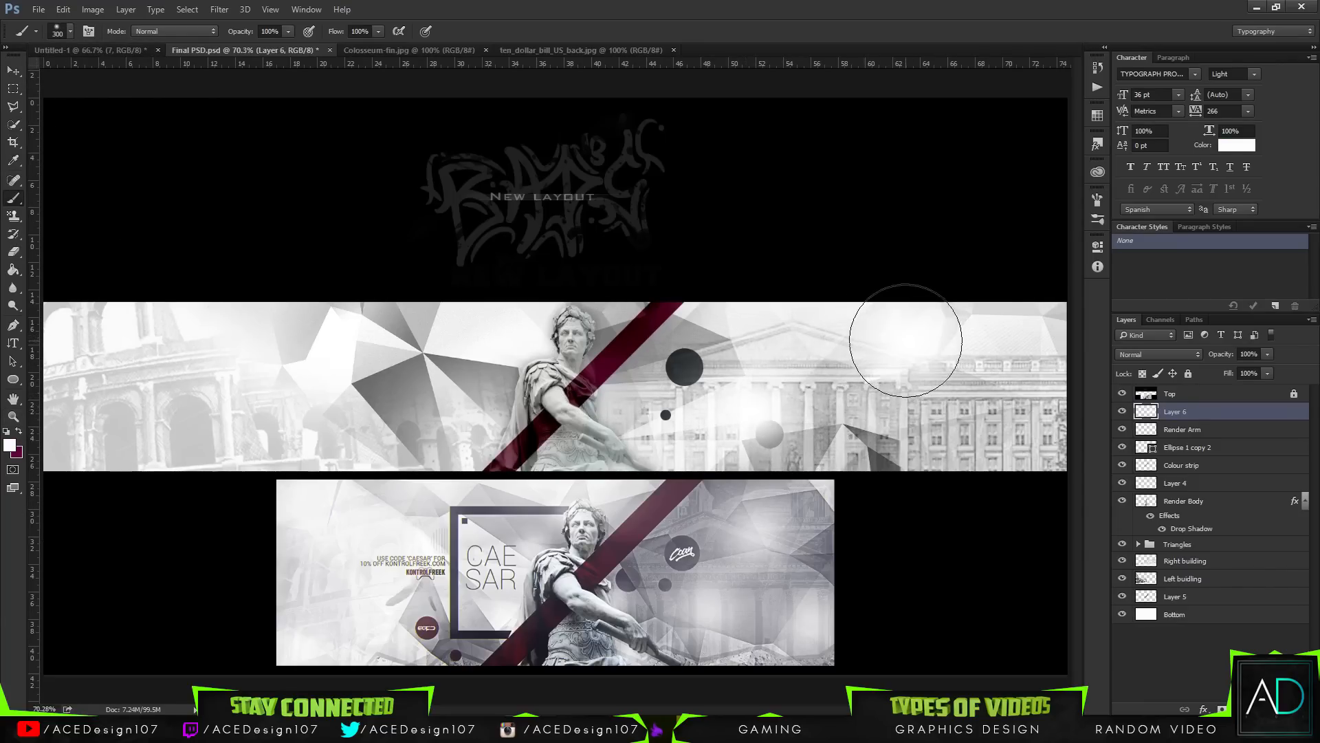
left_click(996, 409)
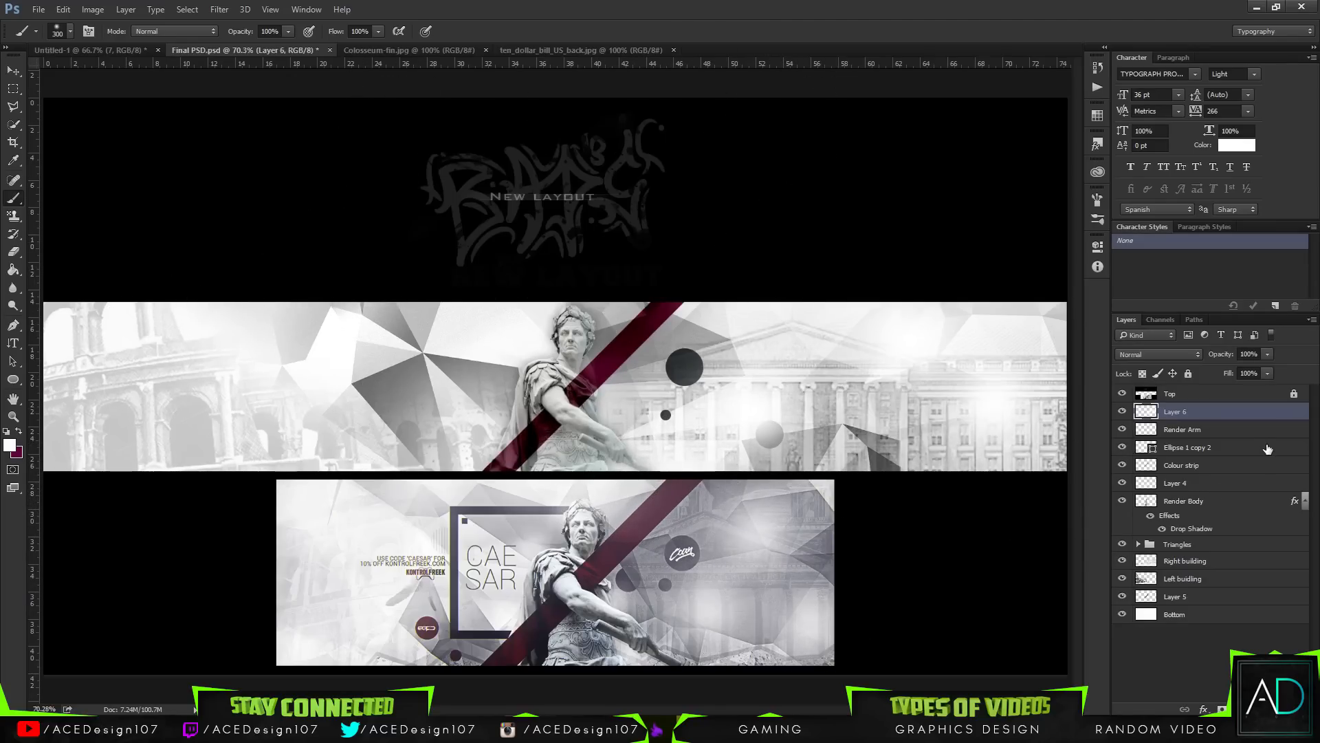
- Add a new layer and outline the banner area to the right of the colour strip with the Pen tool, converting the path to a selection
key("ctrl+shift+alt+n")
key("p")
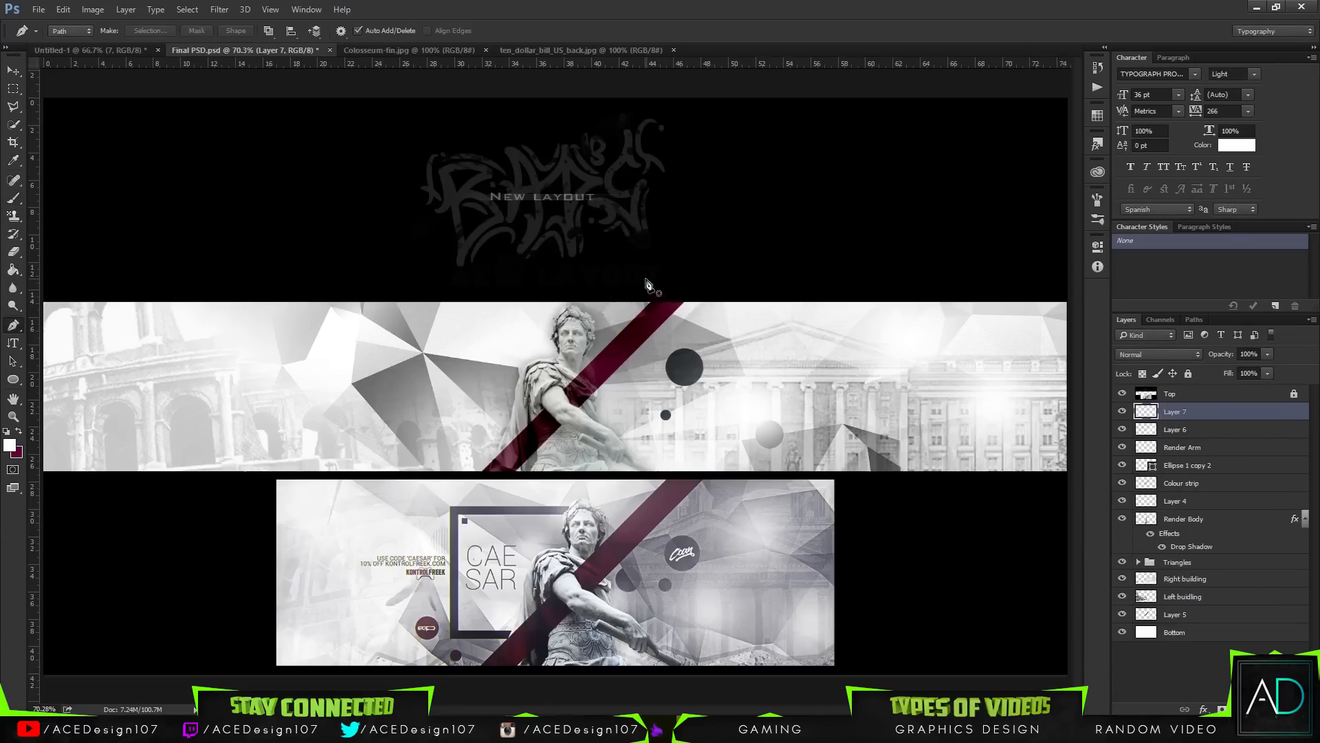
left_click(680, 293)
left_click(494, 479)
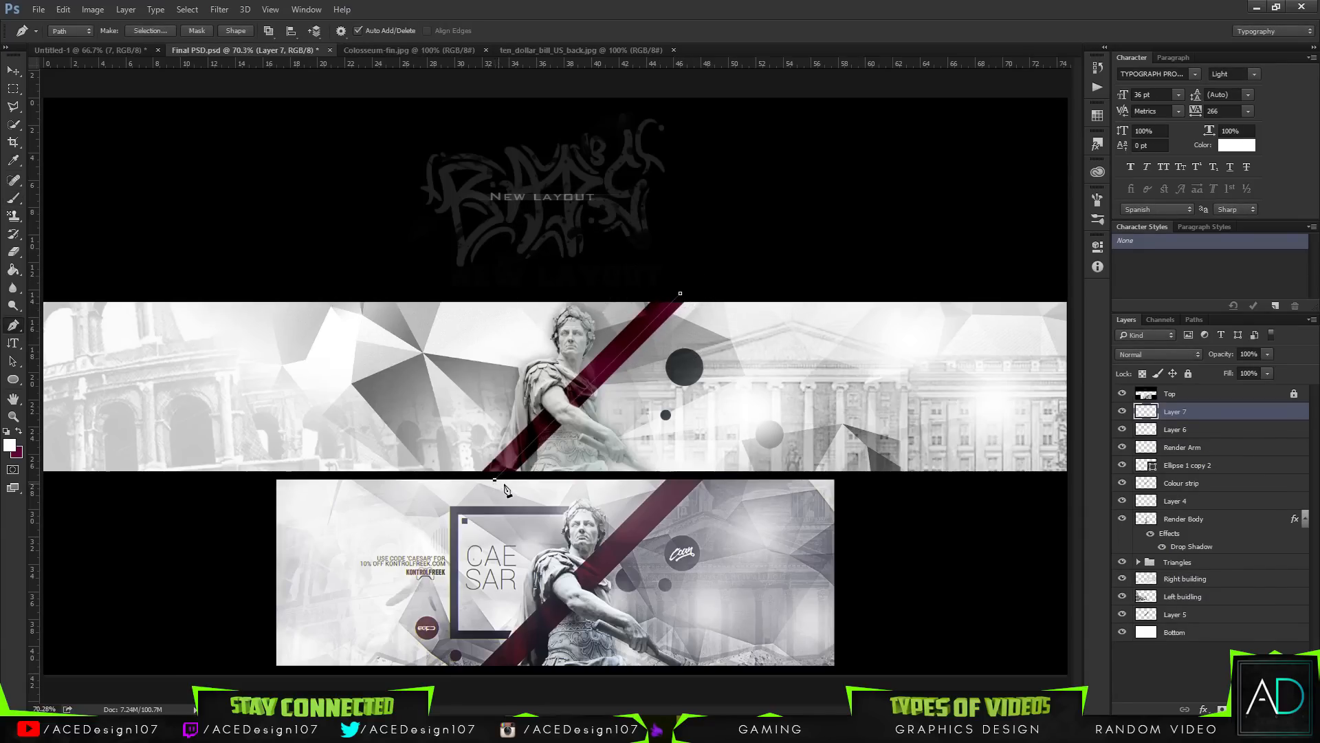
left_click(1069, 480)
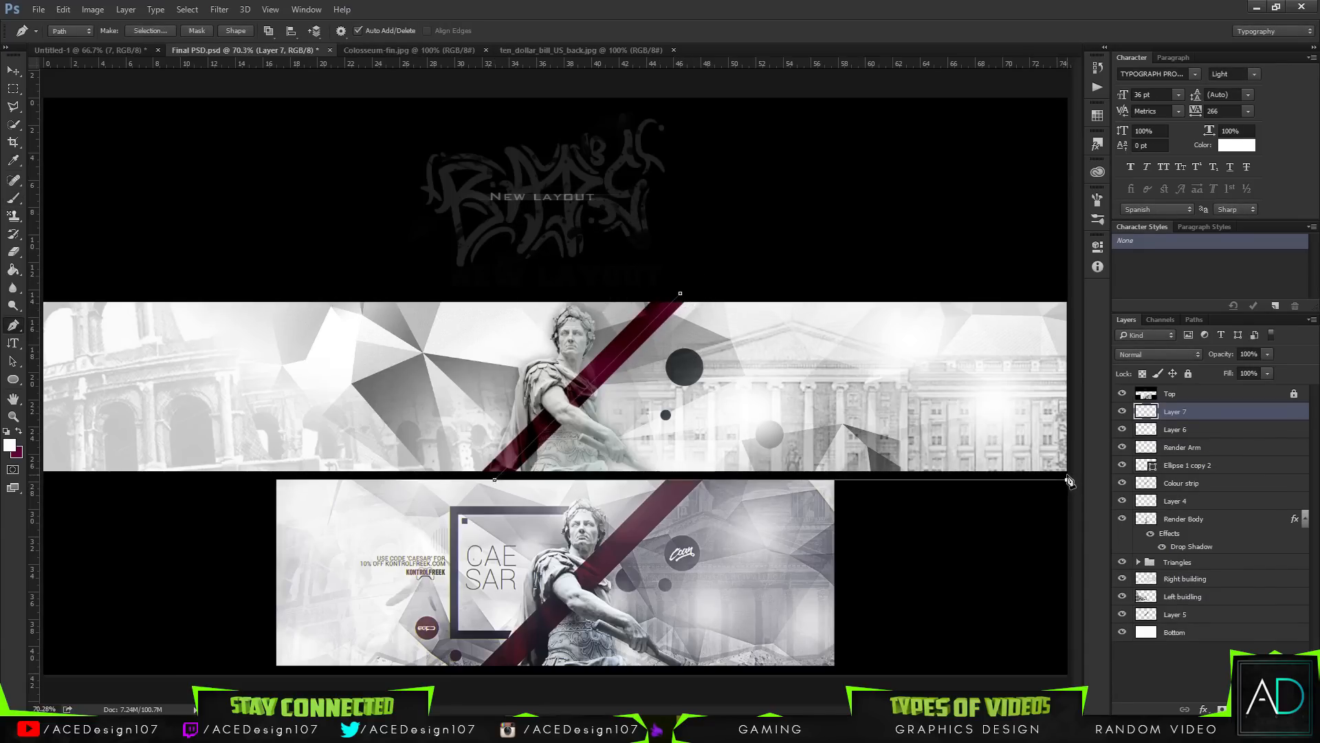
left_click(1069, 307)
left_click(680, 295)
right_click(727, 358)
left_click(769, 421)
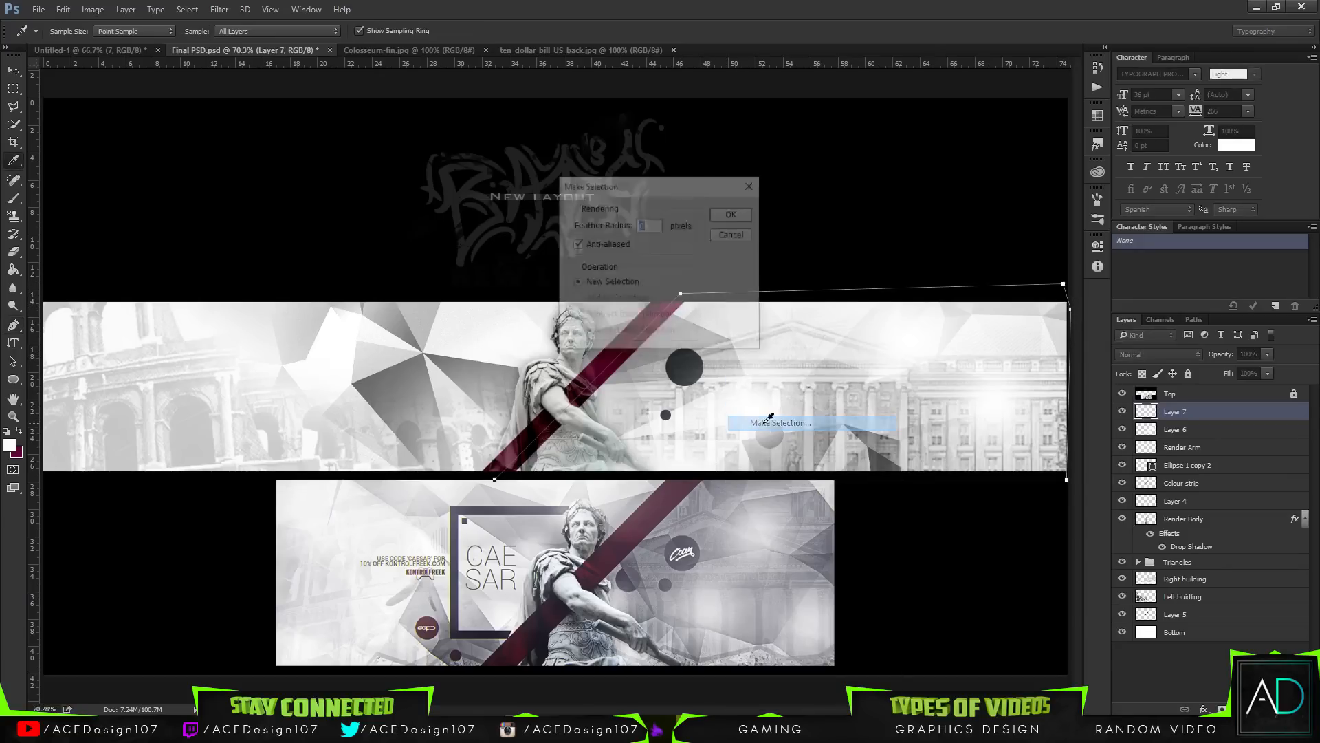
key("Return")
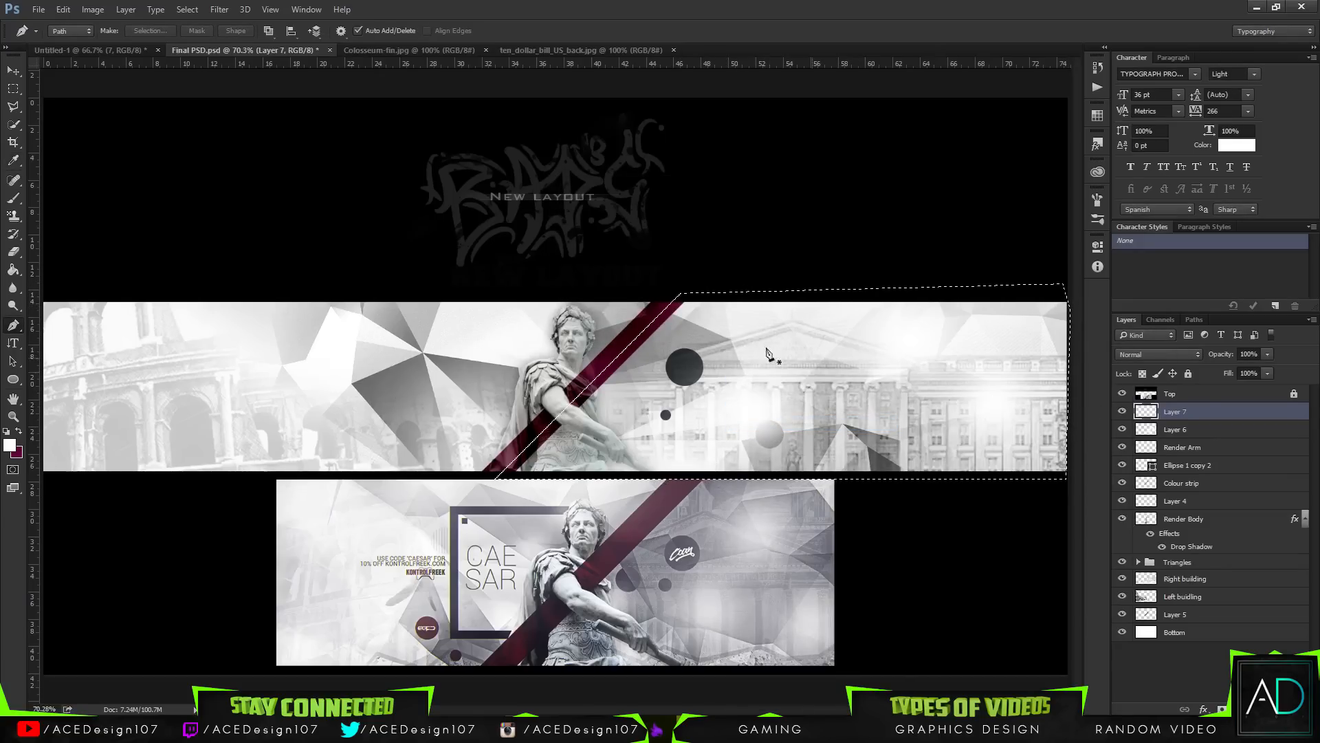
- Set the foreground colour to pale blue #d8e3ff, fill the selected right-hand area with the Paint Bucket, and deselect
key("g")
key("ctrl+d")
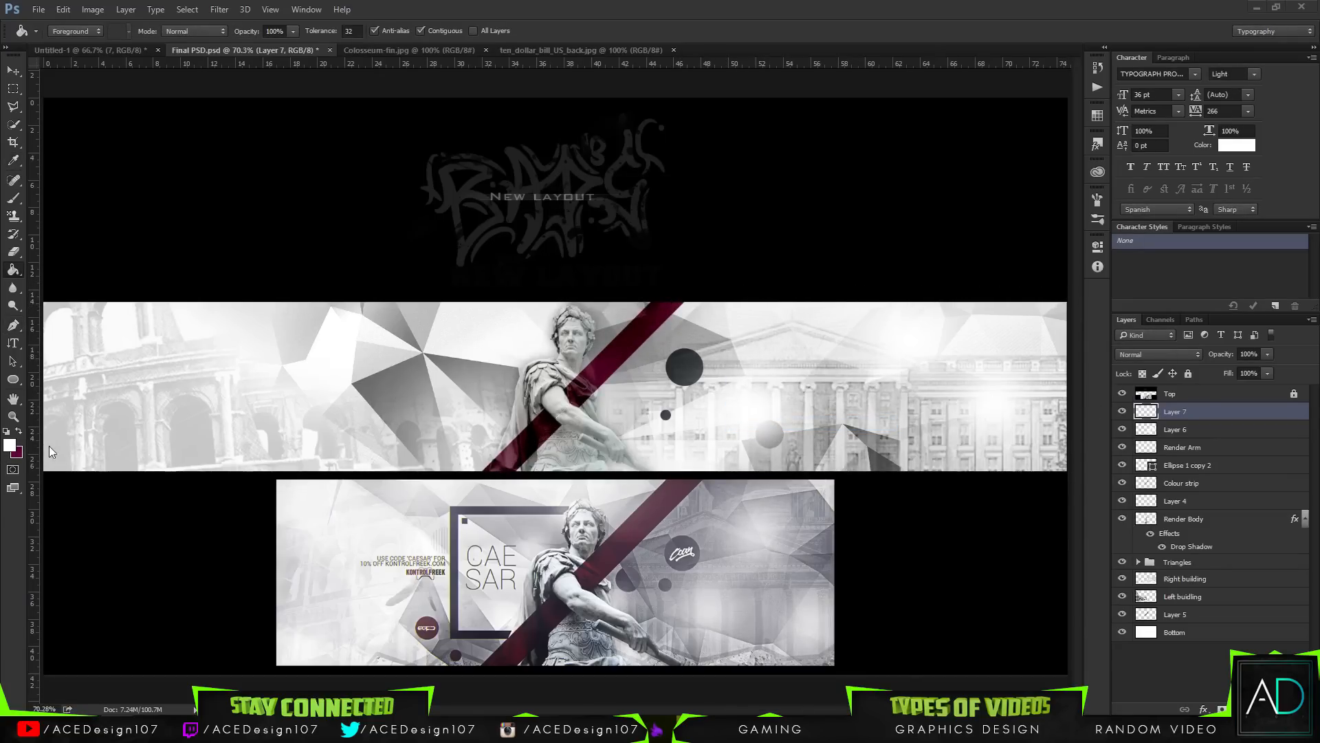
key("ctrl+z")
left_click(10, 446)
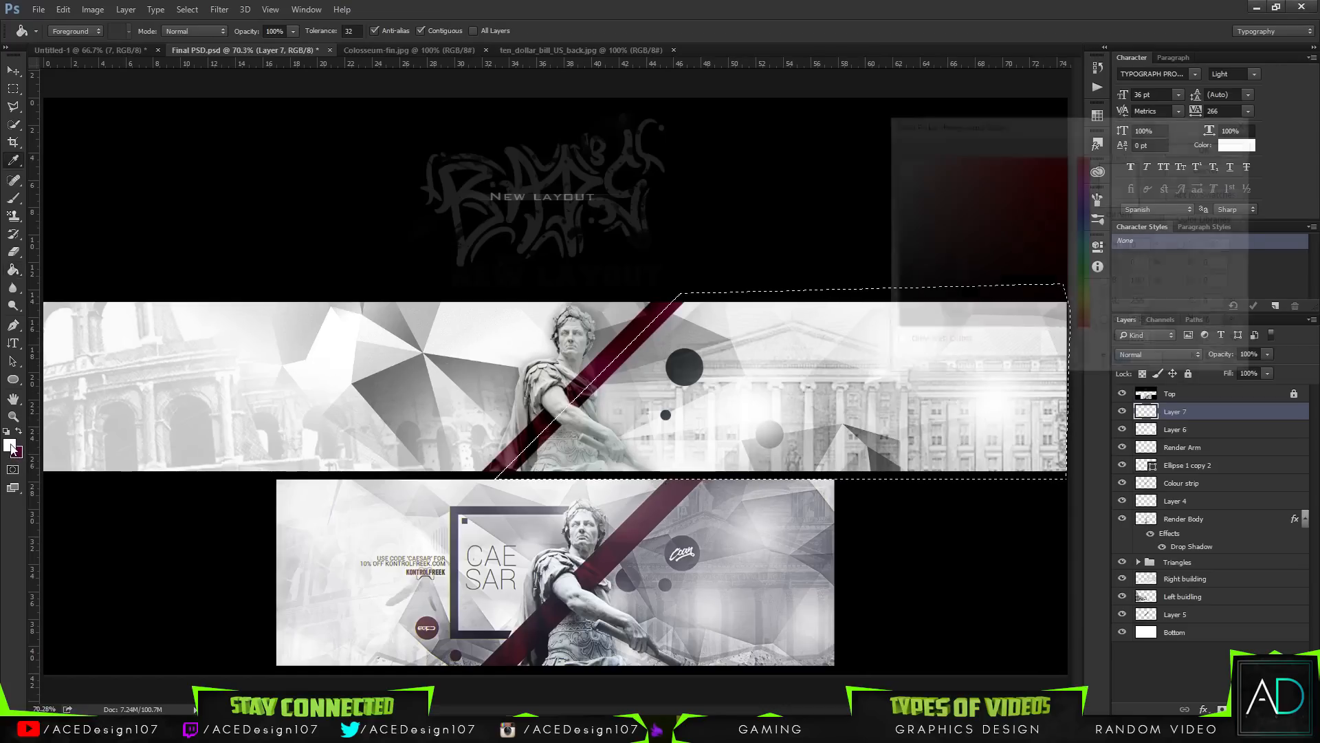
left_click_drag(1084, 220, 1085, 246)
mouse_move(983, 168)
left_mouse_down()
mouse_move(946, 125)
mouse_move(919, 125)
left_mouse_up()
left_click_drag(1095, 238, 1095, 220)
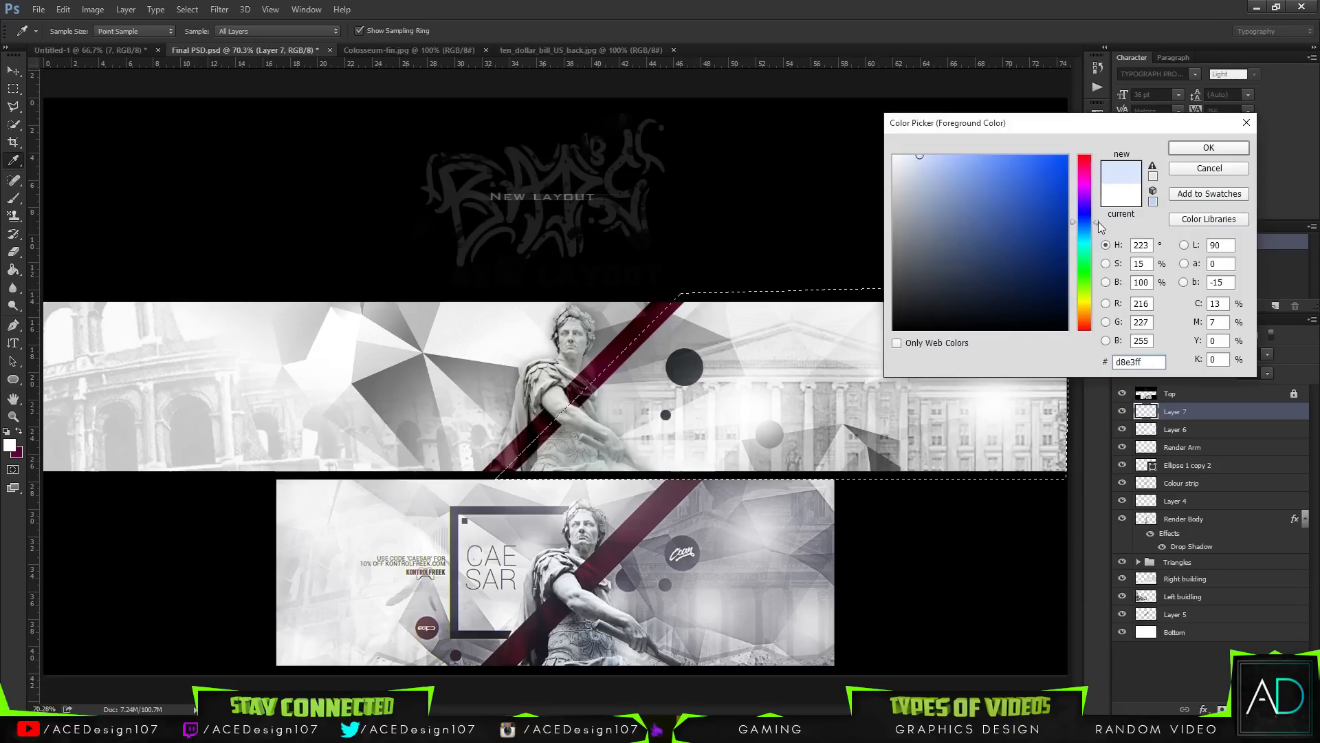
left_click(1207, 150)
left_click(727, 325)
key("ctrl+d")
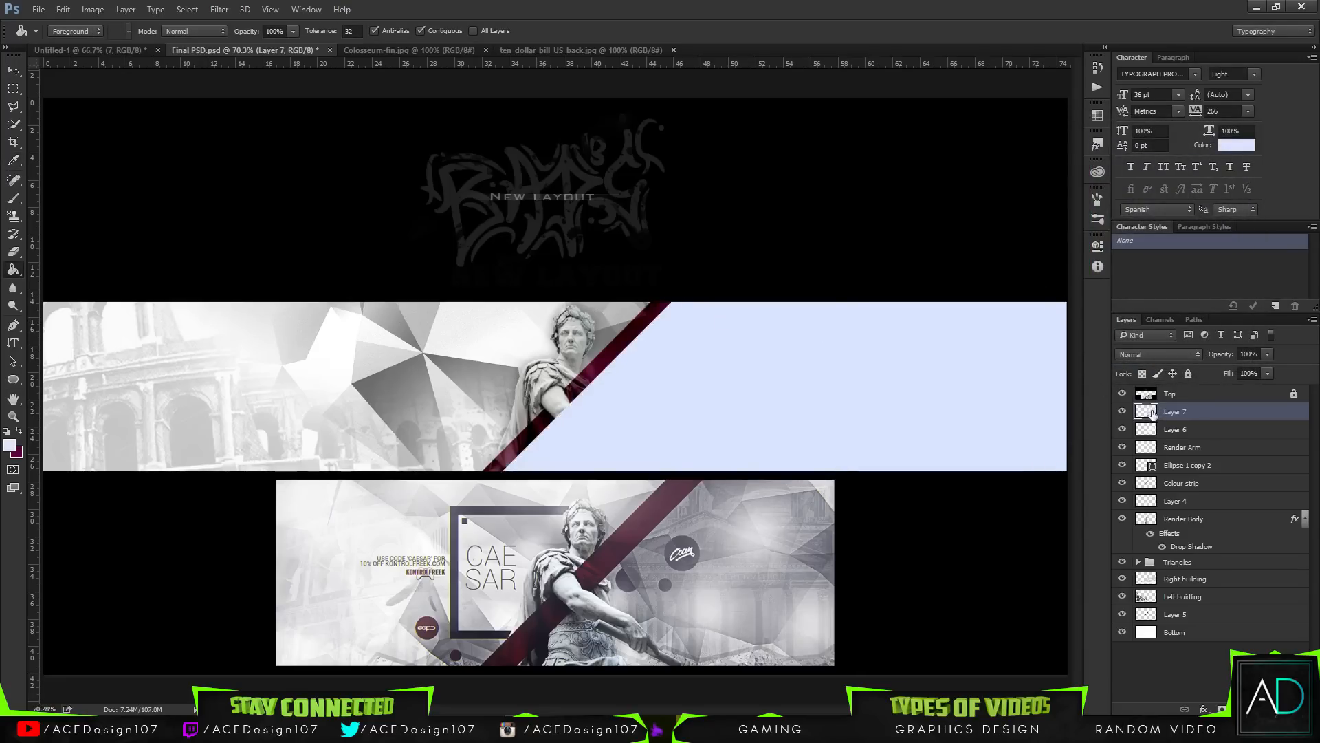
- Move the pale blue layer directly below the Colour strip layer
left_click_drag(1200, 419, 1172, 492)
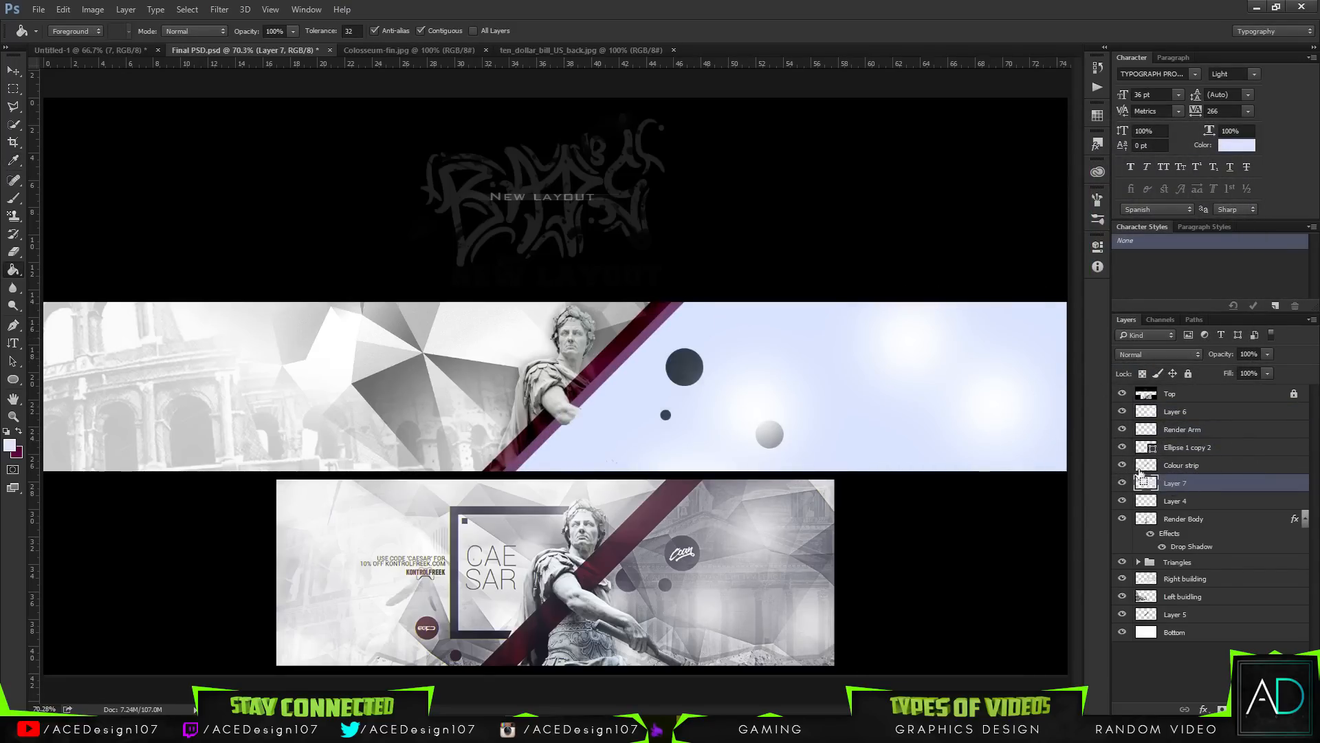
left_click(1144, 482, "ctrl")
key("ctrl+d")
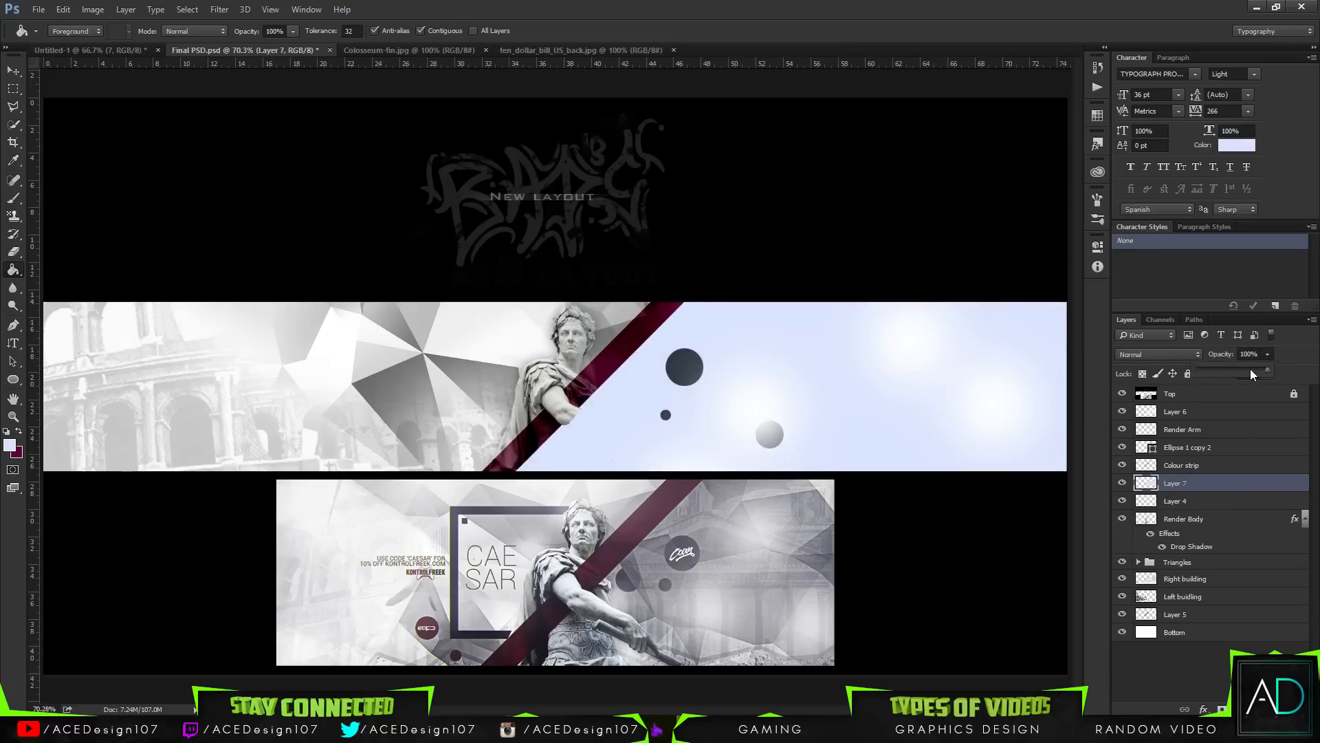
- Set the pale blue layer's opacity to 47% and softly erase it over the statue's lower body
mouse_move(1250, 370)
left_mouse_down()
mouse_move(1211, 370)
mouse_move(1232, 370)
left_mouse_up()
key("e")
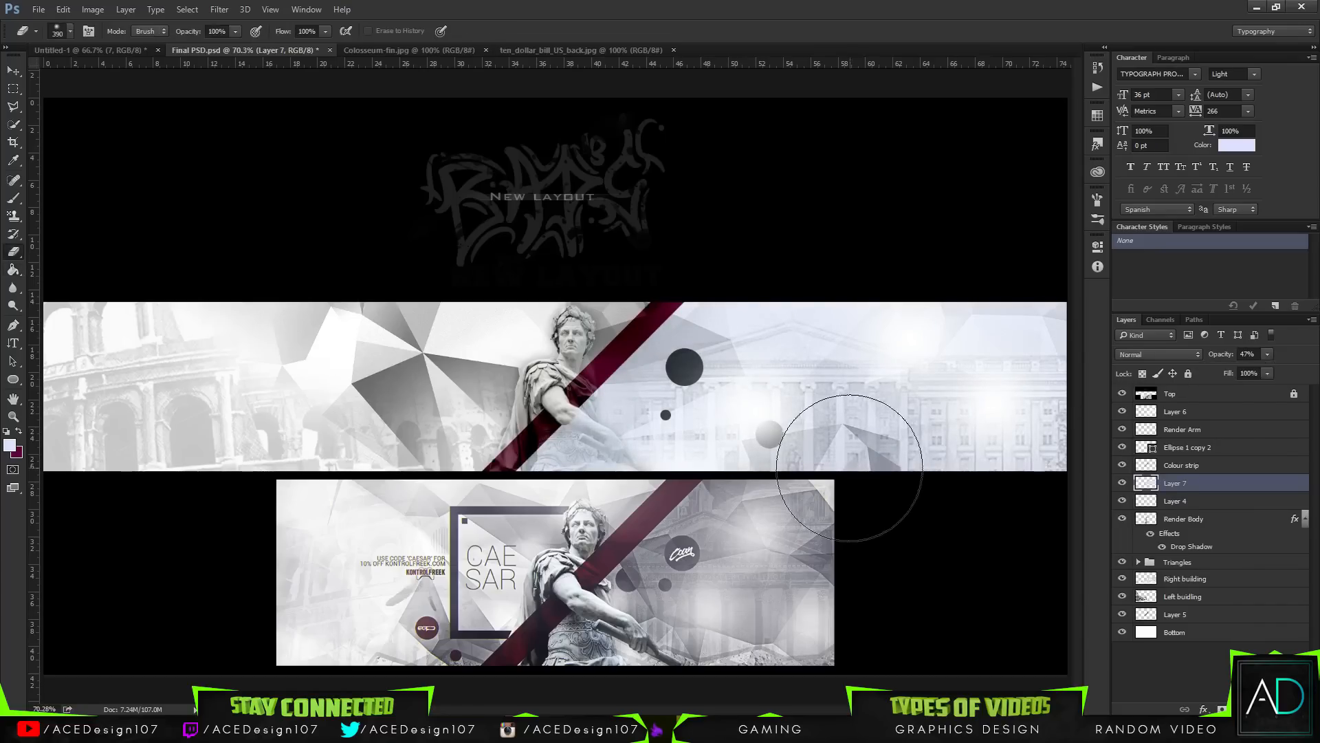
mouse_move(521, 463)
left_mouse_down()
mouse_move(554, 468)
mouse_move(564, 510)
left_mouse_up()
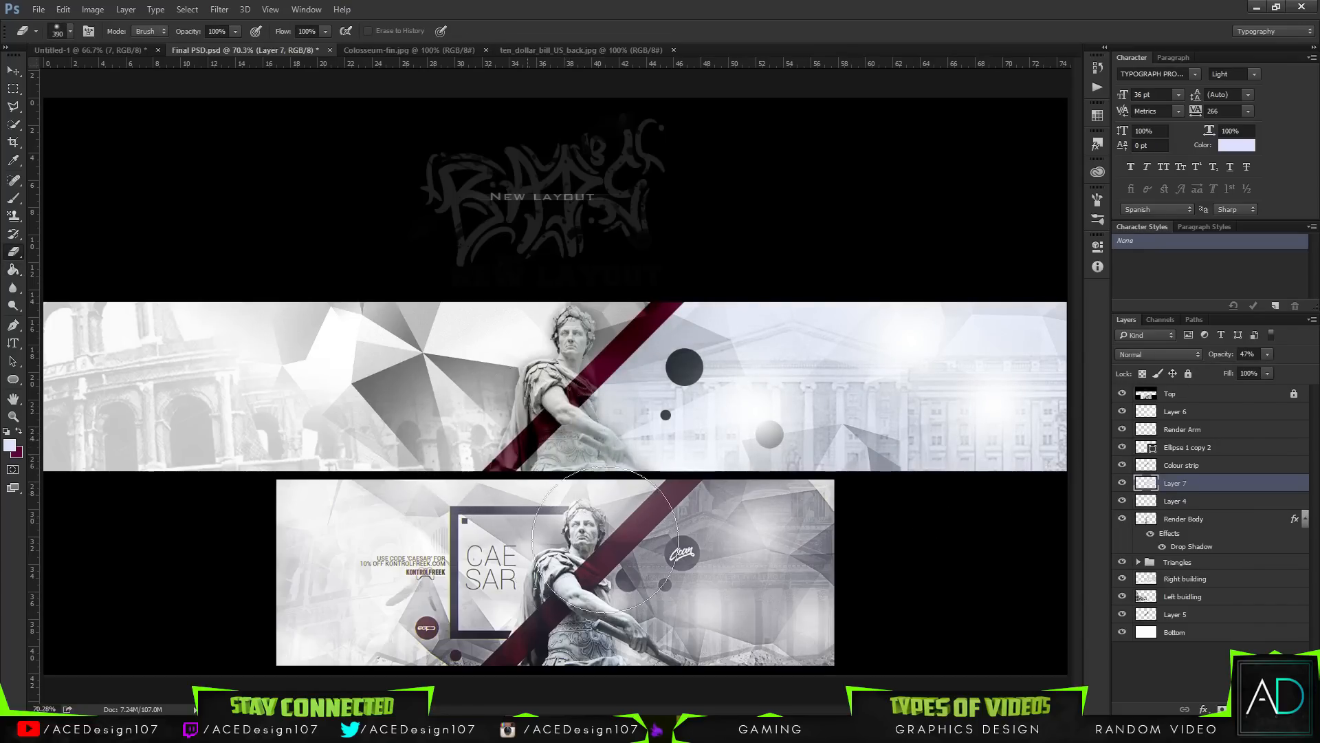
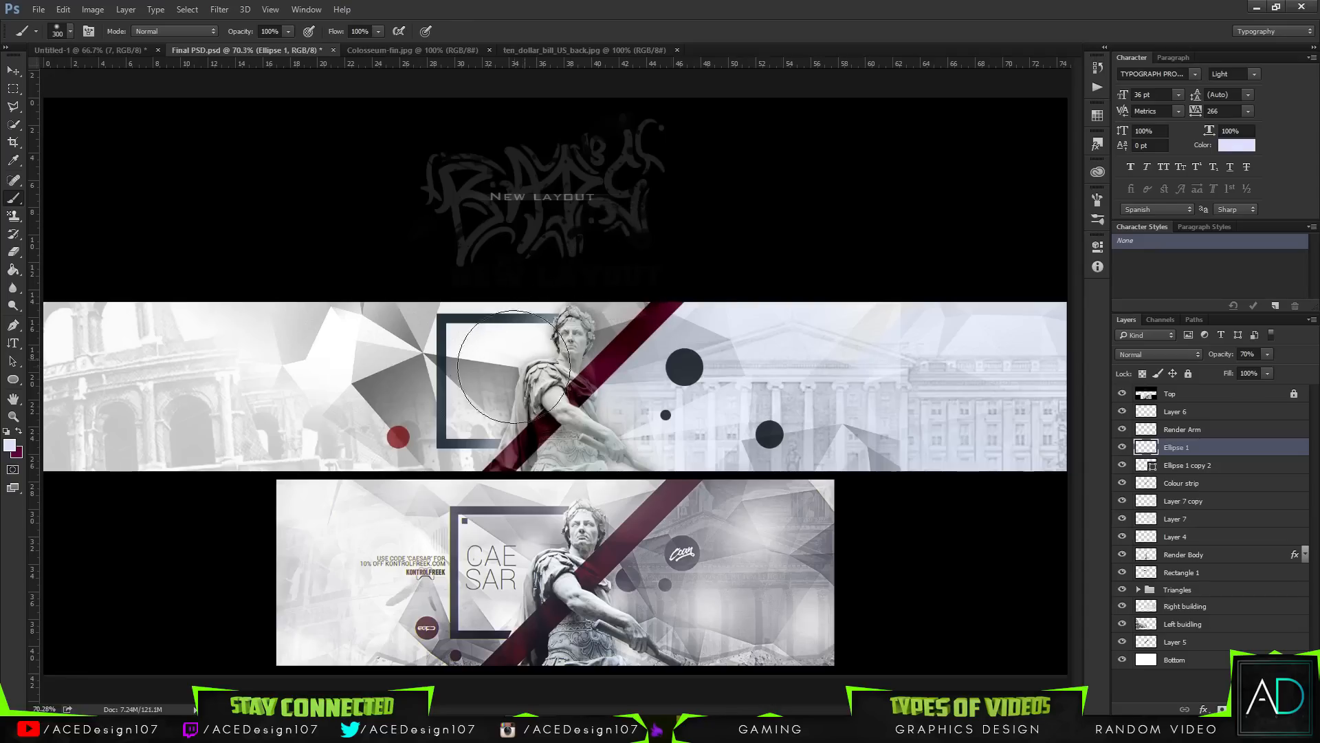
- Nudge the red circle down and right, duplicate it and merge the copy into it, and set the layer's opacity to 90%
left_click_drag(416, 430, 422, 438)
mouse_move(388, 498)
left_mouse_down()
mouse_move(423, 510)
mouse_move(388, 498)
left_mouse_up()
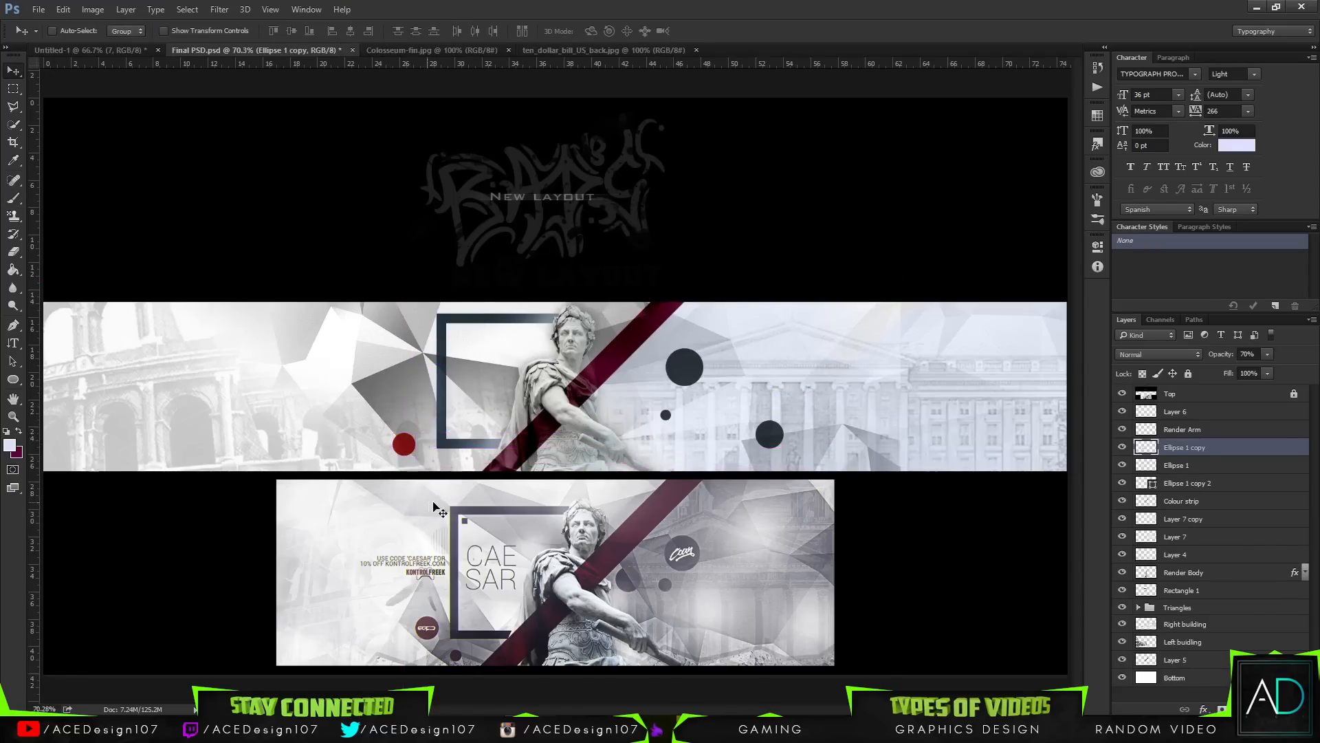
key("ctrl+e")
left_click_drag(1222, 368, 1261, 370)
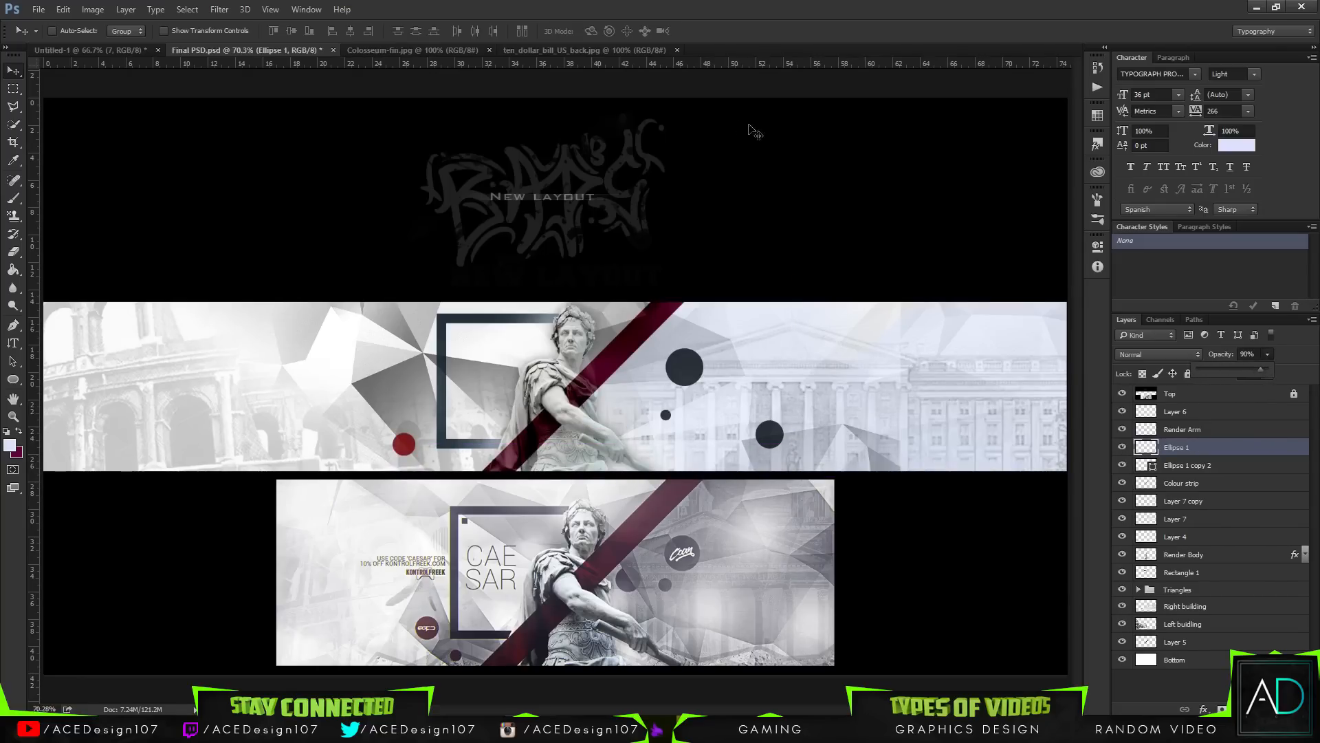
- Duplicate the red circle as a much smaller circle to its lower right, and merge both red circles into one layer
key("ctrl+j")
key("ctrl+t")
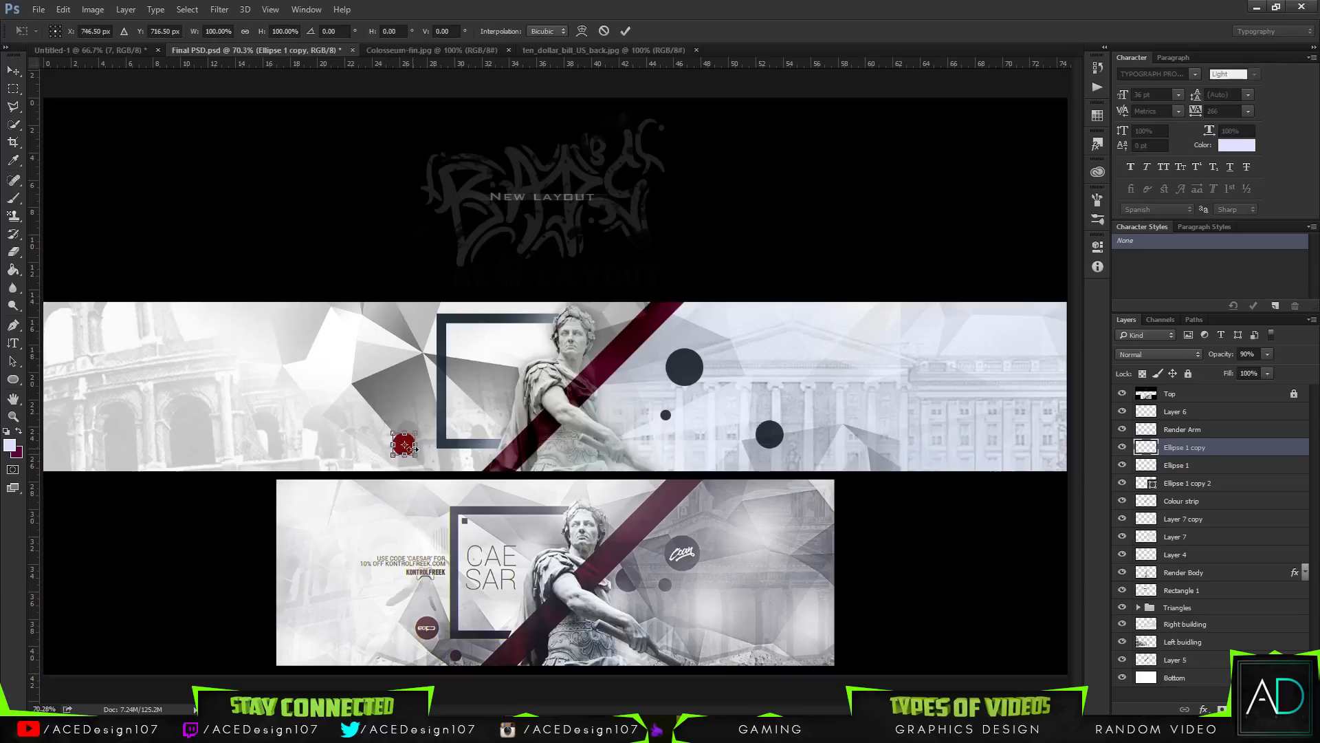
left_click_drag(406, 447, 445, 467)
key("Return")
key("ctrl+t")
key("Return")
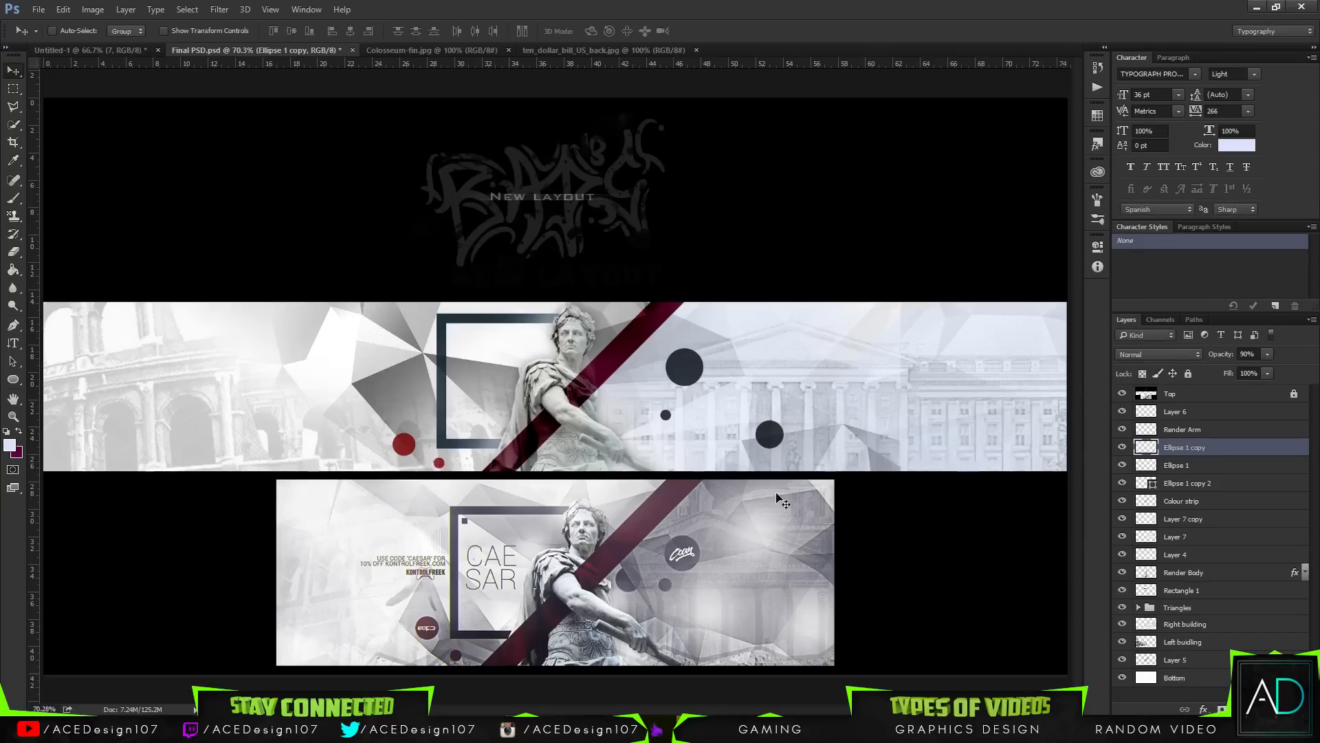
left_click(1211, 466)
key("Delete")
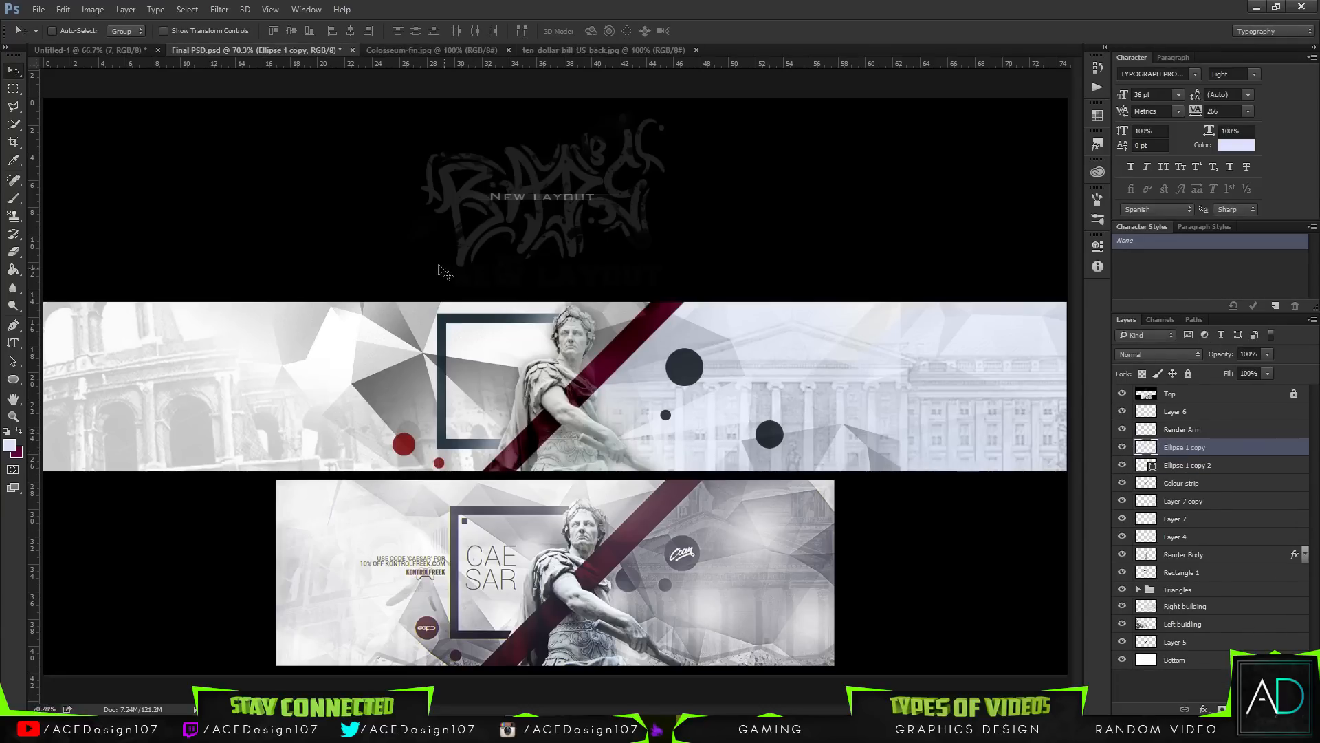
- Reset the foreground and background colours to black and white, and rasterize the dark circles' shape layer
key("b")
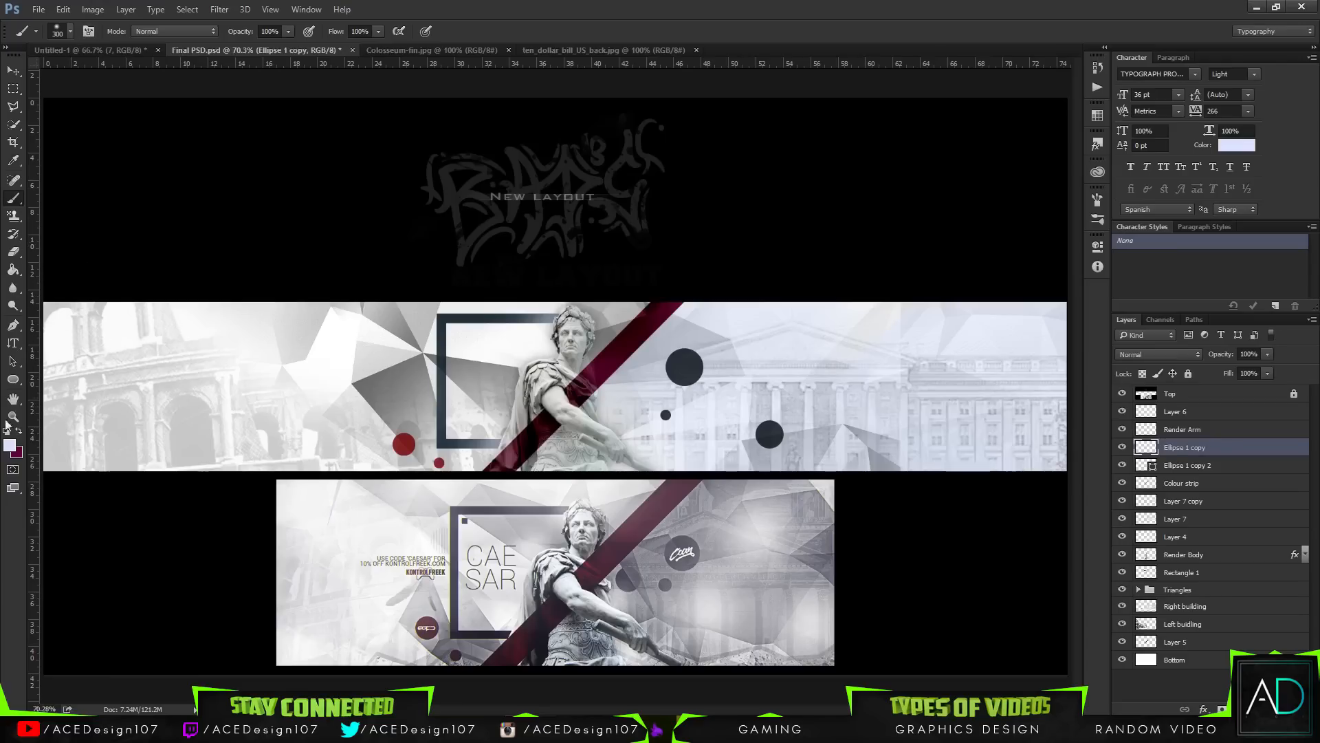
left_click(6, 432)
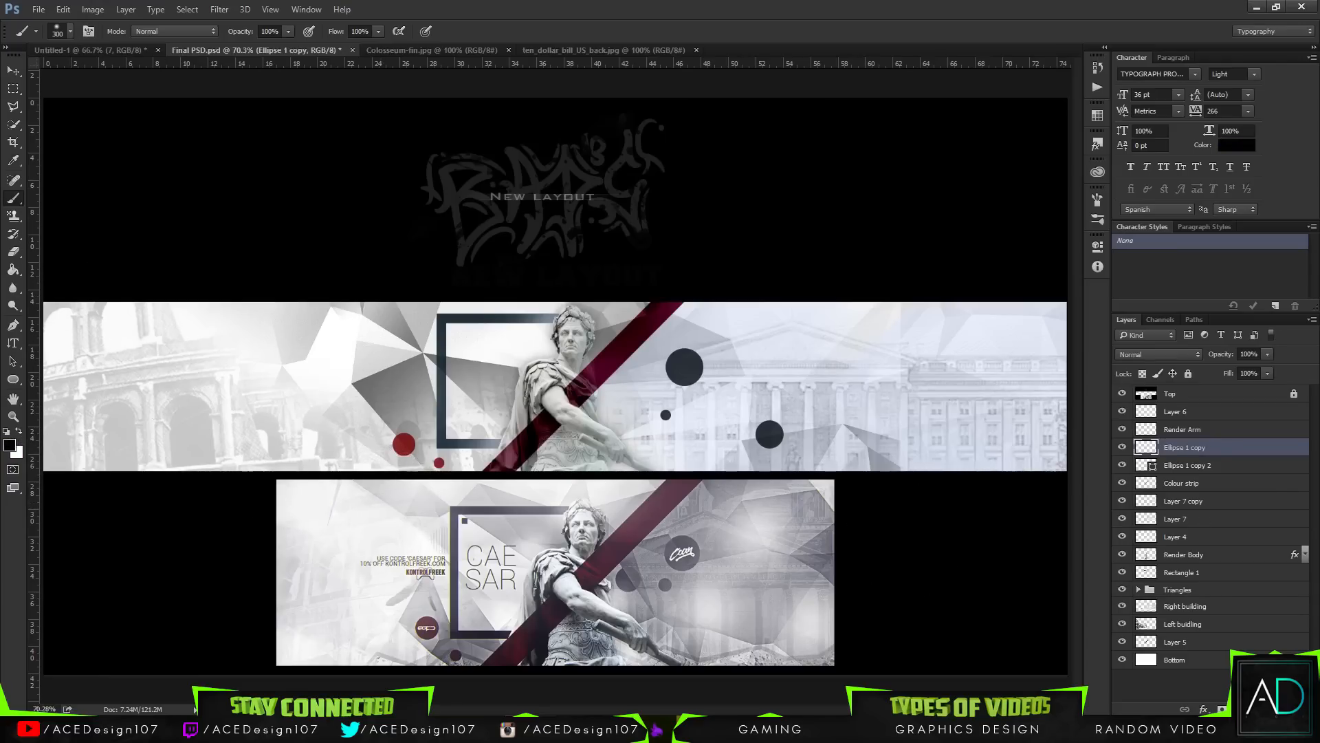
left_click(1151, 447, "ctrl")
left_click(1137, 448)
left_click(1200, 468, "shift")
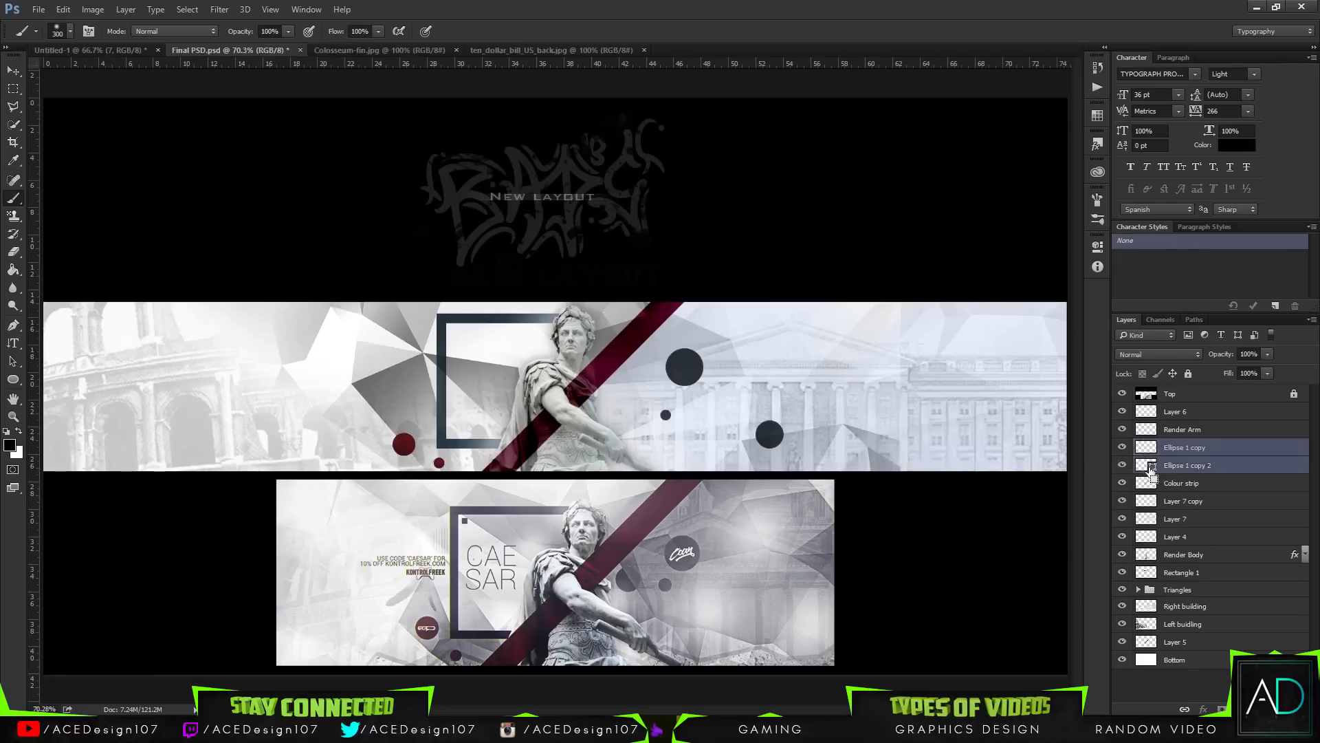
left_click(1229, 468)
right_click(1231, 468)
left_click(1088, 255)
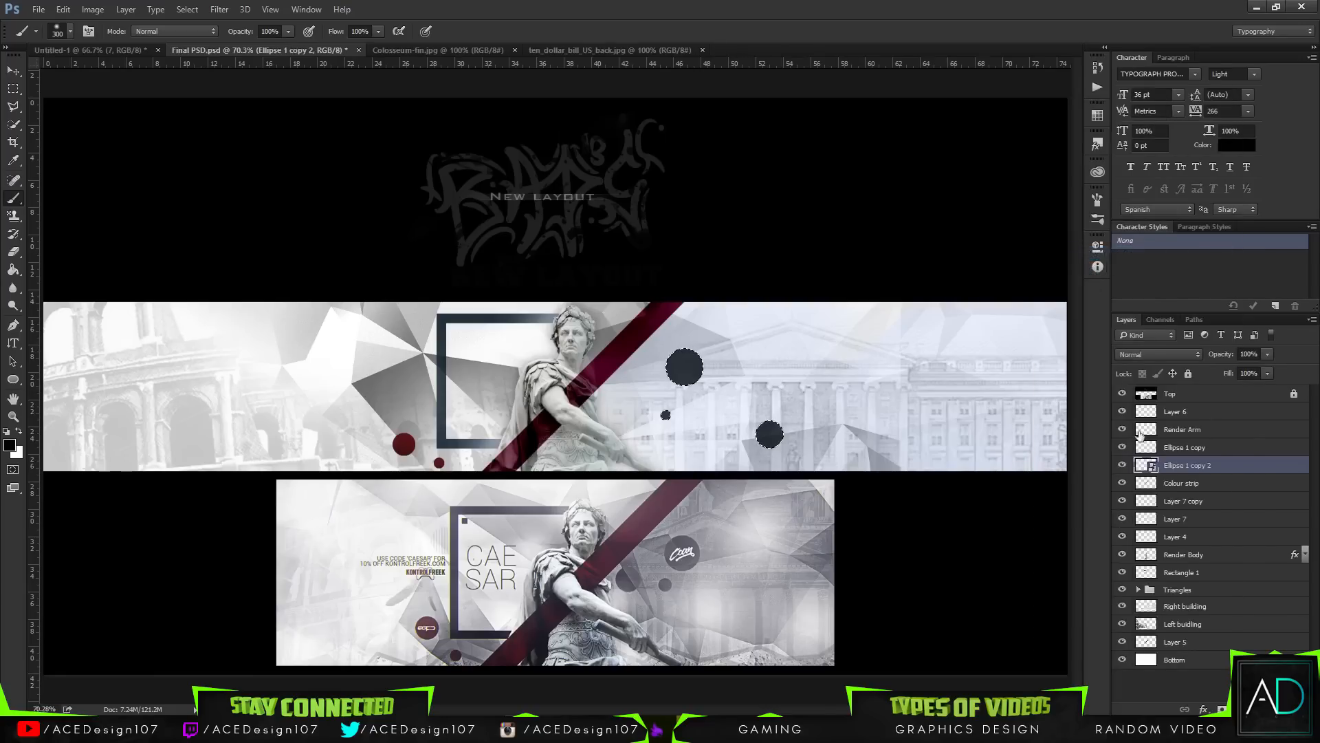
right_click(1222, 467)
left_click(1055, 273)
key("ctrl+d")
- Apply a linear Gradient Overlay with the Foreground to Transparent preset at 100% opacity to the dark circles
right_click(1202, 468)
left_click(1059, 97)
left_click(832, 251)
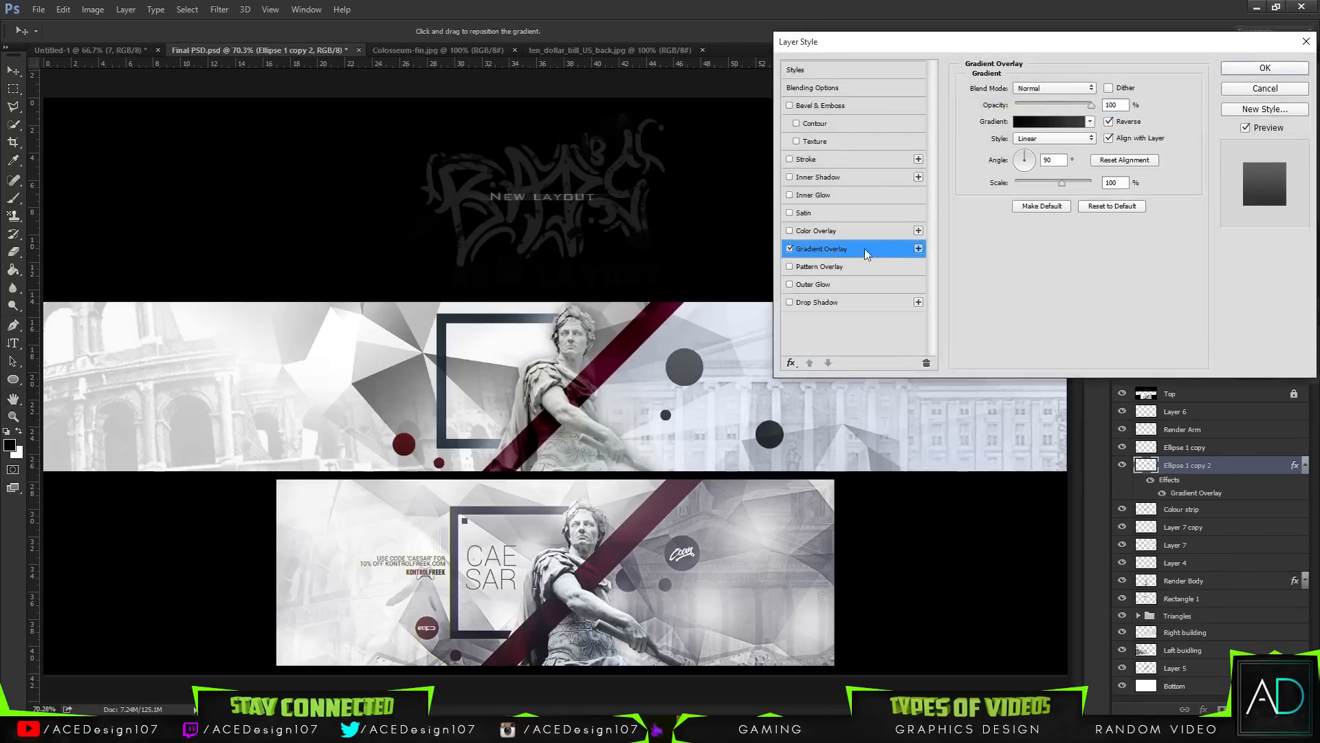
mouse_move(1069, 112)
left_mouse_down()
mouse_move(1038, 112)
mouse_move(1092, 107)
left_mouse_up()
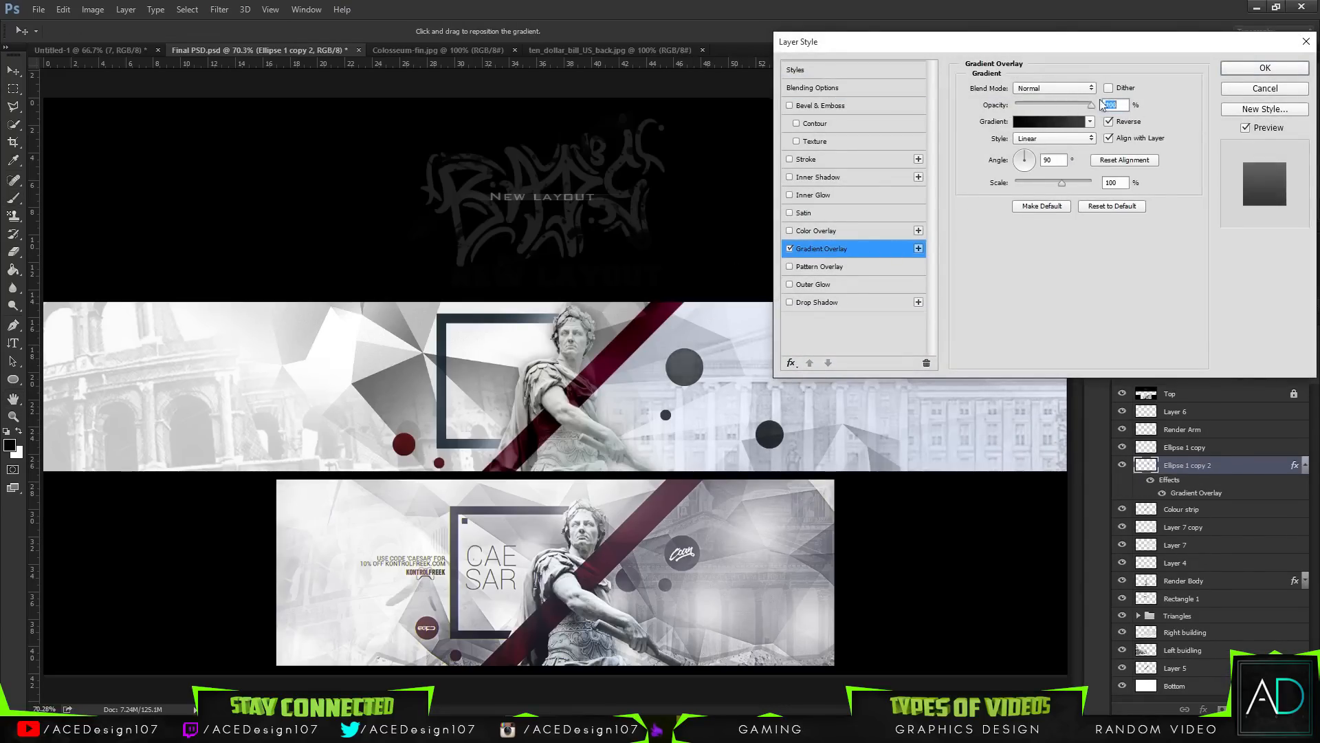
left_click(1049, 122)
left_click(768, 124)
left_click(985, 109)
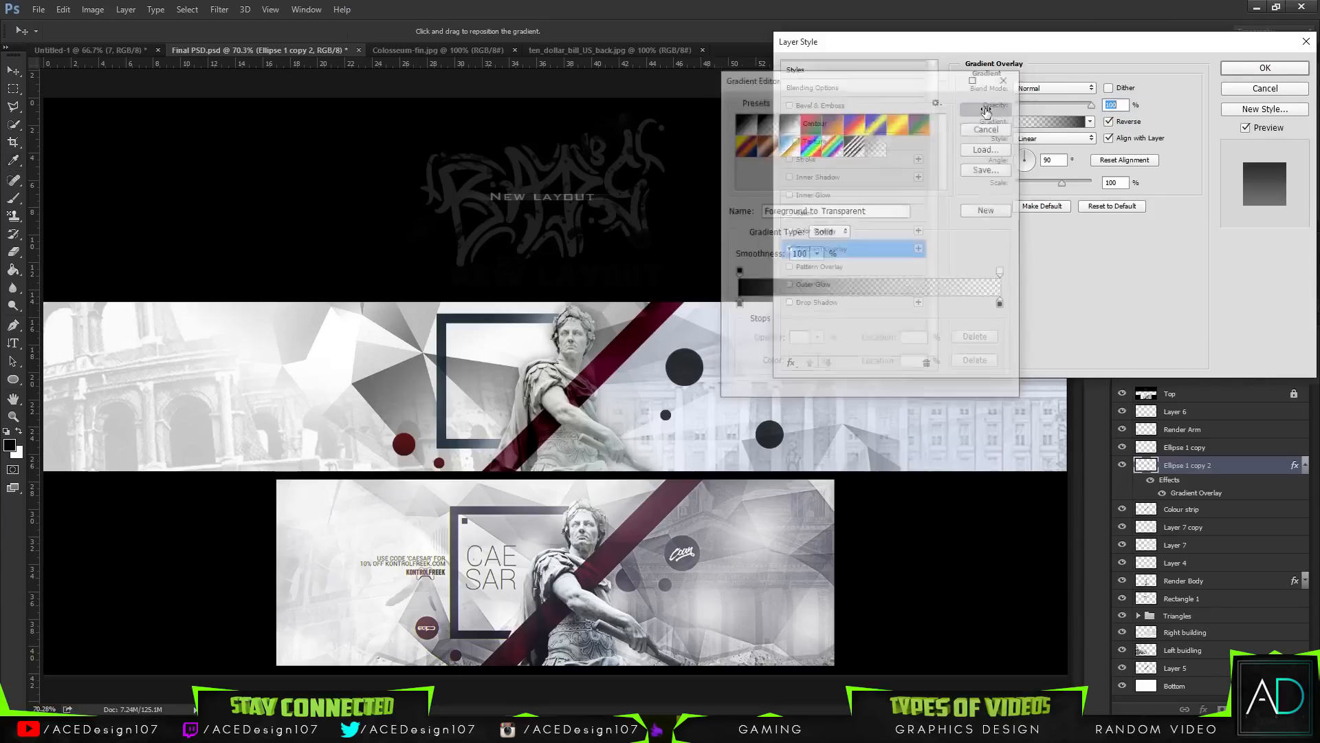
left_click(1237, 68)
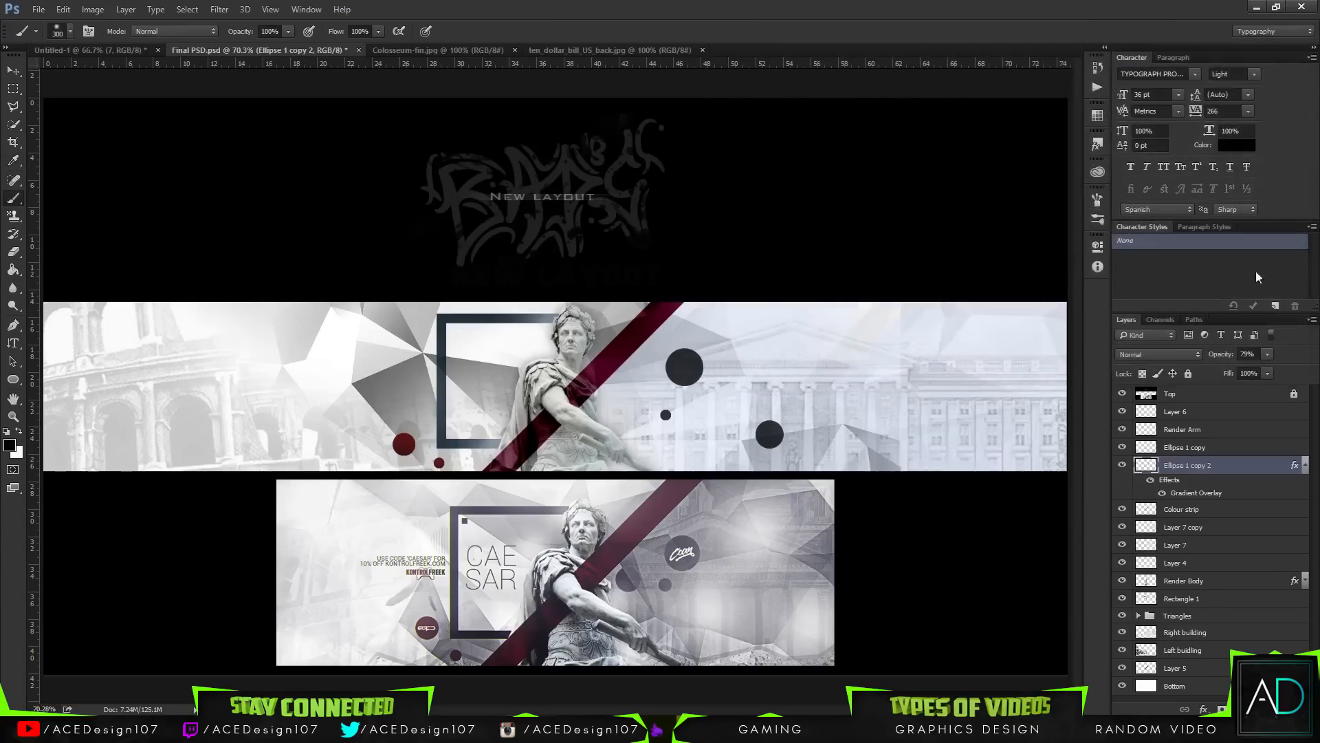
left_click_drag(1289, 374, 1268, 369)
left_click(13, 70)
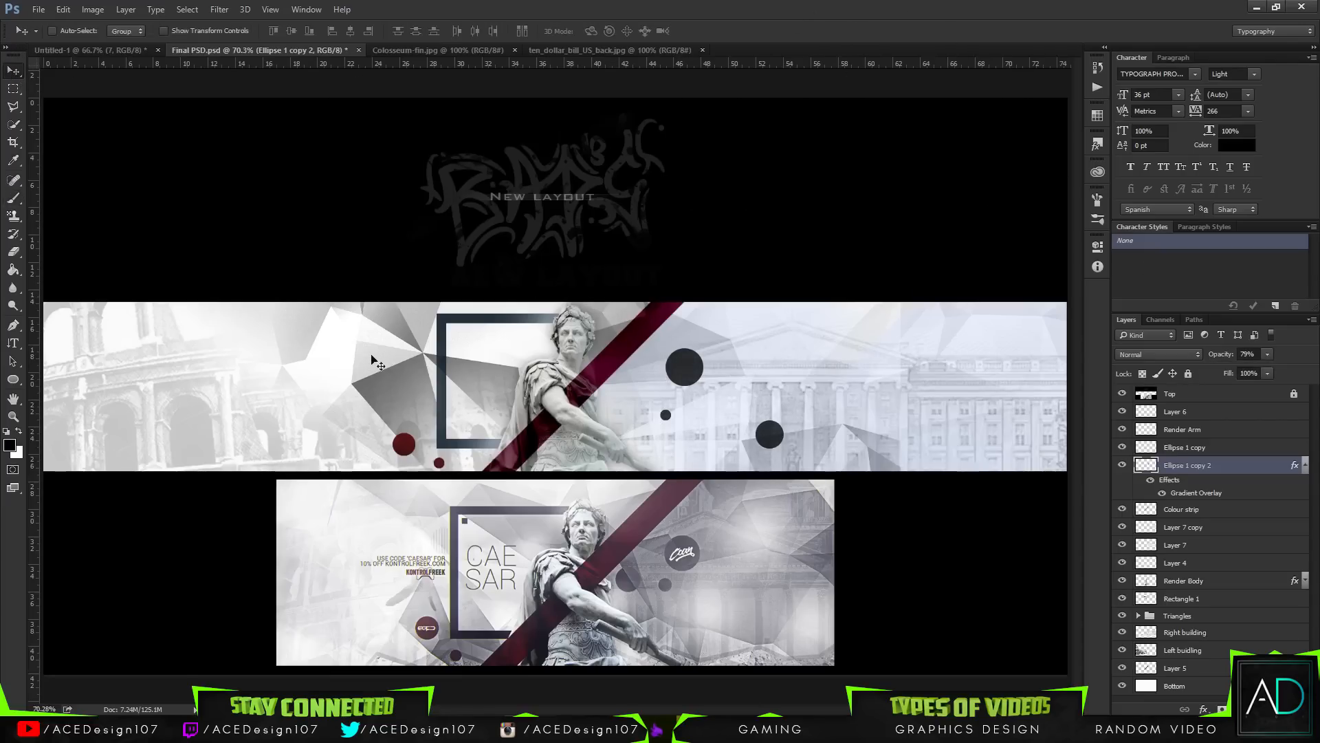
- Set the opacity of the square frame layer, Rectangle 1, to 68%
left_click(1184, 512)
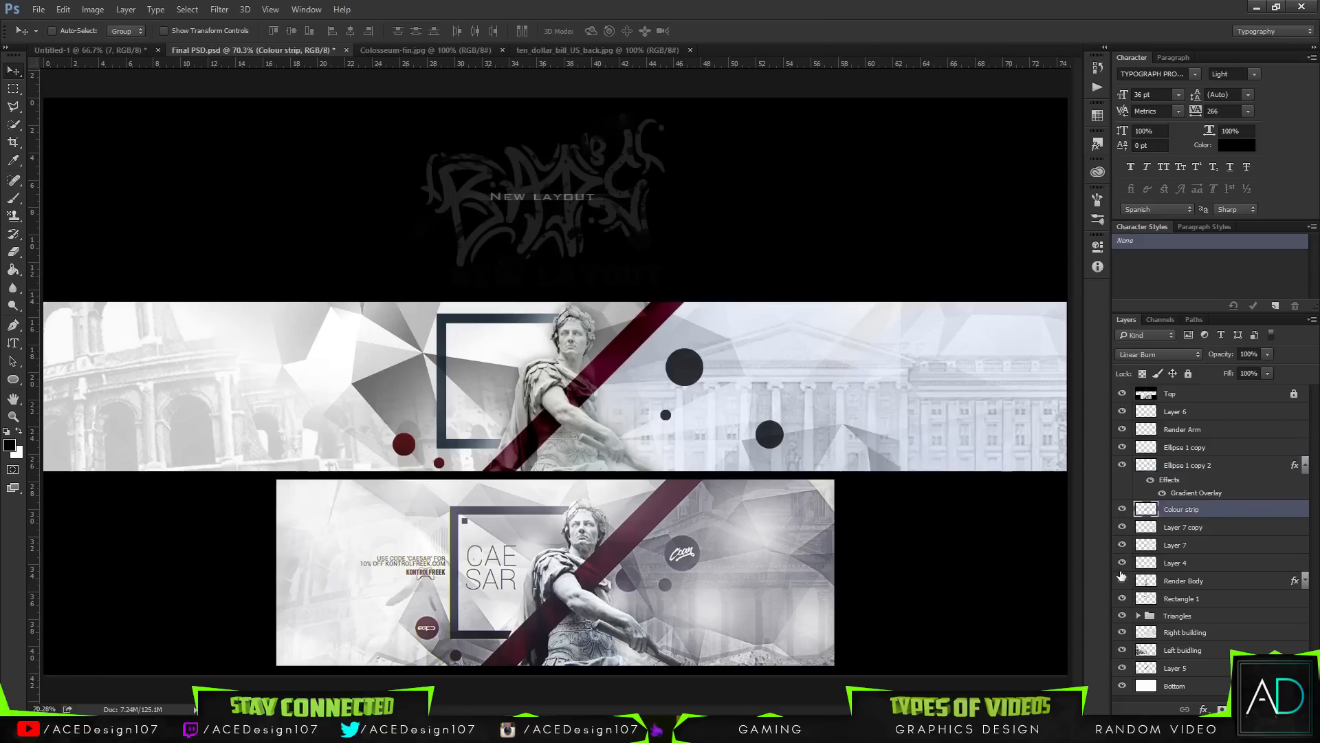
left_click(1124, 630)
left_click(1124, 631)
left_click(1123, 630)
left_click(1123, 631)
left_click(1122, 598)
left_click(1123, 598)
left_click(1191, 599)
left_click(1261, 356)
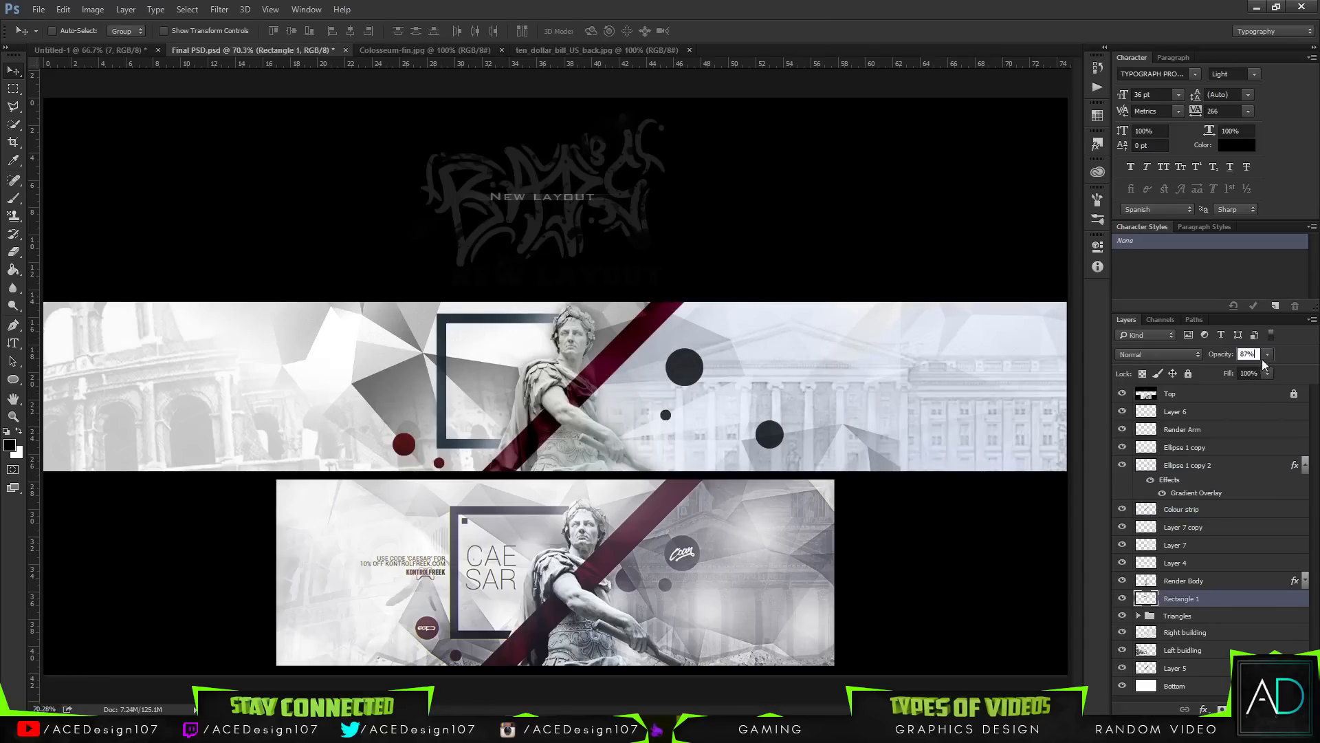
left_click_drag(1251, 368, 1253, 368)
left_click(219, 9)
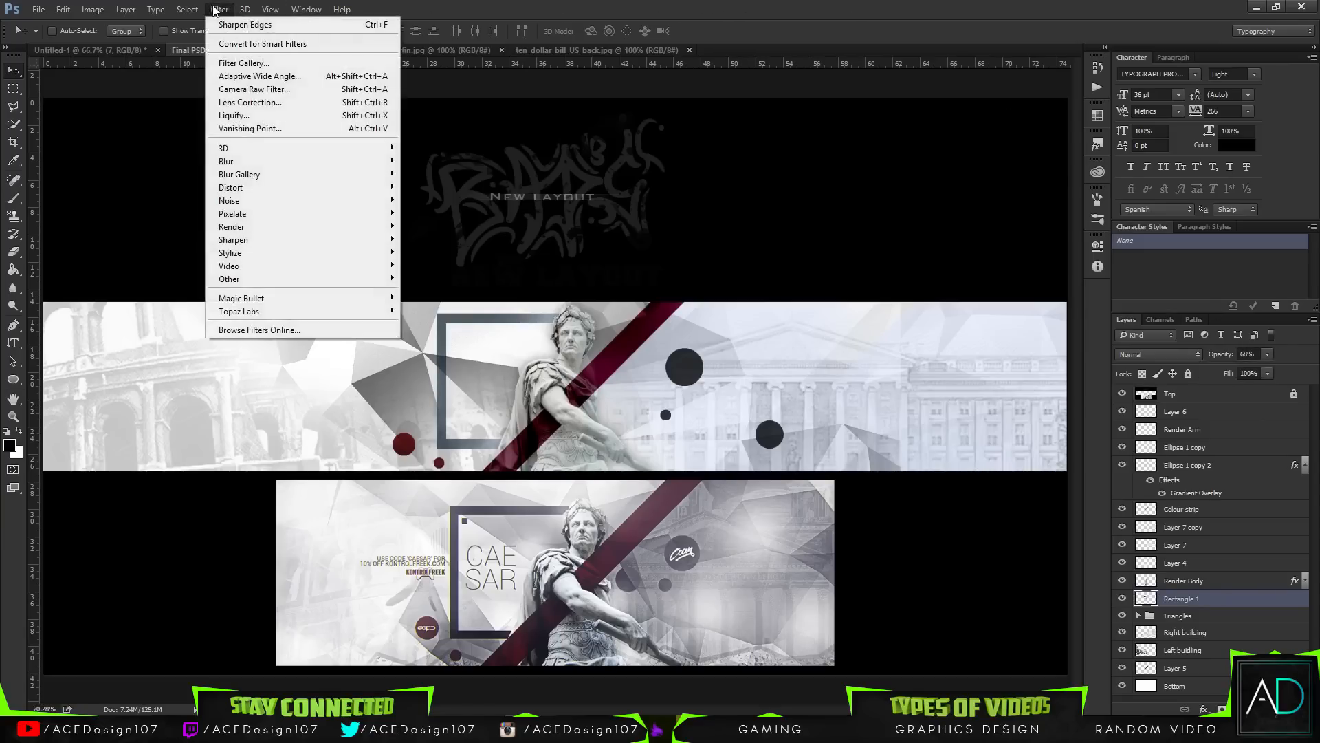
mouse_move(237, 162)
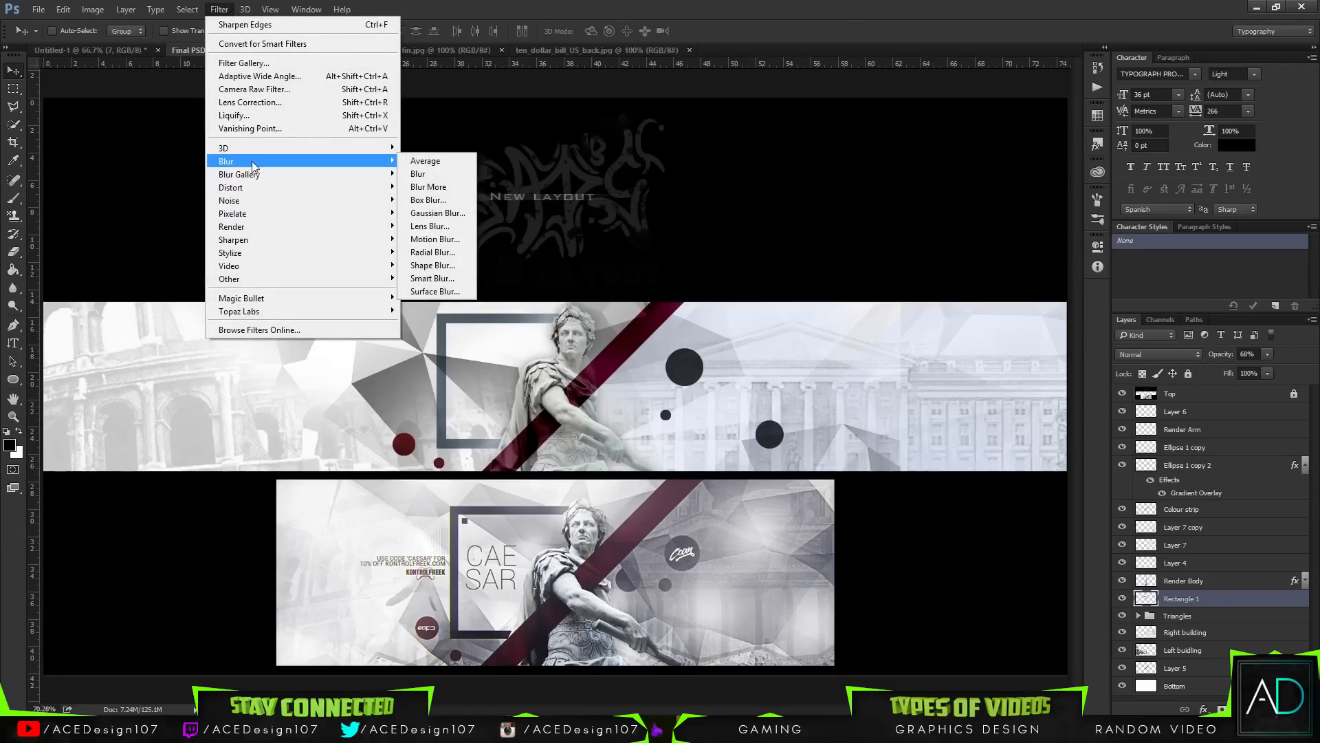
left_click(464, 240)
left_click_drag(1040, 332, 1044, 311)
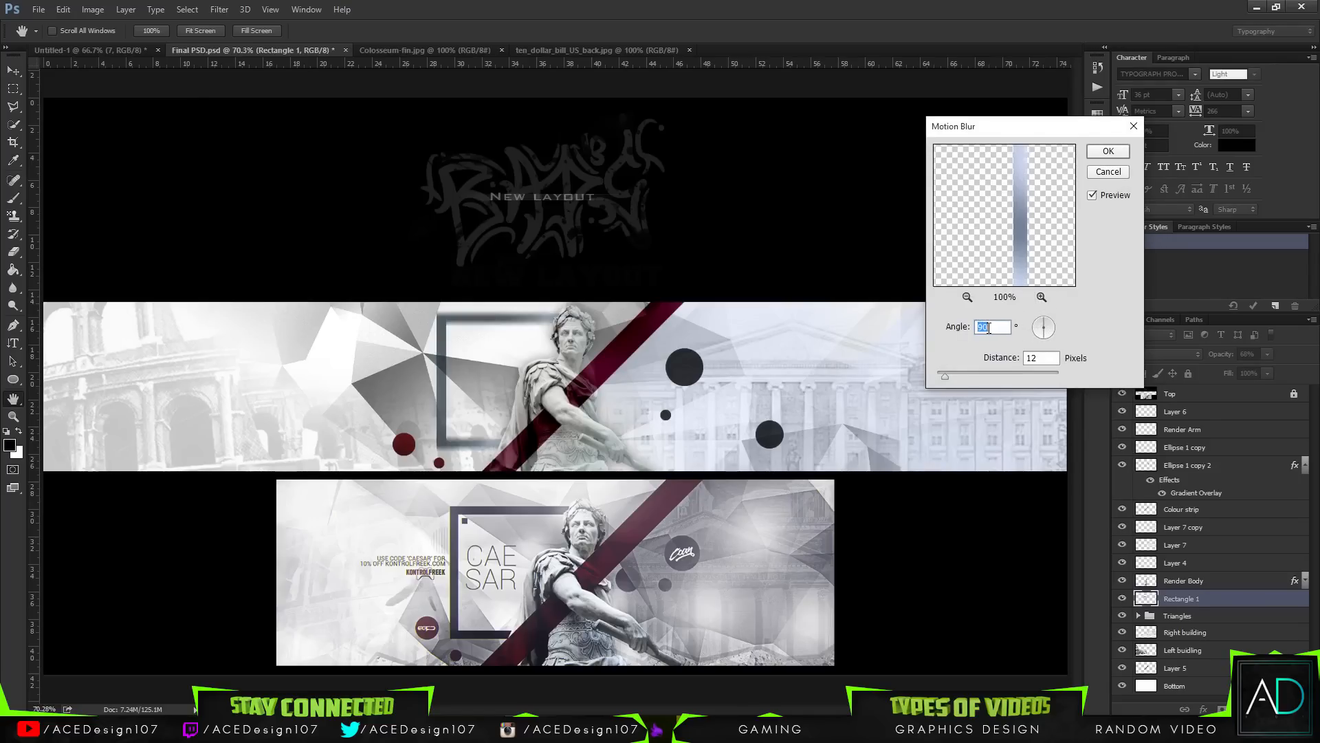
type("1820")
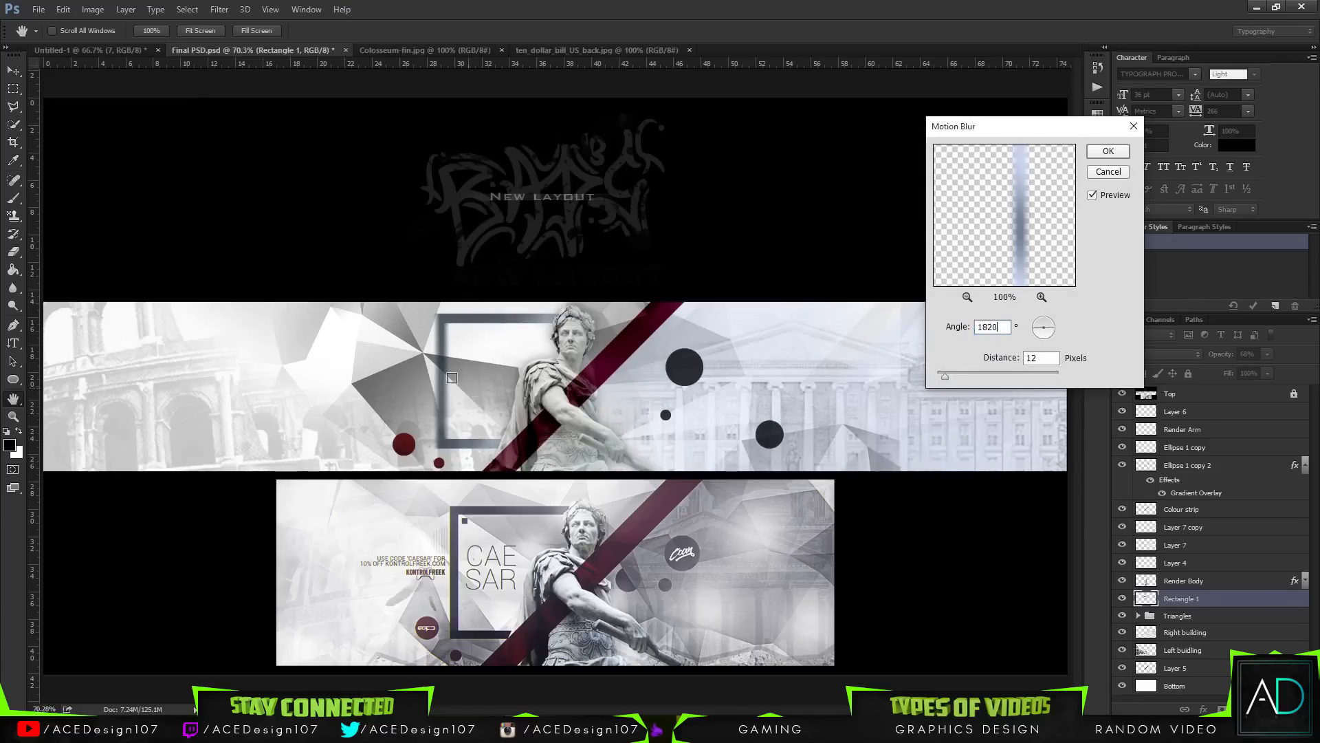
left_click(1101, 171)
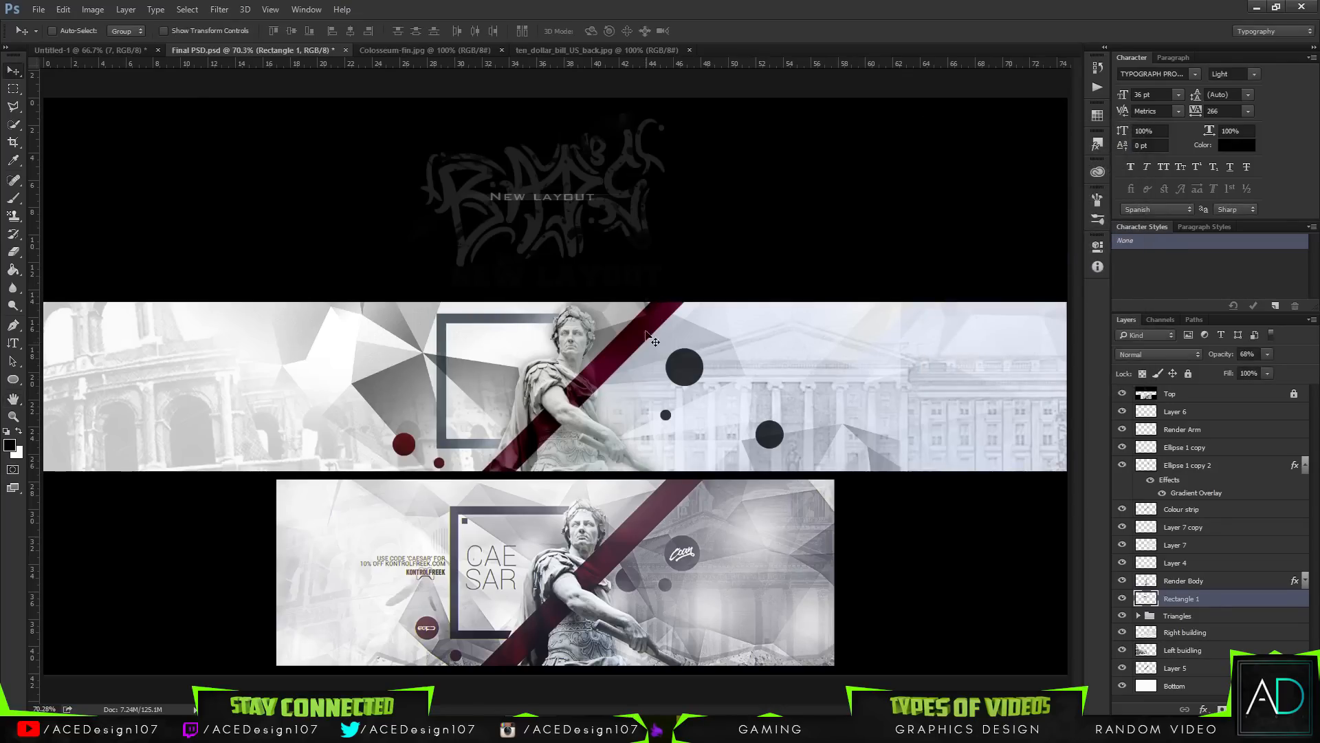
- Duplicate the square frame layer, Rectangle 1, and apply a Motion Blur to the copy
key("ctrl+j")
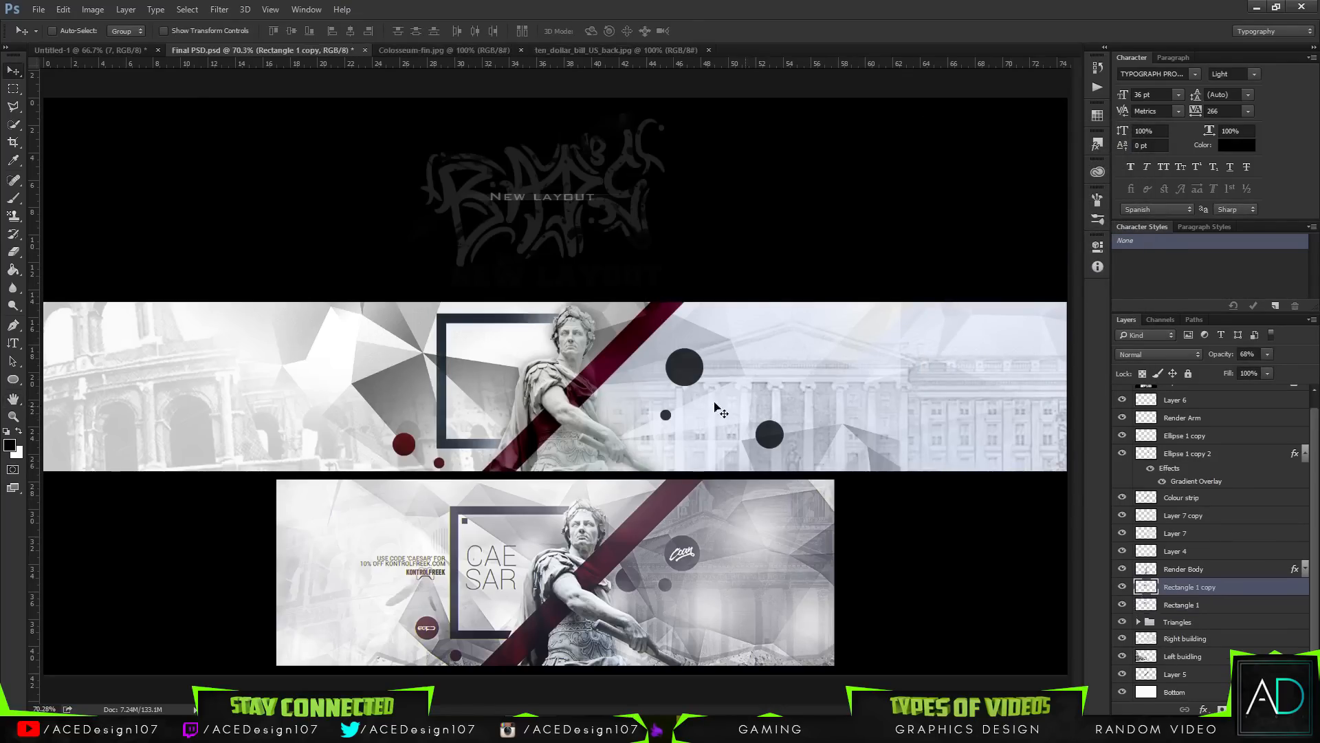
key("m")
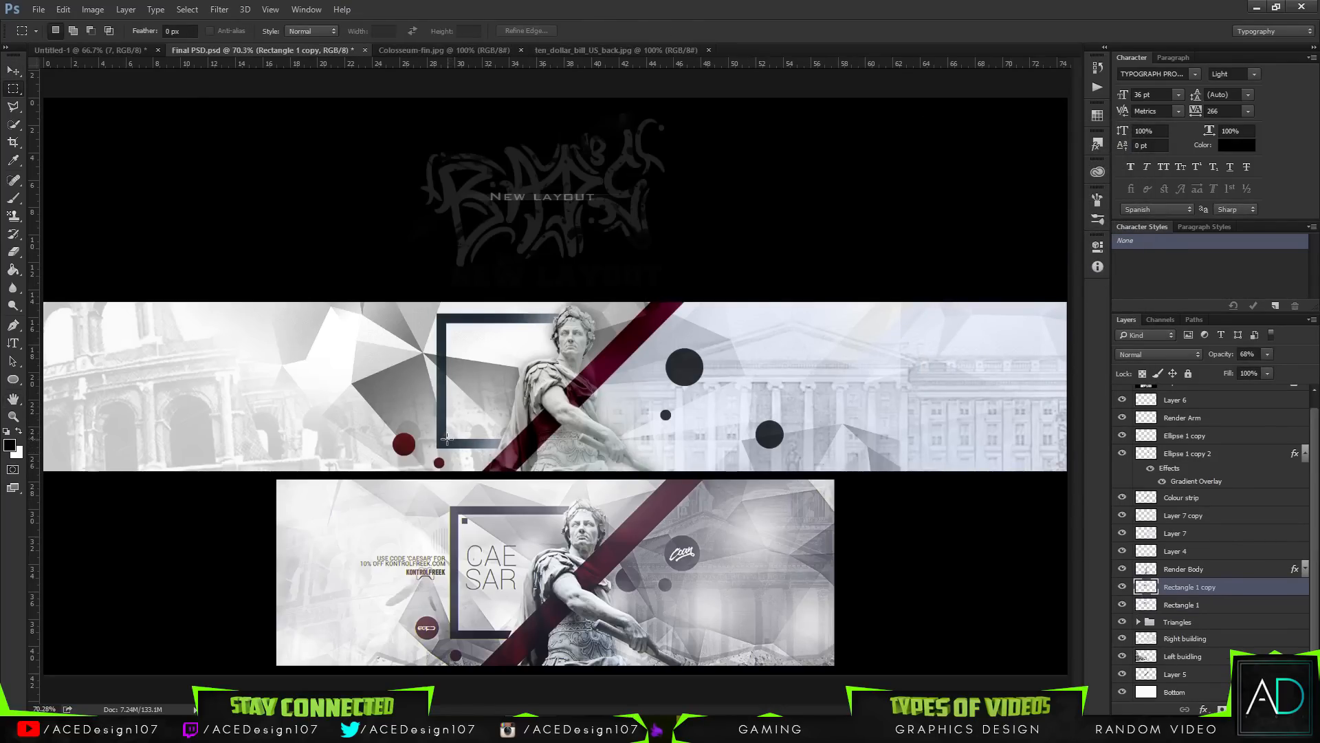
left_click_drag(446, 437, 332, 321)
key("ctrl+d")
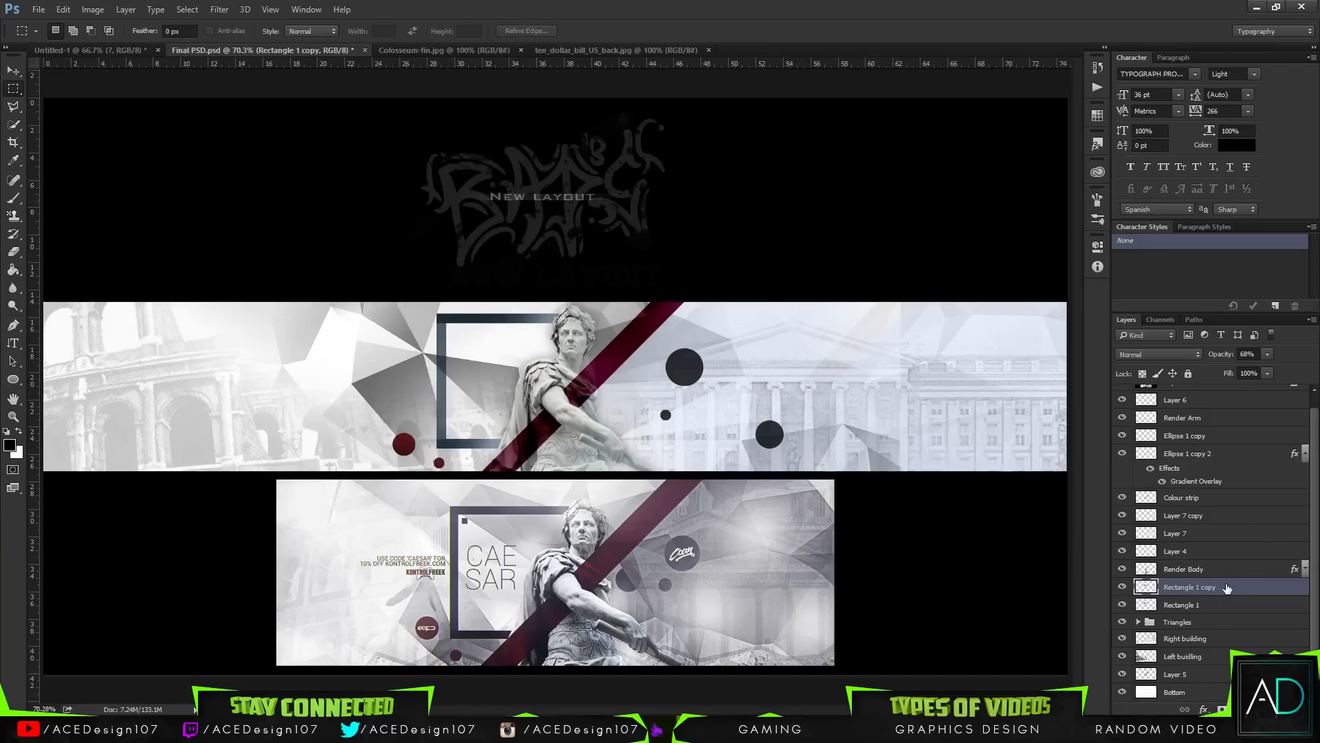
left_click(219, 9)
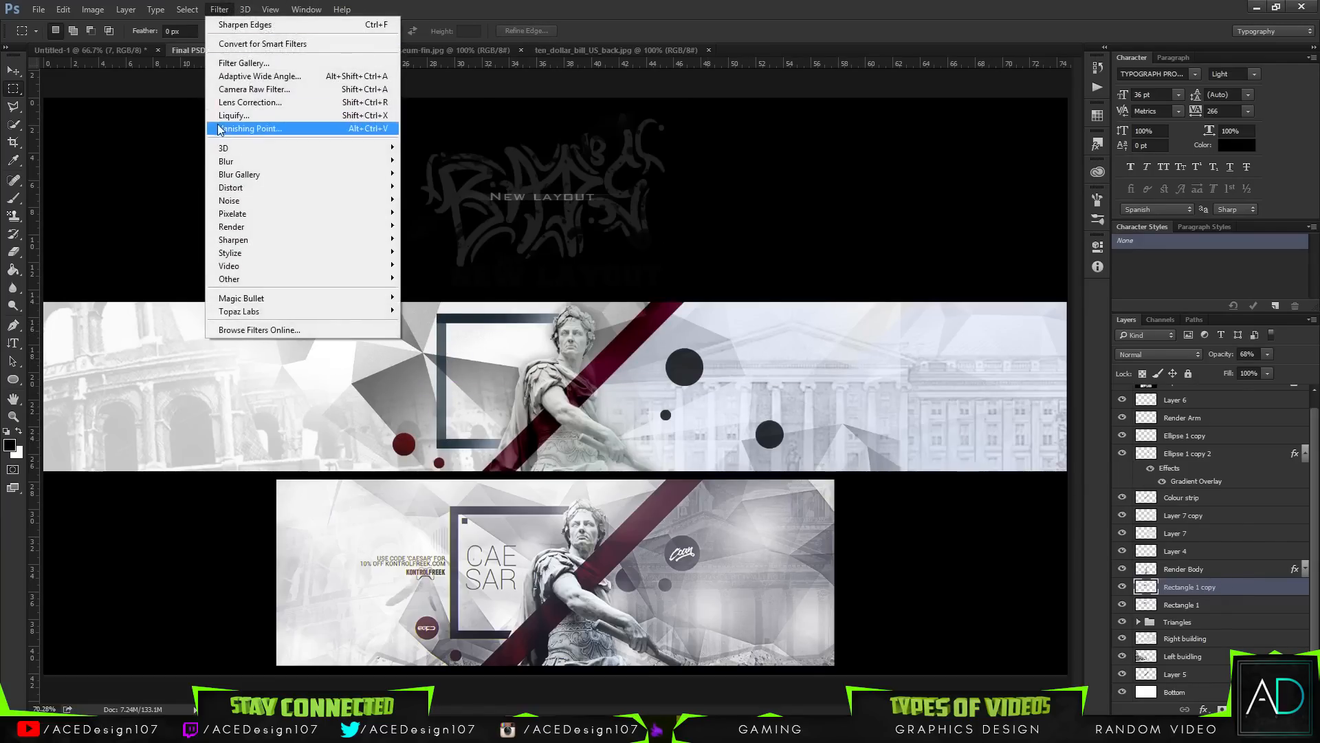
mouse_move(229, 166)
left_click(429, 239)
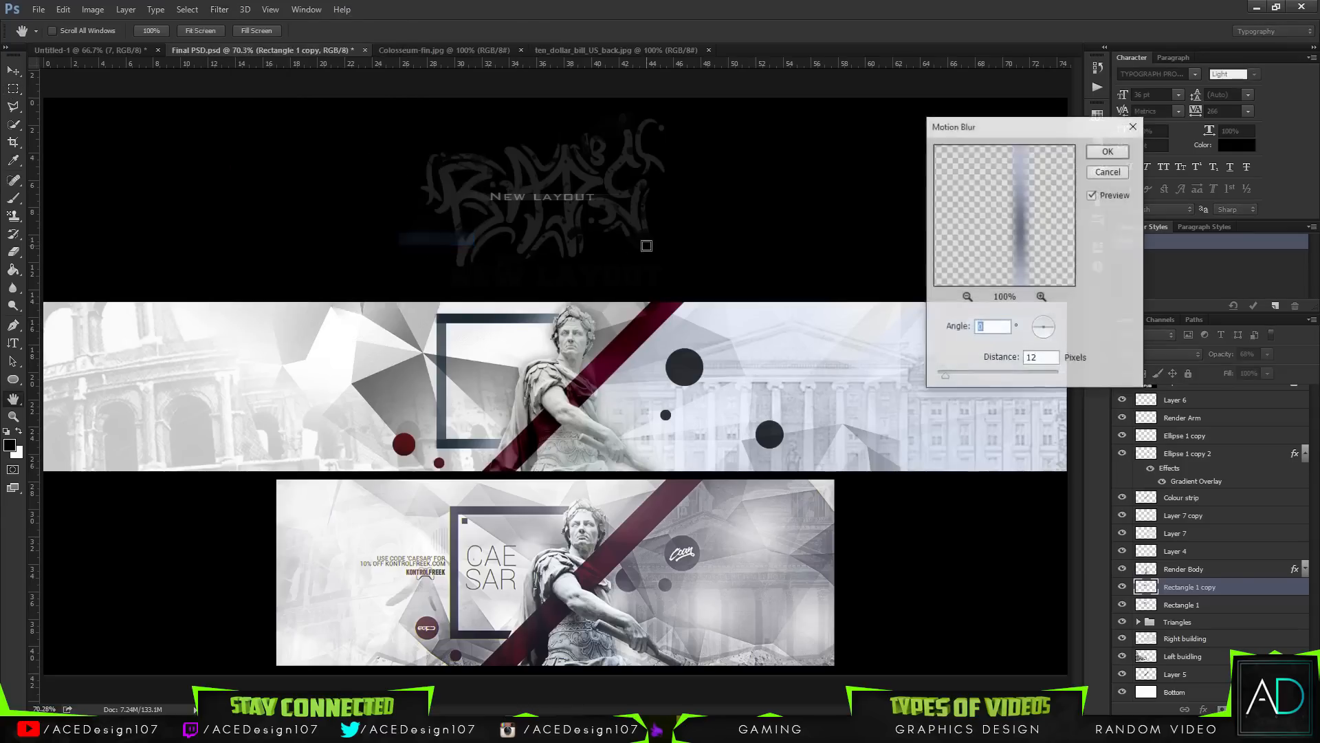
left_click_drag(945, 375, 975, 372)
left_click(1118, 151)
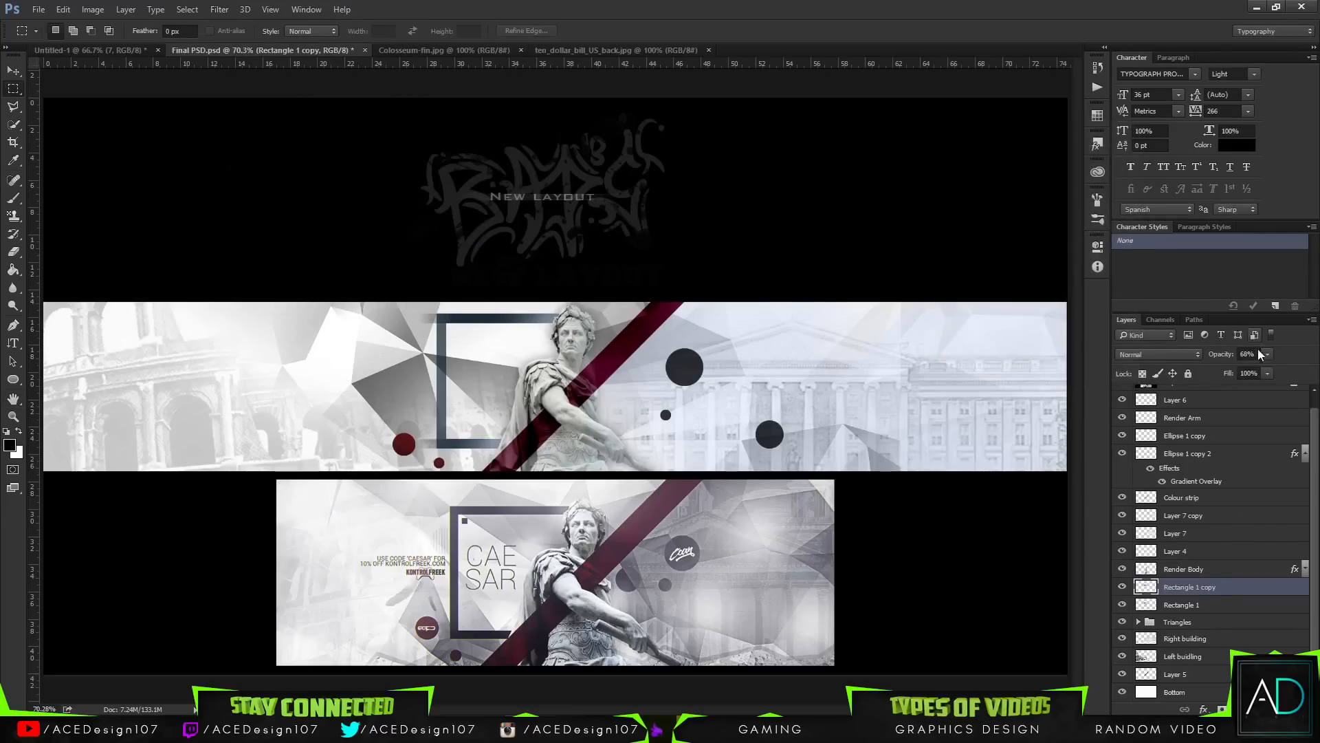
- Lower the blurred frame copy's opacity to about 43% and merge it into Rectangle 1
mouse_move(1252, 368)
left_mouse_down()
mouse_move(1235, 369)
mouse_move(1249, 370)
left_mouse_up()
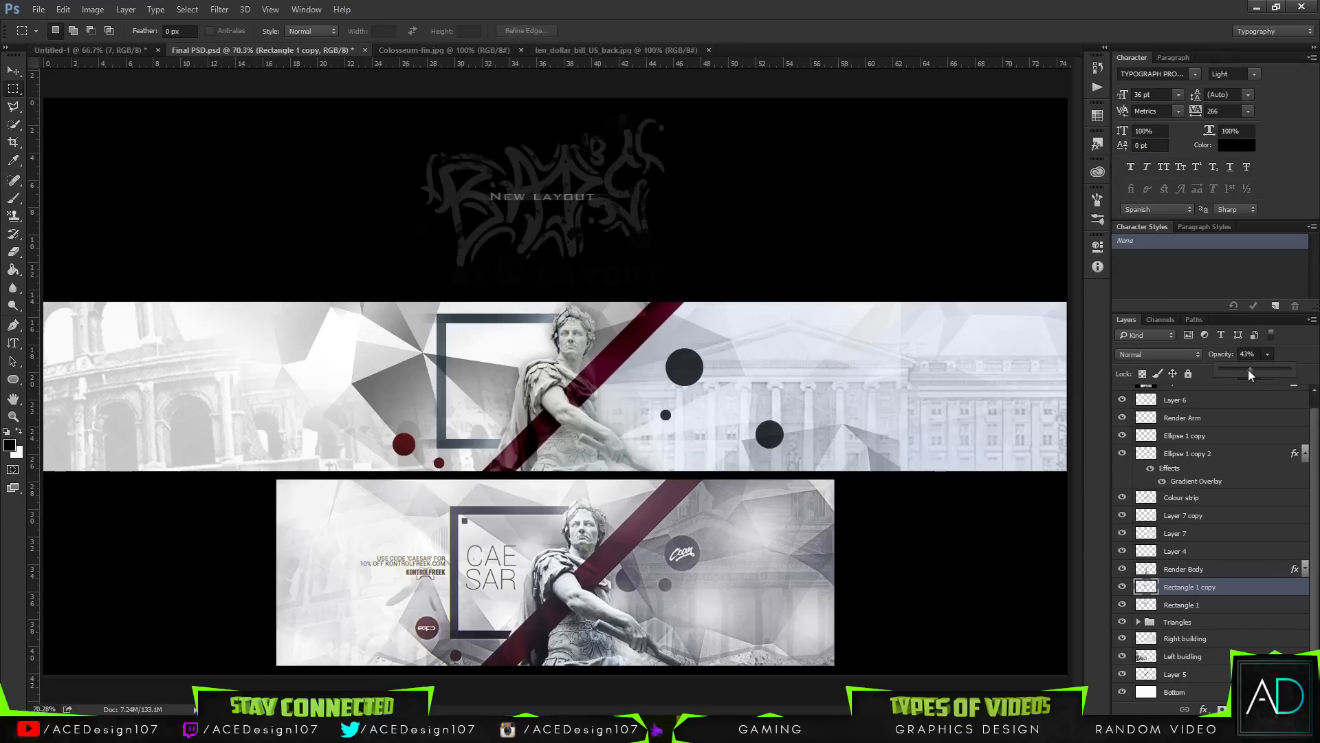
key("Delete")
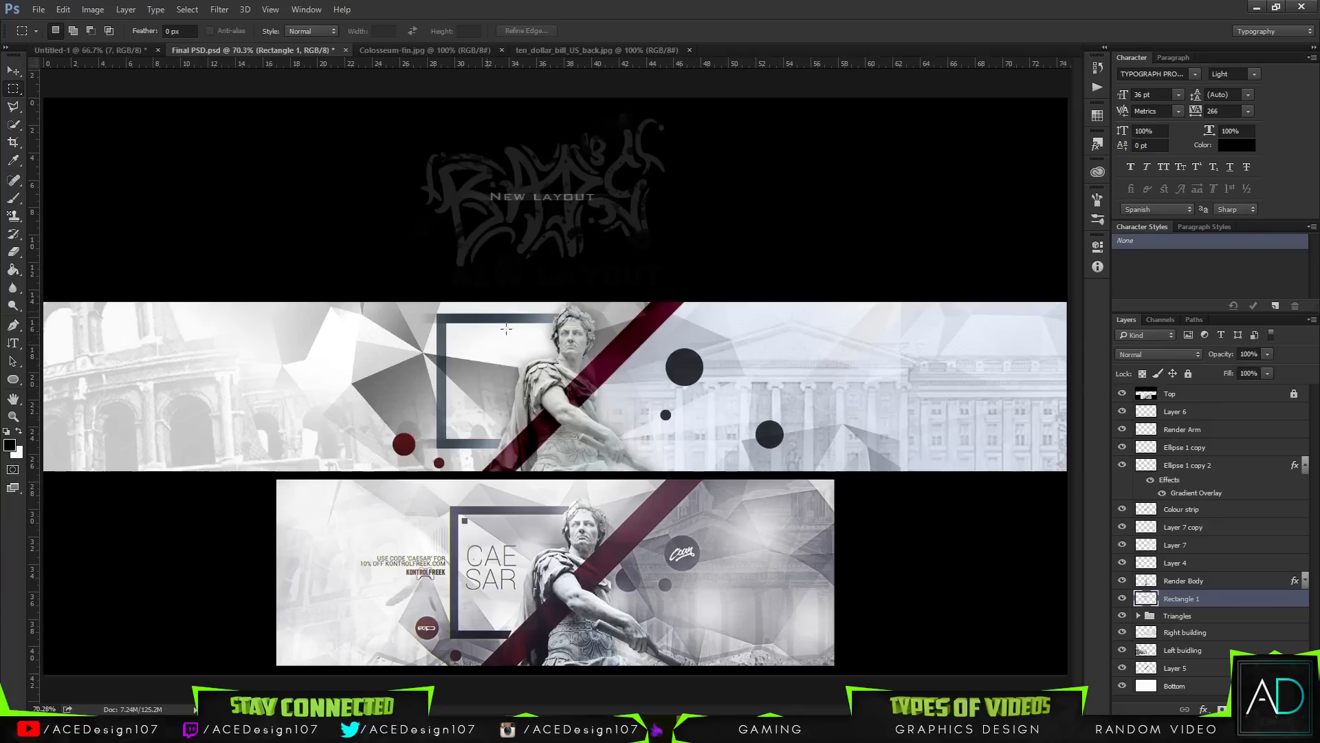
- Draw a small rectangle shape of 17 by 17 px inside the upper-left corner of the square frame
left_click(14, 381)
left_click(69, 380)
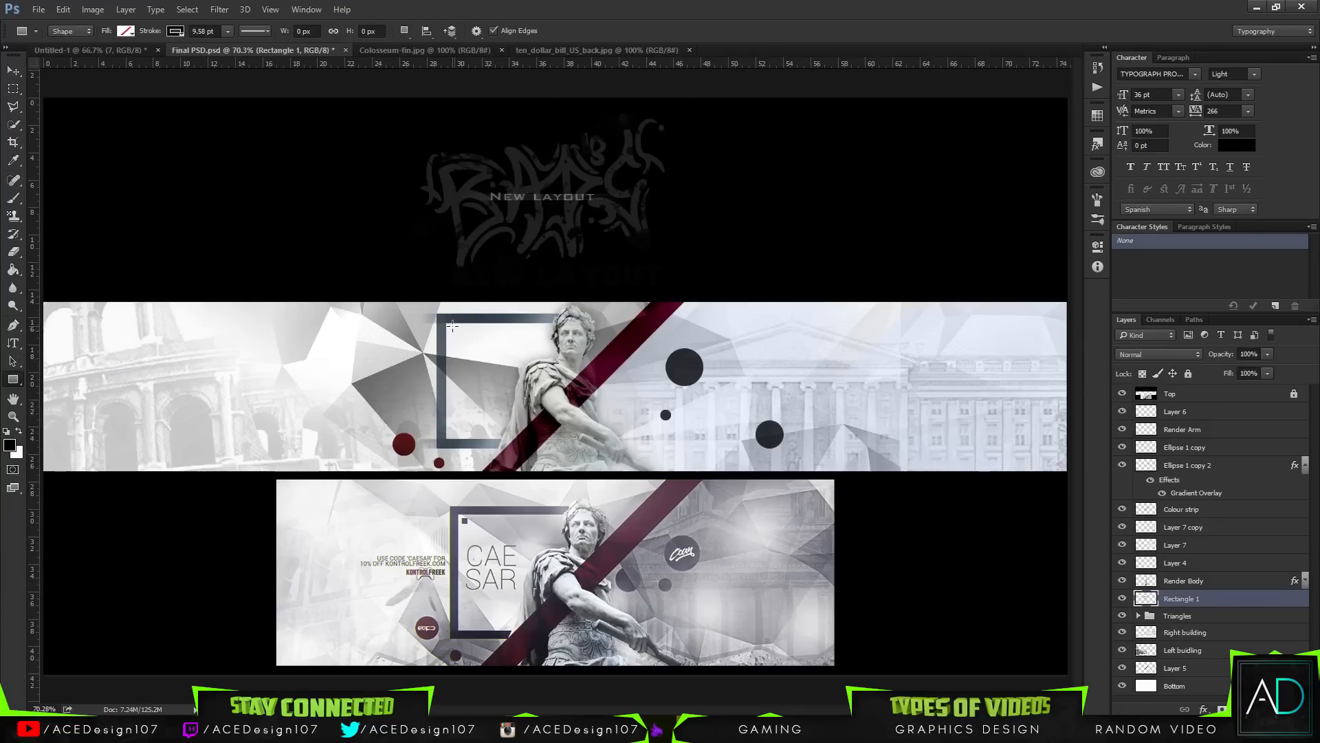
left_click_drag(450, 324, 458, 333)
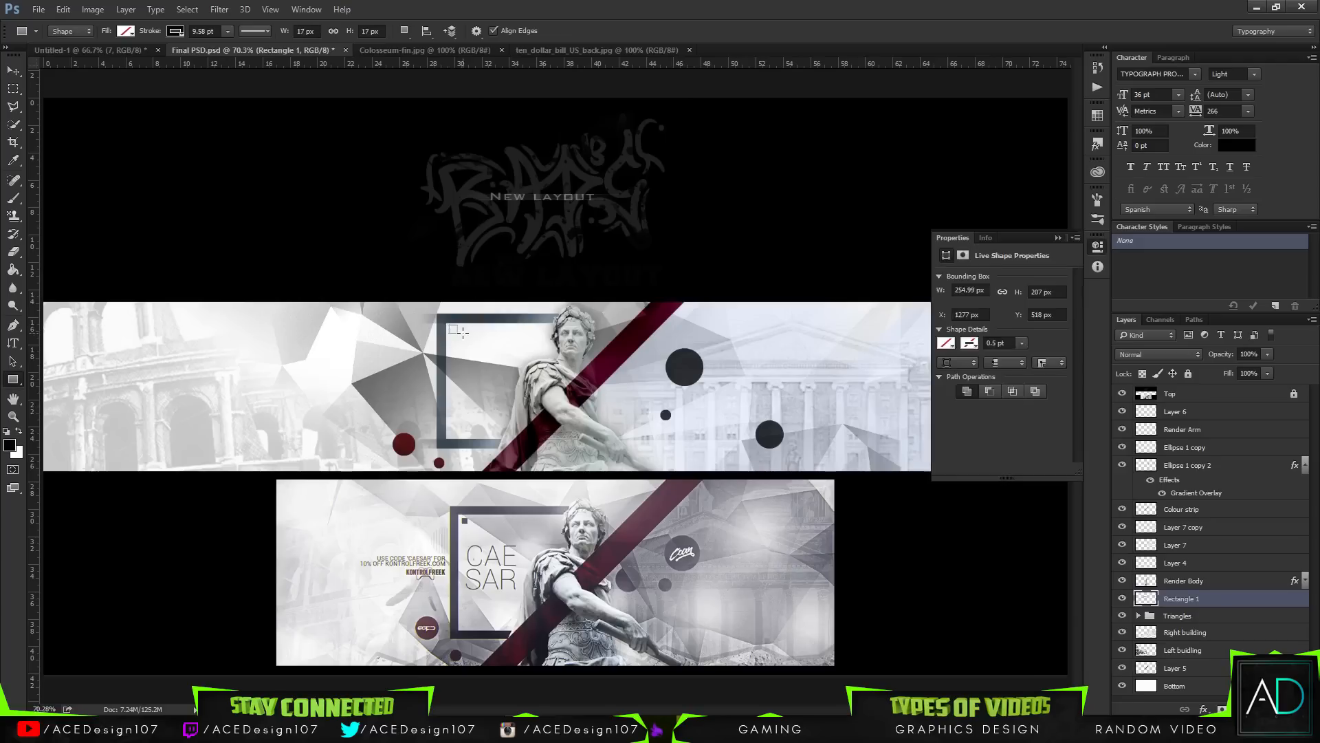
- Try dark blue and blue swatches as the fill of the small square
left_click(948, 323)
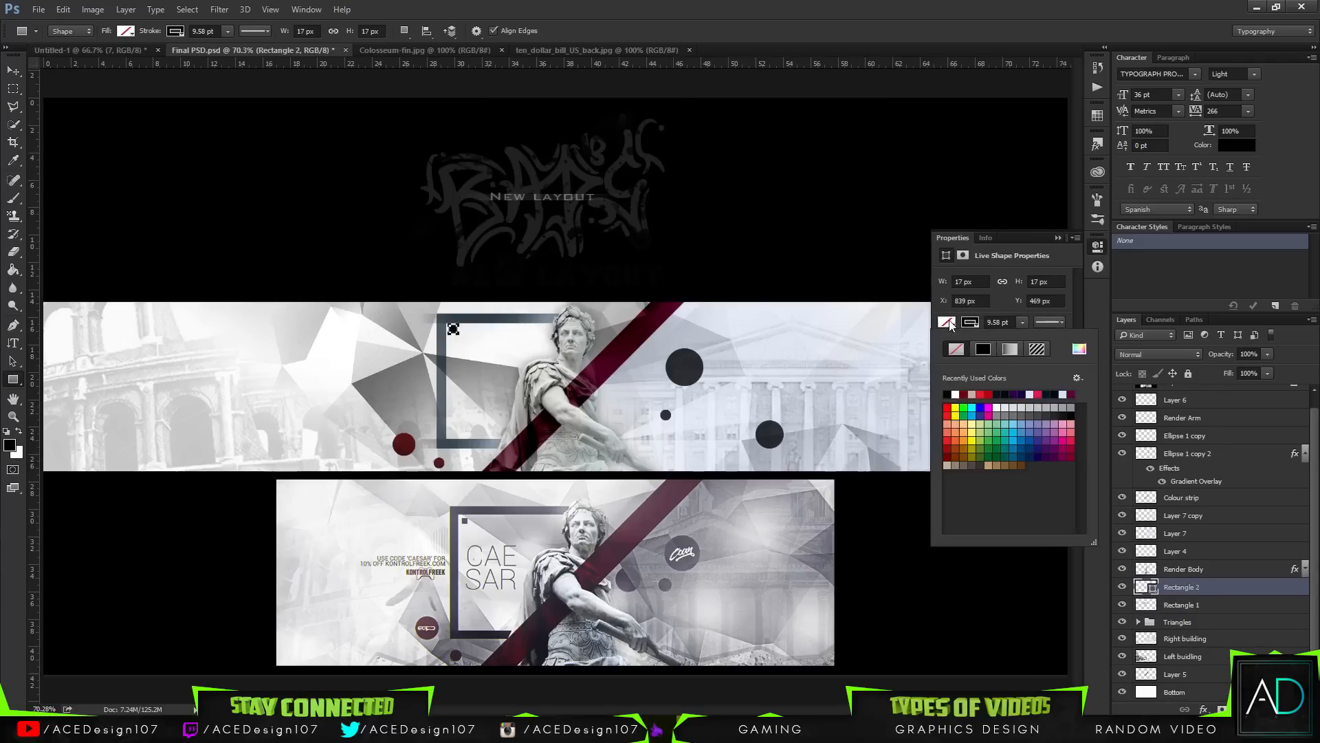
left_click(1026, 393)
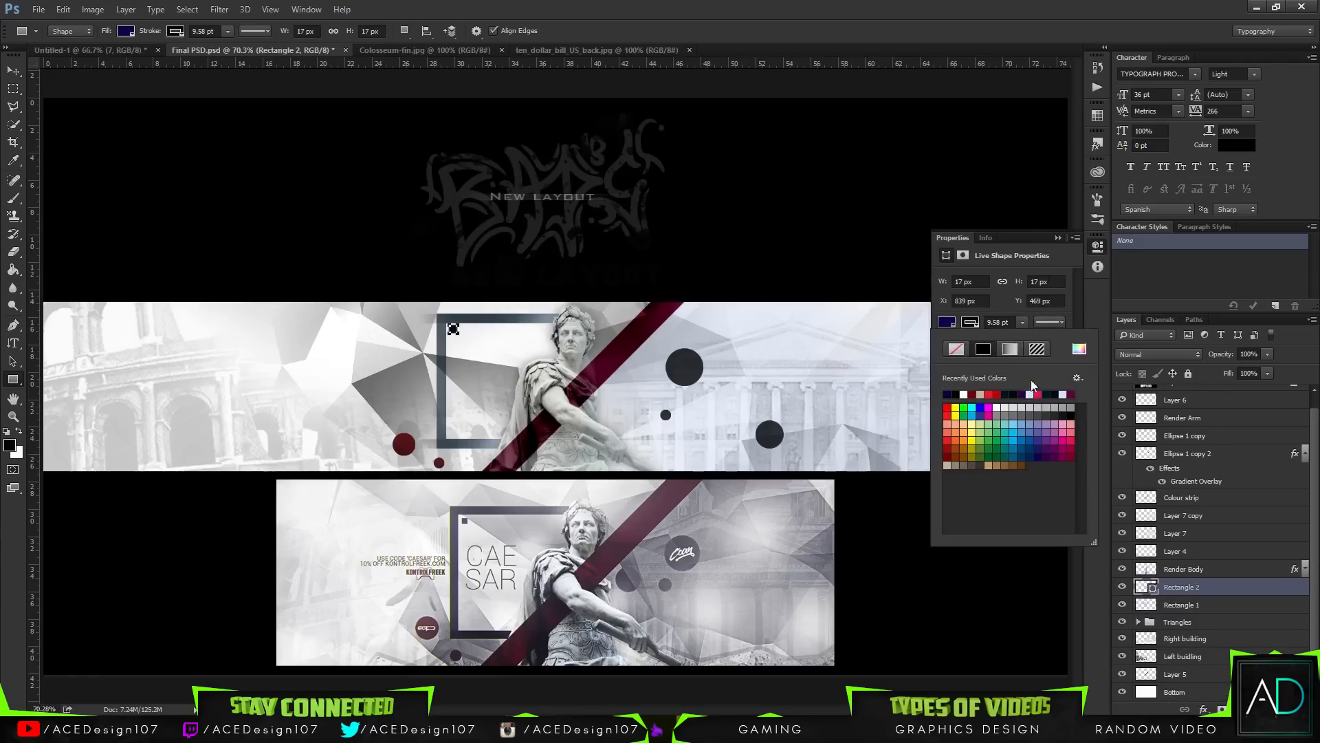
left_click(1030, 440)
left_click(1031, 437)
left_click(1040, 433)
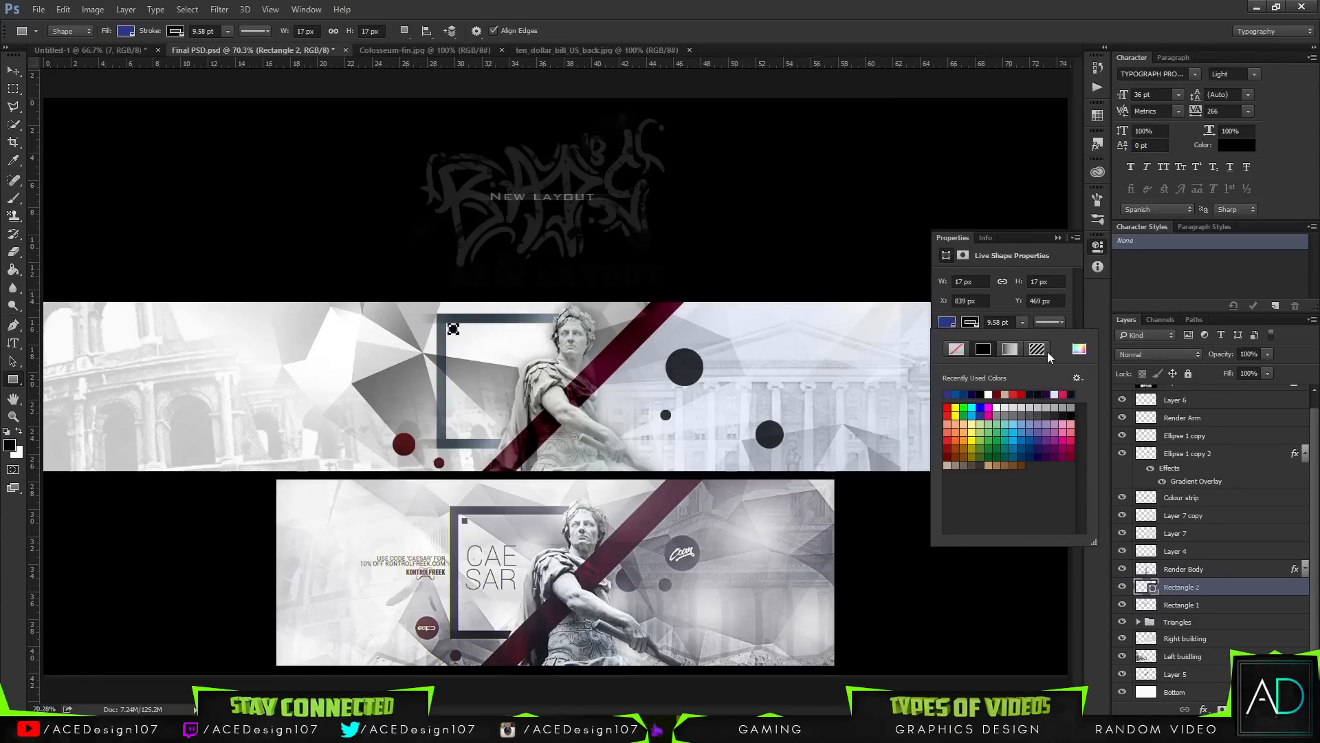
left_click(1056, 239)
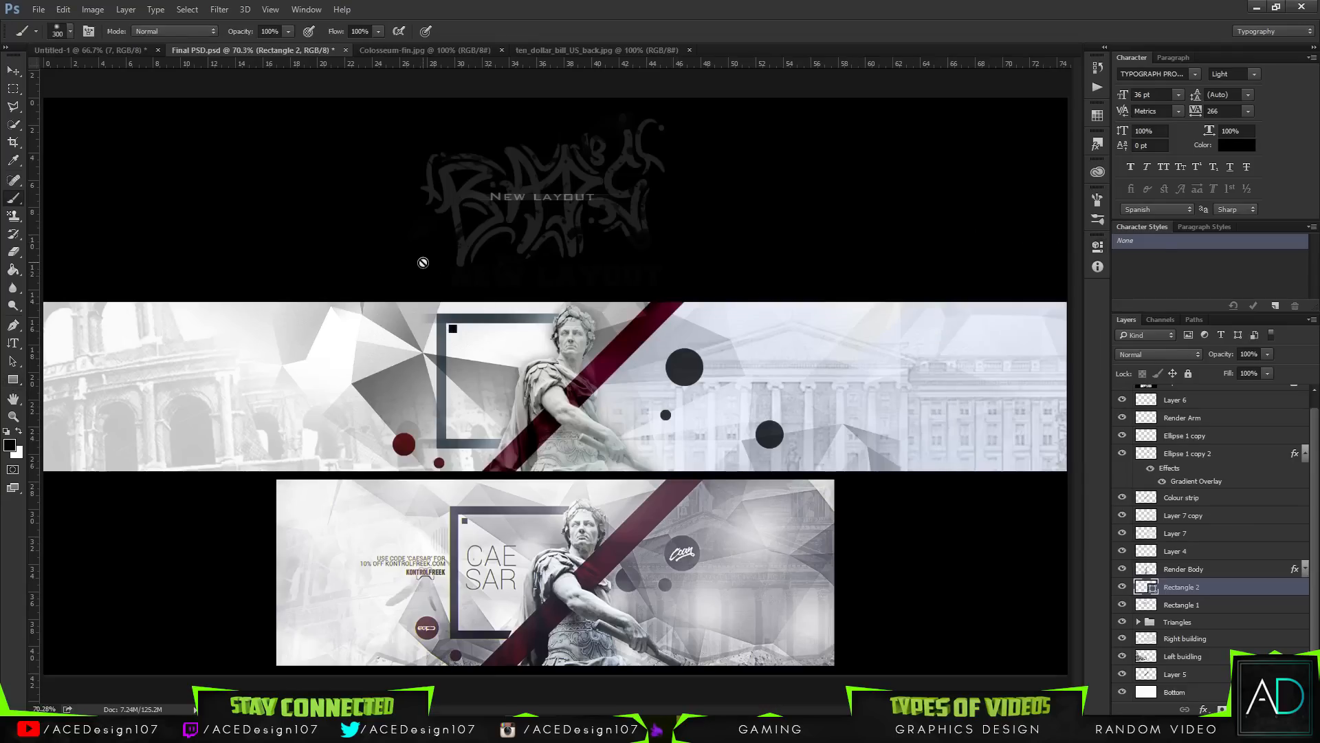
- Remove the small square's stroke and lower the opacity of its layer, Rectangle 2, to 57%
left_click(180, 31)
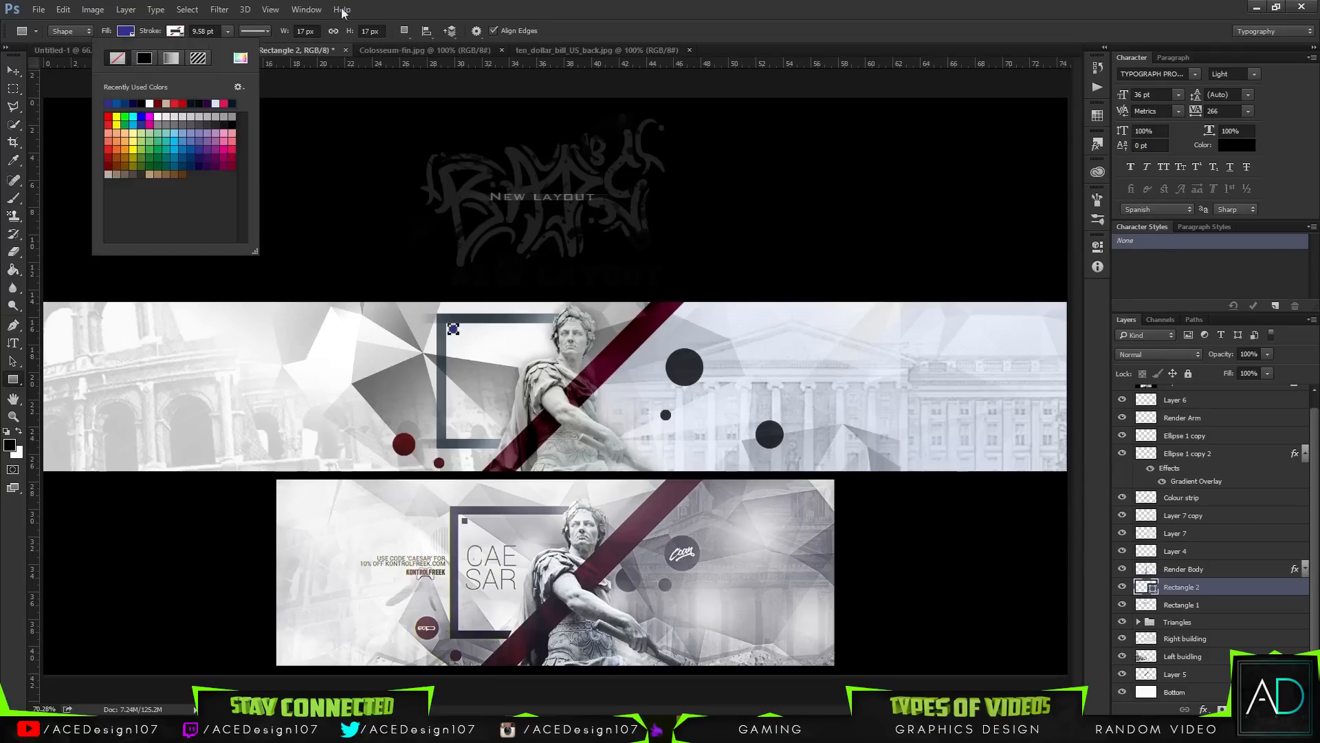
key("Escape")
key("b")
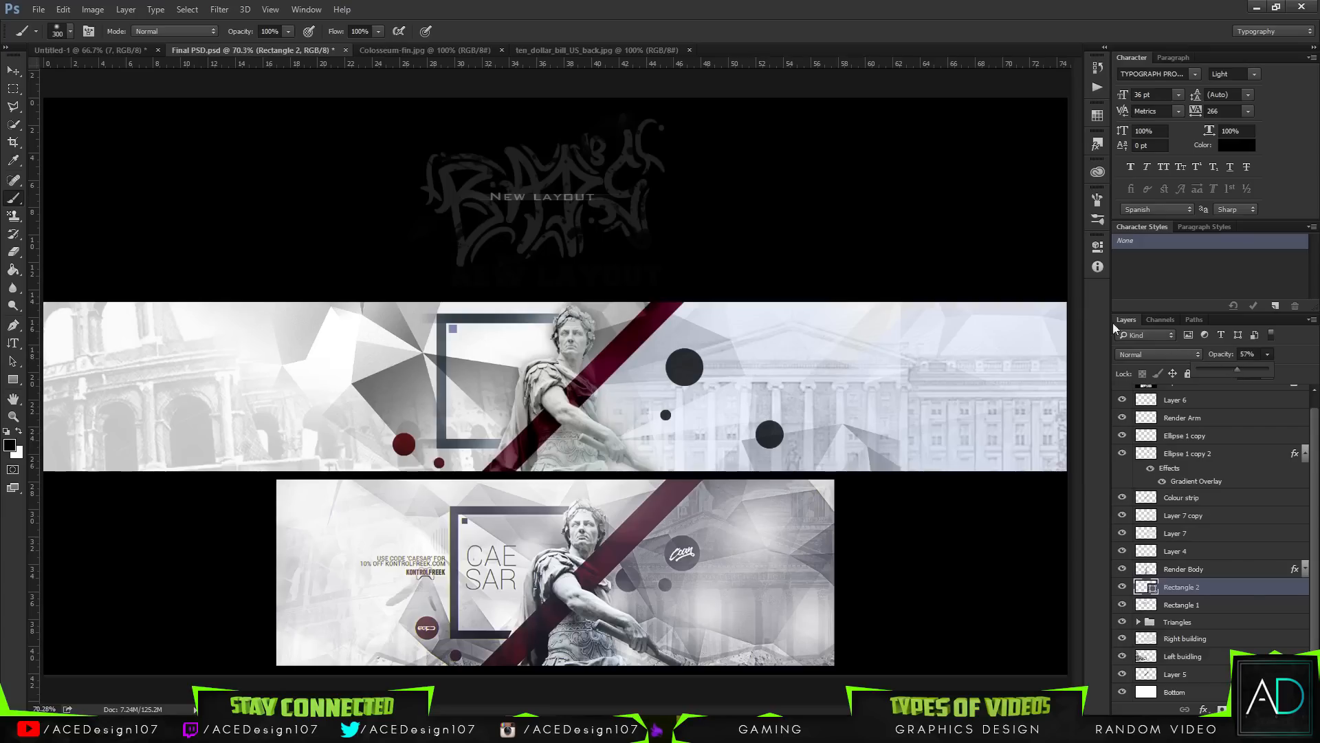
- Change the small square's fill to a very dark navy, #030013
key("u")
left_click(125, 31)
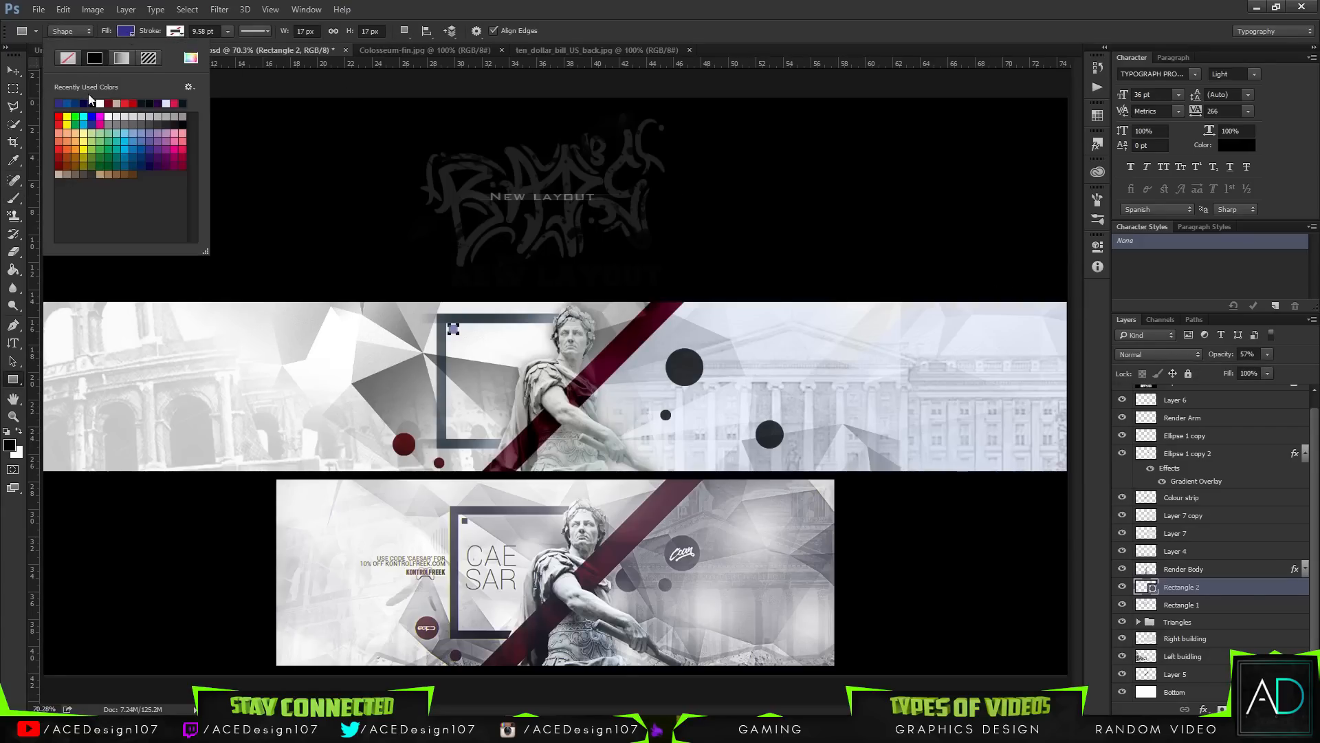
left_click(89, 97)
key("Escape")
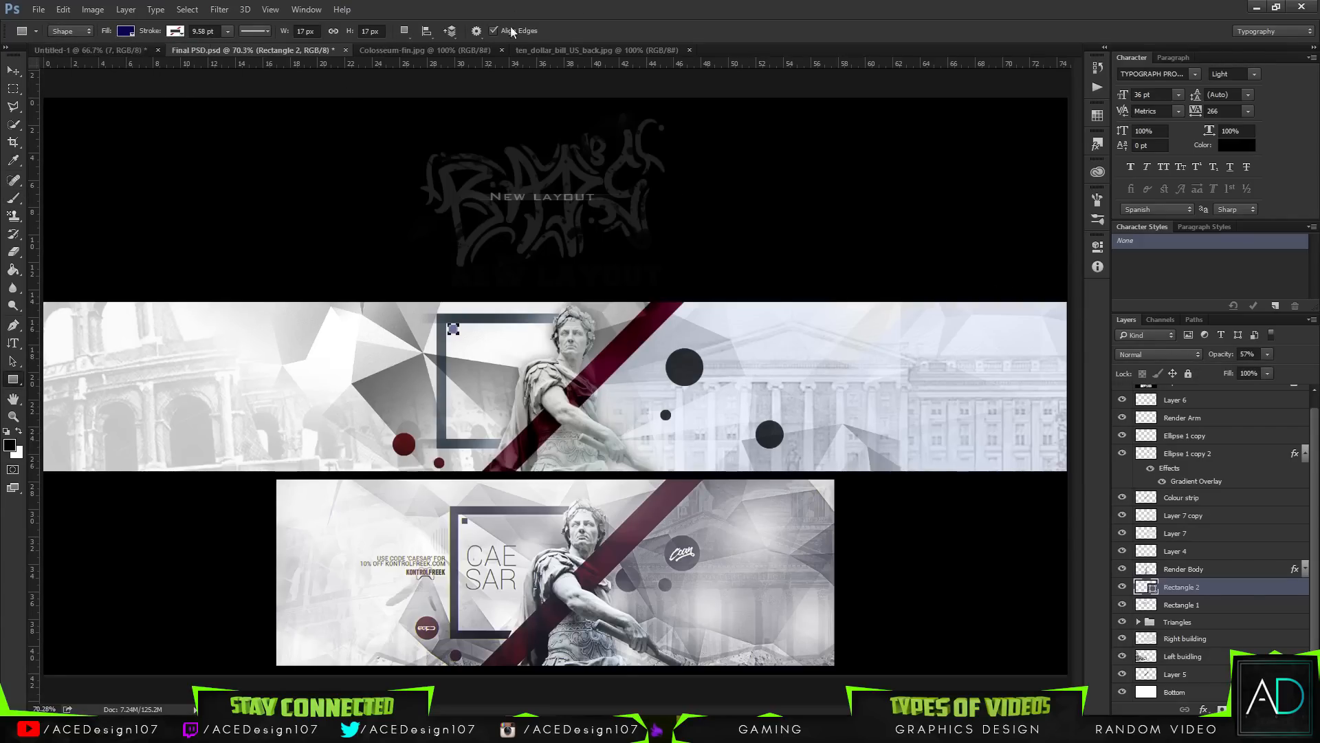
left_click(126, 31)
left_click(190, 58)
left_click(1063, 317)
left_click_drag(1063, 317, 1069, 318)
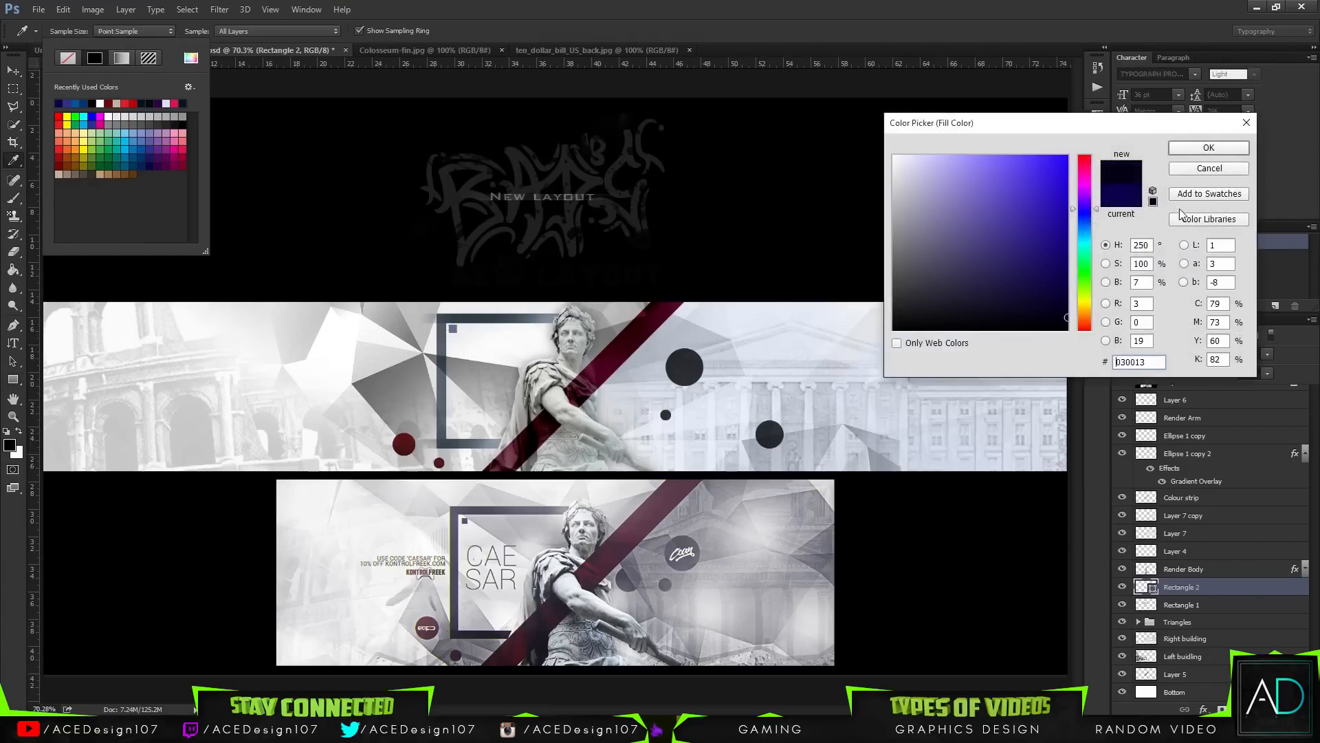
left_click(1192, 153)
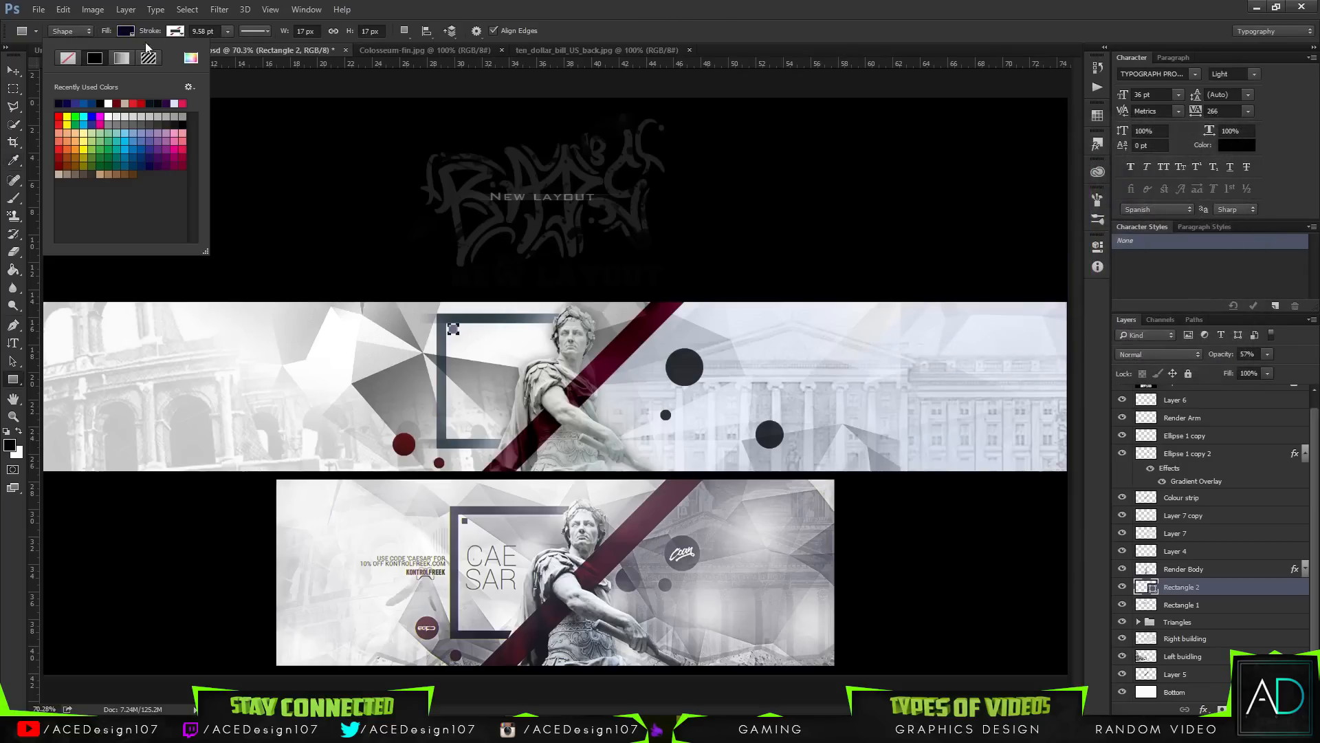
- Set the small square's fill to the near-black colour #101010
left_click(190, 58)
type("111111")
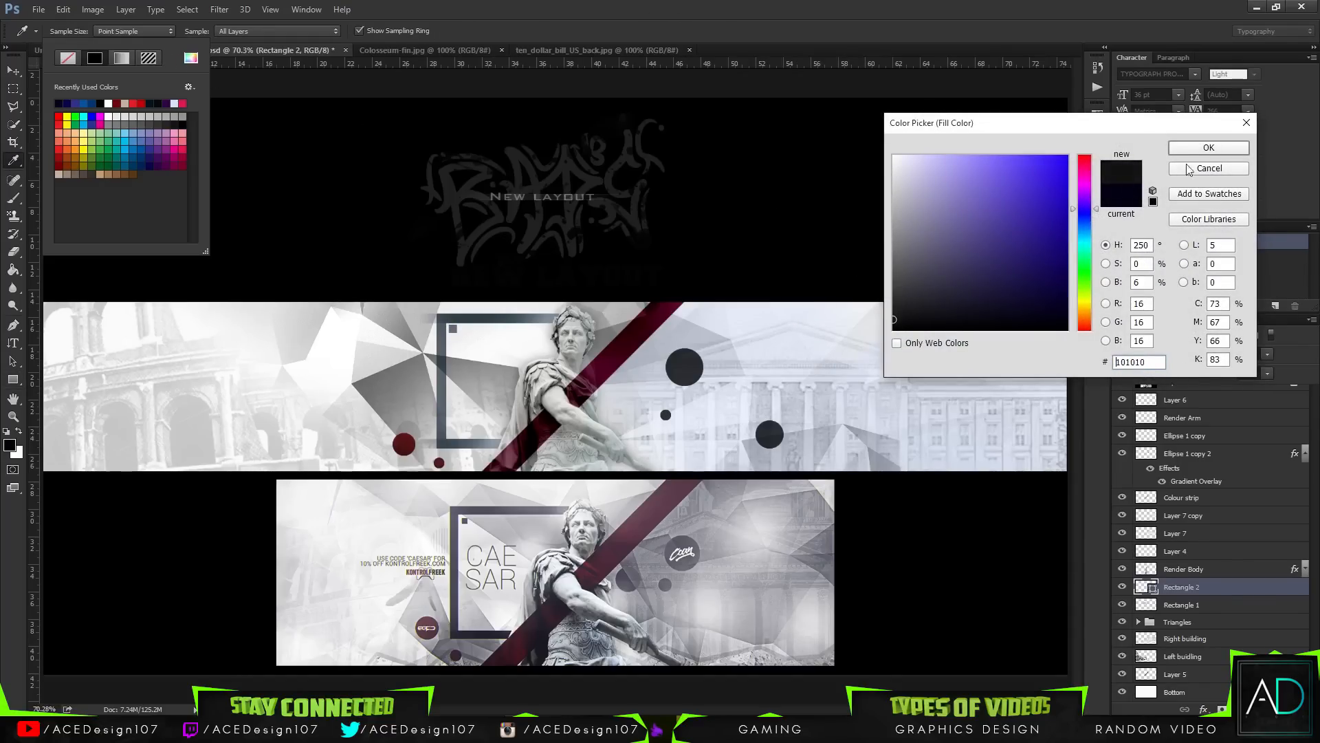
left_click(1208, 148)
left_click(126, 31)
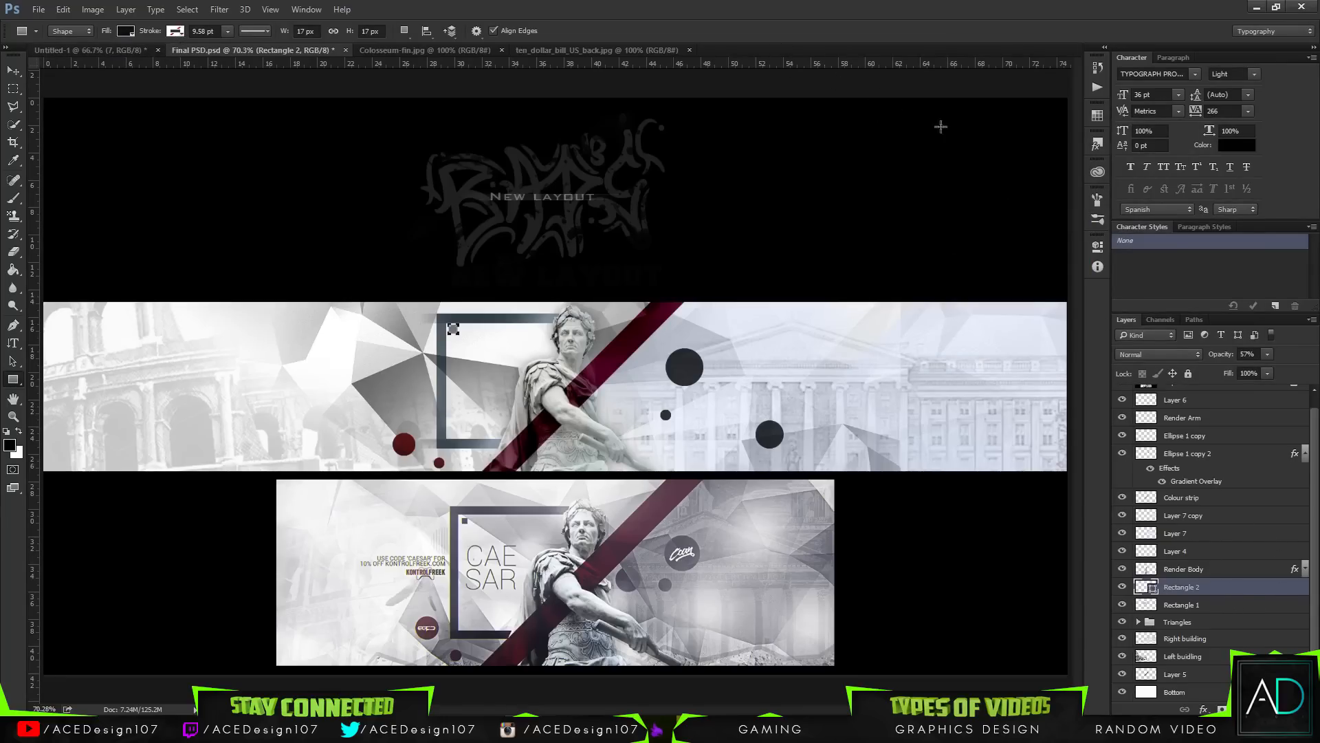
- Set the opacity of the small square's layer, Rectangle 2, to 79%
left_click(801, 10)
key("v")
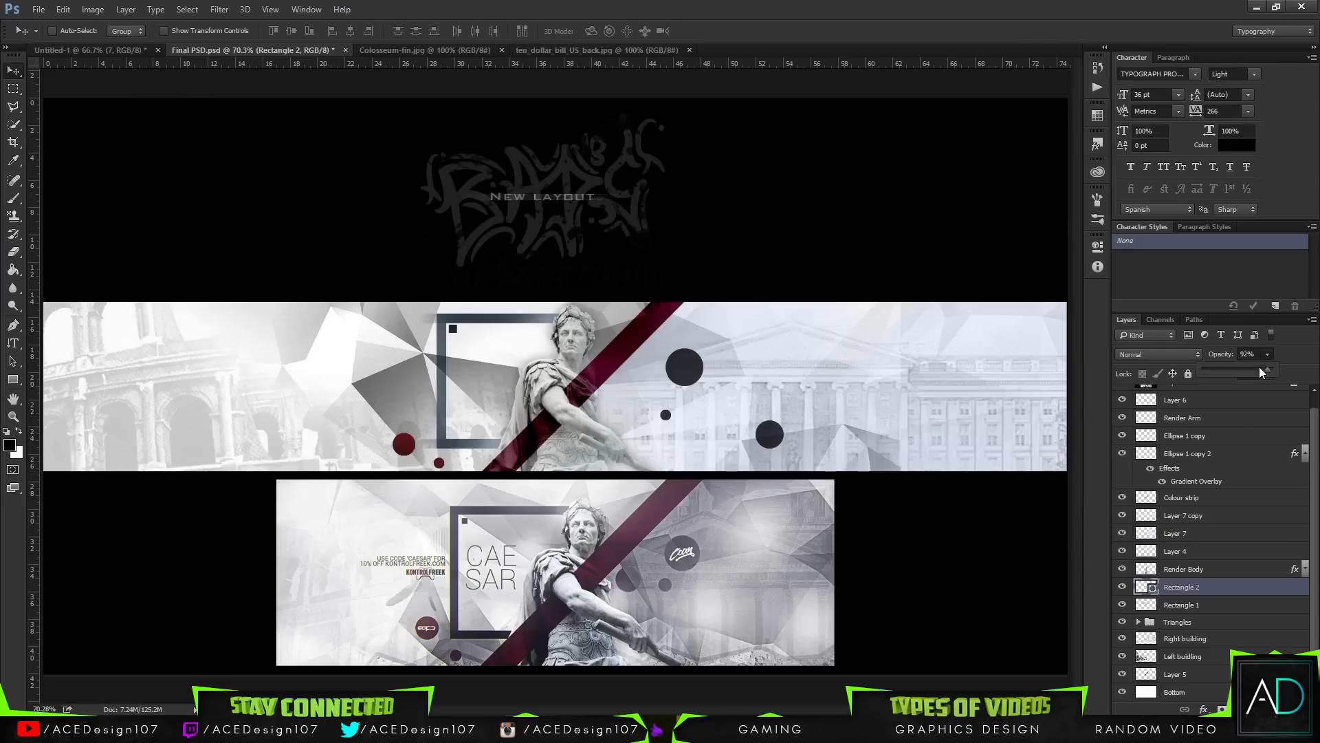
left_click(889, 4)
key("t")
left_click(140, 31)
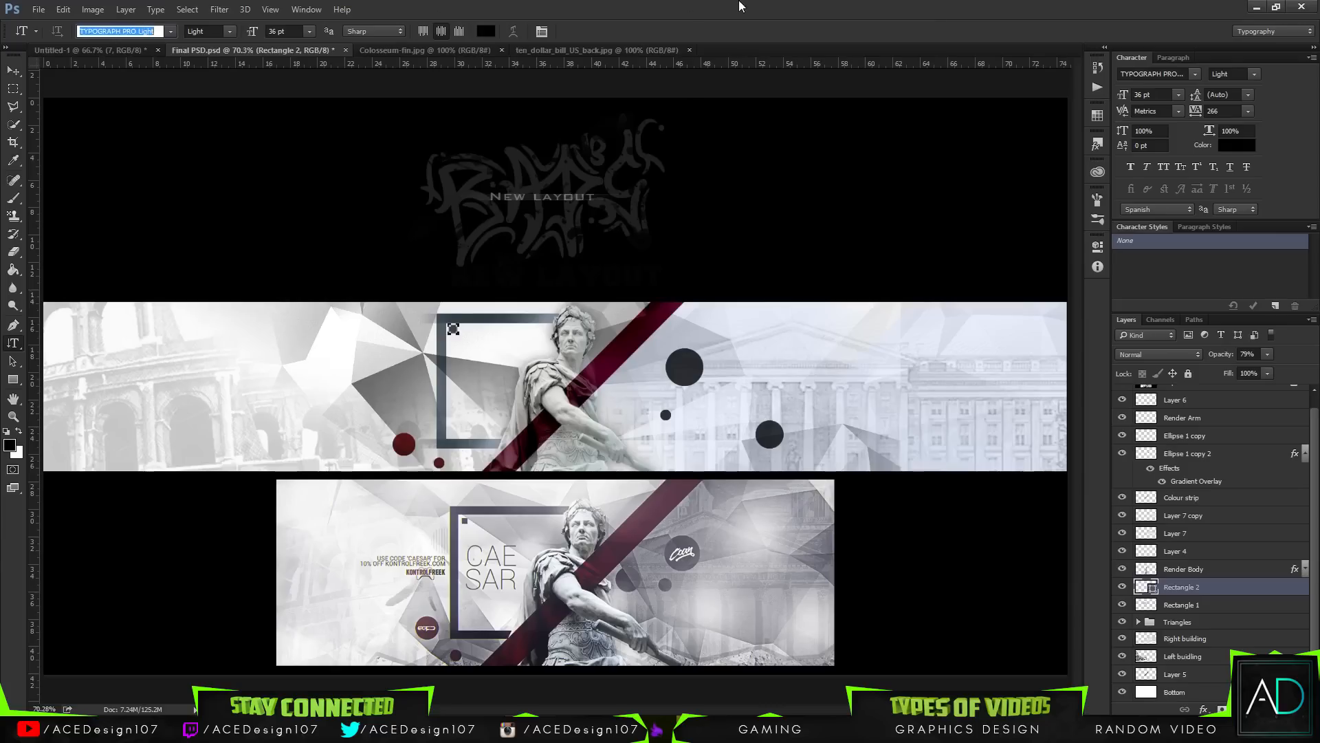
left_click(235, 343)
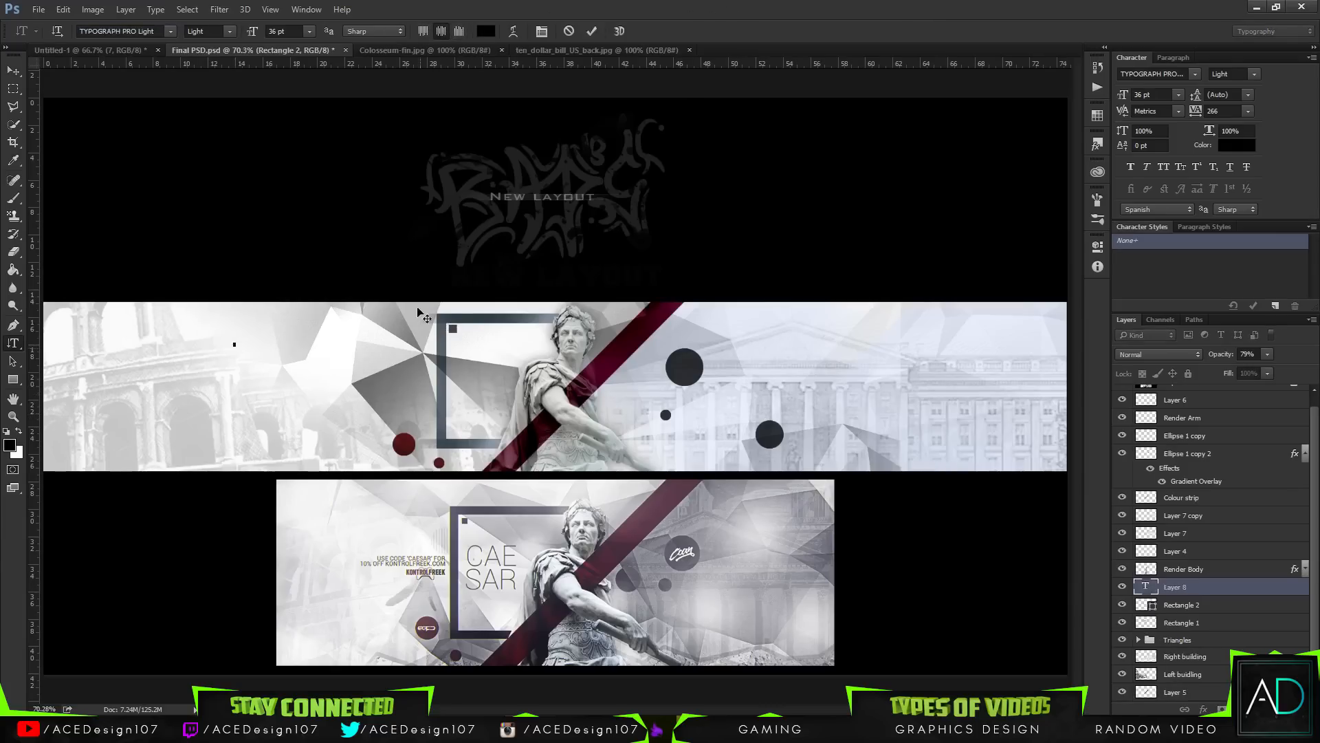
left_click(570, 31)
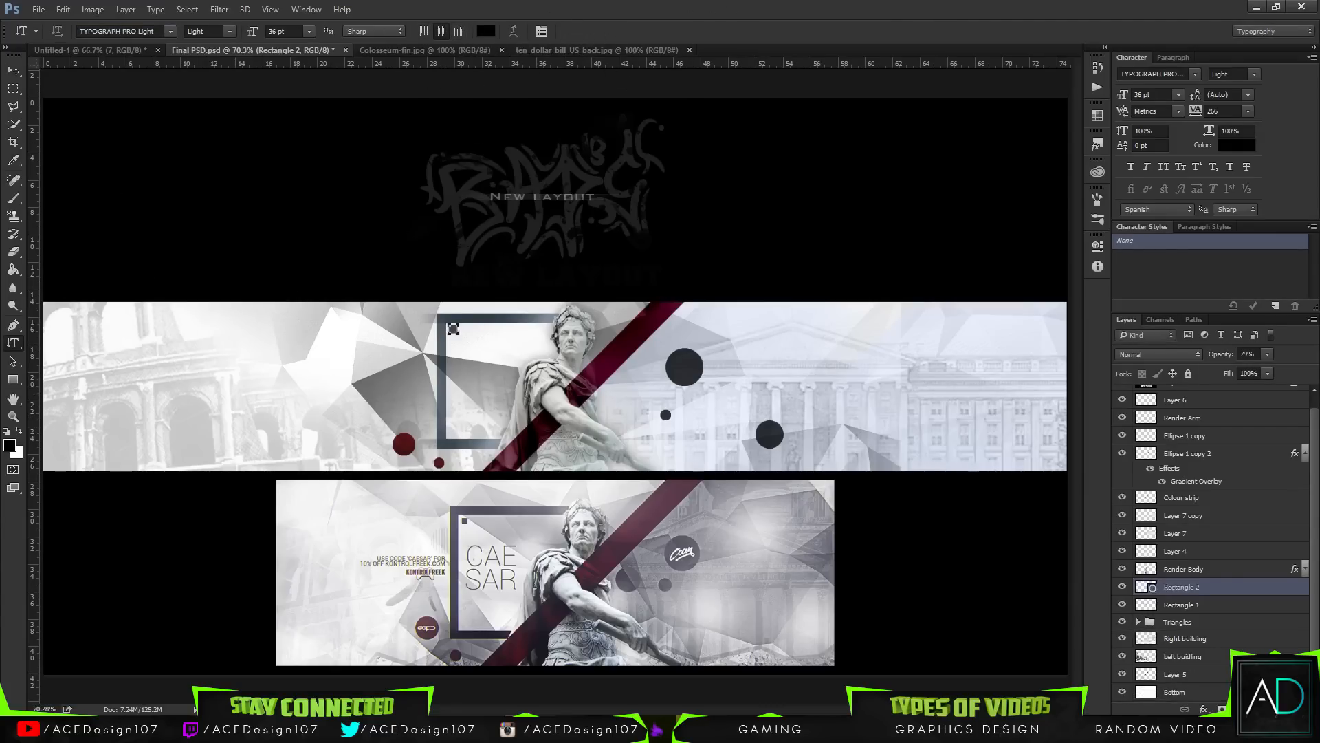
- Add horizontal text reading CAS and SAR on two lines over the Colosseum area, using TYPOGRAPHY PRO Light at 36 pt
left_click(13, 343)
left_click(56, 348)
left_click(236, 362)
type("CAS")
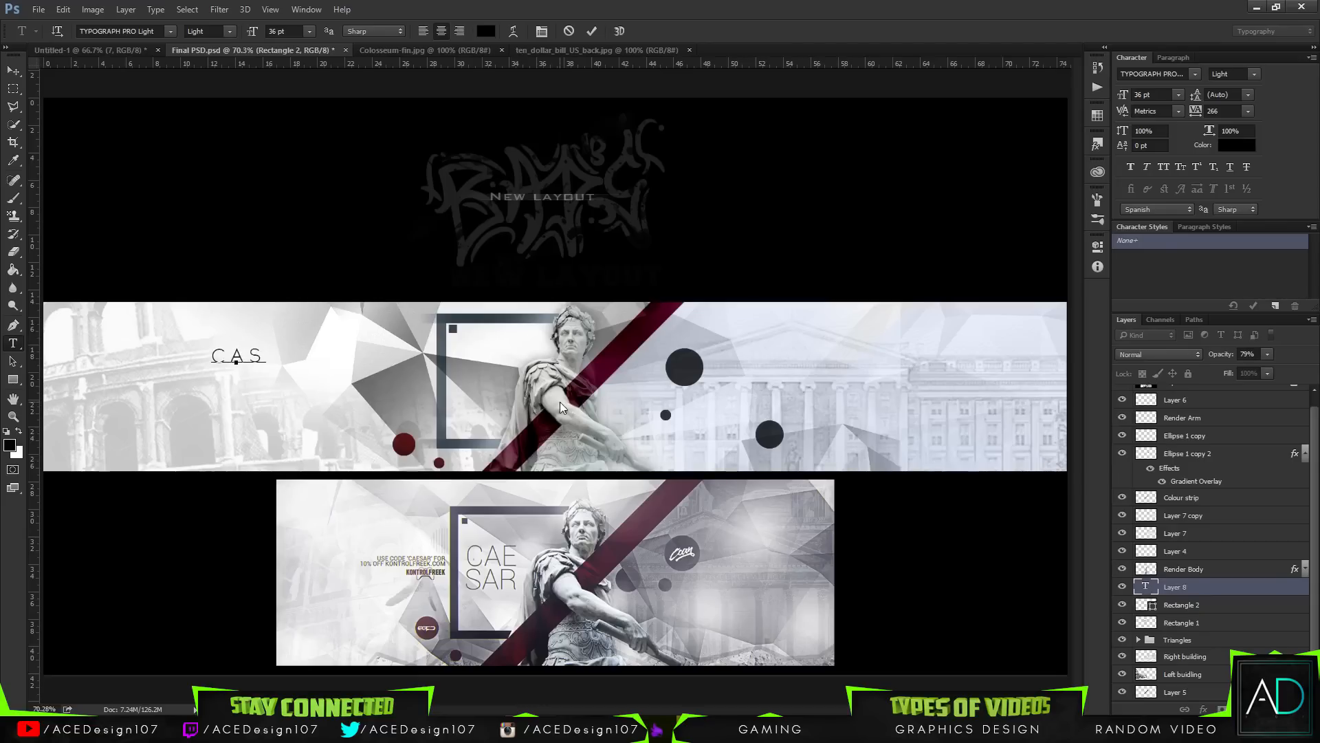
key("Return")
type("SAR")
key("ctrl+Return")
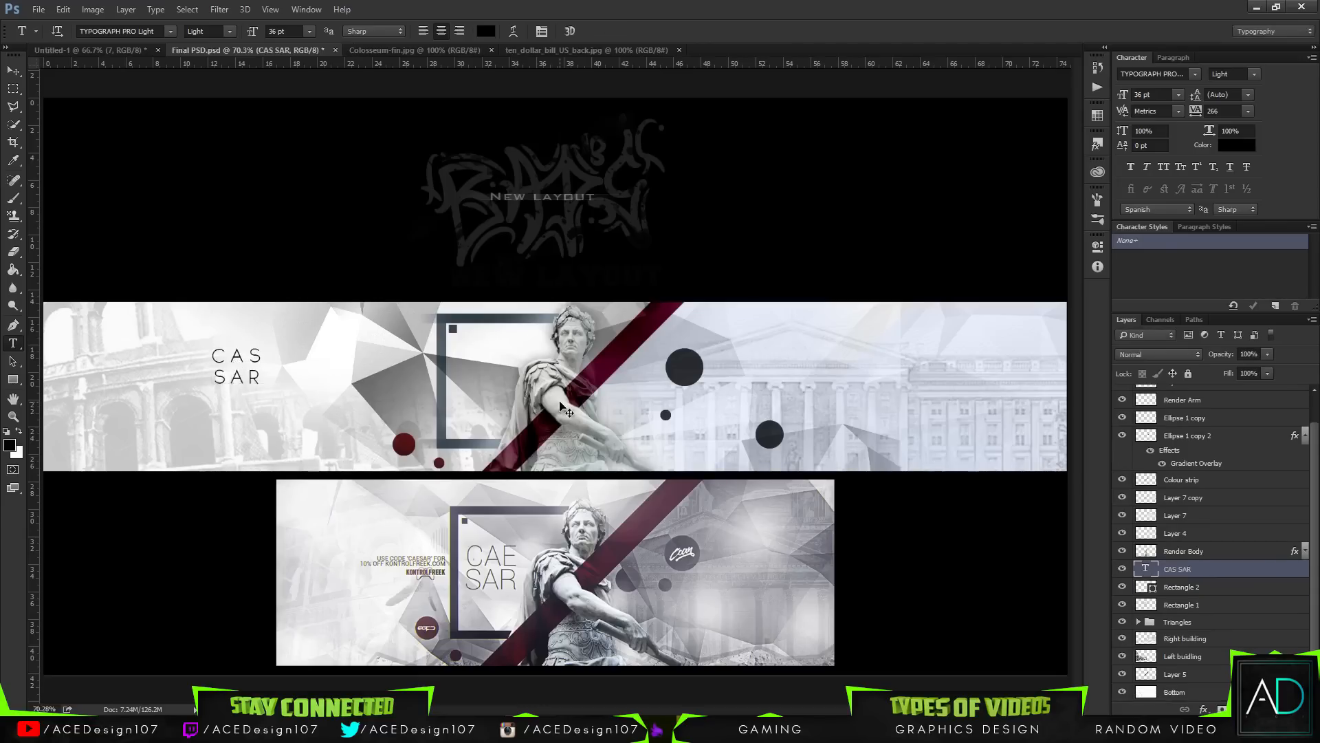
- Adjust the letter tracking of the SAR line so its width matches the CAS line above
double_click(254, 375)
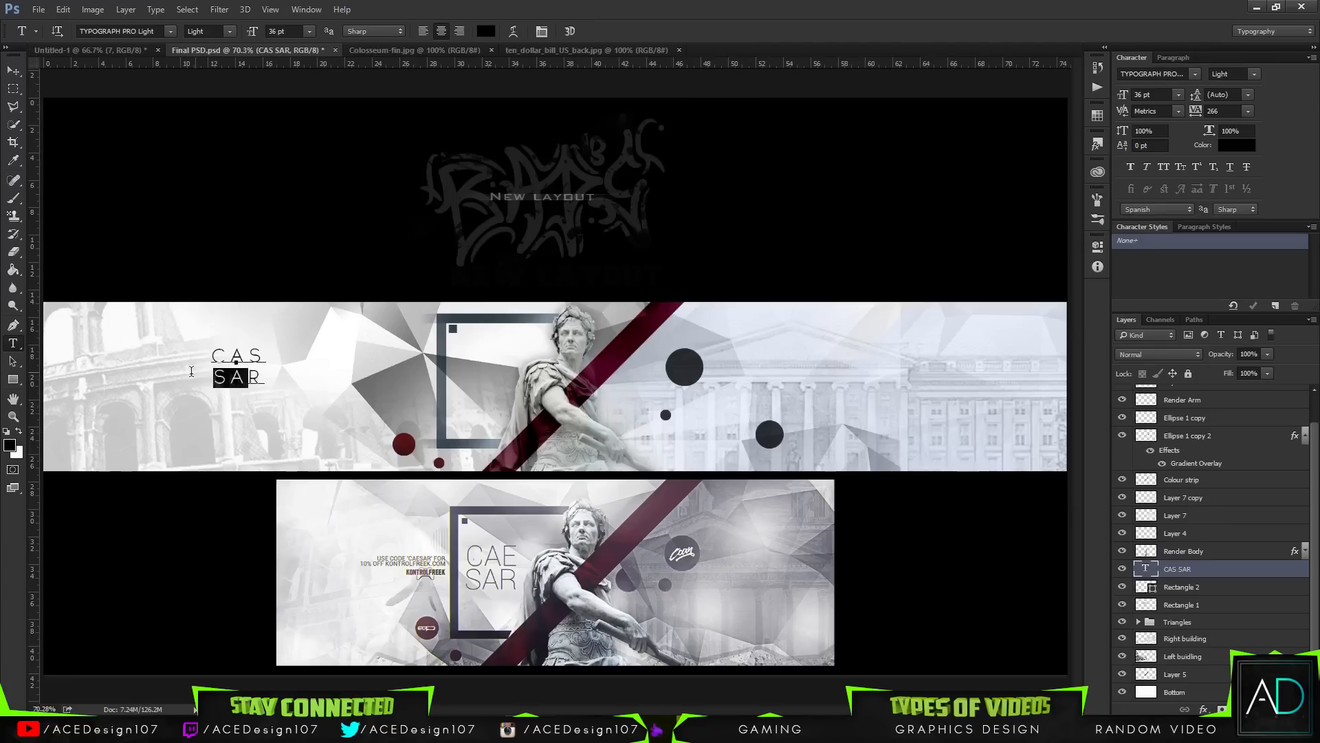
left_click(1248, 111)
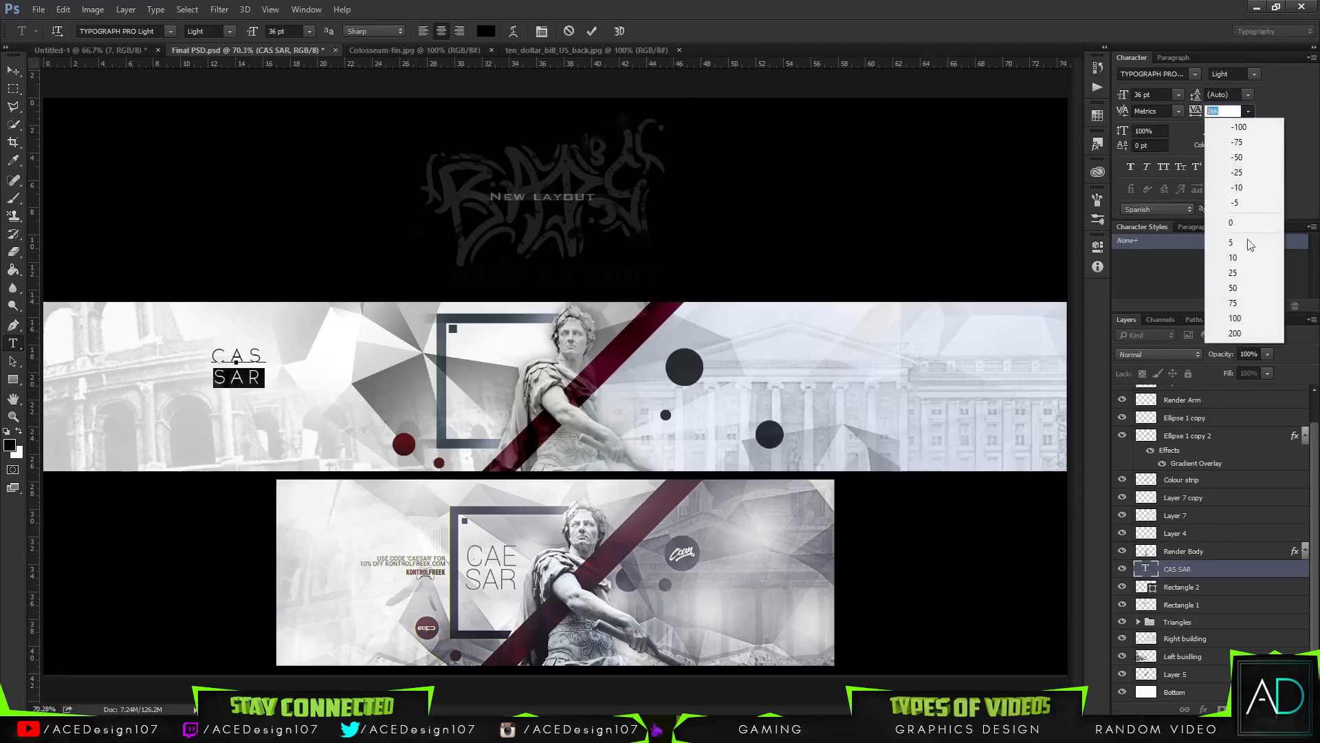
left_click(1248, 112)
left_click_drag(1196, 114, 1202, 112)
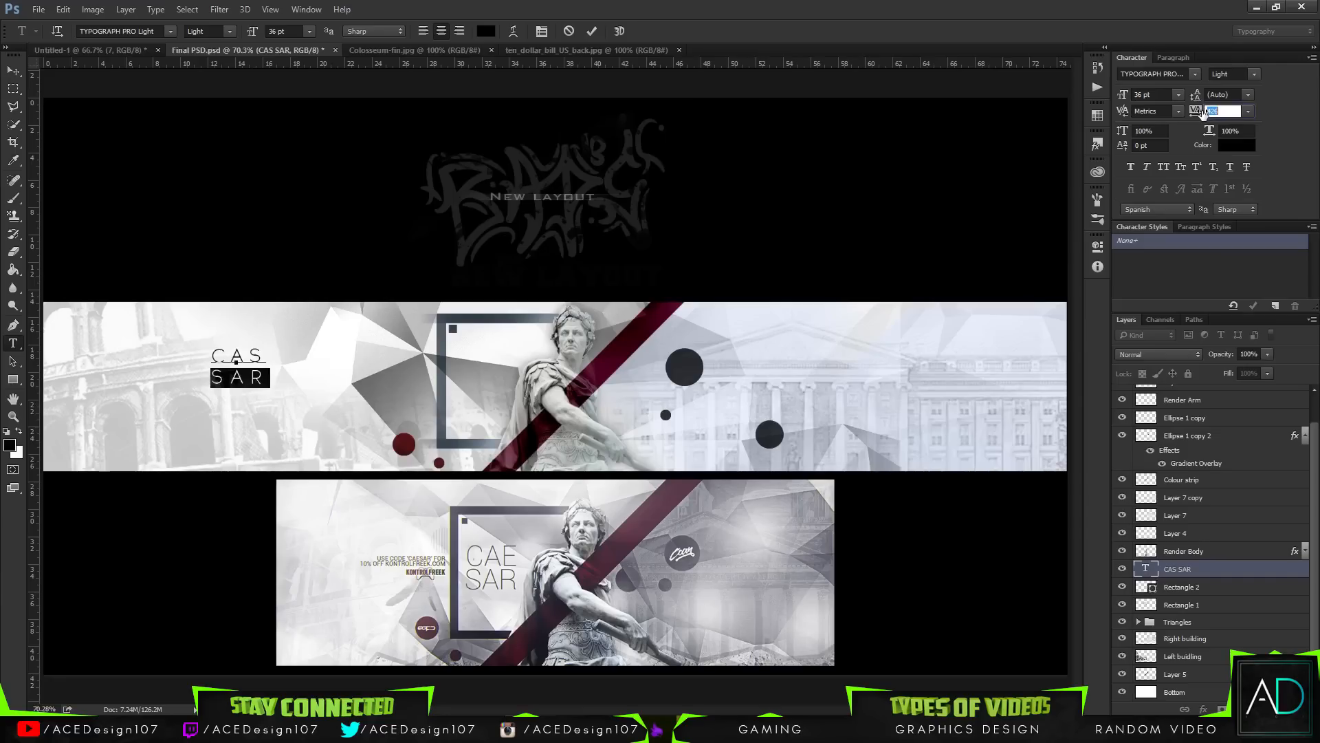
left_click(594, 30)
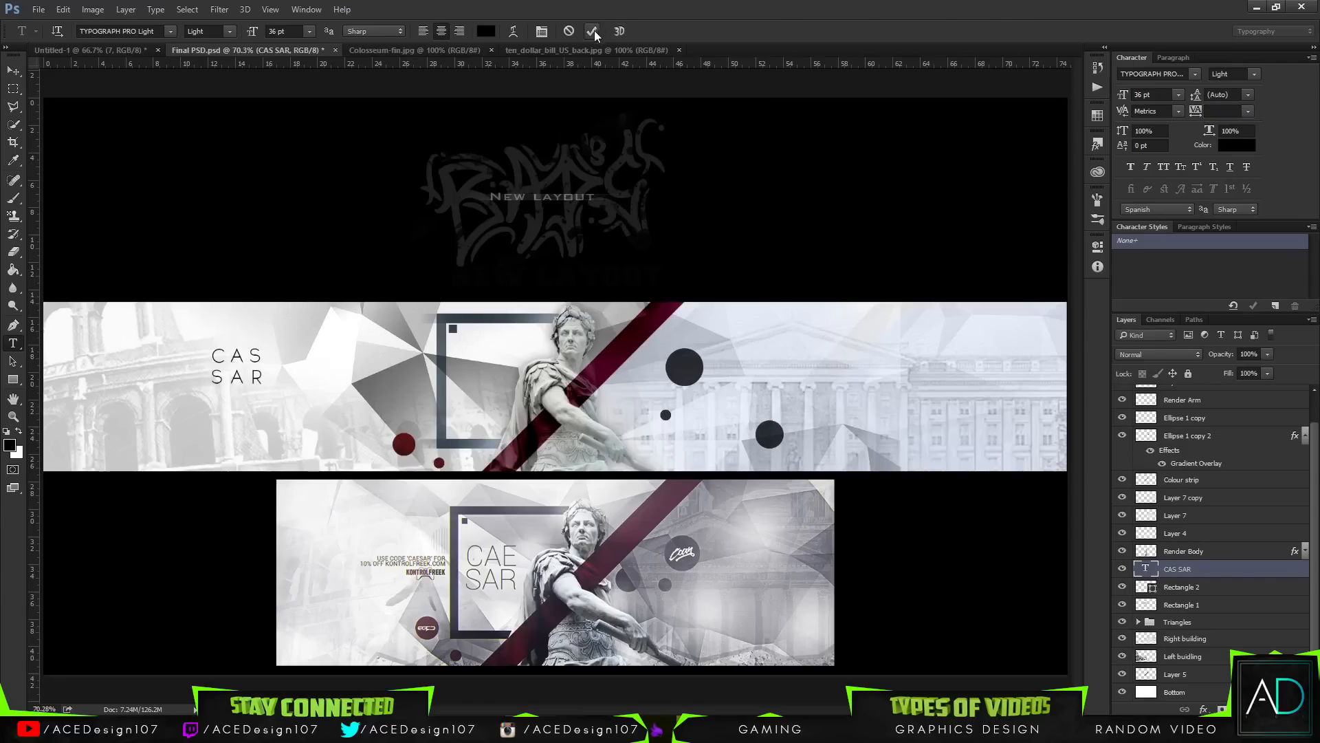
- Scale the CAS SAR text up to about 166% and move it over the square frame
key("ctrl+t")
left_click_drag(265, 386, 507, 395)
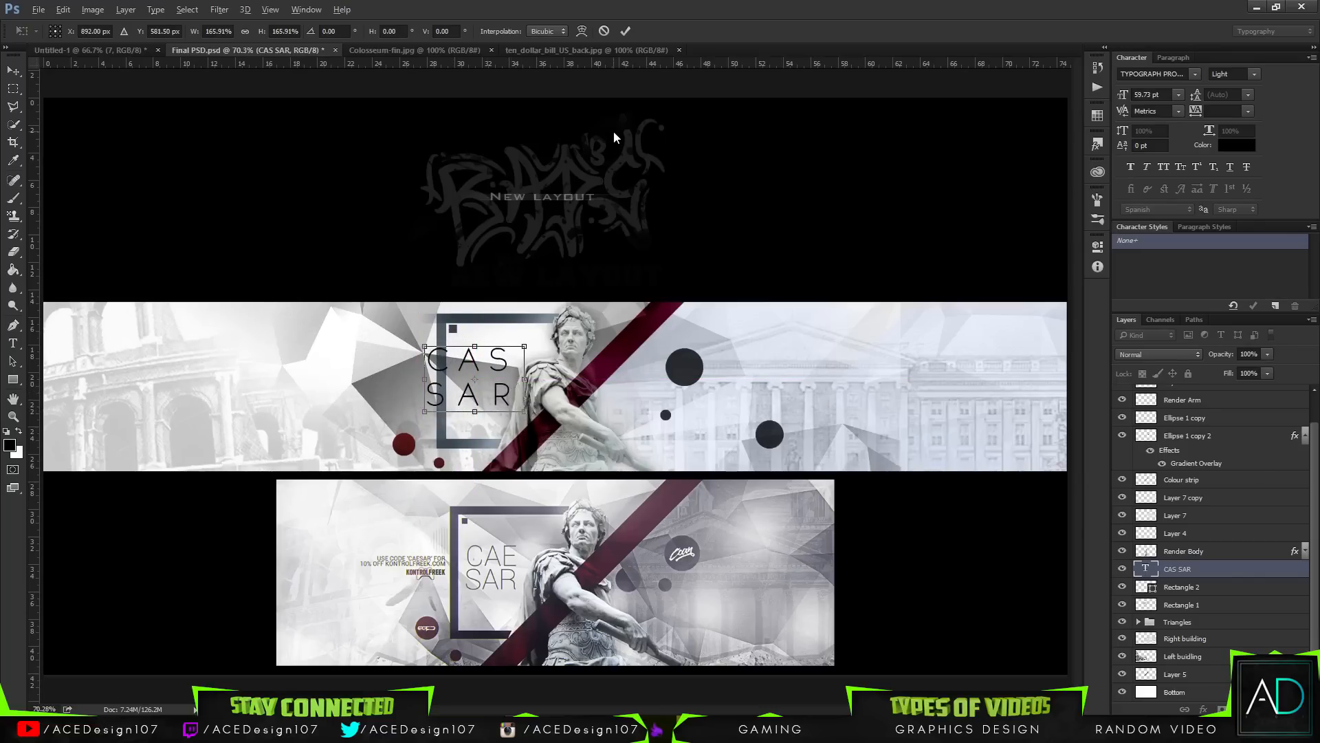
key("alt+space")
key("Return")
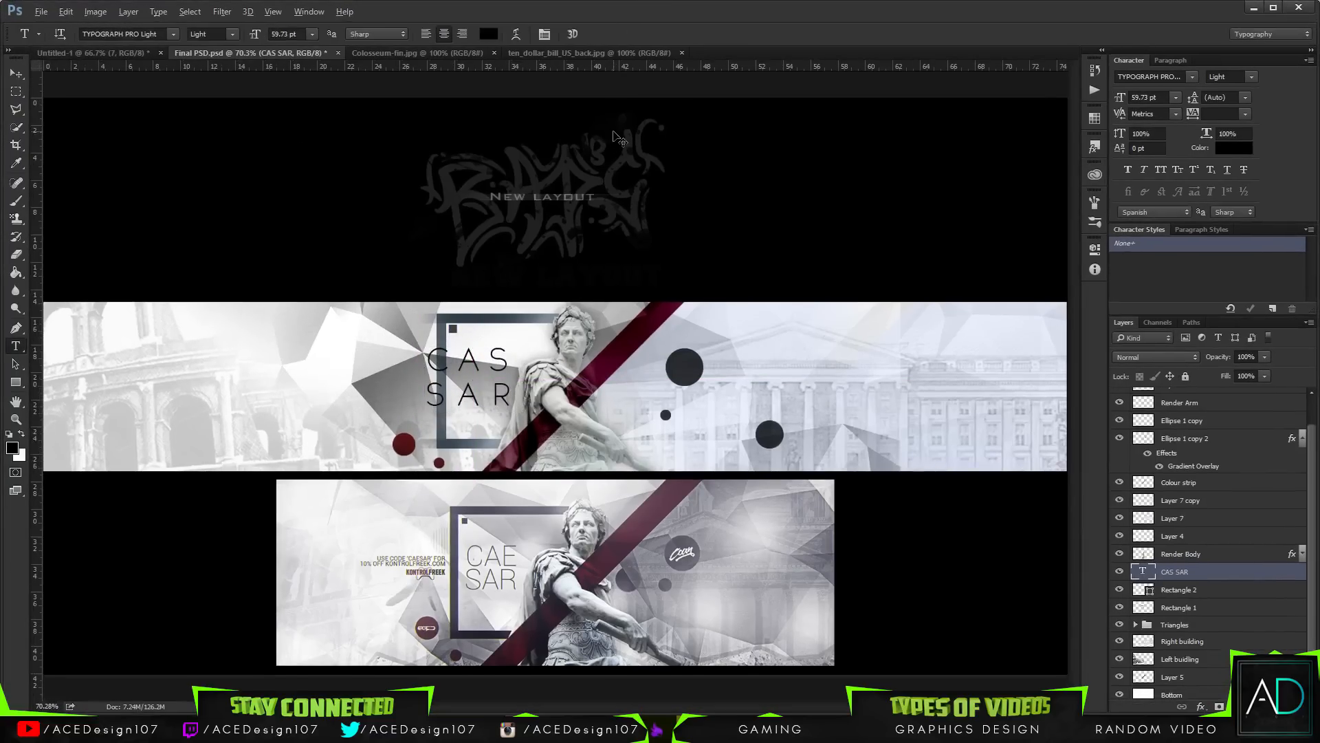
- Scale the CAS SAR text down to about 62% and move it inside the square frame
key("ctrl+t")
left_click_drag(519, 411, 503, 388)
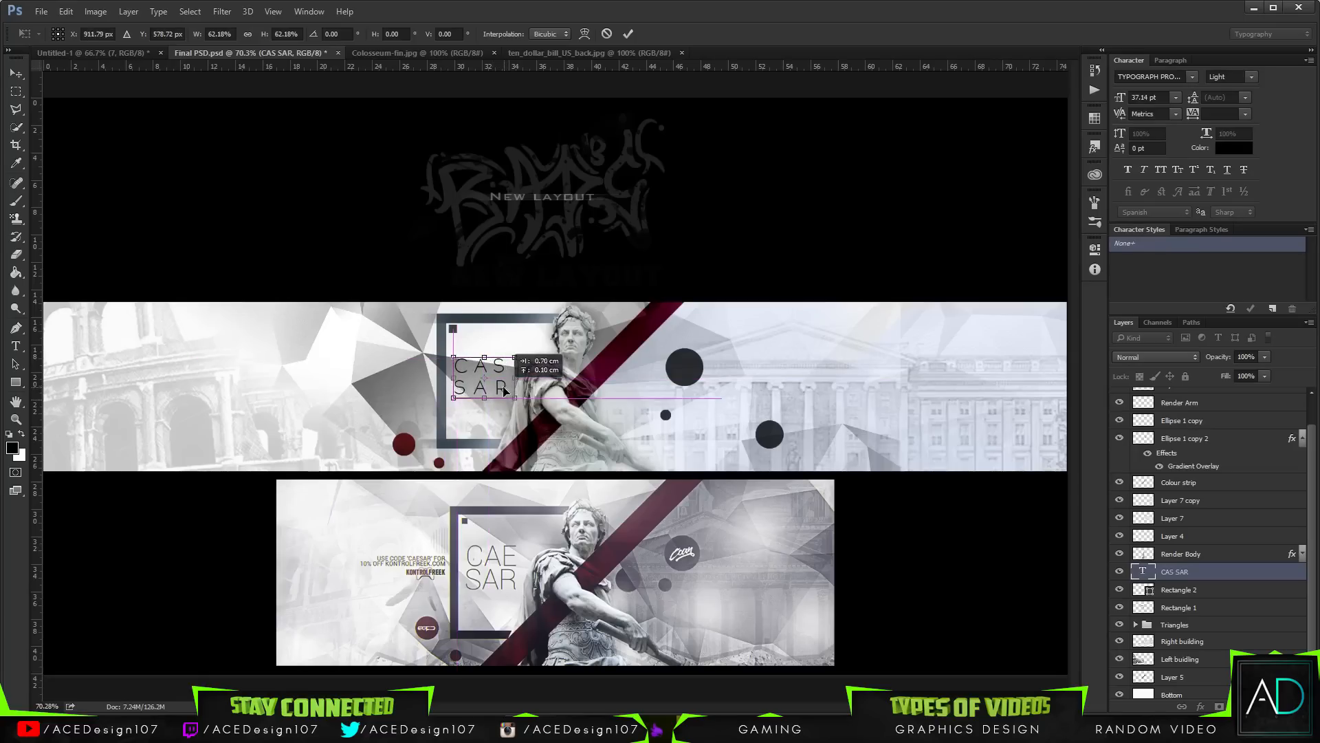
key("Return")
- Reset the tracking of both CAS SAR lines to 0 and widen the SAR line's tracking to match the CAS line
left_click(502, 387)
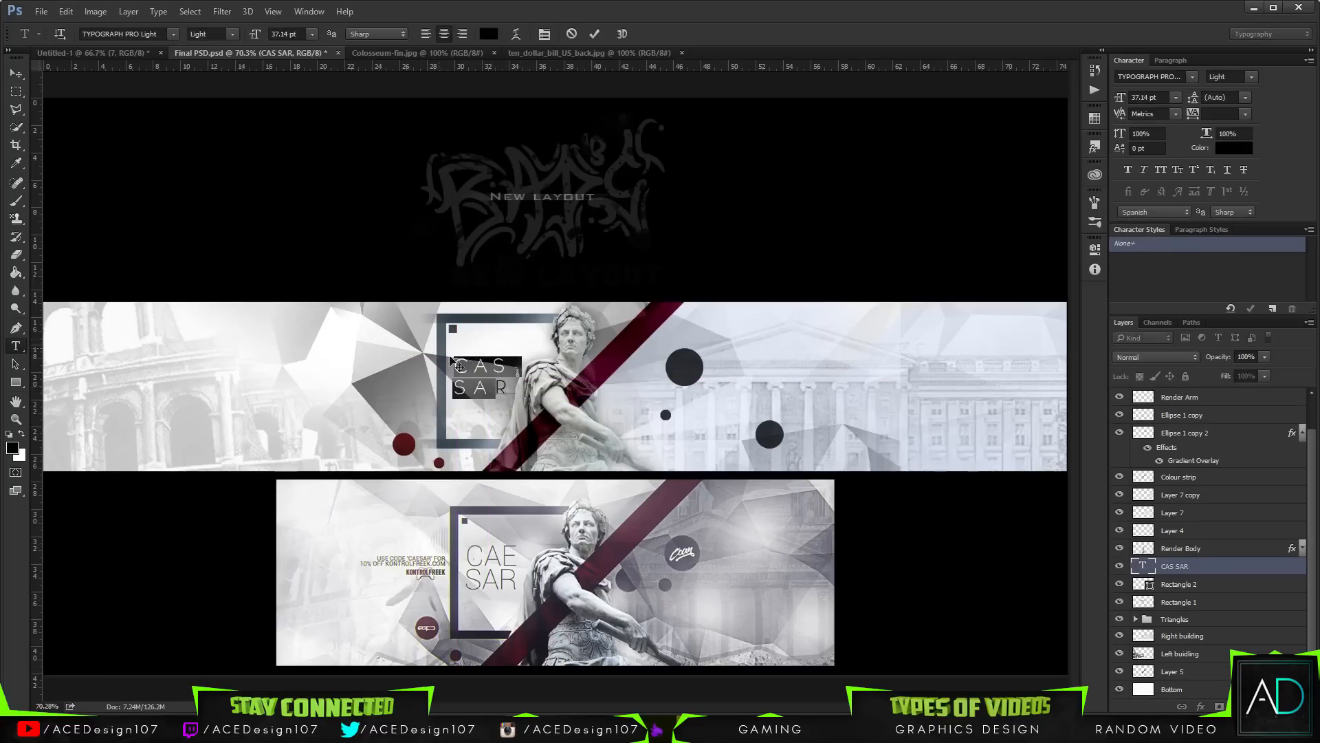
left_click_drag(455, 364, 531, 393)
left_click(1245, 115)
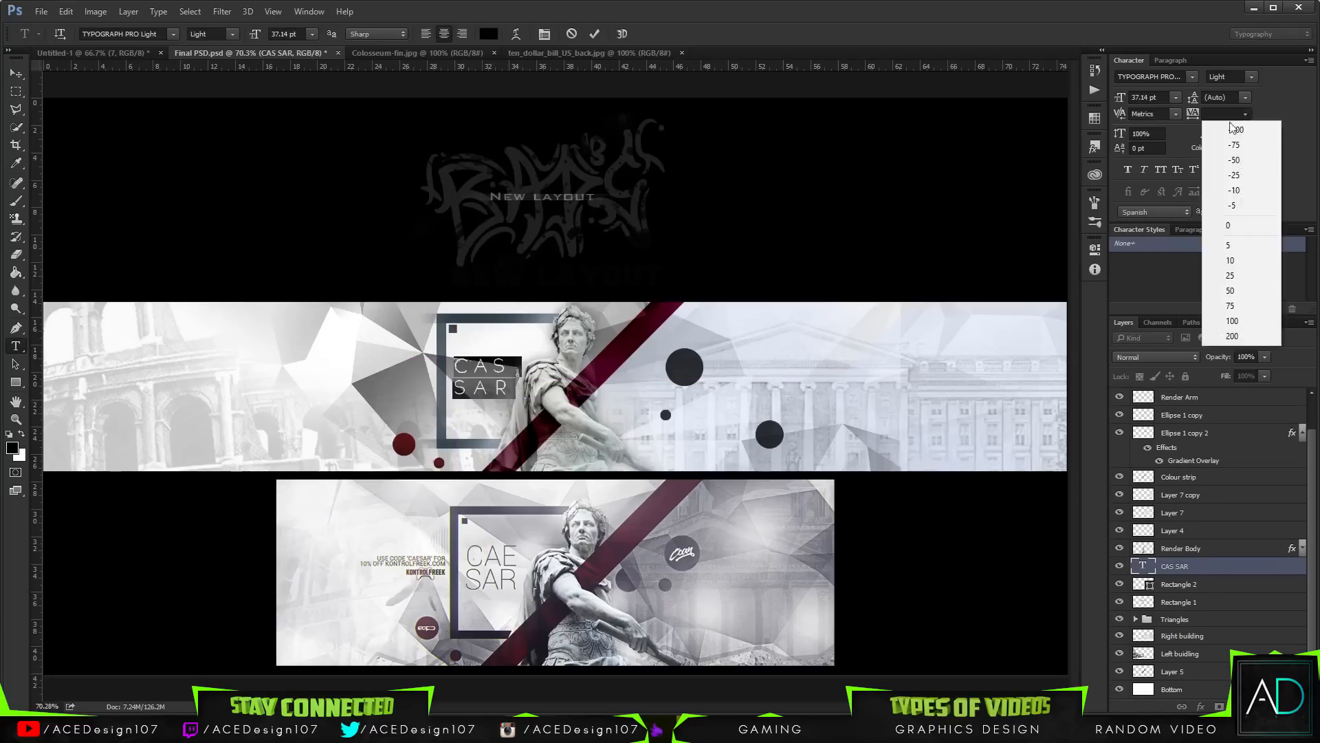
left_click(1228, 225)
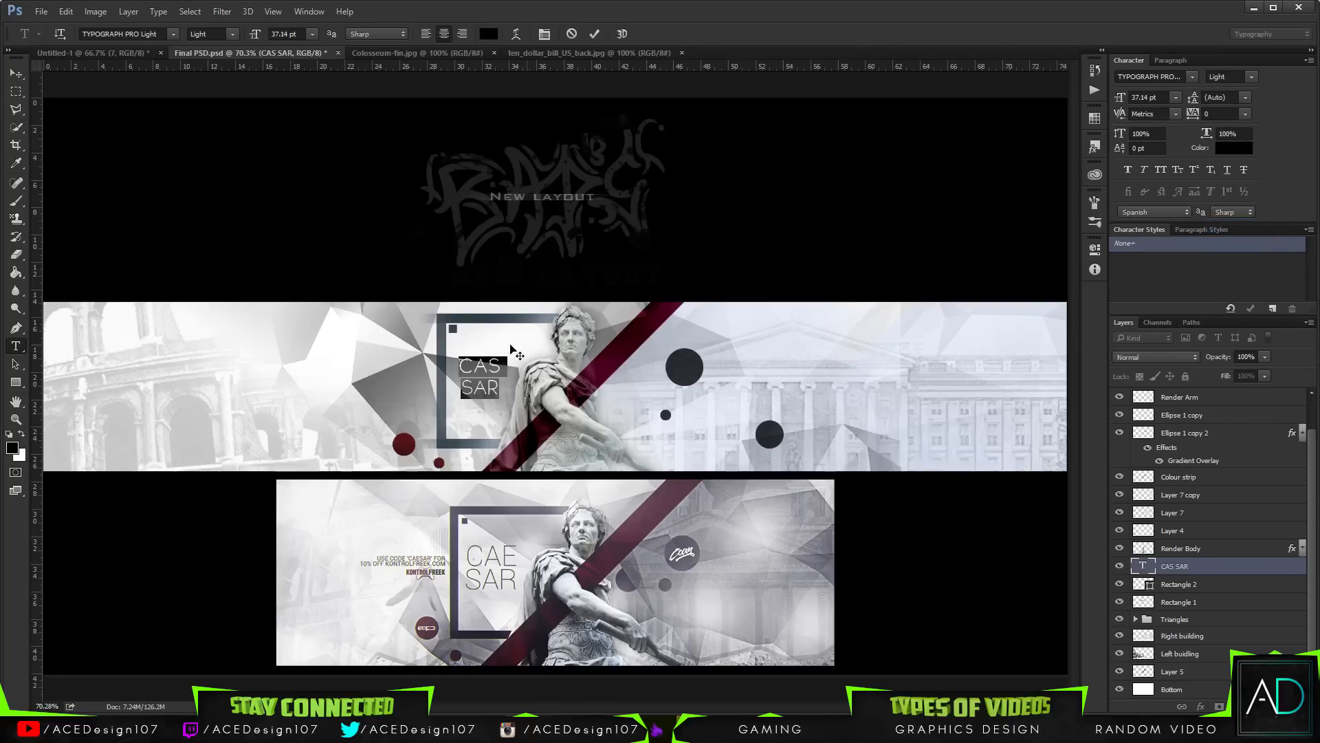
left_click_drag(455, 387, 522, 386)
left_click_drag(1191, 118, 1197, 118)
key("ctrl+Return")
- Scale the CAS SAR text up to about 45.83 pt, keeping it inside the square frame
key("ctrl+t")
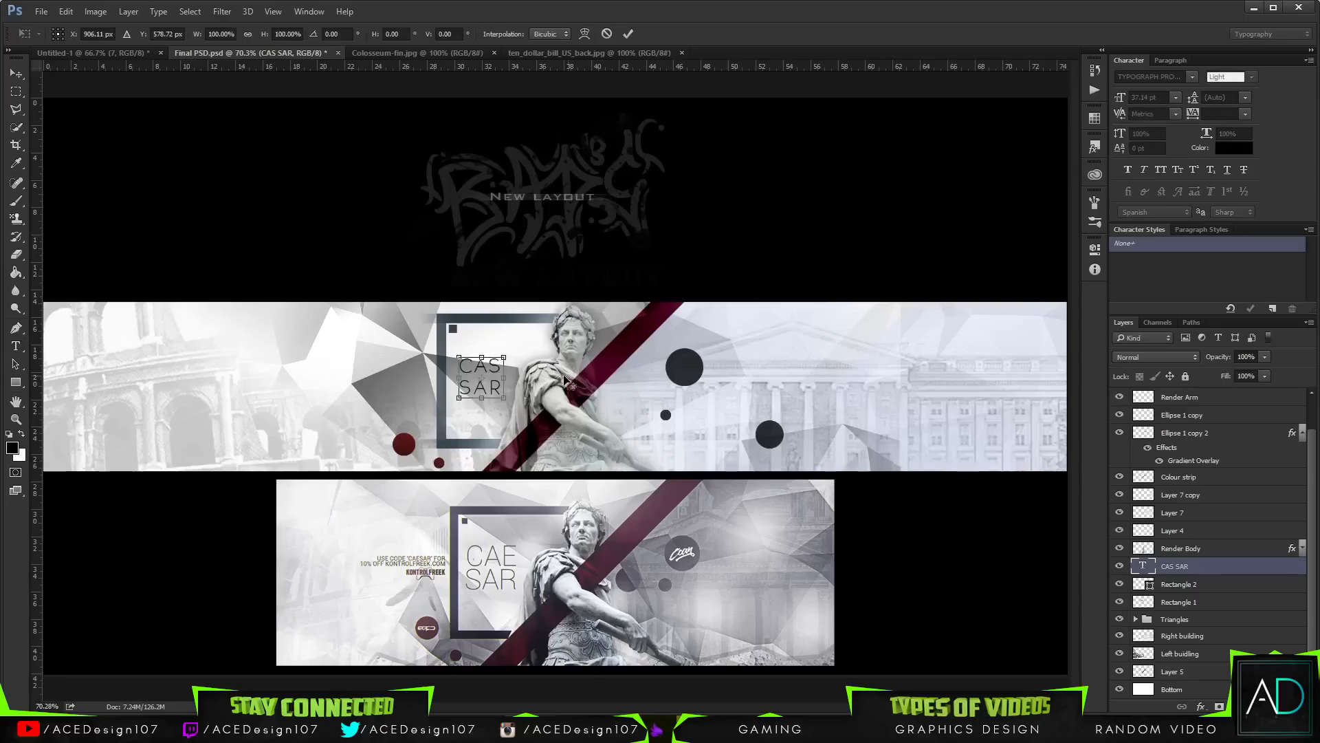
left_click_drag(504, 398, 513, 406)
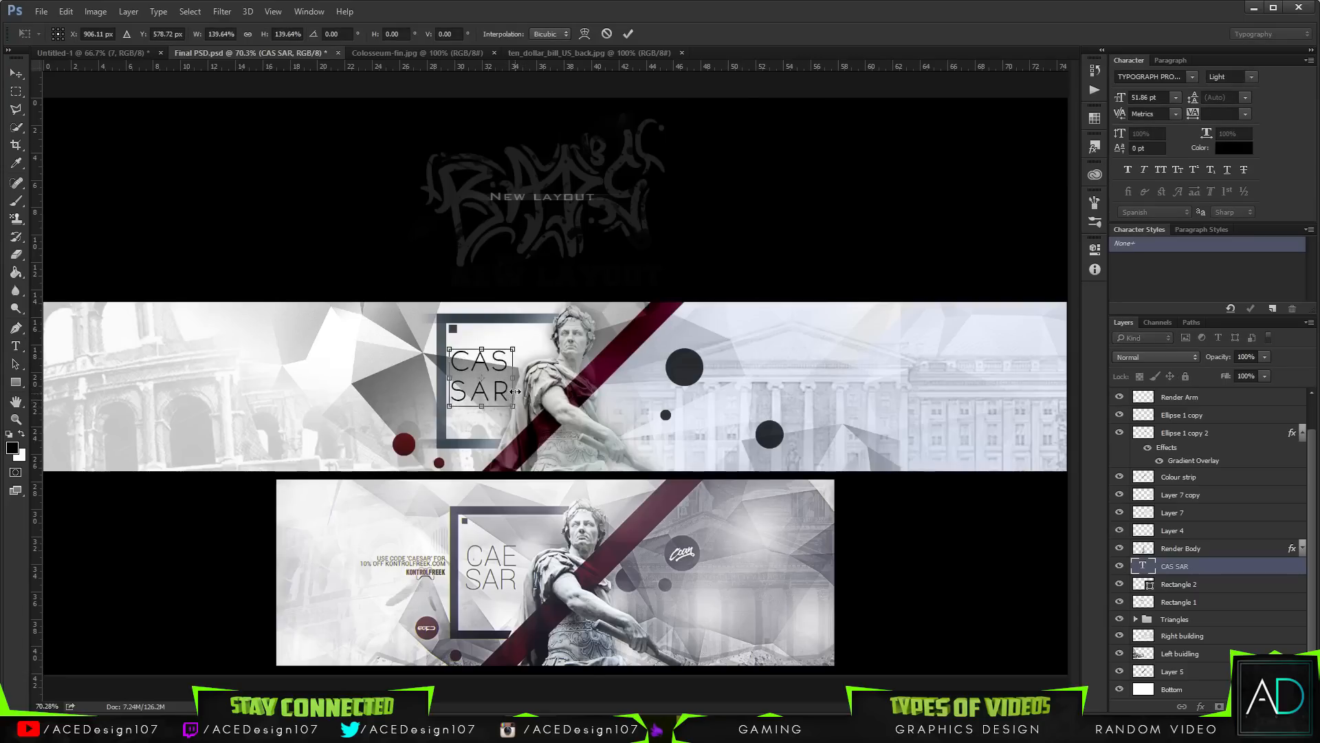
key("Right")
key("Right")
key("Right")
key("Right")
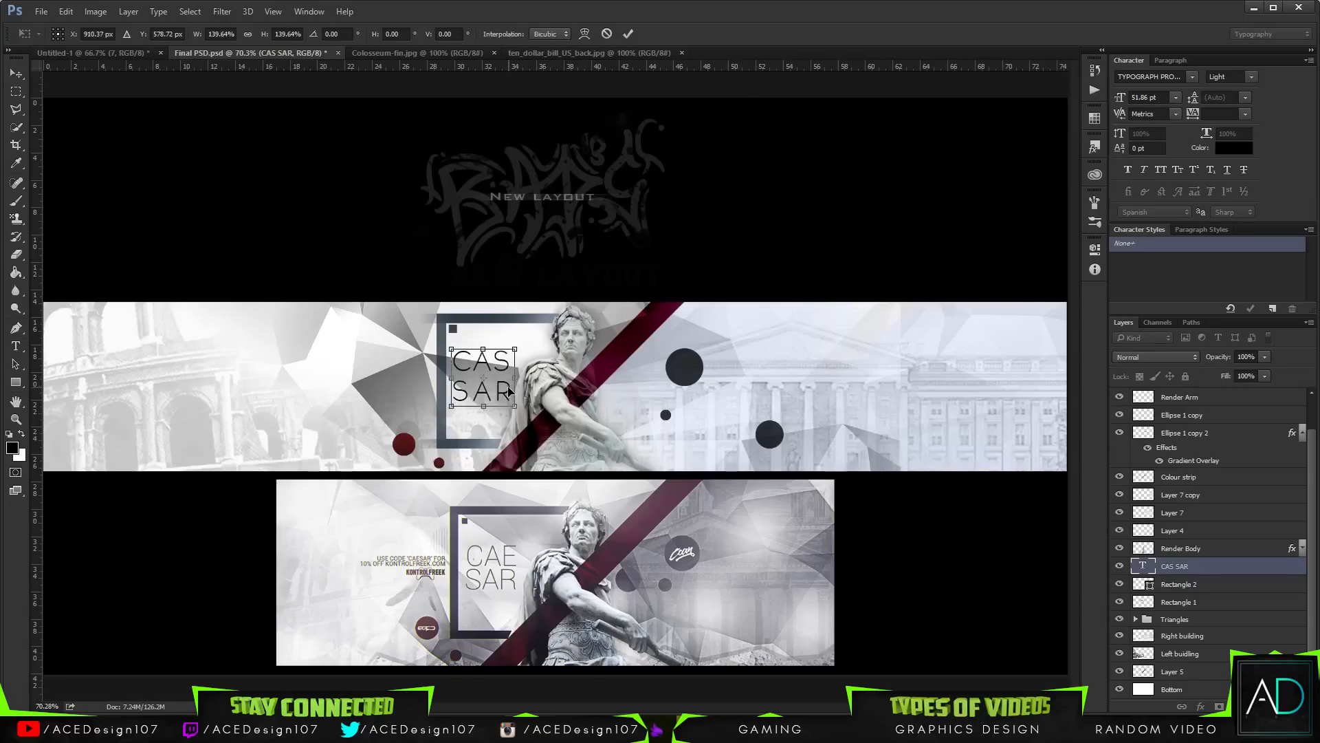
left_click_drag(516, 406, 511, 403)
key("Return")
key("ctrl+t")
key("Return")
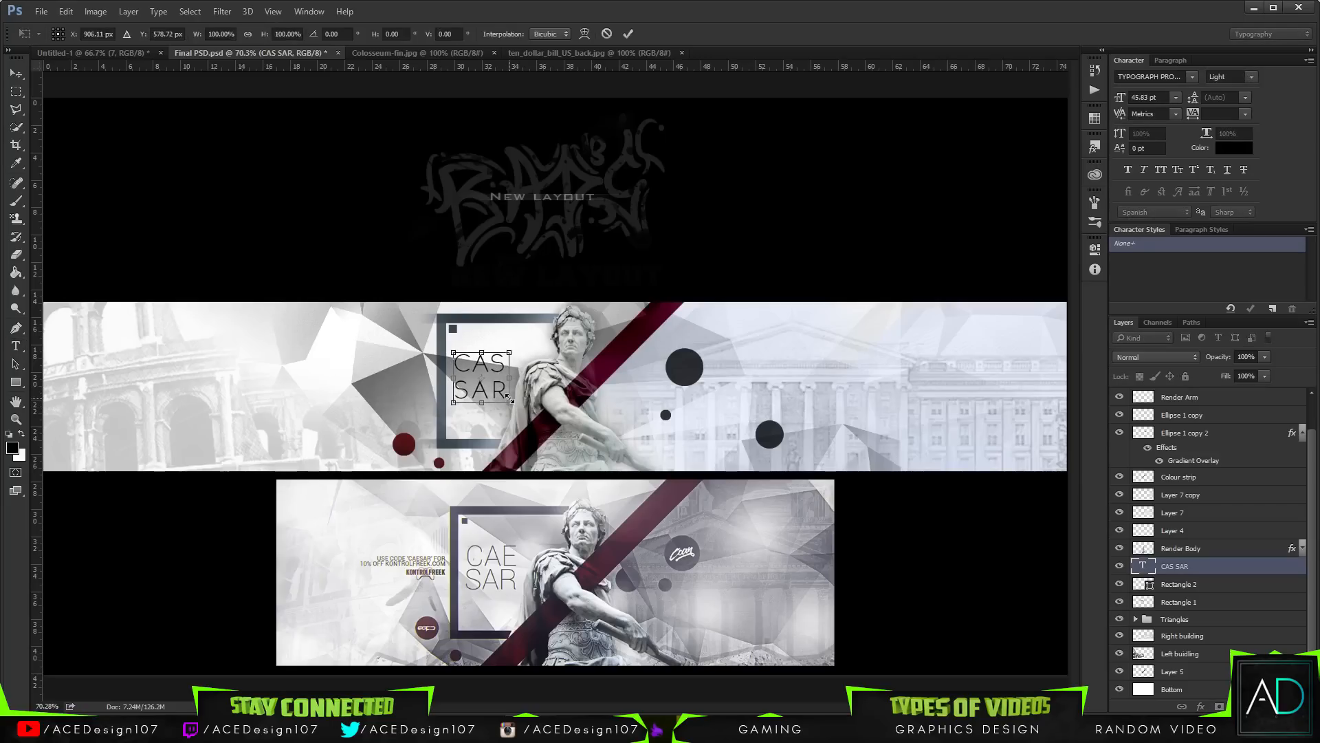
- Add a new empty layer between the Rectangle 2 layer and the CAS SAR text layer
key("t")
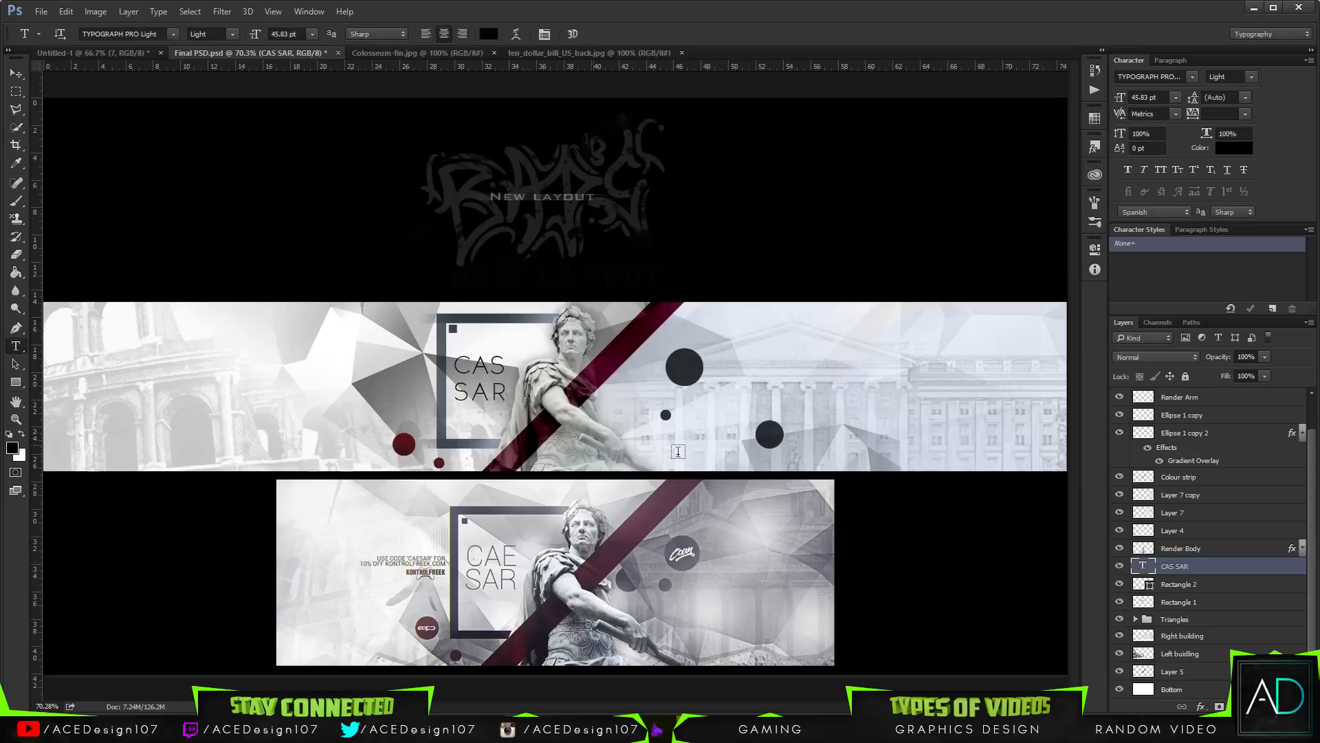
left_click(1196, 585)
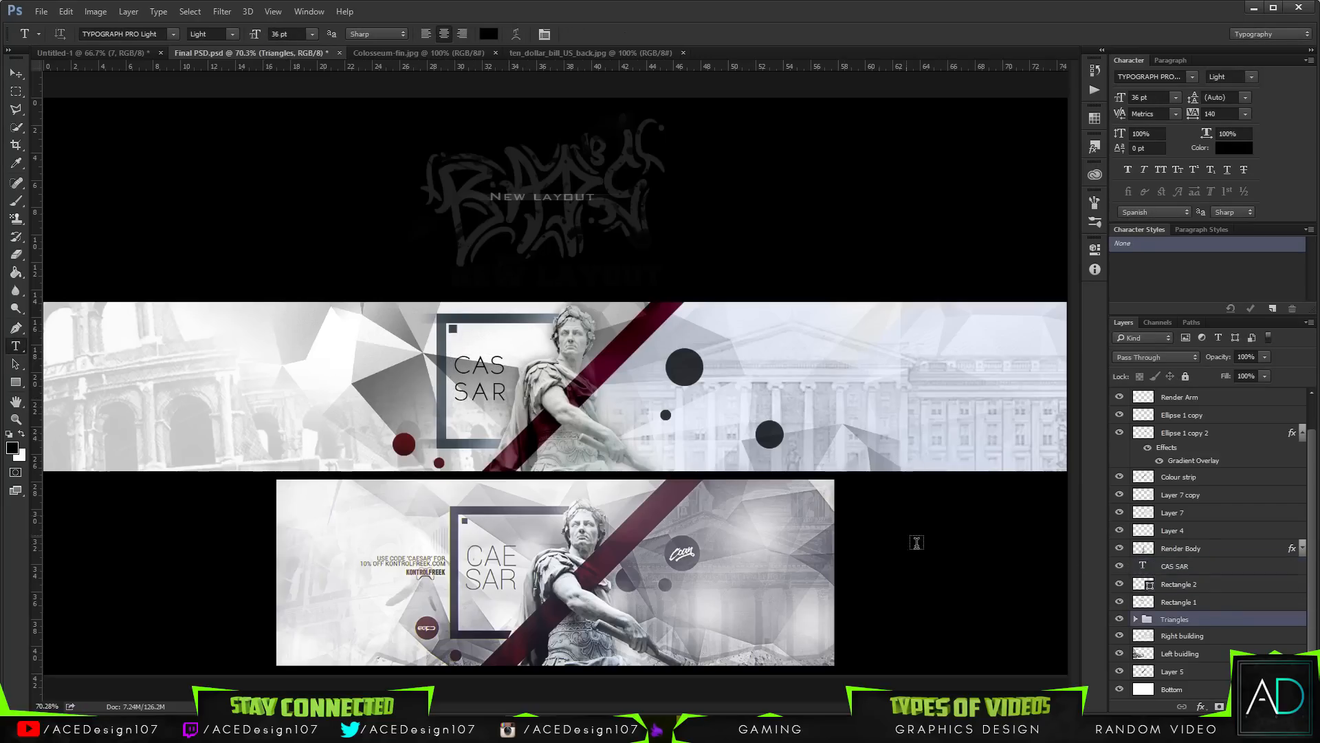
left_click(1223, 602)
left_click(1215, 585)
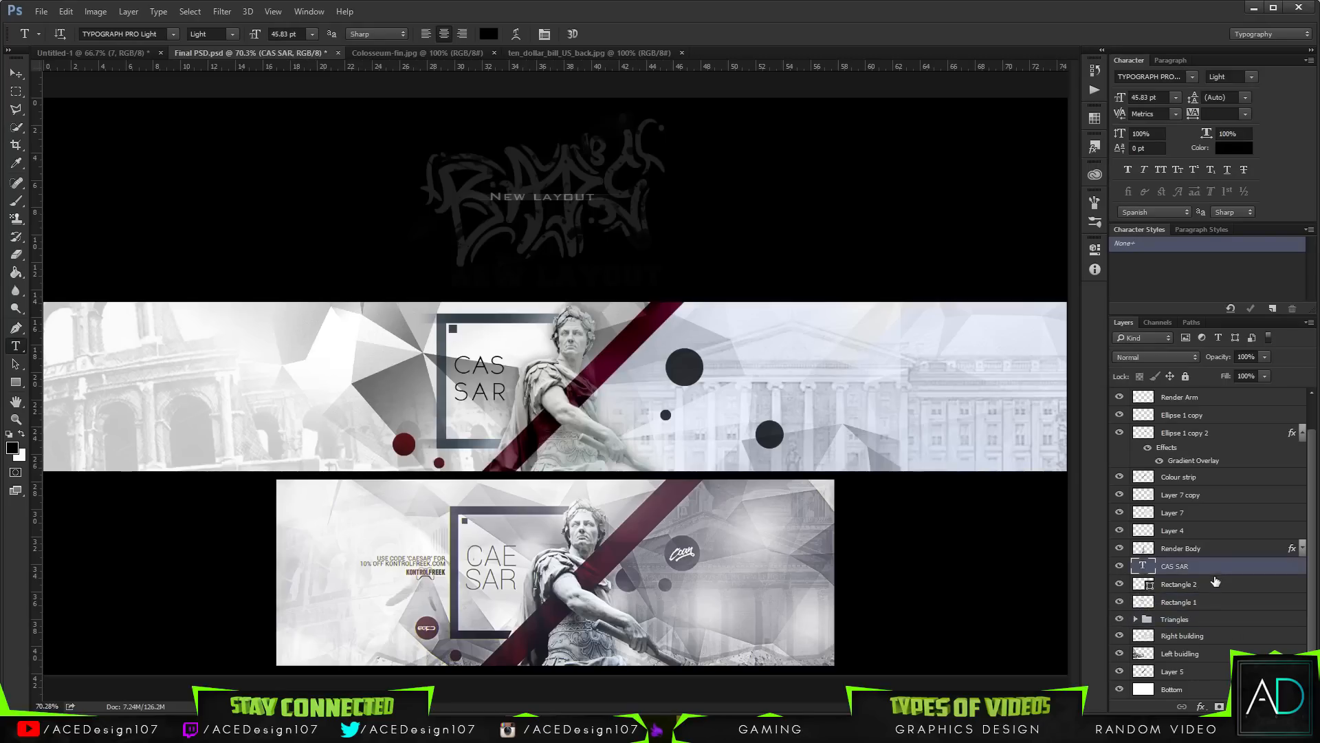
key("ctrl+shift+alt+n")
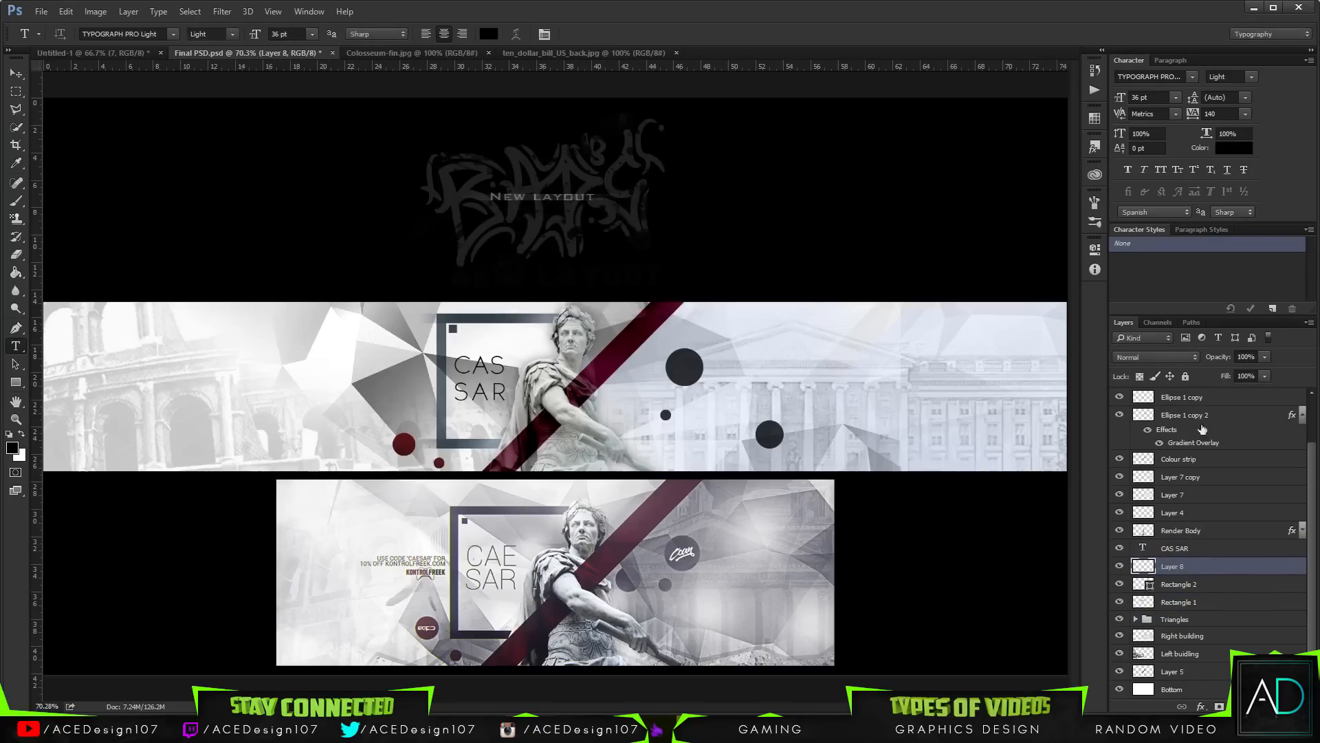
- Dab white behind the CAS SAR text on Layer 8 with a 150 px brush
key("b")
left_click(73, 33)
type("150")
key("Return")
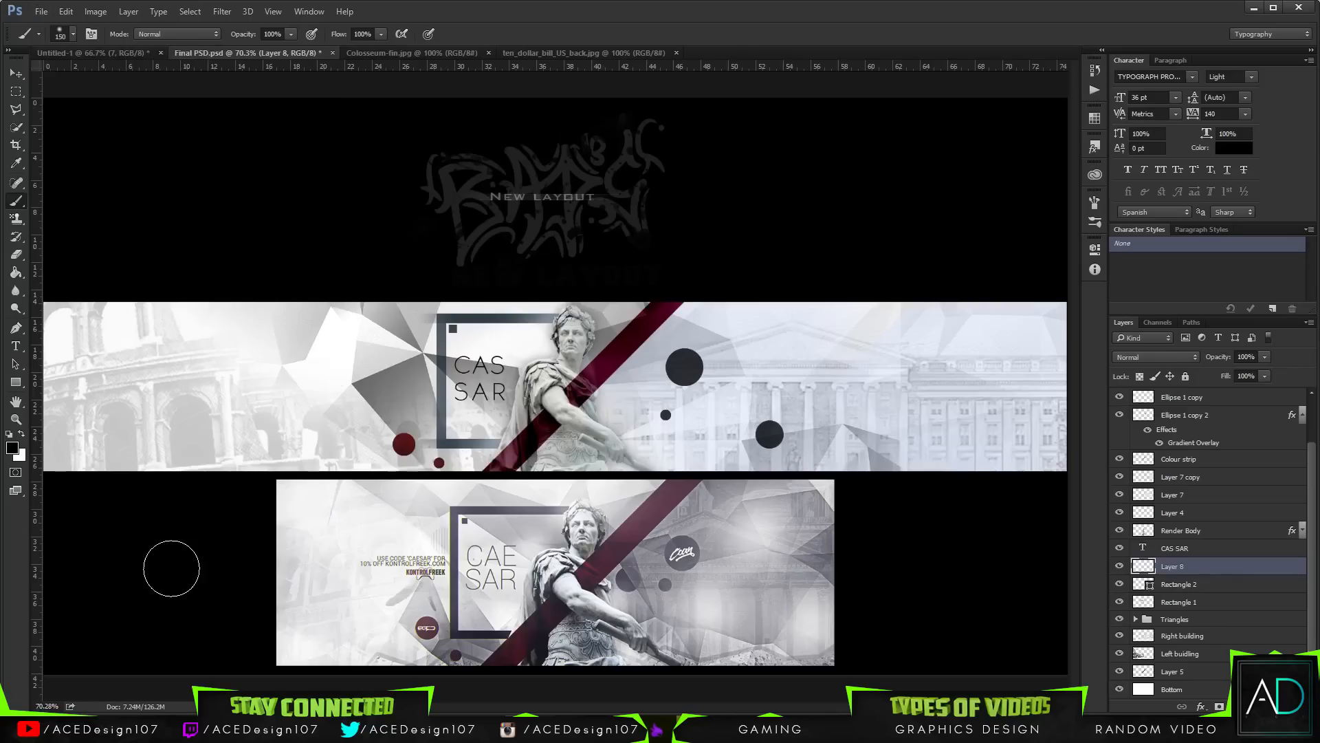
left_click(21, 434)
left_click(475, 379)
left_click(480, 377)
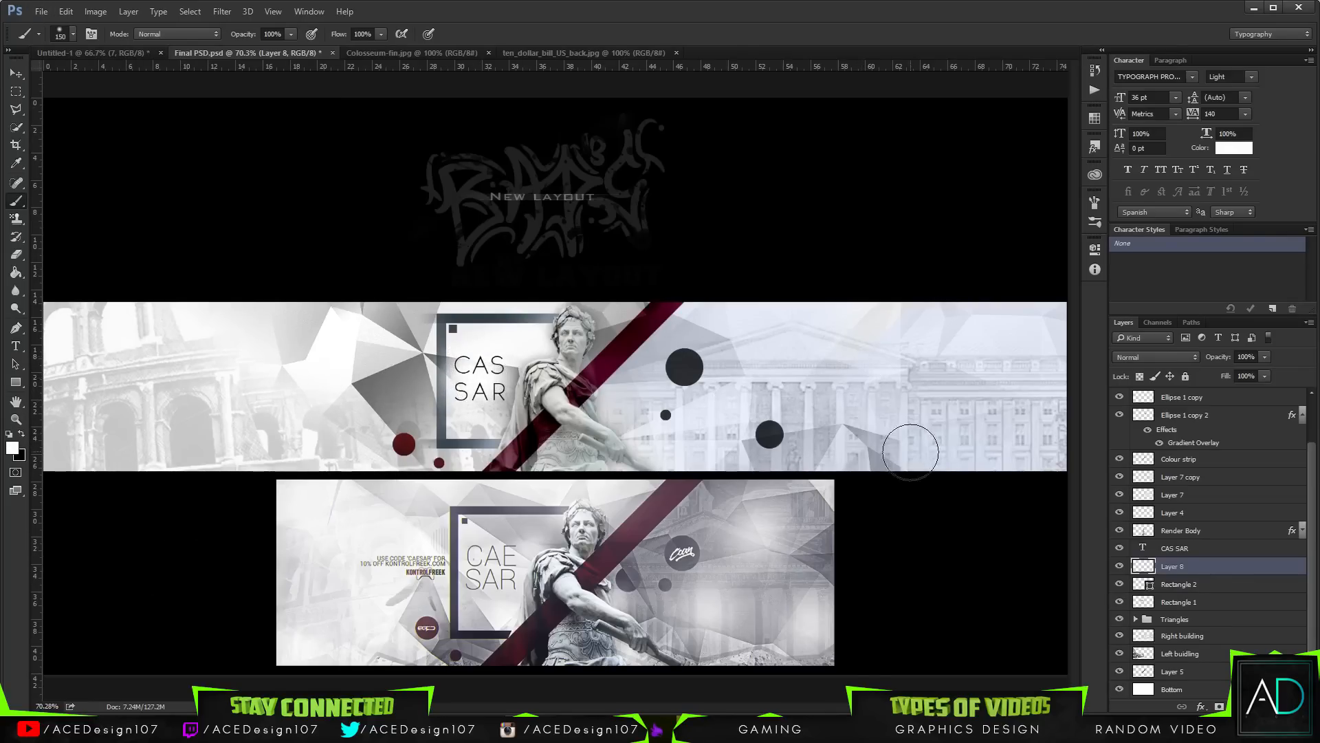
- Toggle the Rectangle 1 layer's visibility to check the frame, and return to Layer 8
key("e")
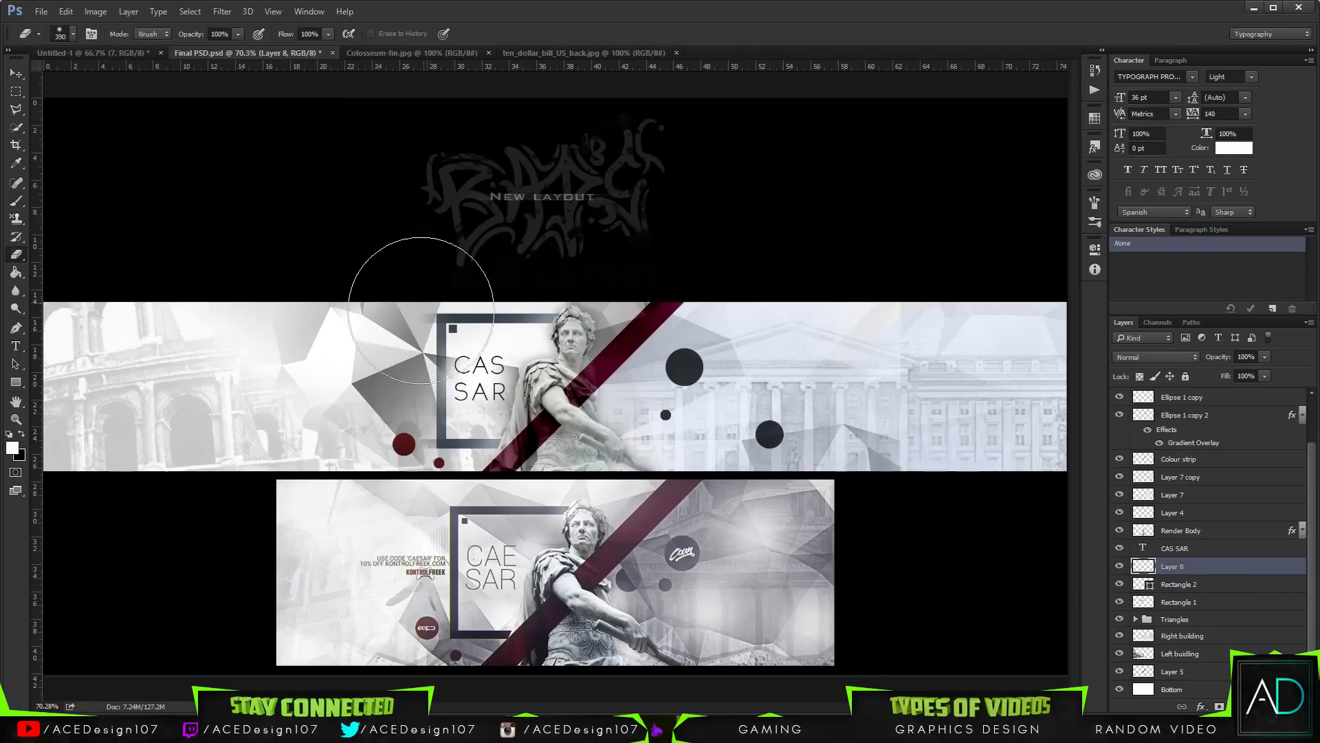
left_click(1250, 596)
left_click(1120, 601)
left_click(1121, 600)
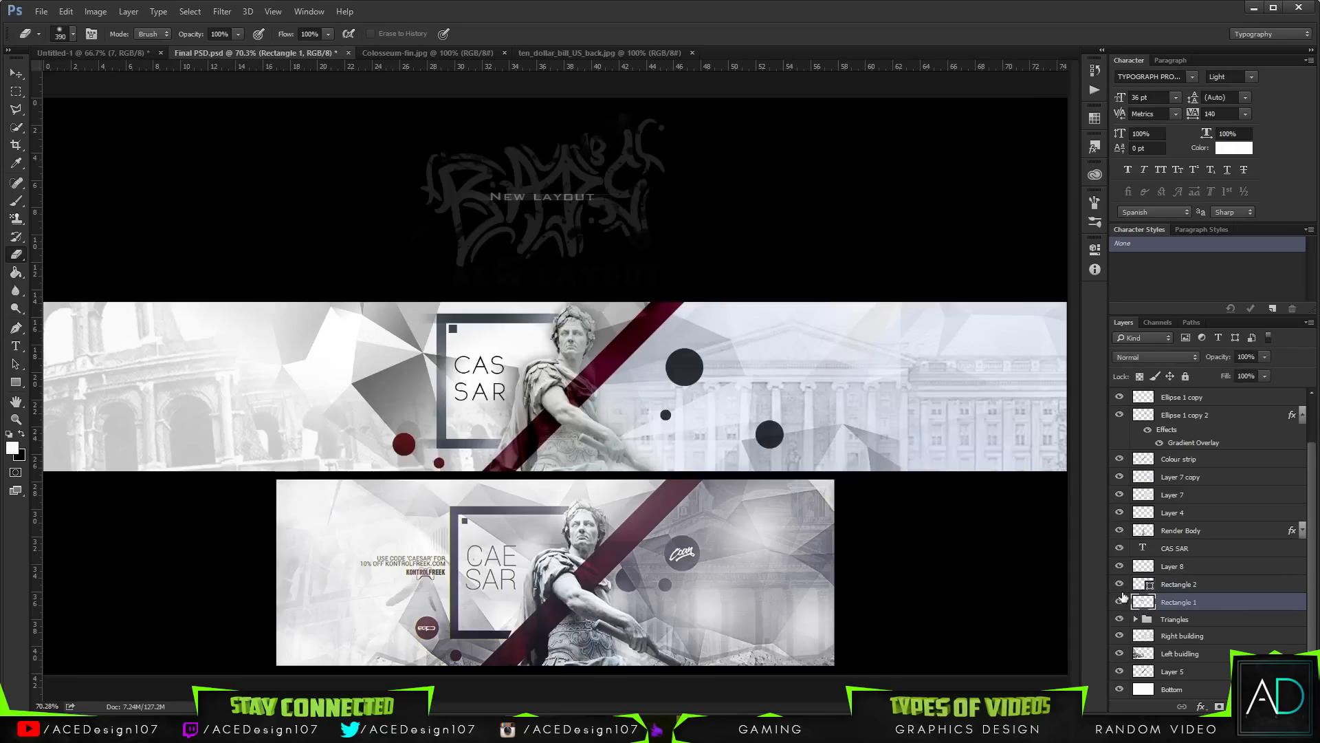
left_click(1173, 583)
left_click(1169, 566)
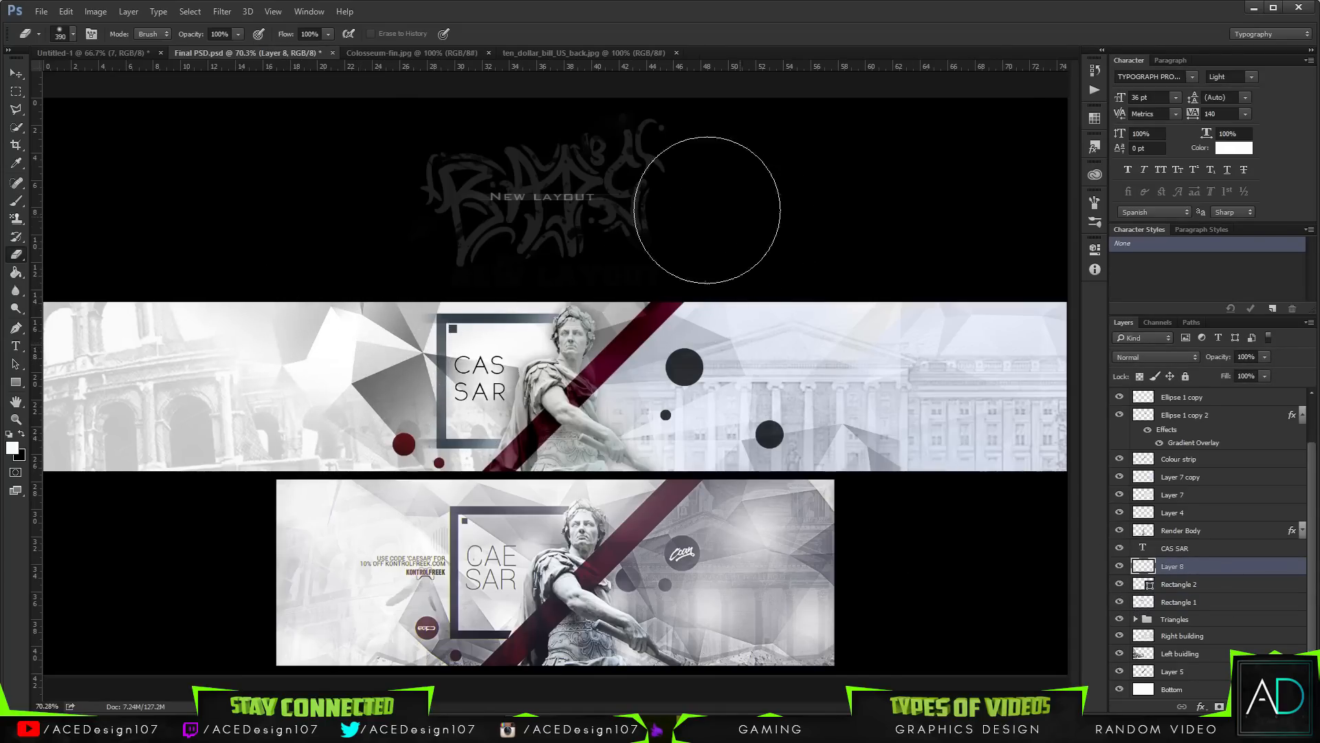
- Start a new horizontal text over the Colosseum area and set its colour to a dark golden orange
left_click(16, 76)
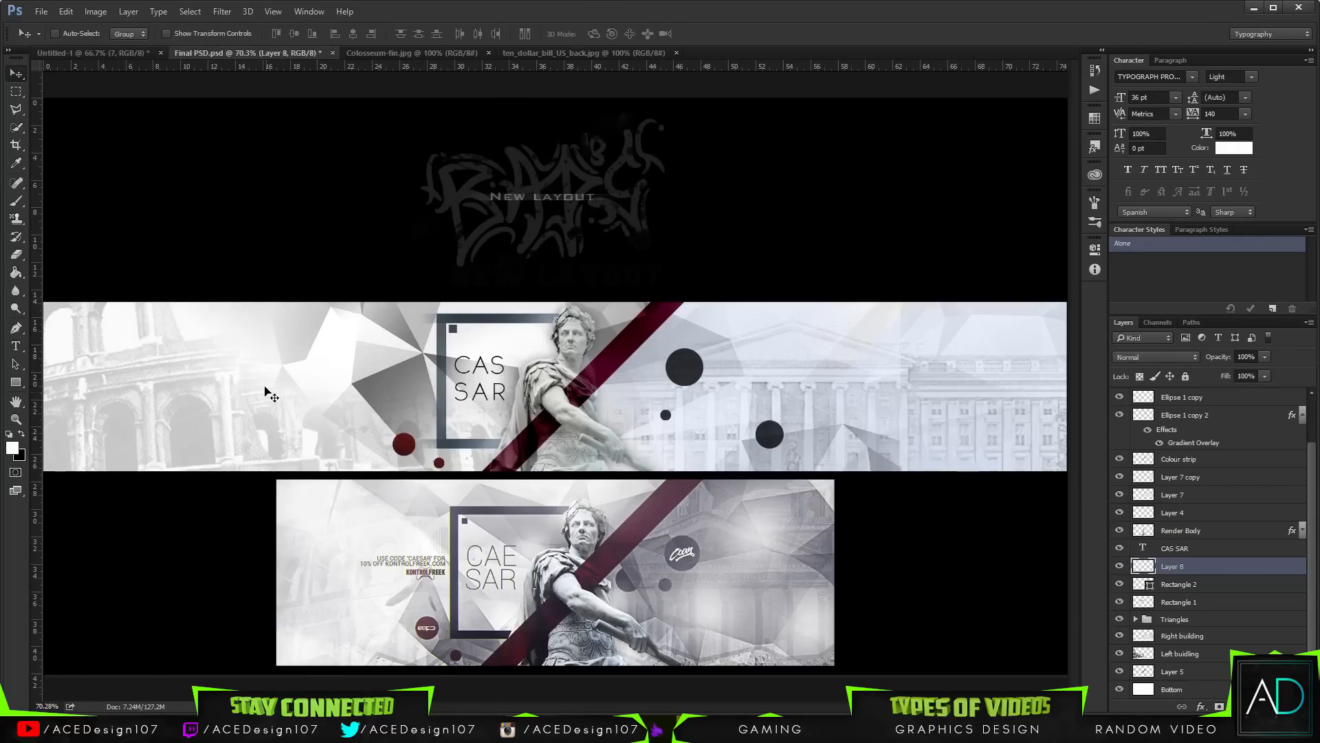
key("t")
left_click(248, 347)
type("USE")
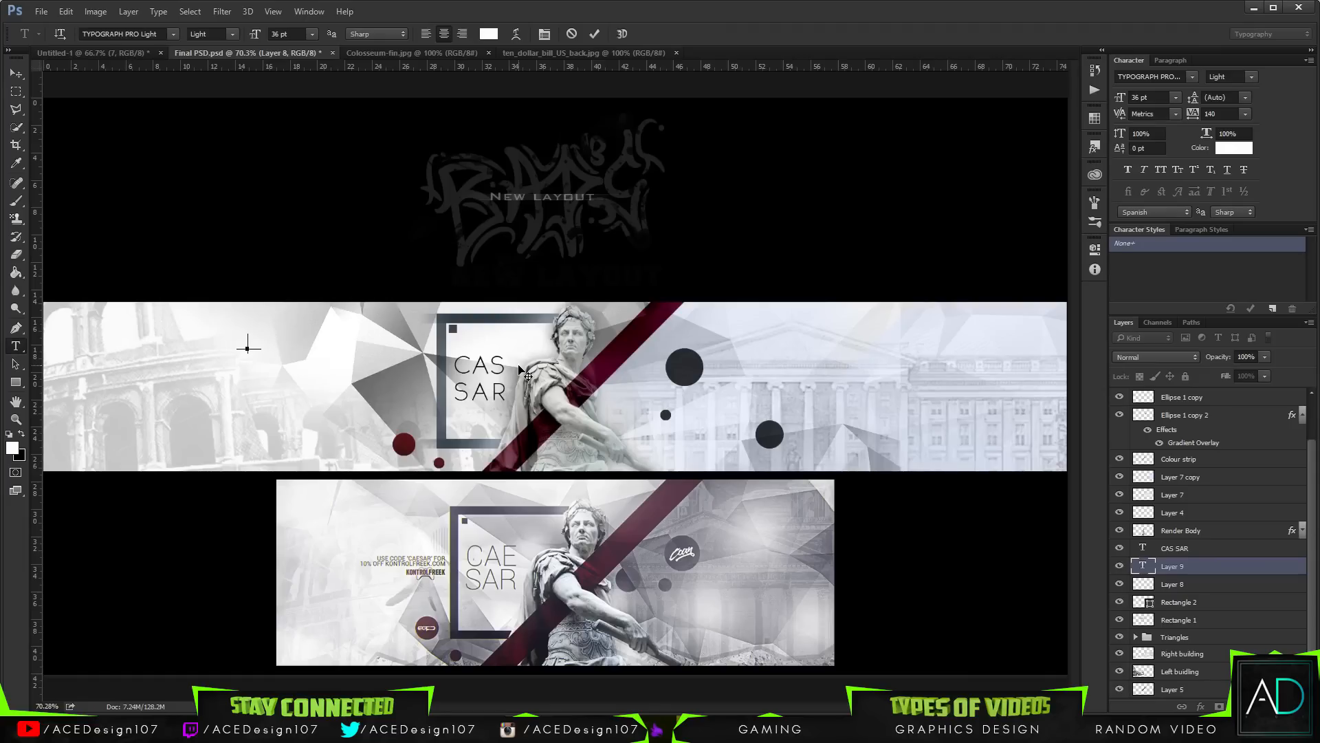
left_click(489, 34)
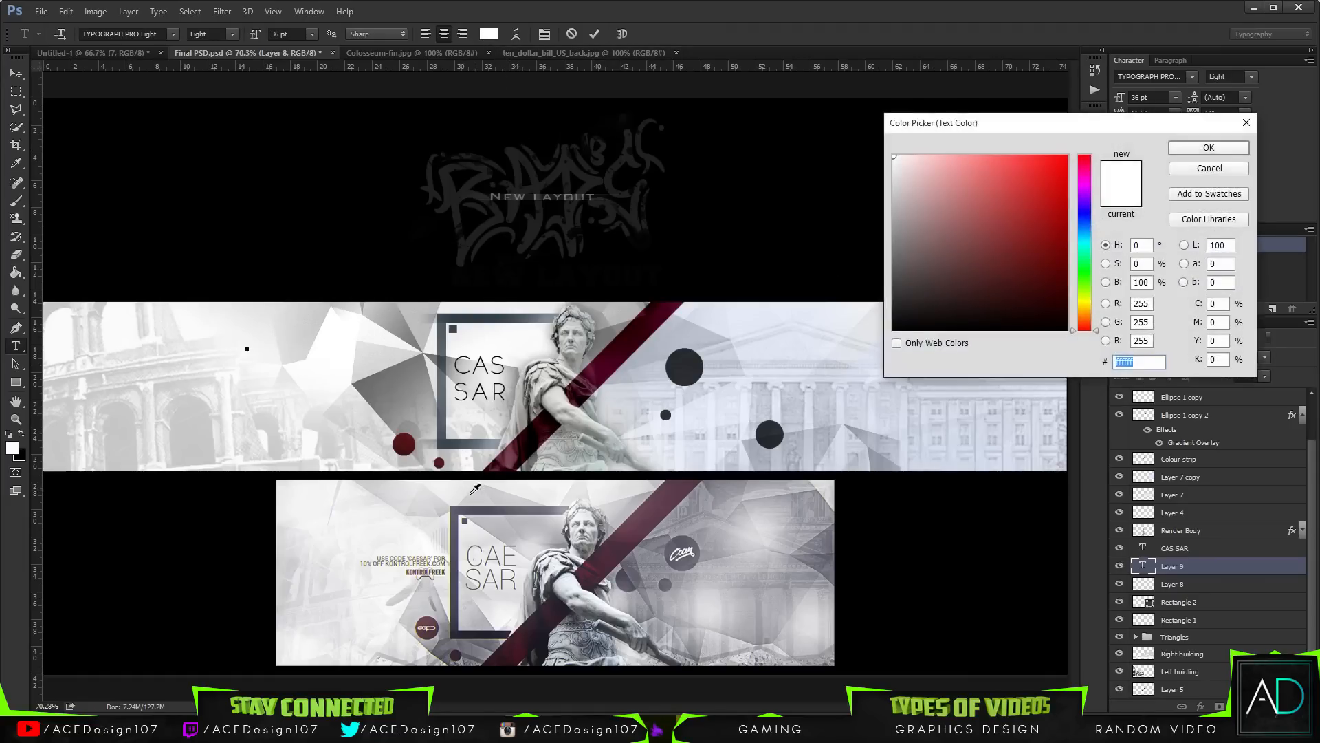
left_click(1088, 308)
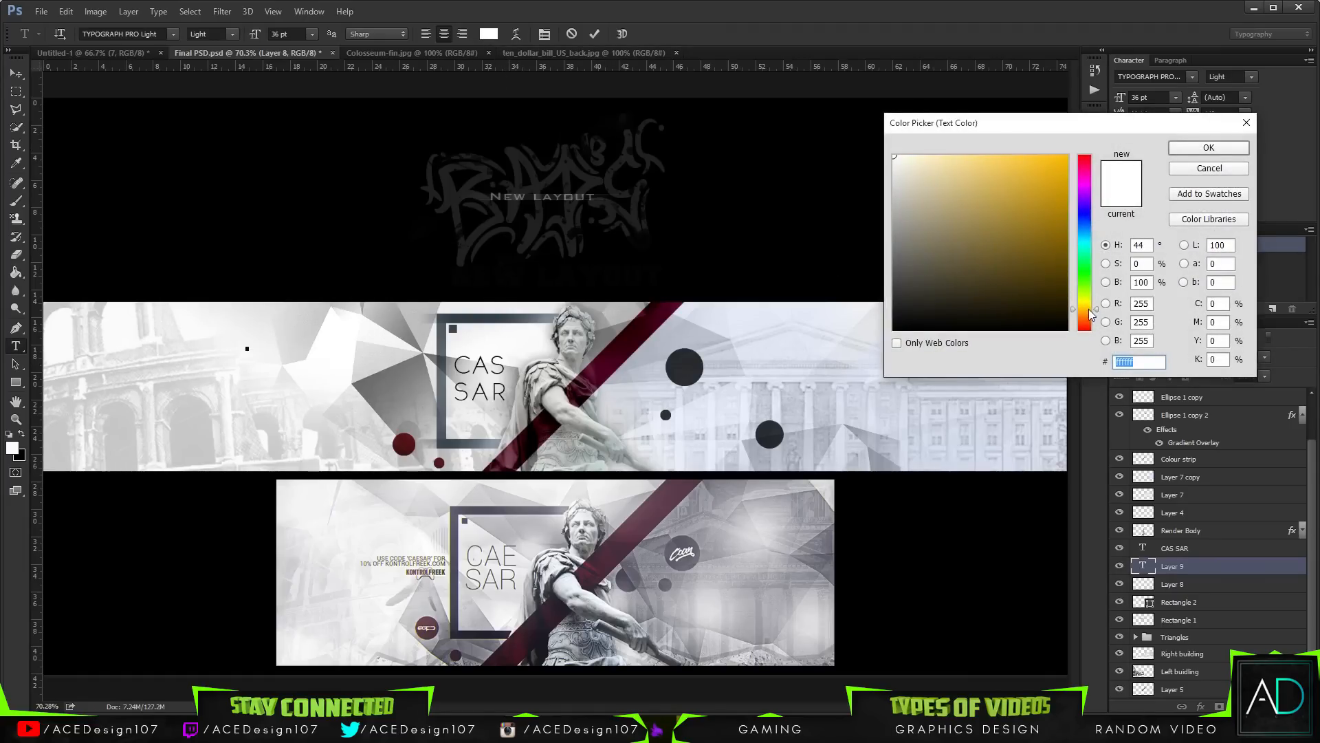
left_click(1059, 161)
left_click(1196, 146)
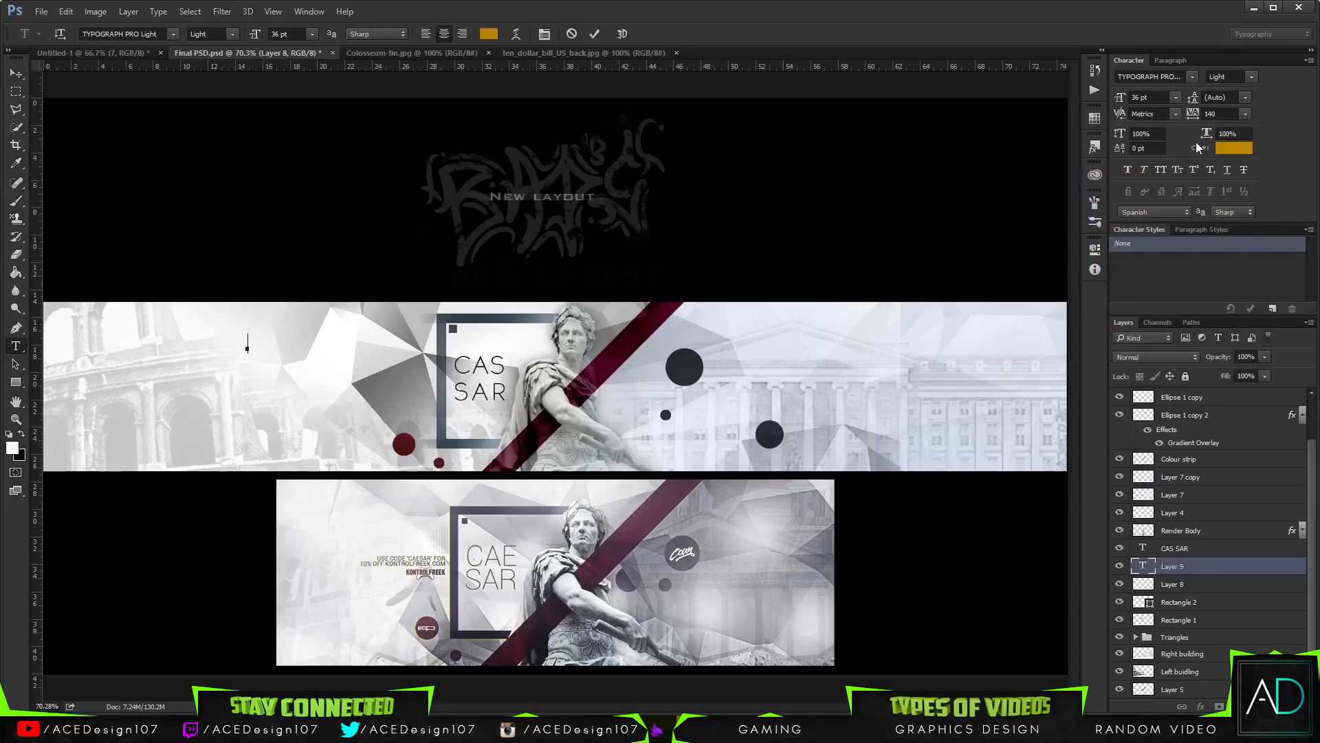
- Enter the promo text USE CODE 'CAESAR' FO and 10% OFF FONTROLFREEK.COM on two centred lines
type("CODE '")
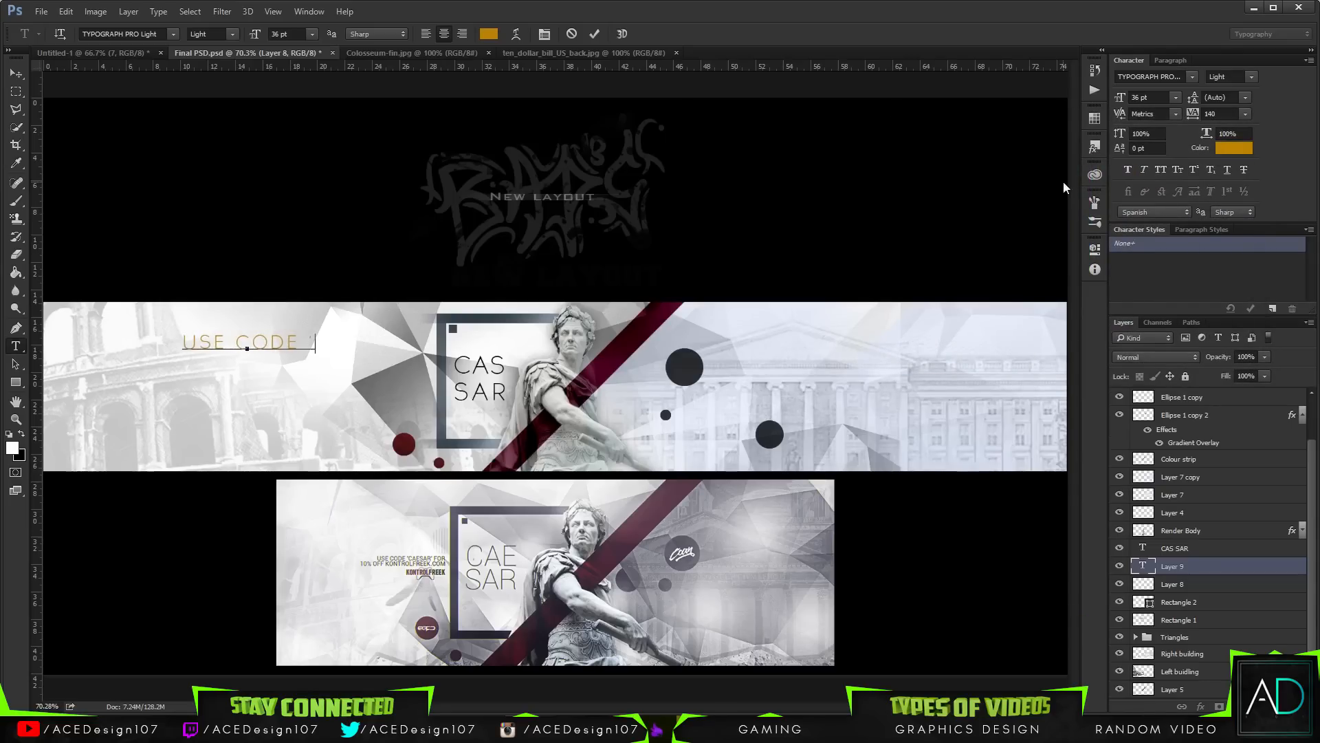
type("CAESAR")
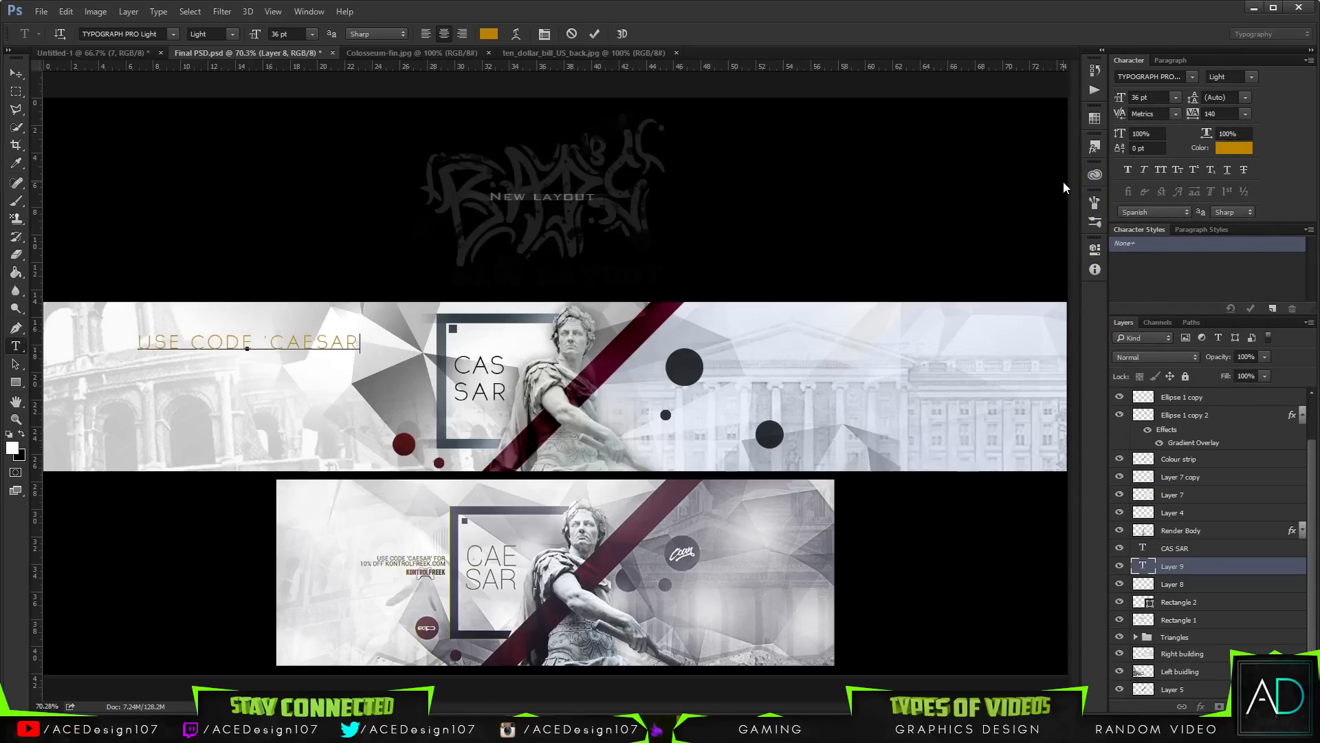
type("' FOR")
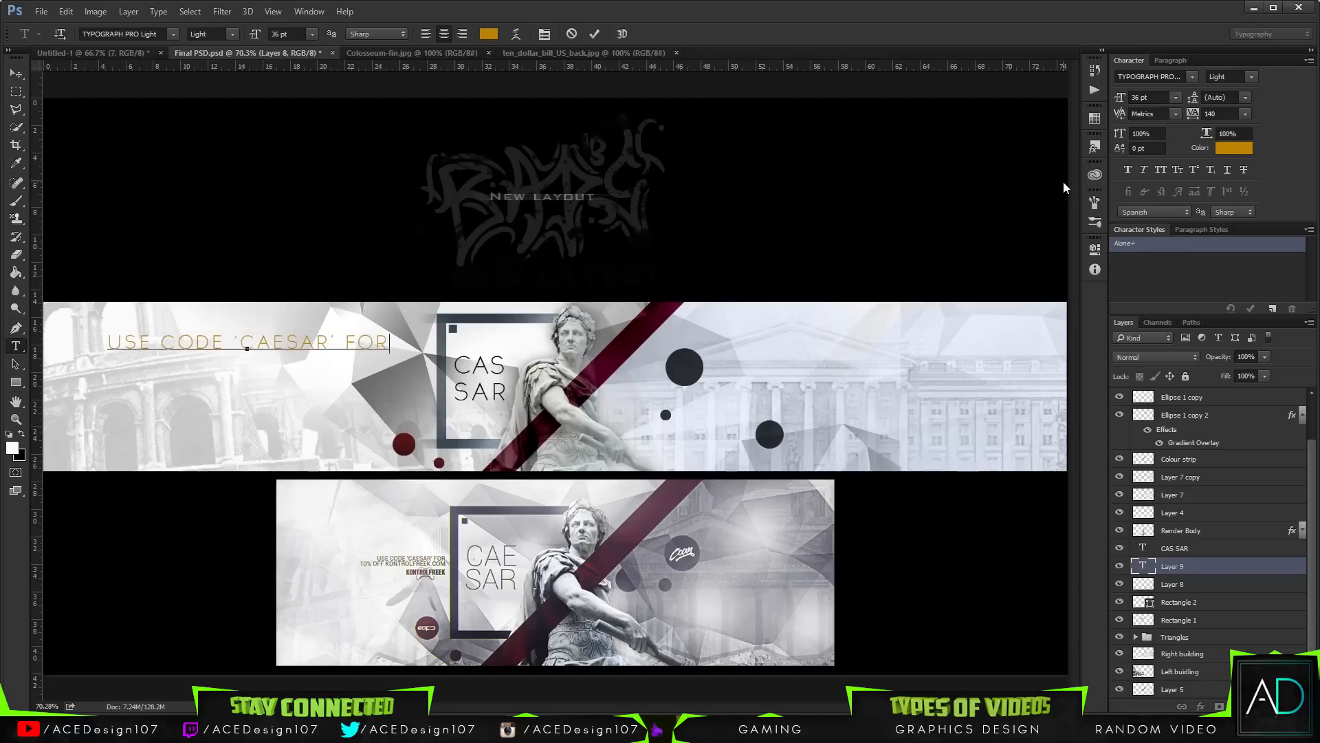
key("BackSpace")
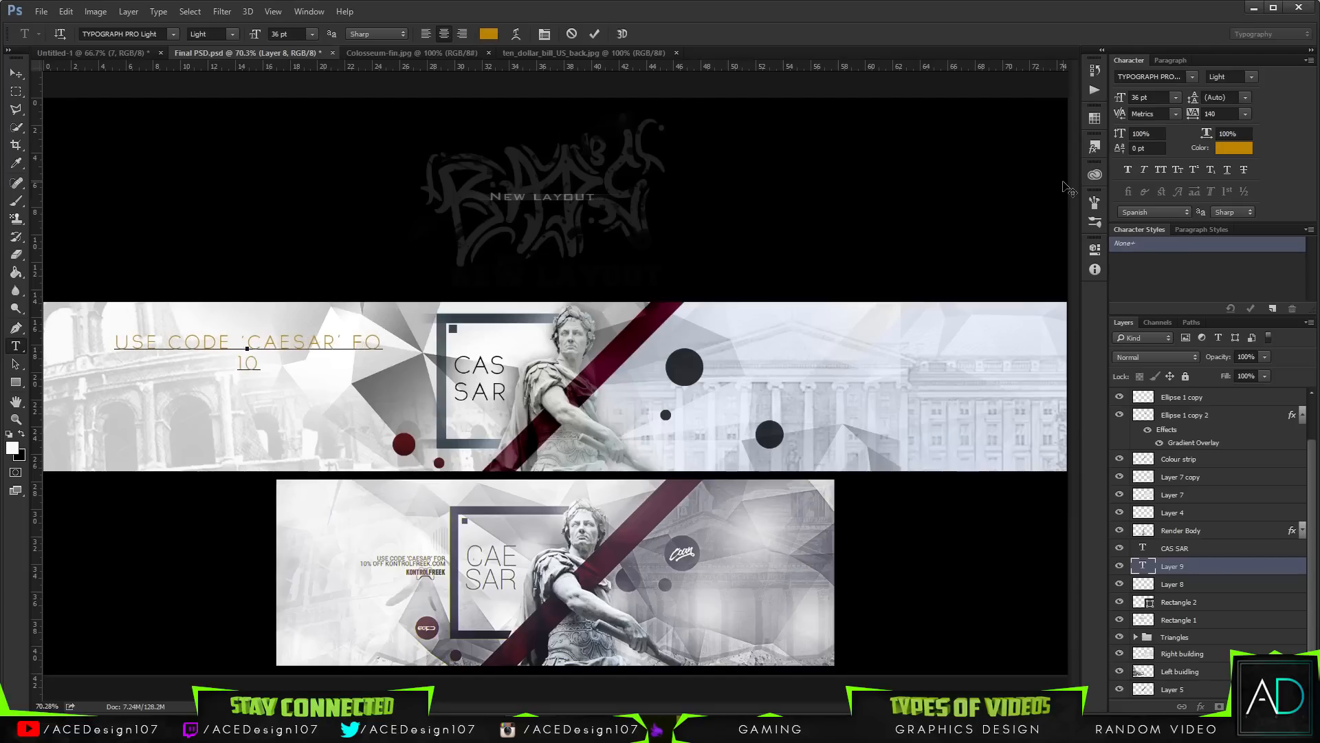
type("10% off")
key("BackSpace")
key("BackSpace")
key("BackSpace")
type("ff fontrolfre")
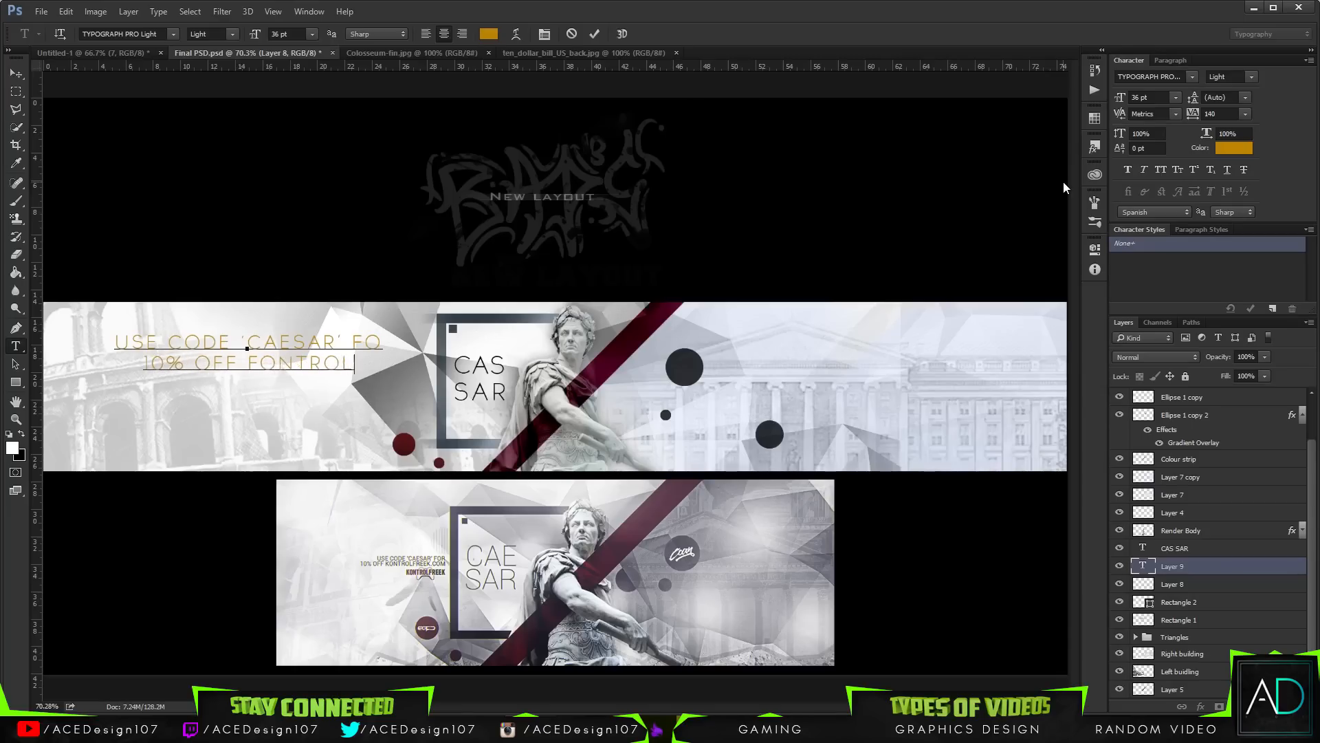
type("ek.com")
key("ctrl+Return")
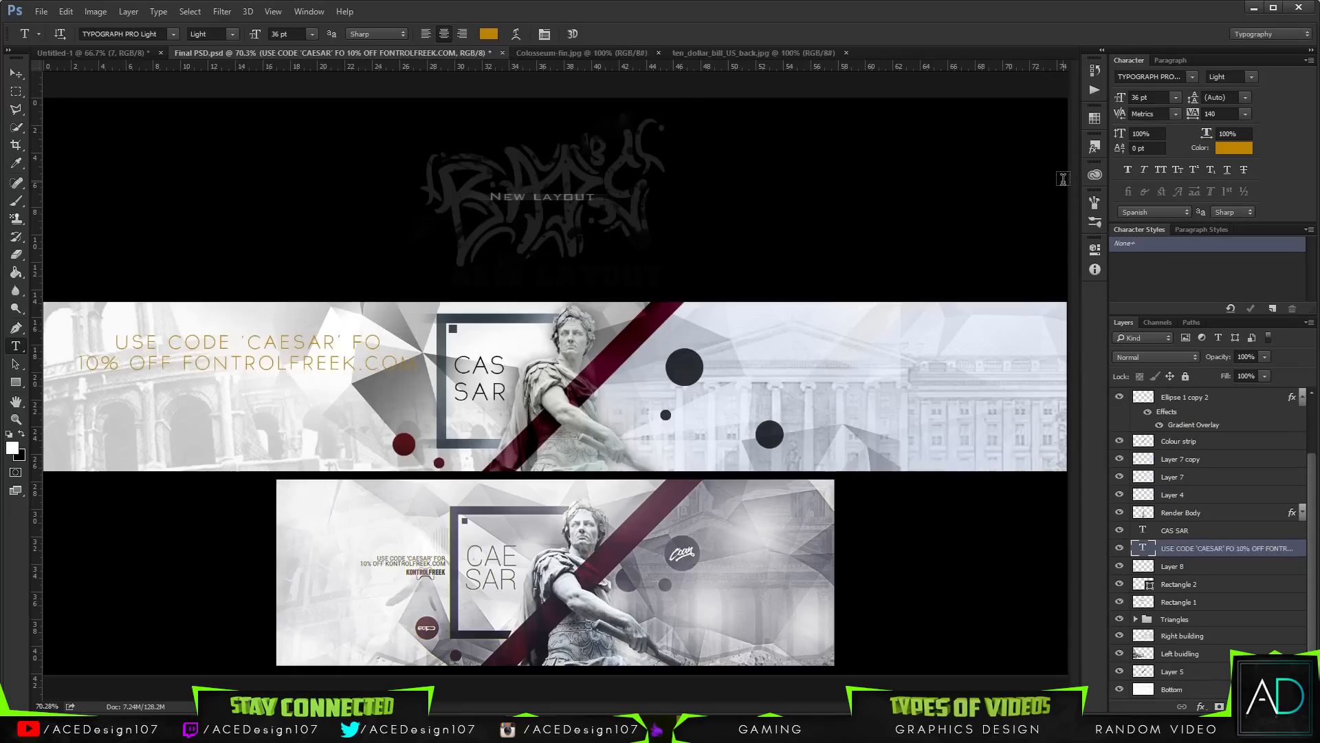
- Right-align the promo text, scale it down to 22 pt and move it toward the square frame
left_click(461, 35)
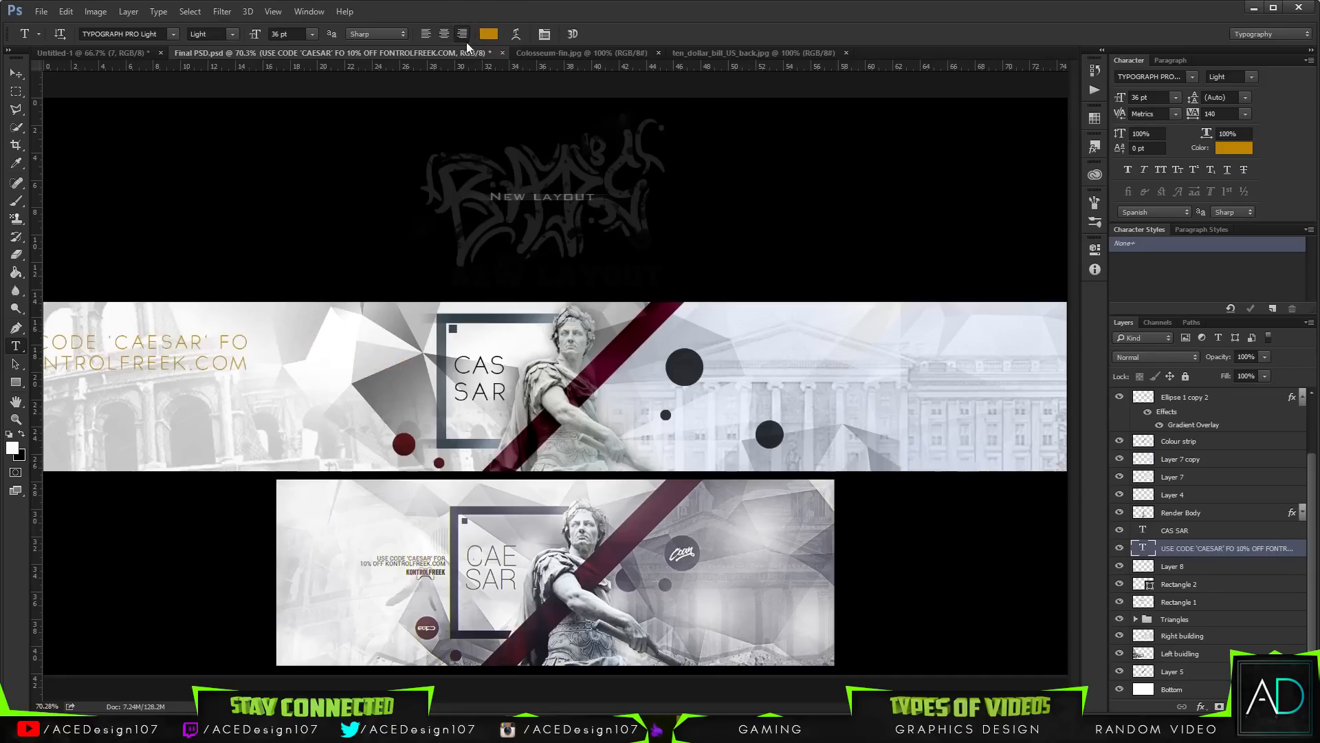
key("ctrl+t")
left_click_drag(250, 333, 376, 391)
key("Return")
- Add the missing r to FO in the promo text, and scale the text to about 63% right beside the frame
key("t")
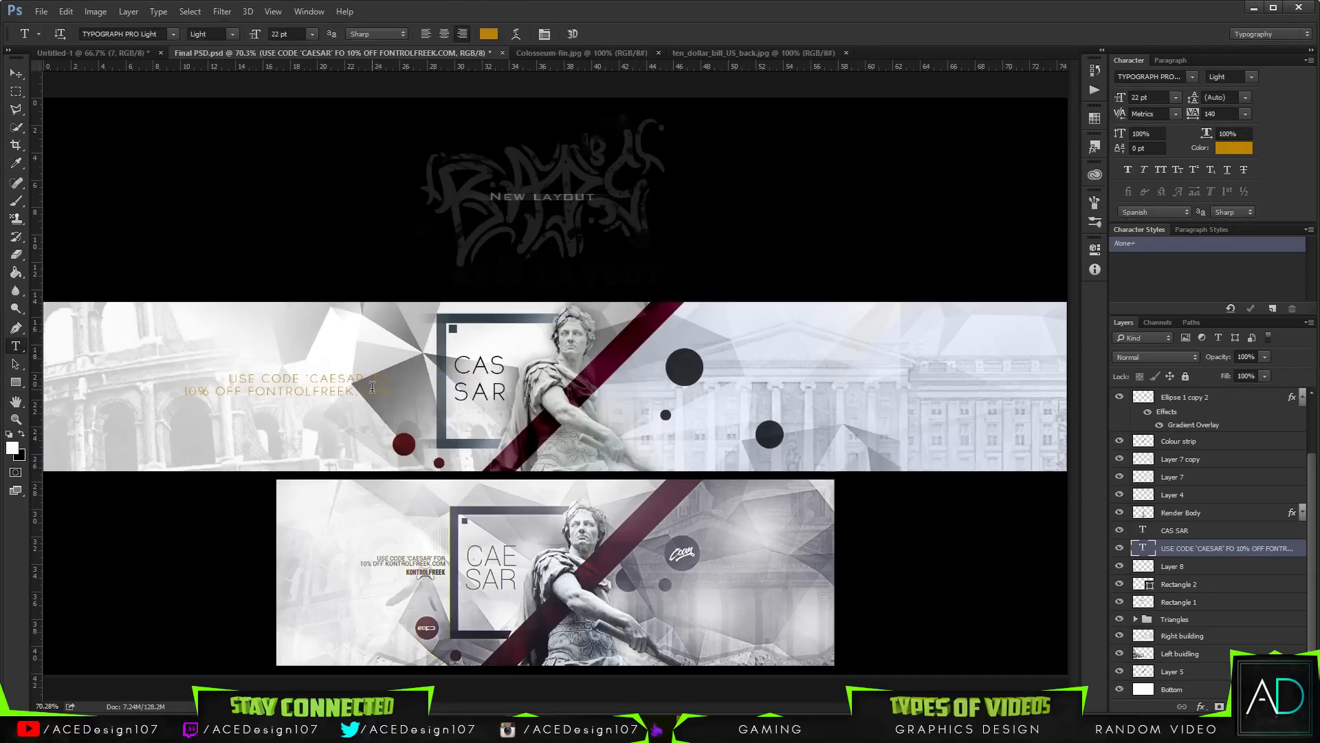
type("r")
key("ctrl+Return")
key("ctrl+t")
mouse_move(390, 378)
left_mouse_down()
mouse_move(353, 378)
mouse_move(400, 384)
mouse_move(387, 370)
left_mouse_up()
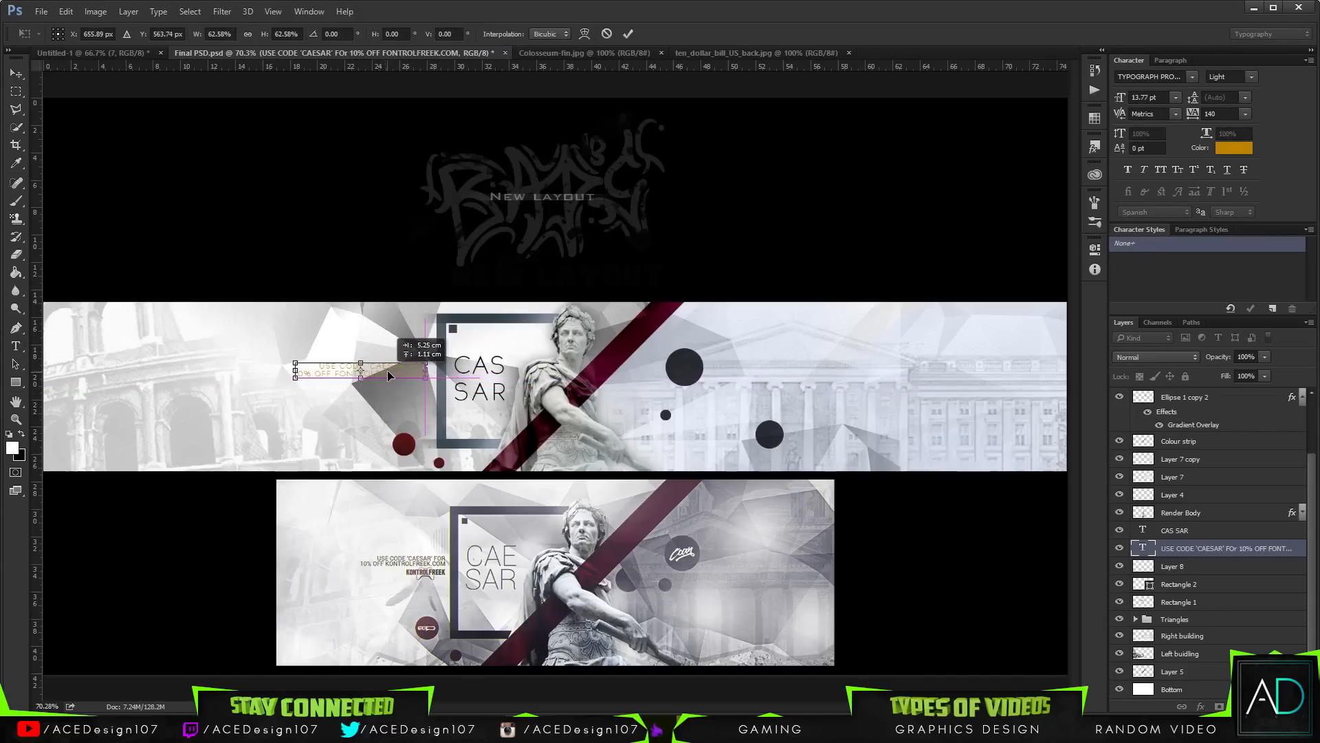
key("Return")
- Change the promo text's colour to a darker golden brown
key("t")
left_click(489, 34)
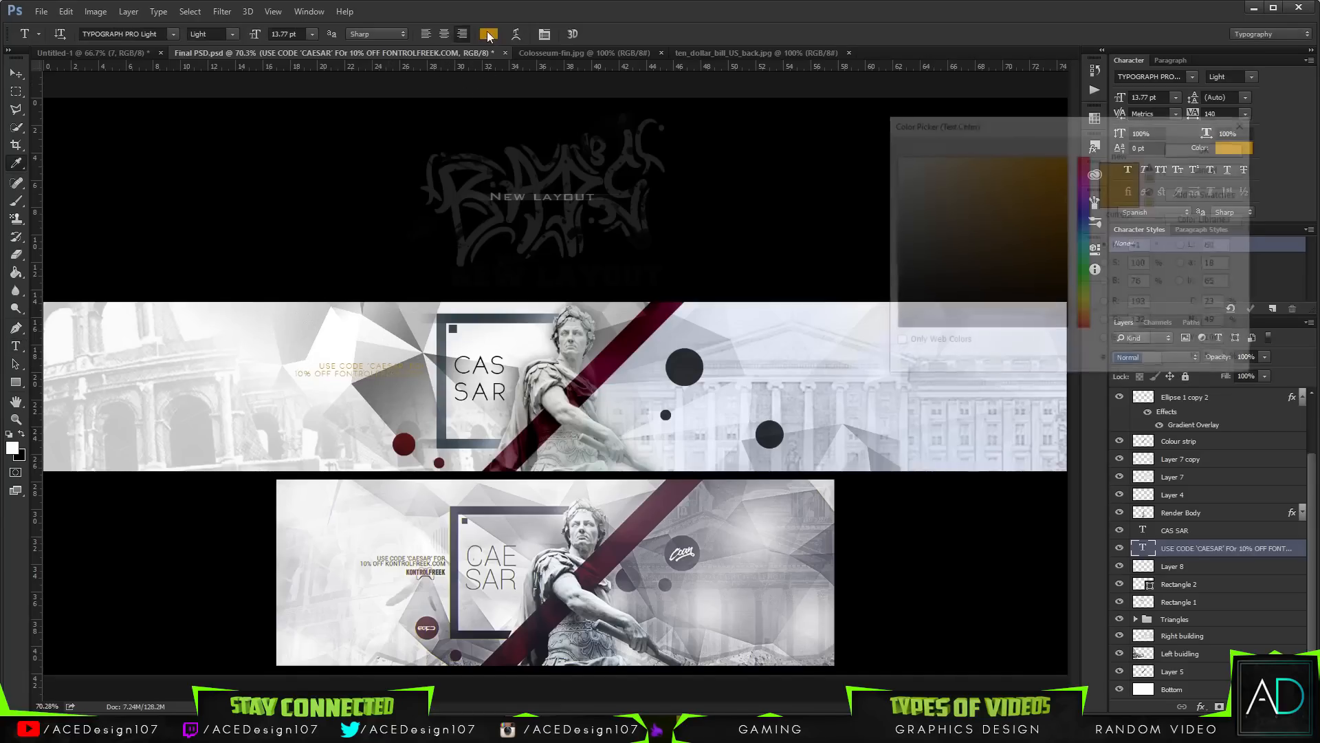
mouse_move(1064, 249)
left_mouse_down()
mouse_move(1052, 264)
mouse_move(1063, 207)
mouse_move(1040, 266)
mouse_move(948, 185)
mouse_move(1060, 227)
mouse_move(1039, 285)
mouse_move(1034, 249)
mouse_move(1062, 242)
mouse_move(1050, 234)
mouse_move(1056, 265)
left_mouse_up()
left_click(1208, 147)
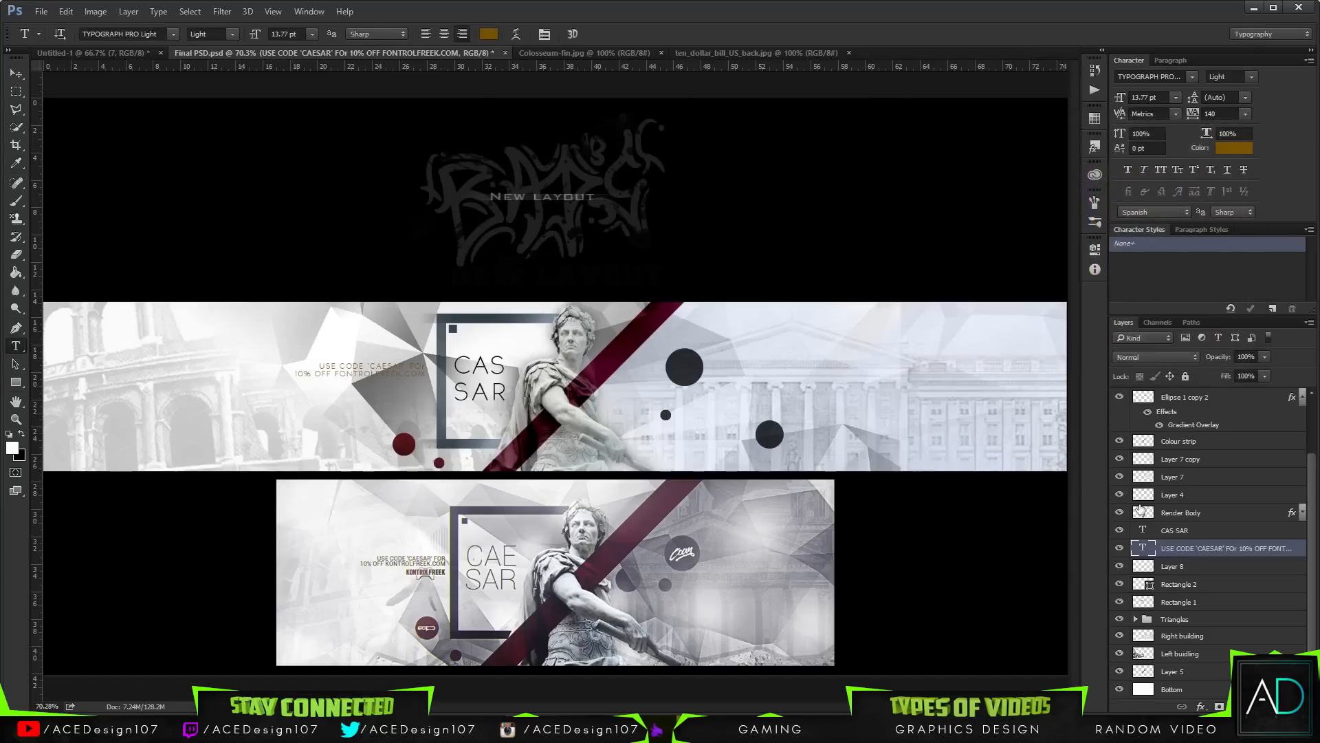
- Brush white on Layer 8 behind the promo text beside the frame to make it more readable
left_click(1184, 570)
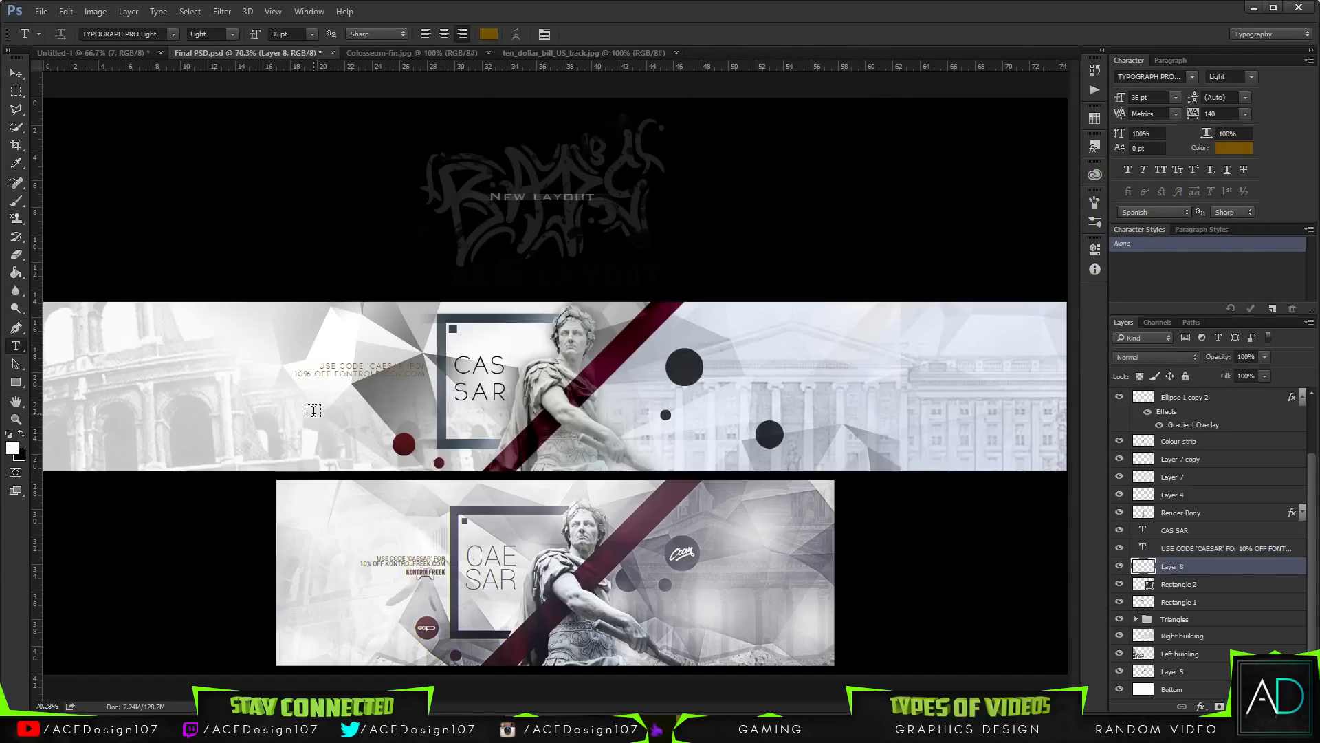
key("b")
mouse_move(323, 375)
left_mouse_down()
mouse_move(448, 379)
mouse_move(398, 371)
mouse_move(443, 401)
left_mouse_up()
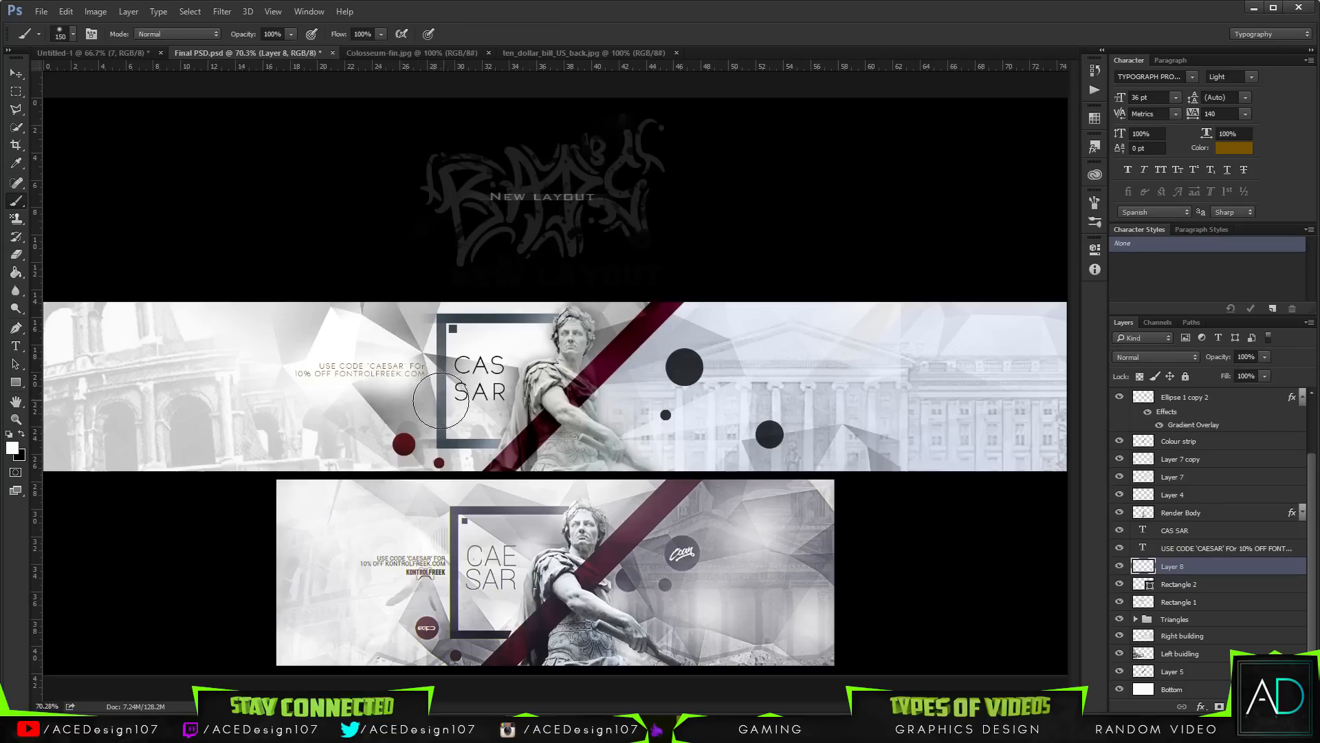
- Brush more white on Layer 8 around the promo text, using a 136 px brush at 61% opacity
left_click(67, 31)
left_click_drag(136, 78, 131, 79)
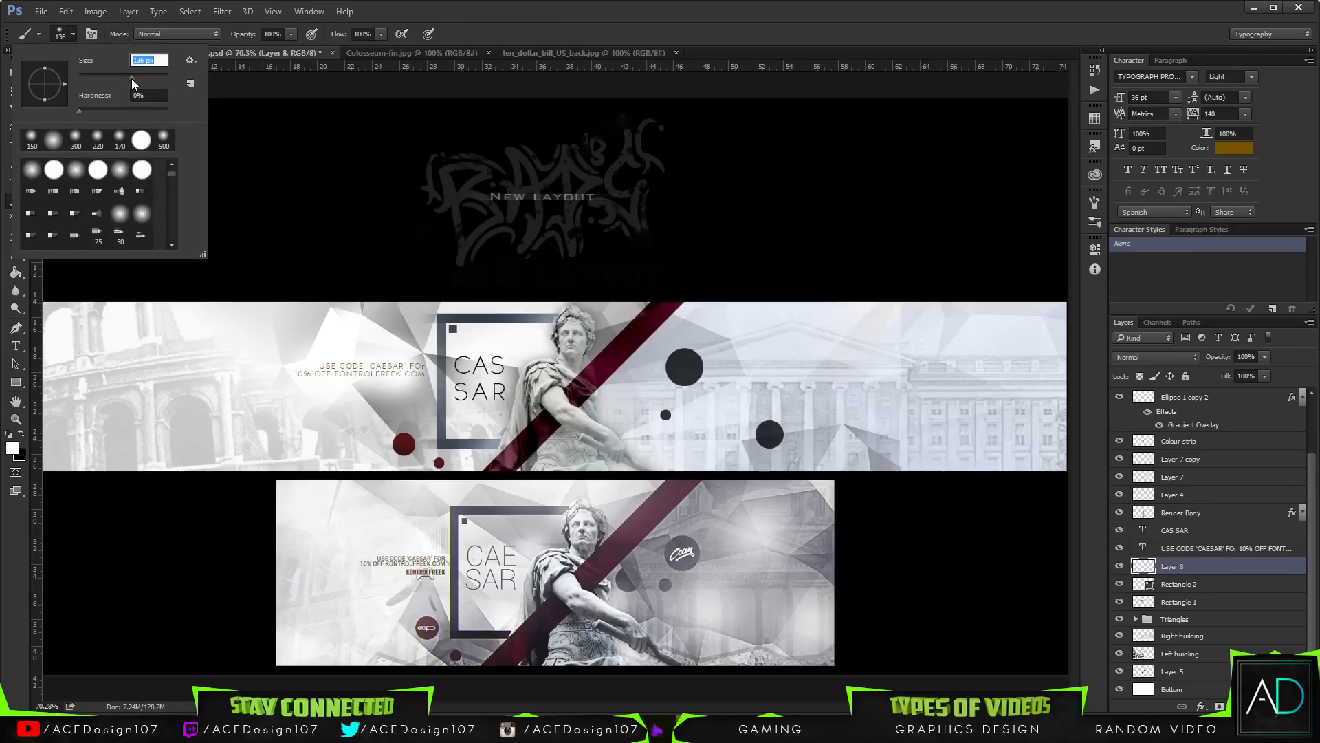
left_click(288, 35)
left_click(388, 402)
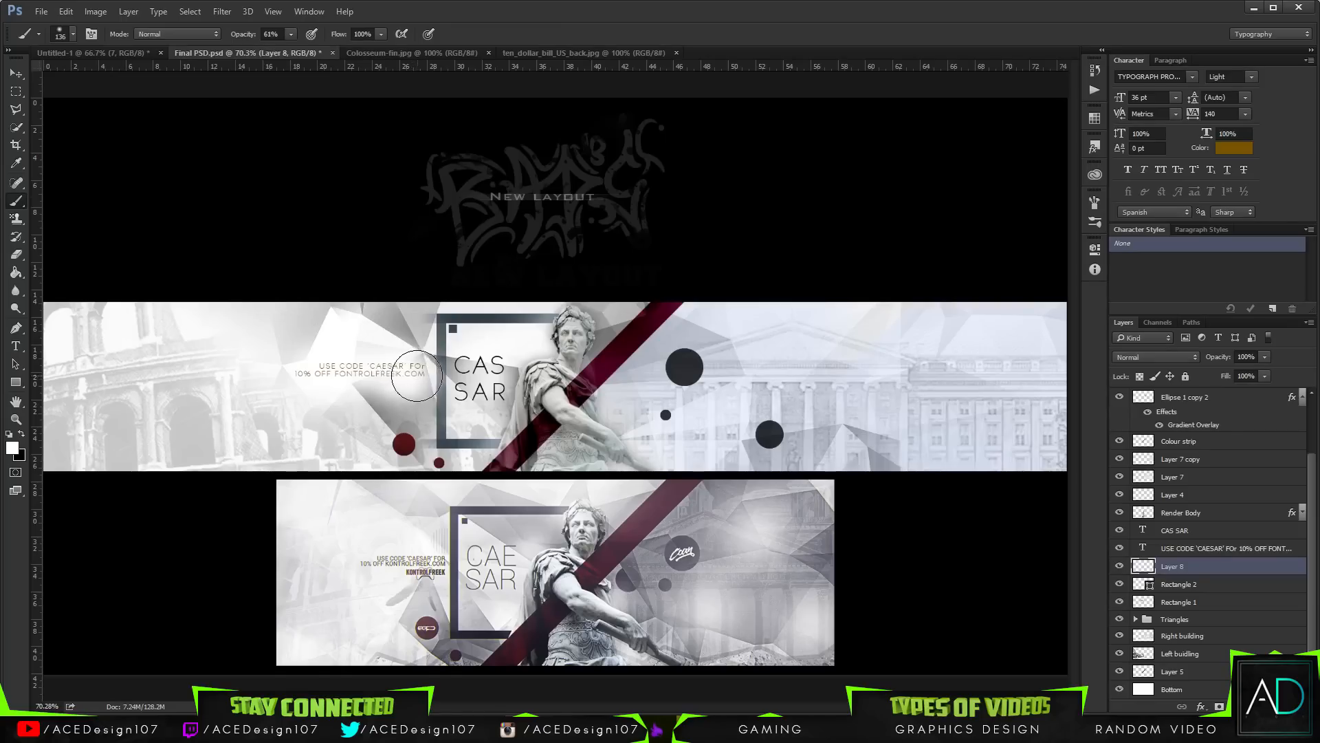
key("e")
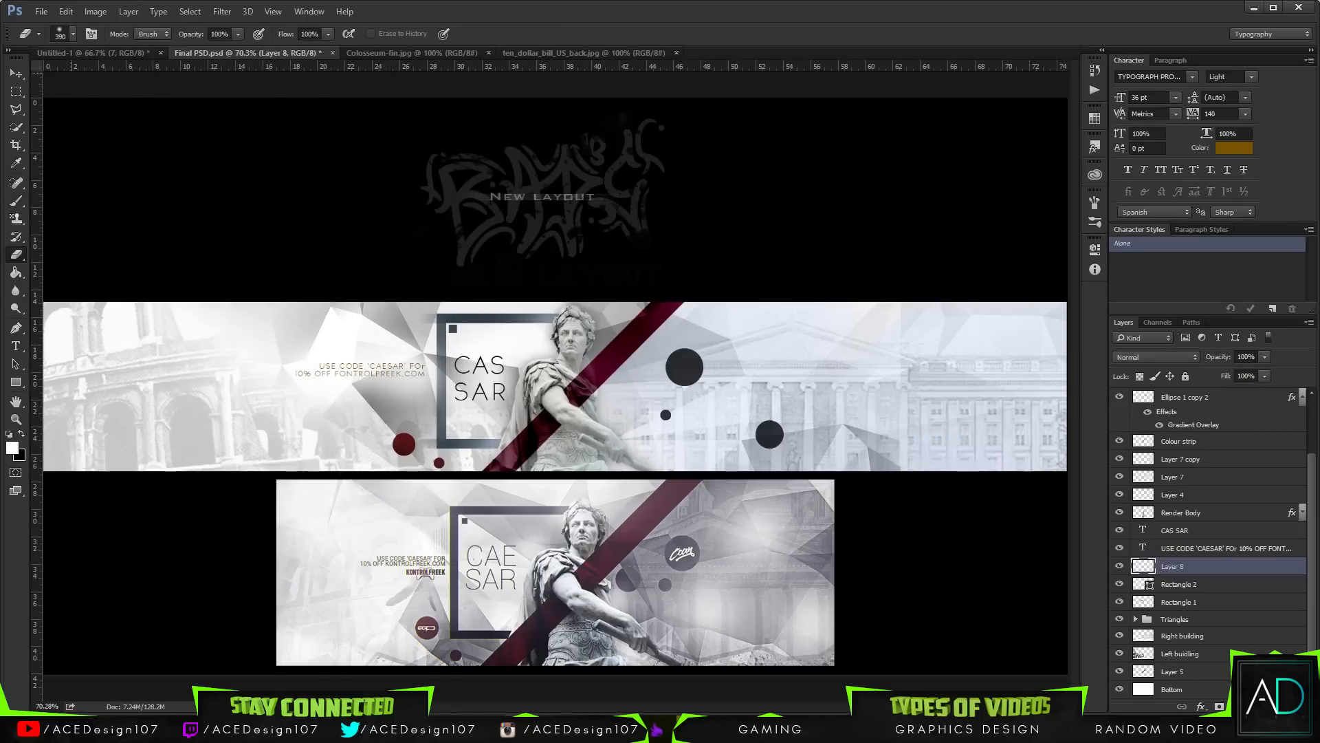
left_click(15, 73)
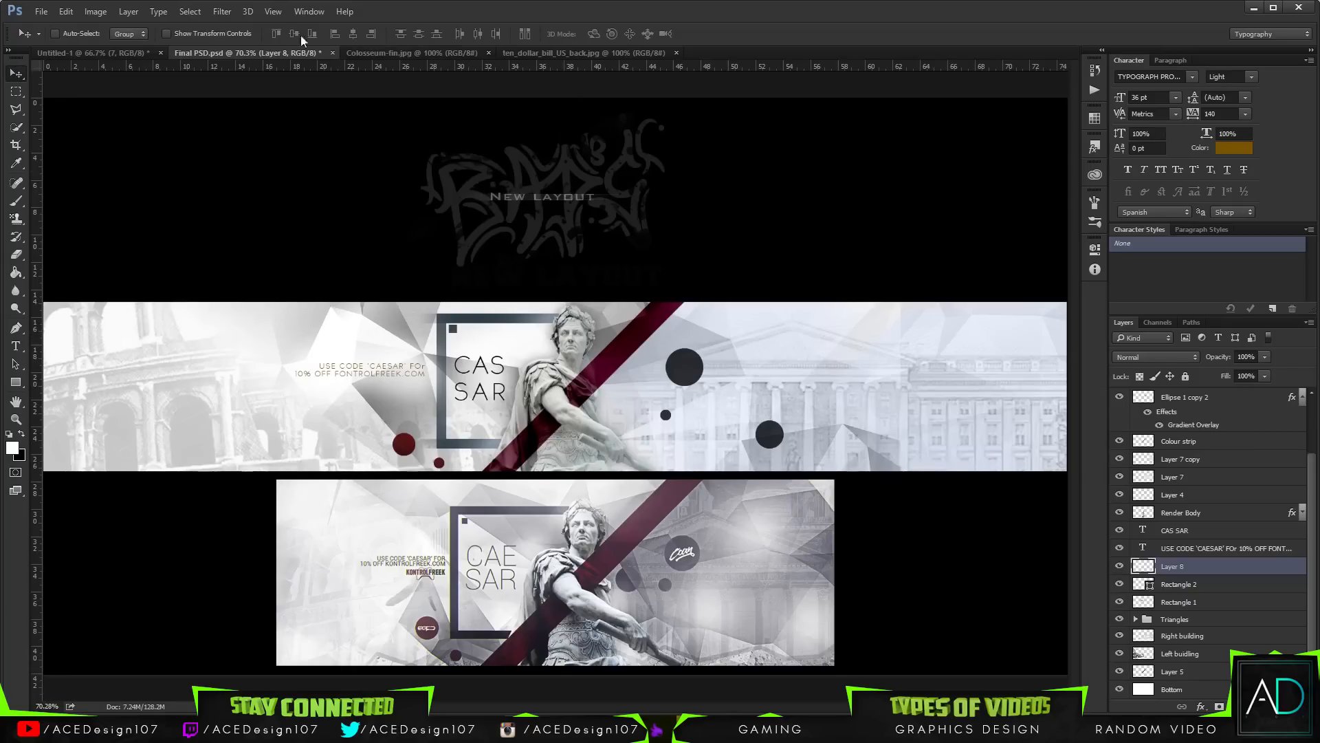
- Browse the Tutorial Assets folder of the Tomb Raider Twitter Header Tutorial for a logo file to open
left_click(41, 12)
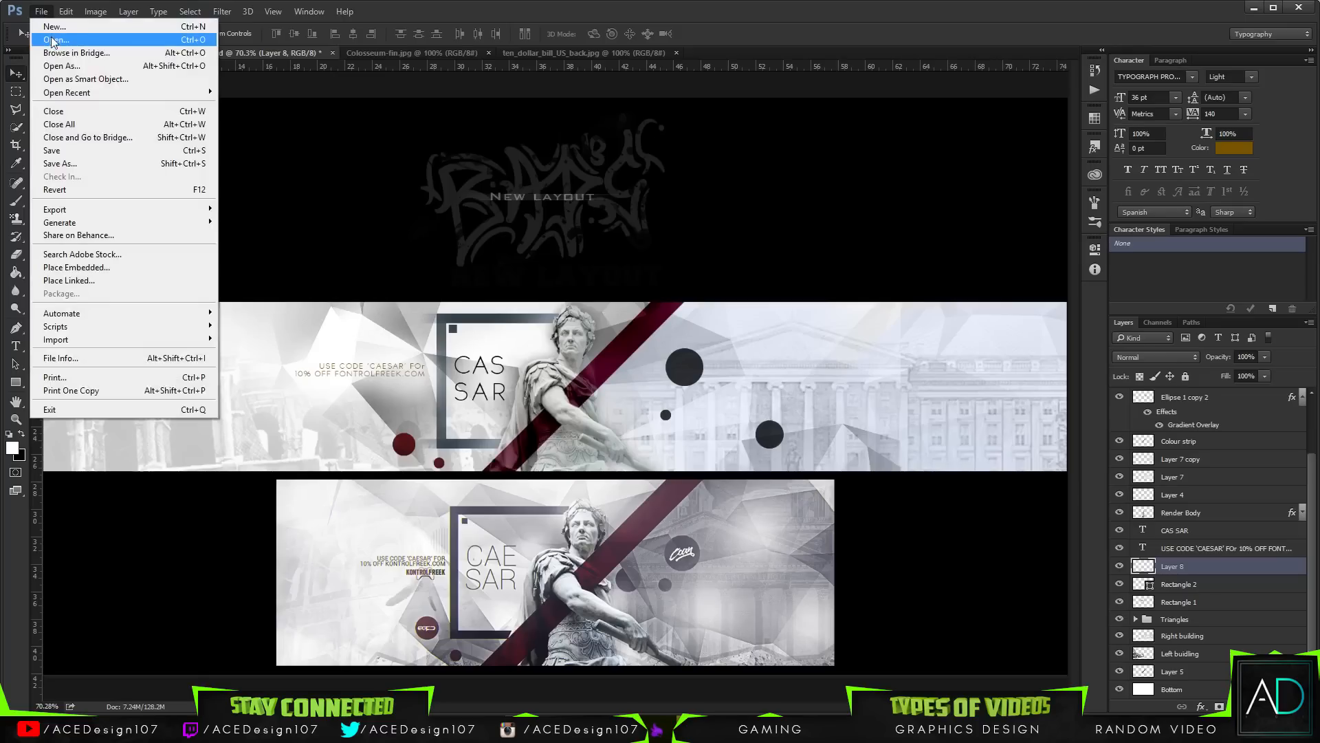
left_click(52, 40)
left_click(292, 34)
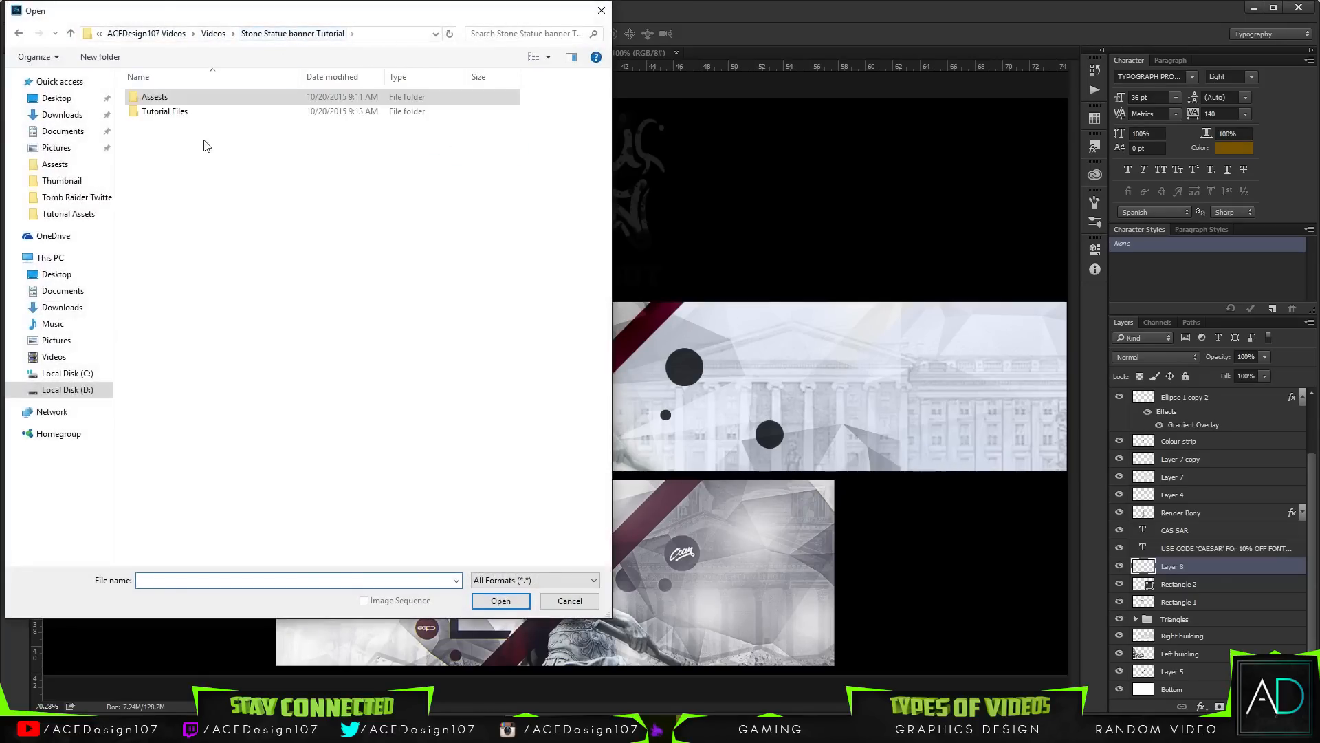
left_click(213, 33)
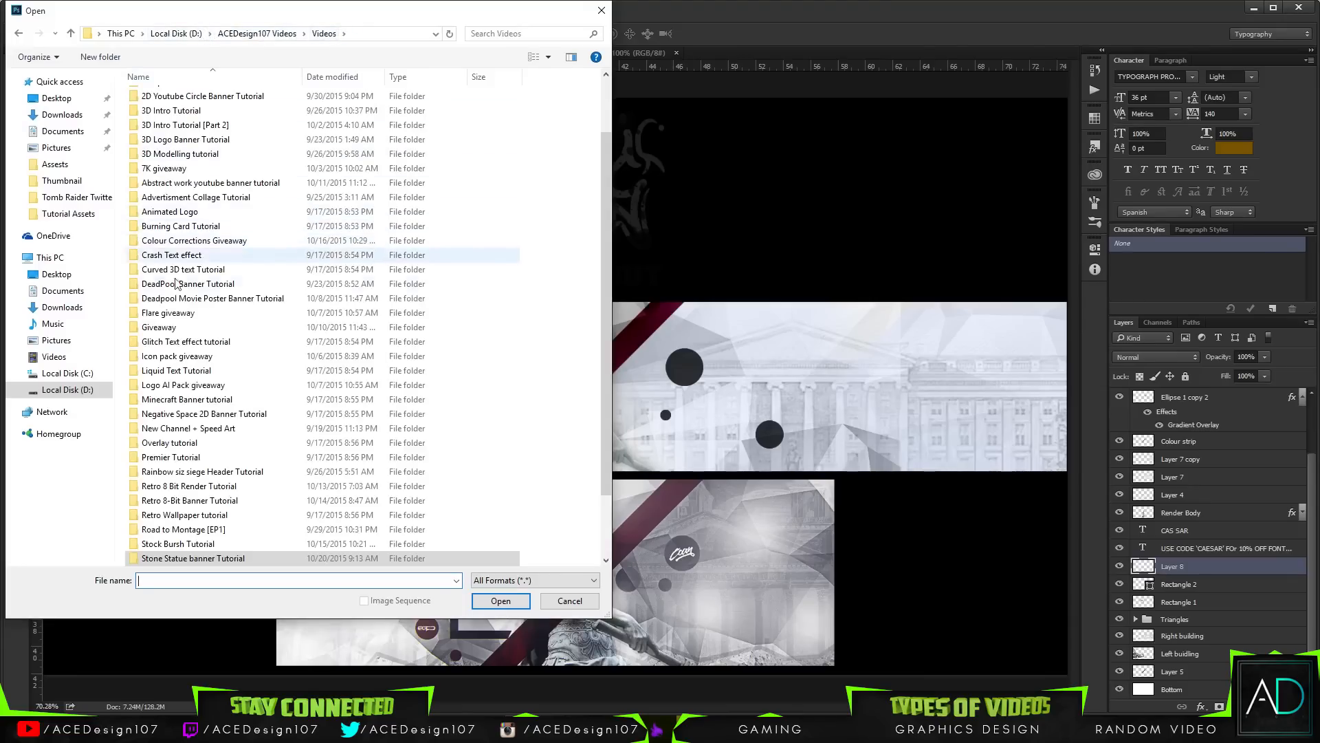
scroll(199, 516, "down", 2)
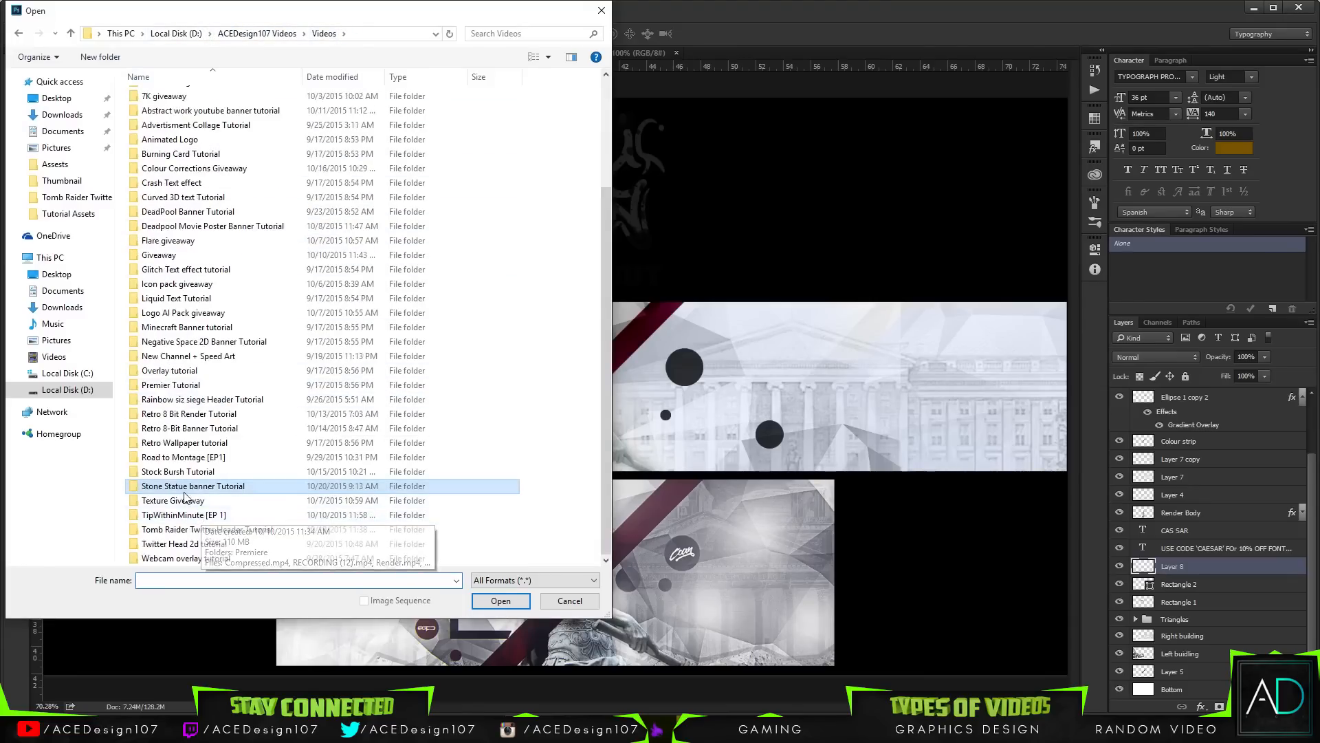
double_click(184, 530)
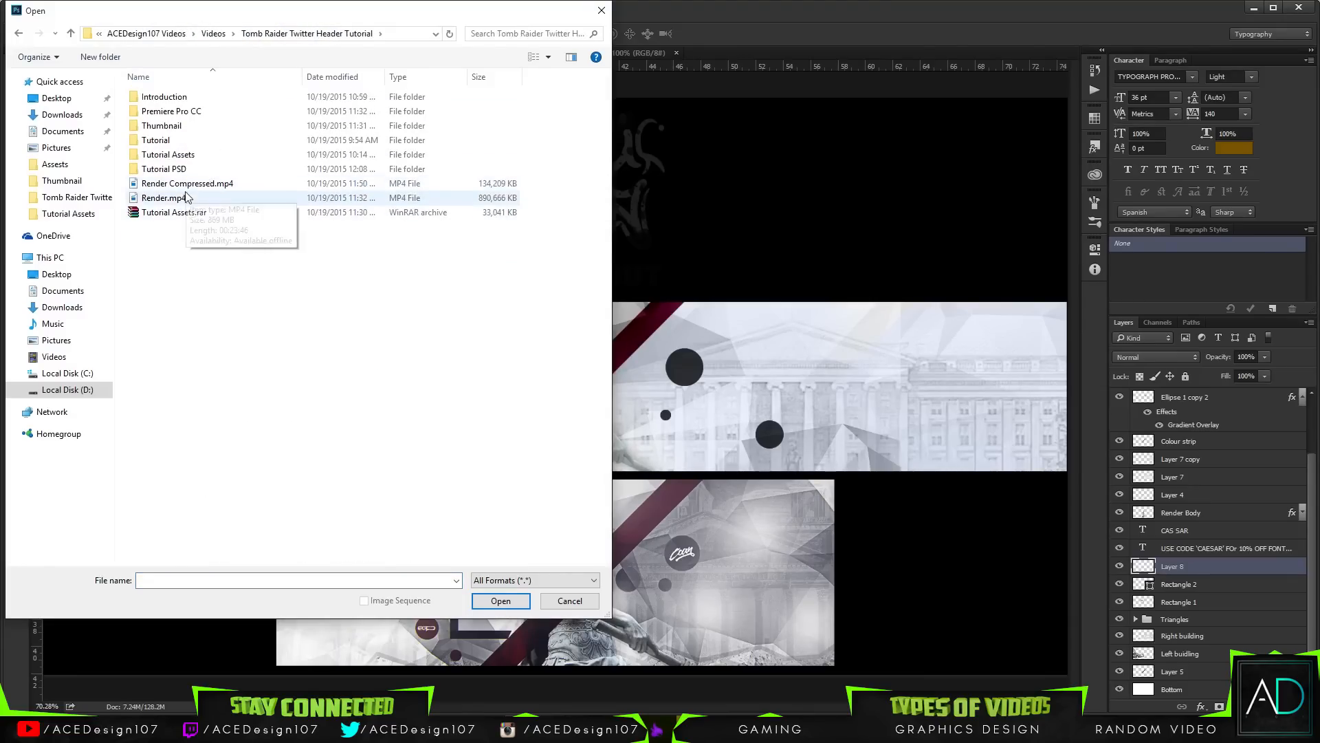
double_click(165, 155)
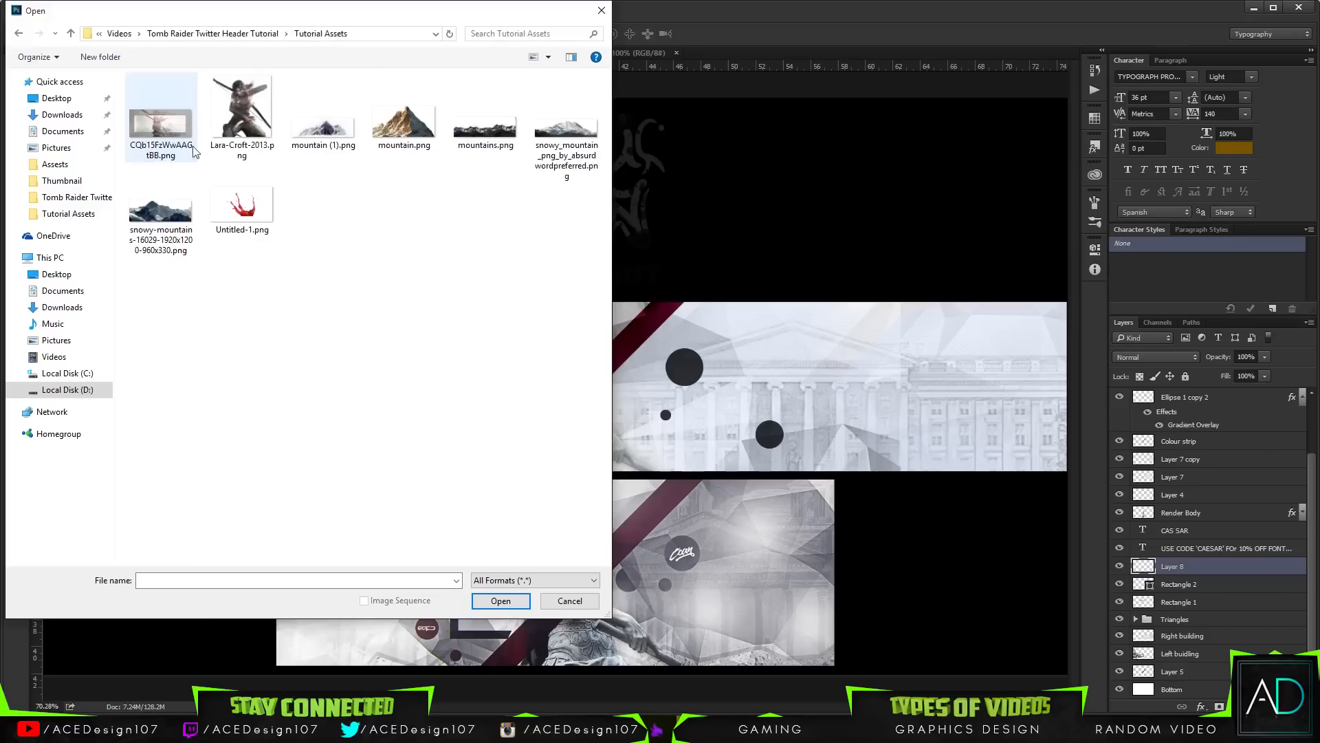
left_click(213, 33)
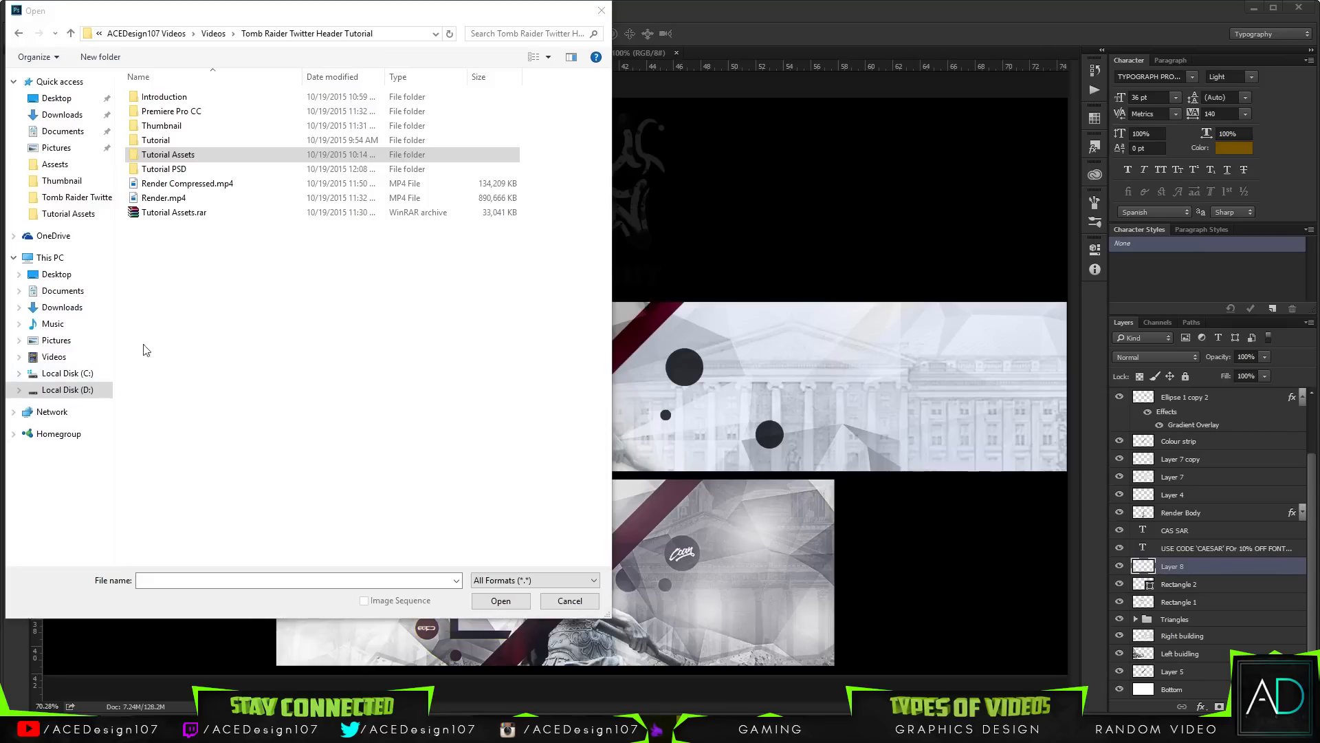
- Open the Template PSD from the PSD folder of the 2D Shape Twitter Header Tutorial
left_click(213, 33)
scroll(206, 137, "up", 3)
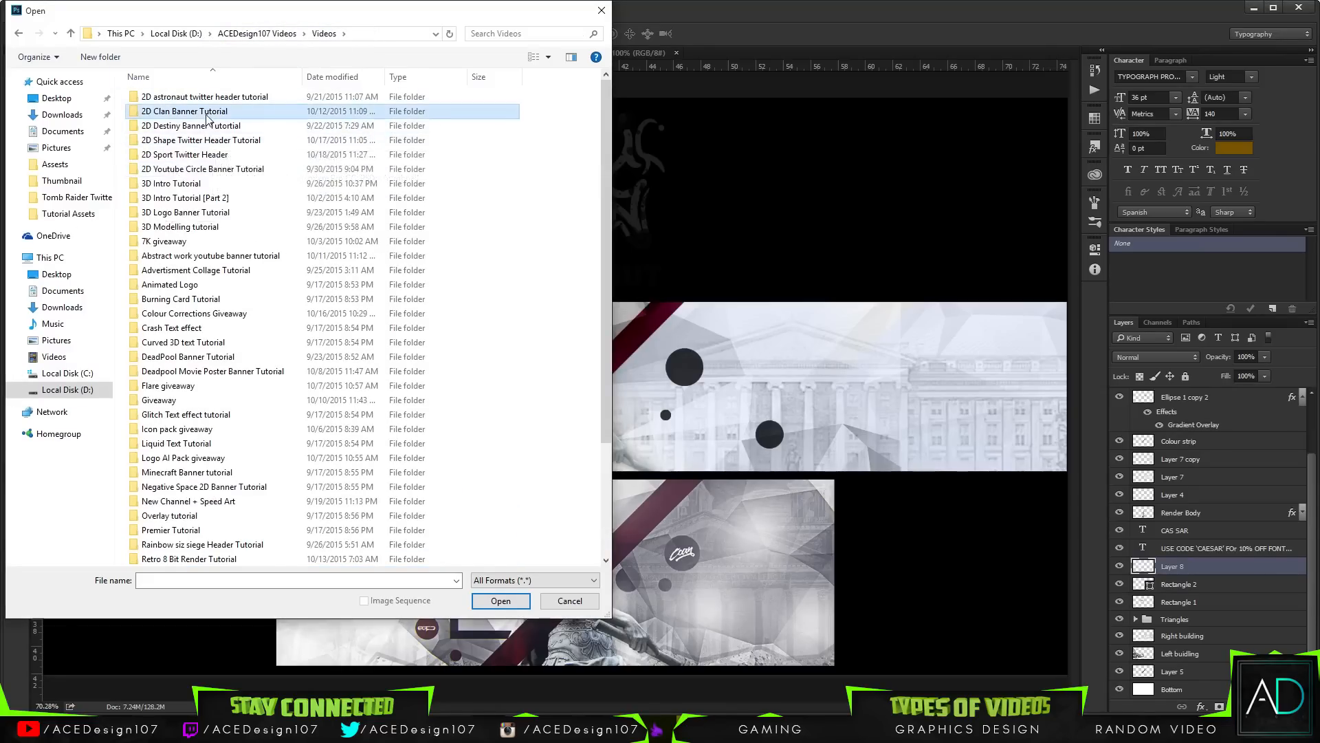
left_click(249, 142)
left_click(506, 602)
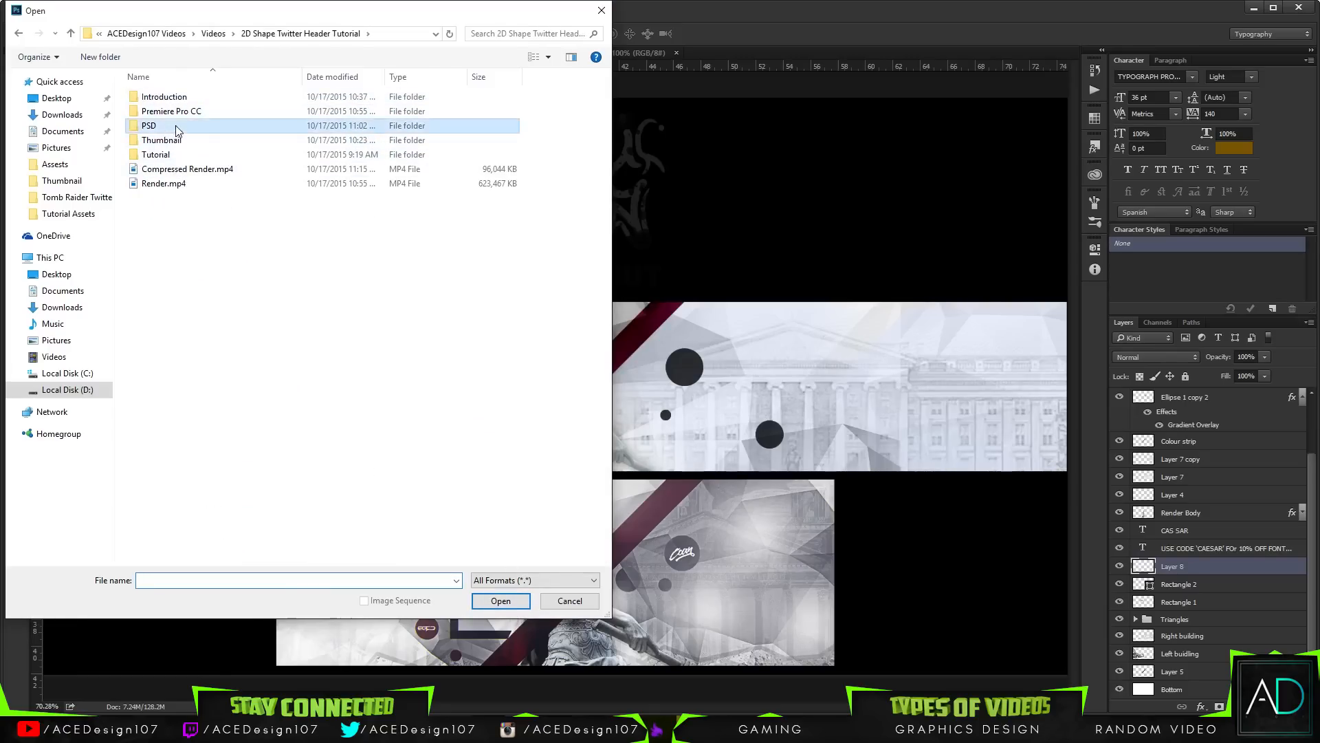
double_click(175, 125)
left_click(177, 130)
double_click(177, 131)
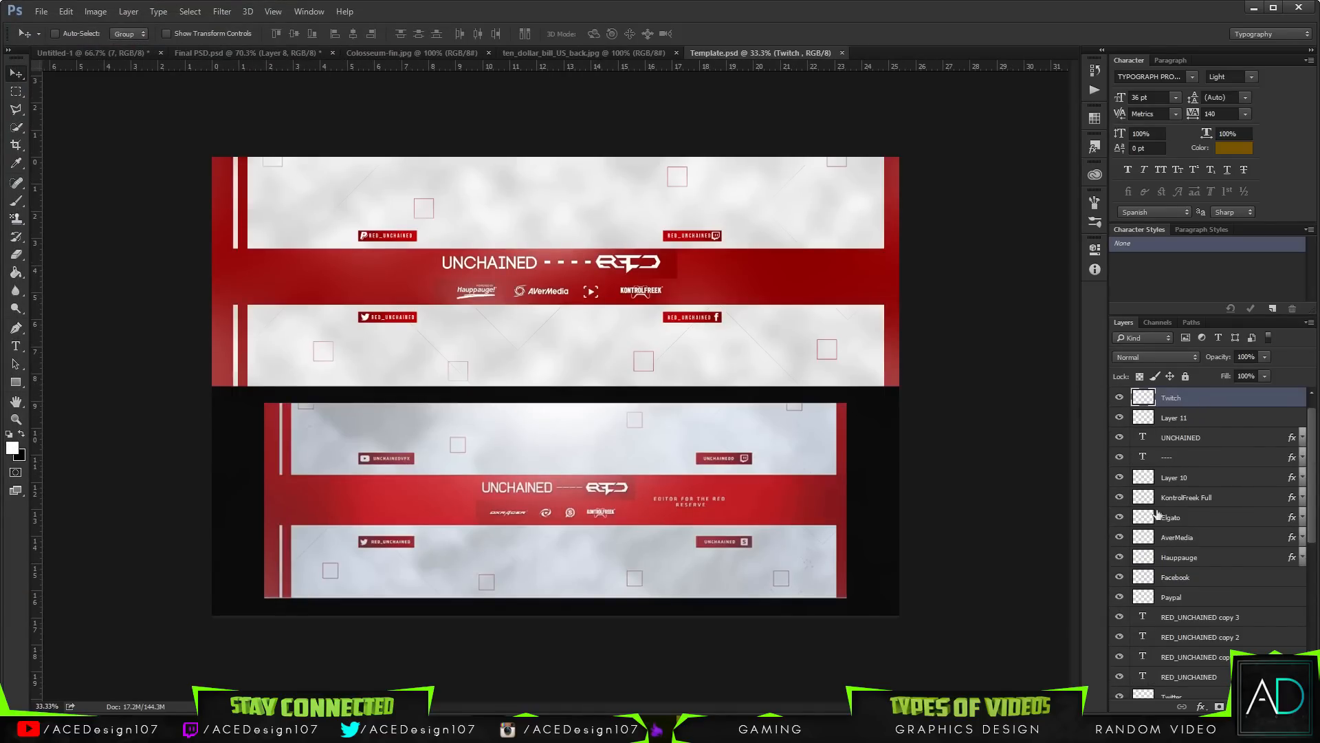
- Find the white logo on Layer 10 of the template and copy it into the Final PSD banner
scroll(1160, 497, "down", 10)
scroll(1145, 574, "up", 5)
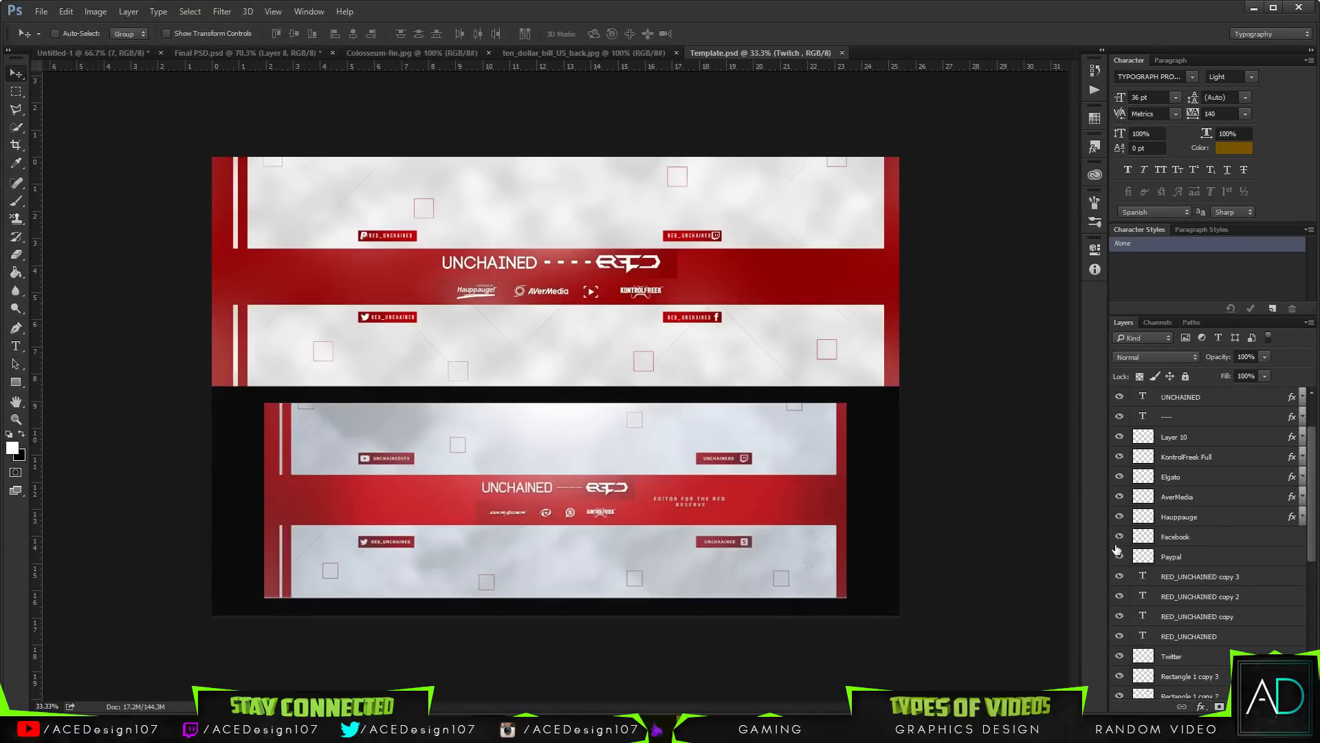
left_click(1119, 437)
left_click(1238, 437)
left_click_drag(592, 258, 413, 448)
- Scale the logo to about 13%, centre it on the larger red circle, and move its layer directly below Top
key("ctrl+t")
left_click_drag(420, 450, 414, 450)
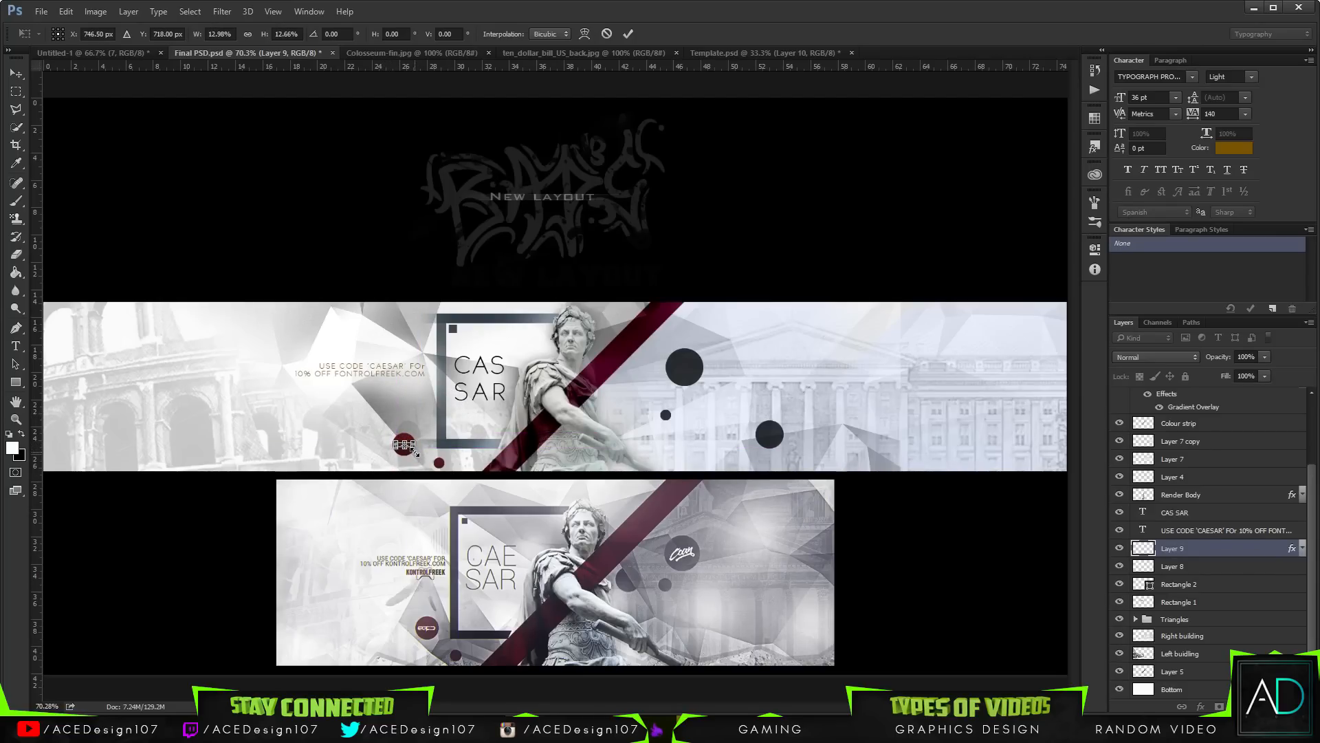
key("Return")
left_click_drag(1202, 550, 1226, 409)
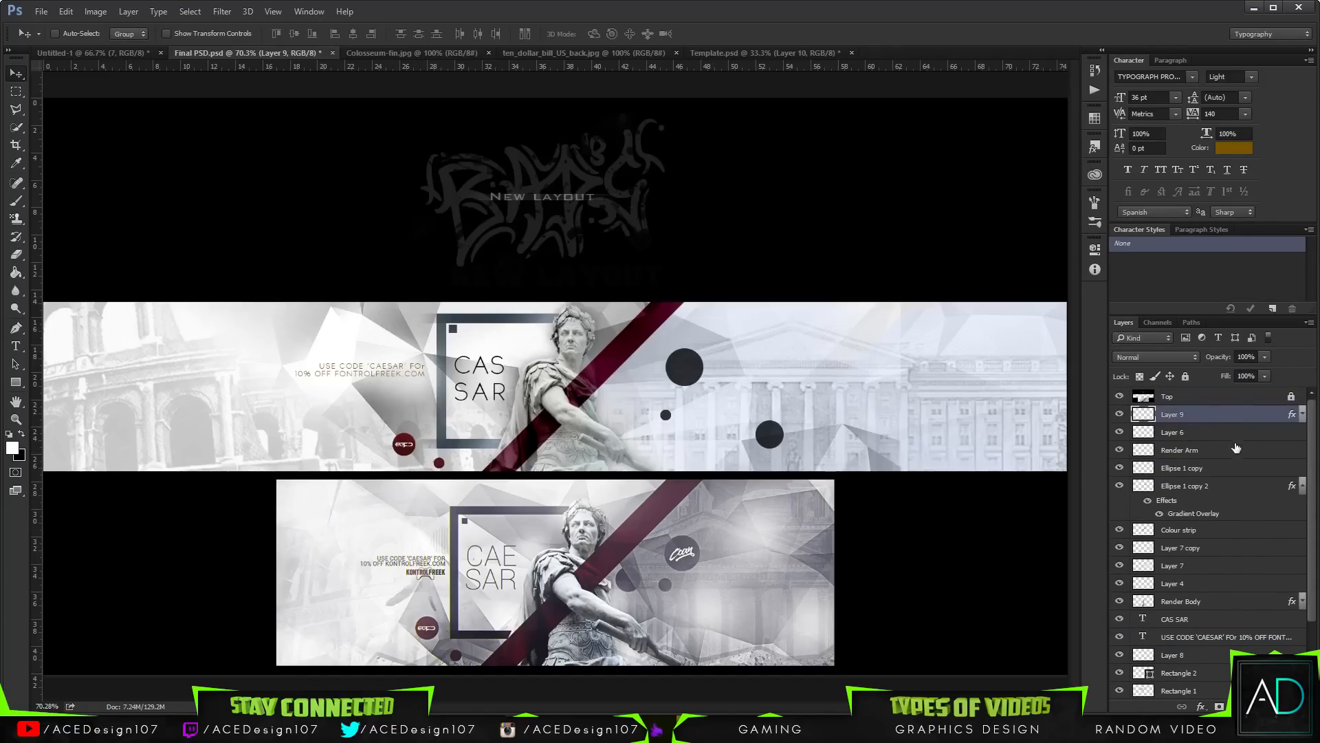
- Enlarge the red circles on Ellipse 1 copy together with the logo on Layer 9, and shift them slightly up
scroll(1179, 523, "down", 5)
scroll(1196, 578, "up", 5)
left_click(1118, 468)
left_click(1119, 468)
left_click(1196, 468, "ctrl")
key("ctrl+t")
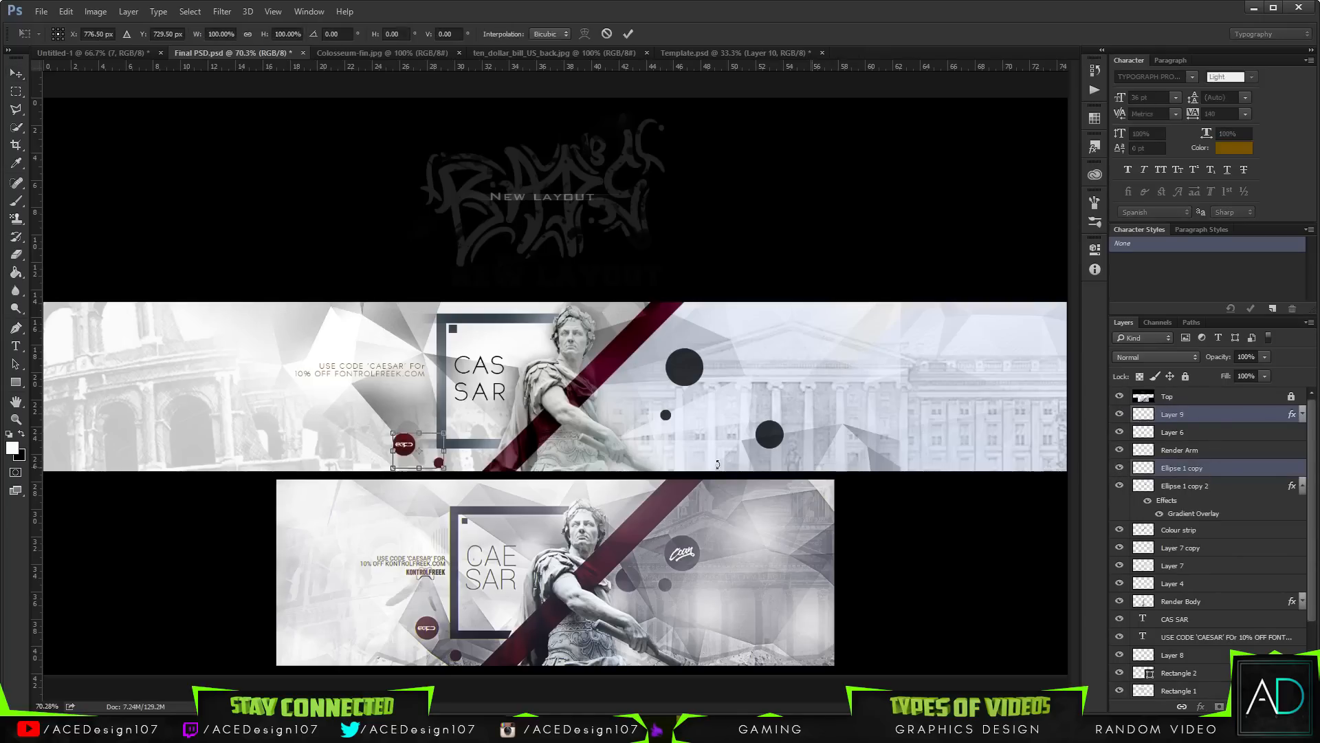
left_click_drag(444, 468, 454, 476)
key("Return")
key("ctrl+t")
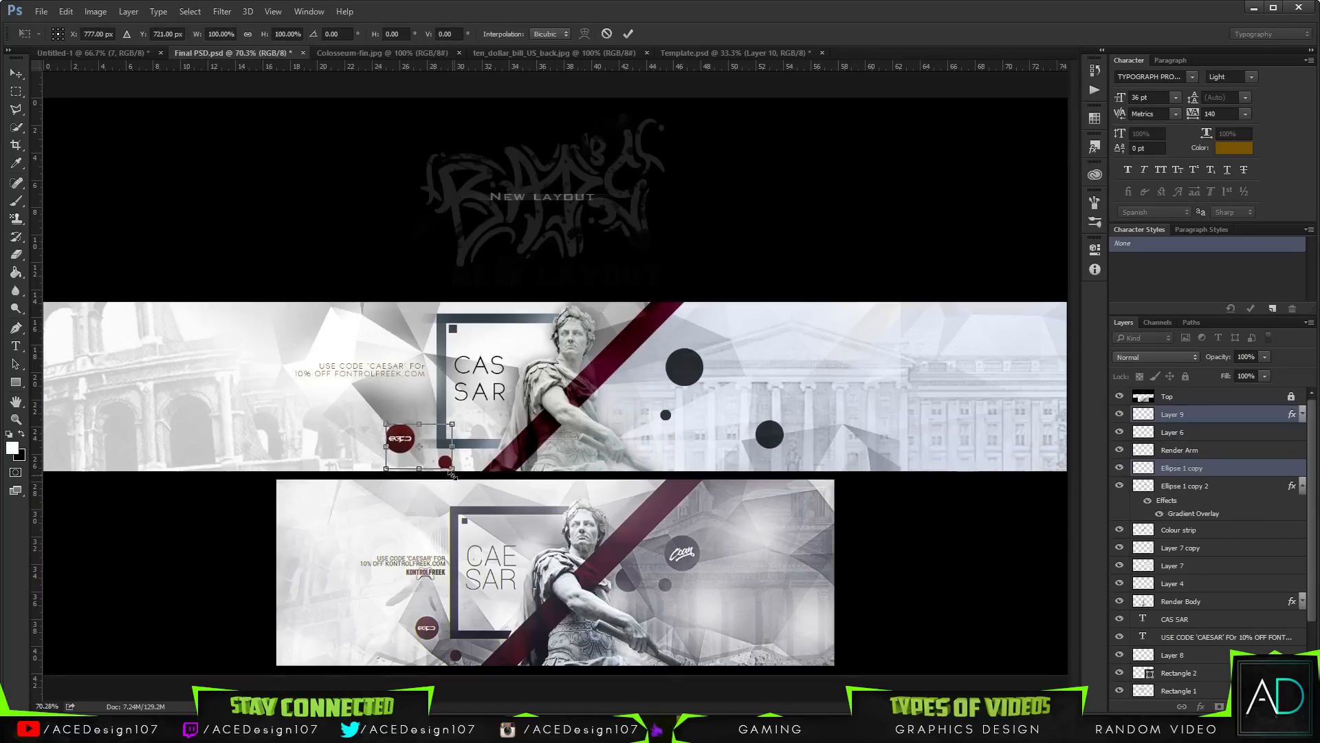
key("Return")
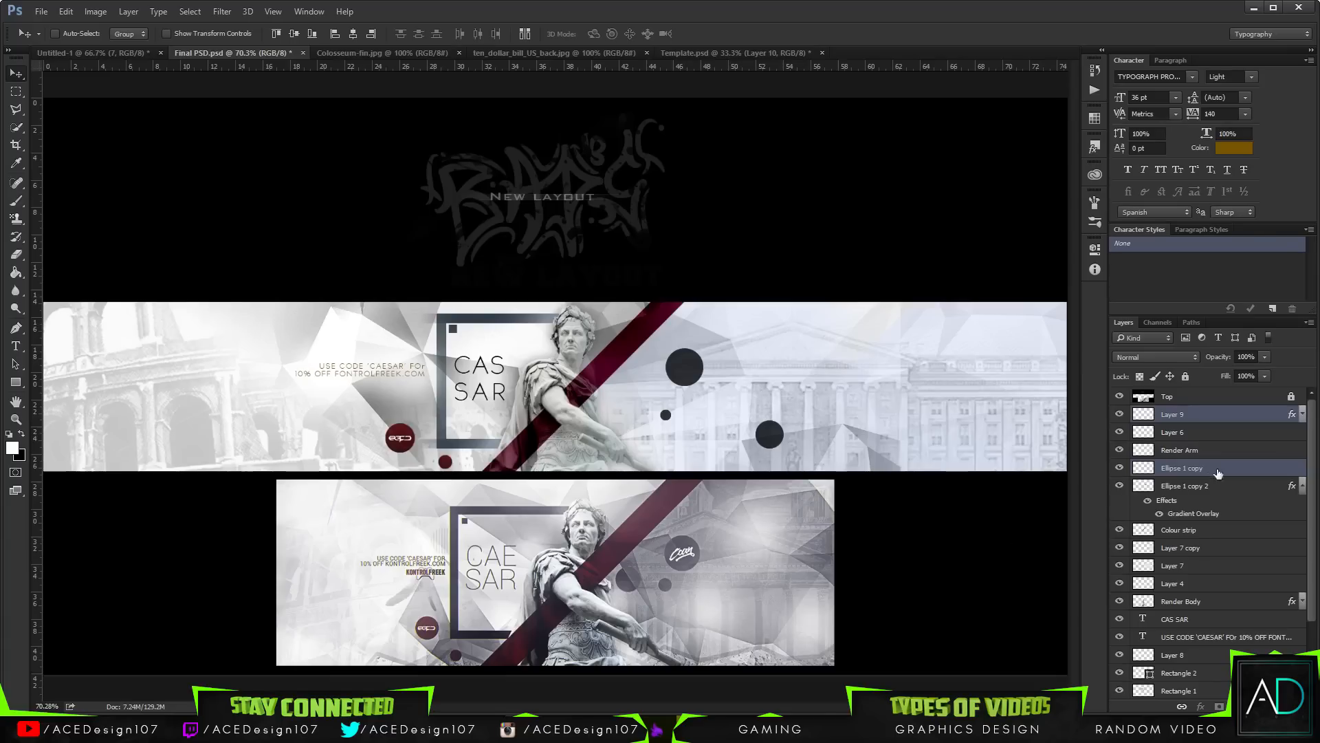
left_click(1214, 400)
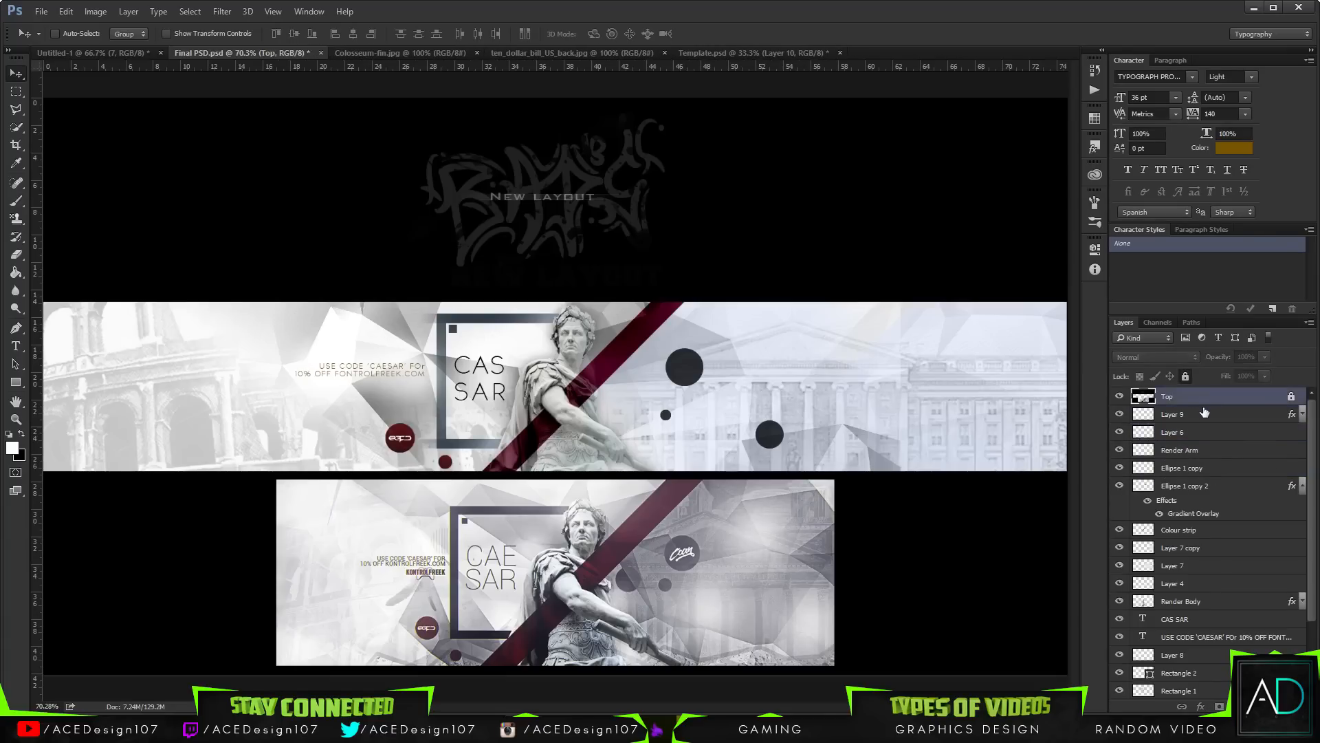